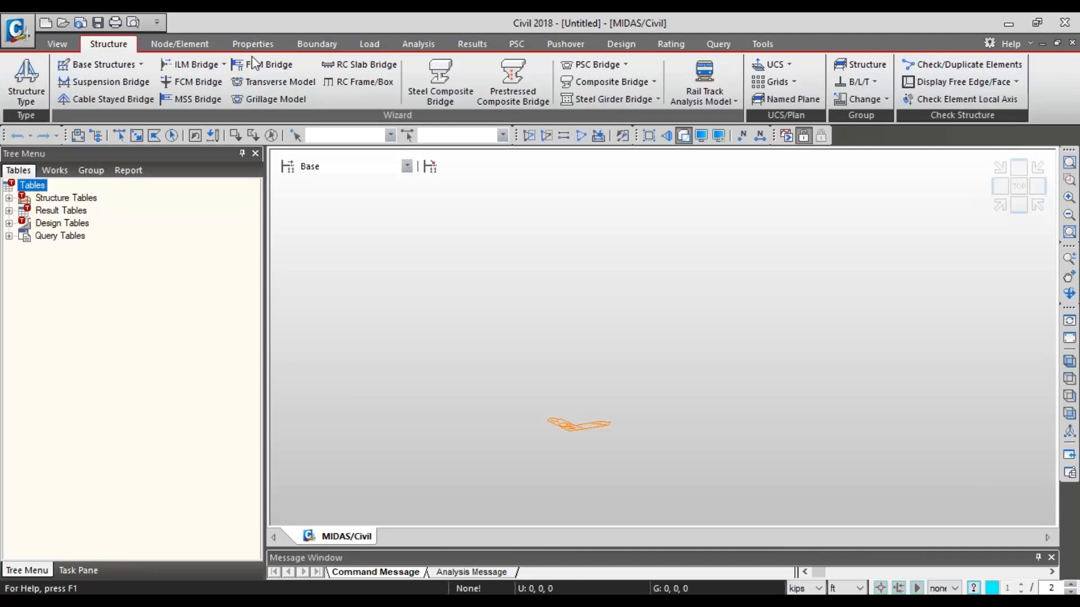
# - Open the FCM Bridge Wizard and review its Type1 model inputs, including the stage duration and the FSM(L) and FSM(R) segment lengths
pyautogui.click(205, 84)
pyautogui.moveTo(0, 68); pyautogui.dragTo(481, 64)
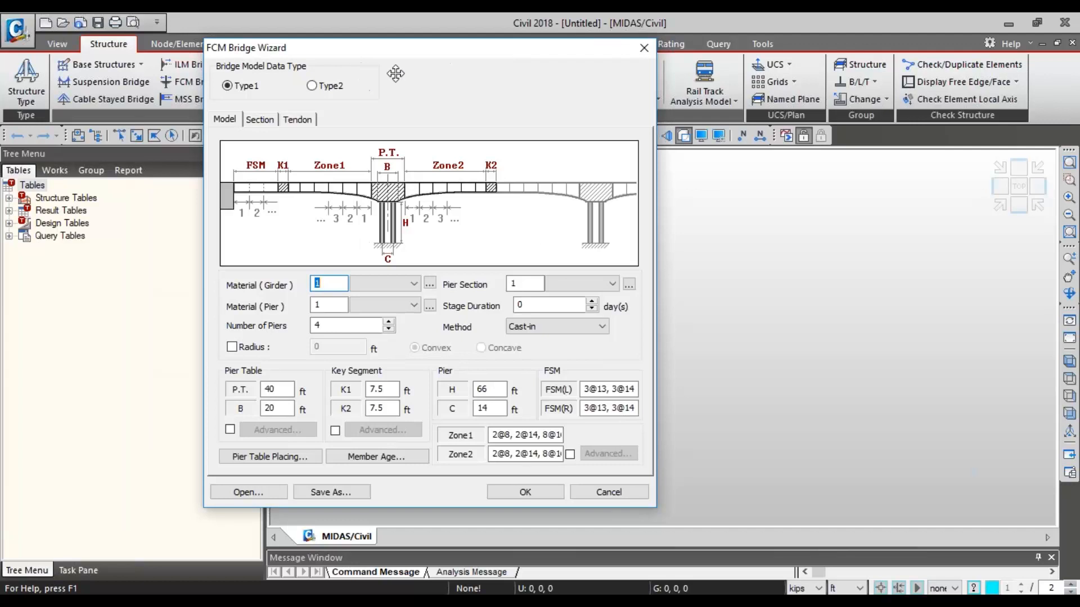
pyautogui.moveTo(393, 73); pyautogui.dragTo(492, 81)
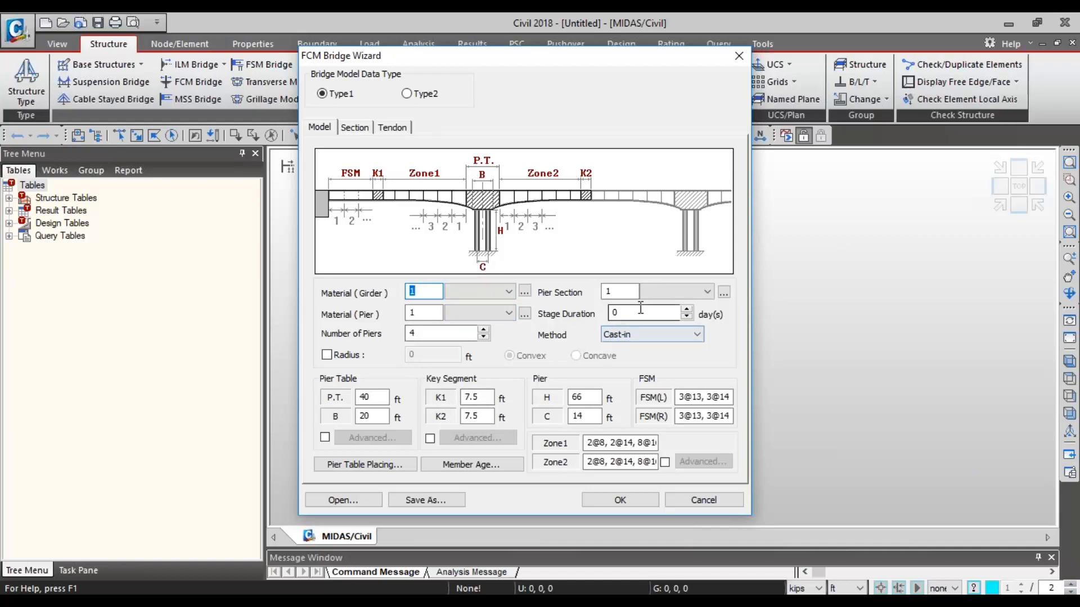
pyautogui.moveTo(643, 312); pyautogui.dragTo(582, 310)
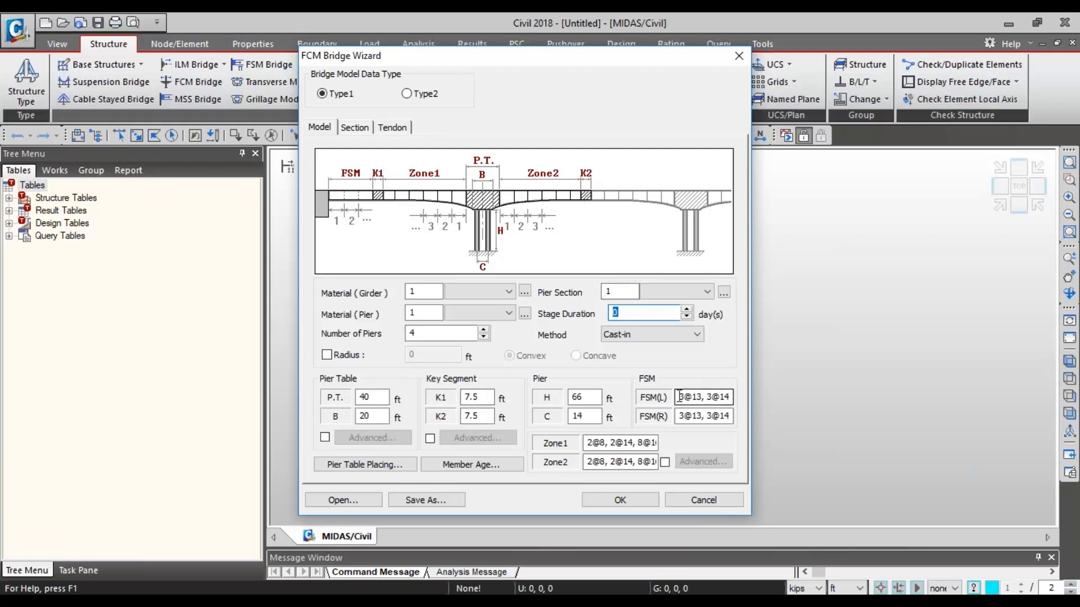
pyautogui.moveTo(680, 397); pyautogui.dragTo(744, 396)
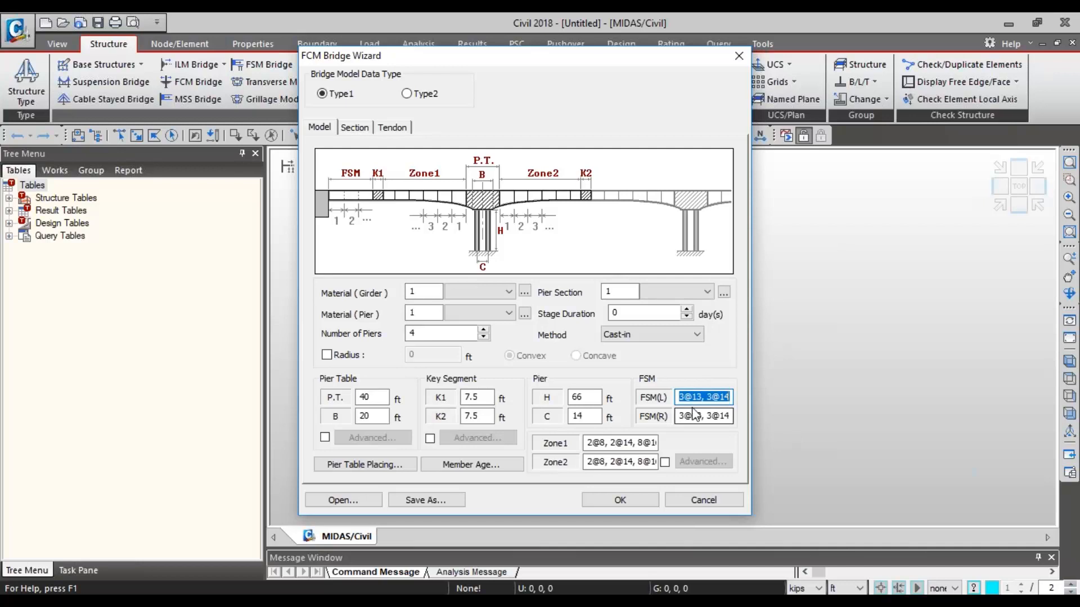
pyautogui.moveTo(681, 416); pyautogui.dragTo(729, 397)
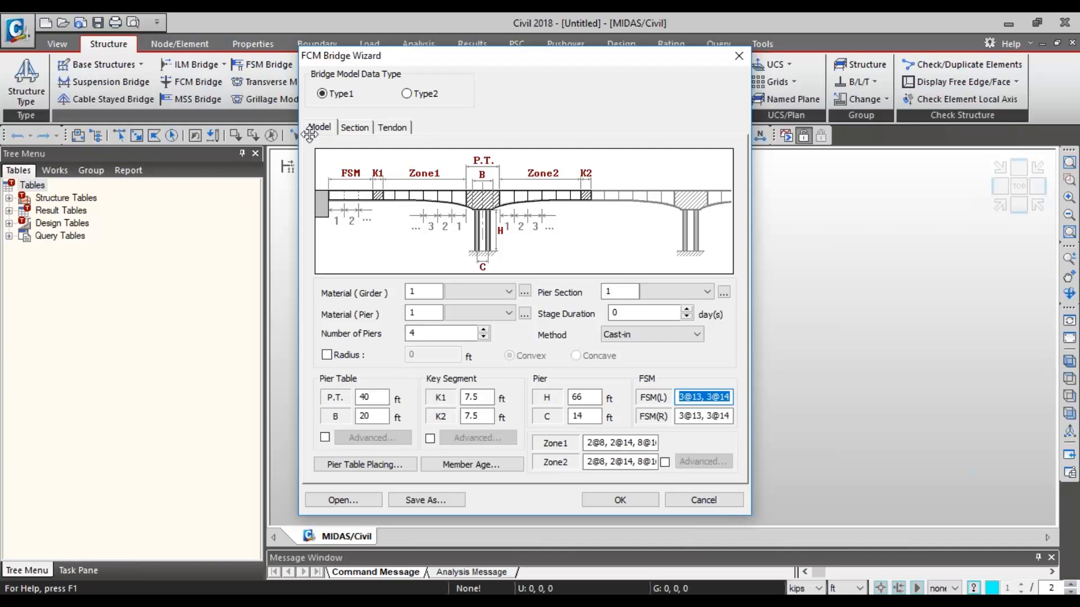
# - Review the wizard's box girder section, form traveler load and tendon inputs, including the jacking stress options, and close it without creating a model
pyautogui.click(356, 134)
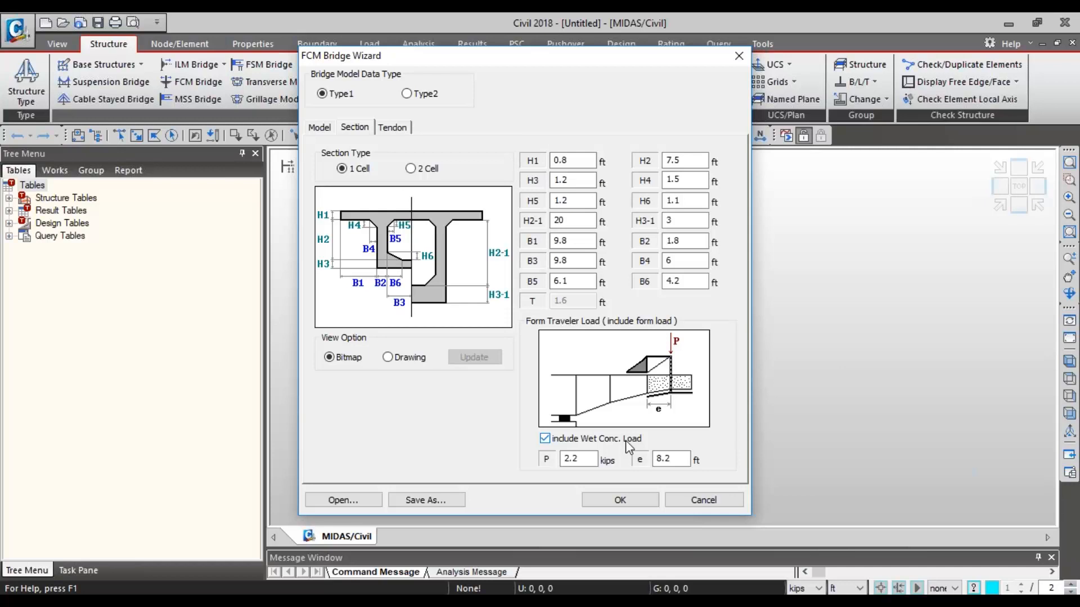
pyautogui.click(392, 127)
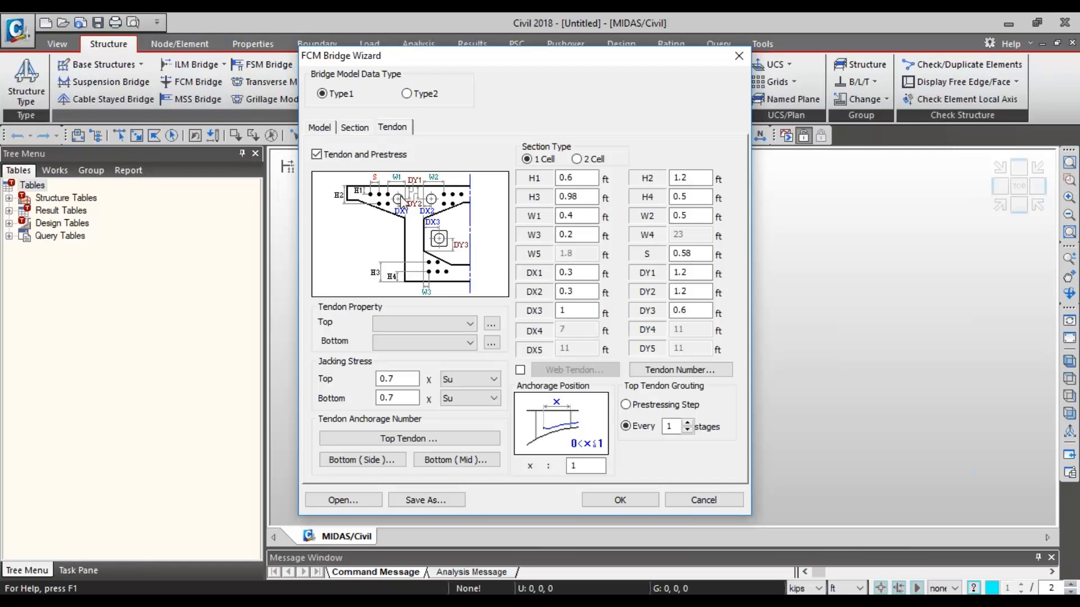
pyautogui.click(454, 377)
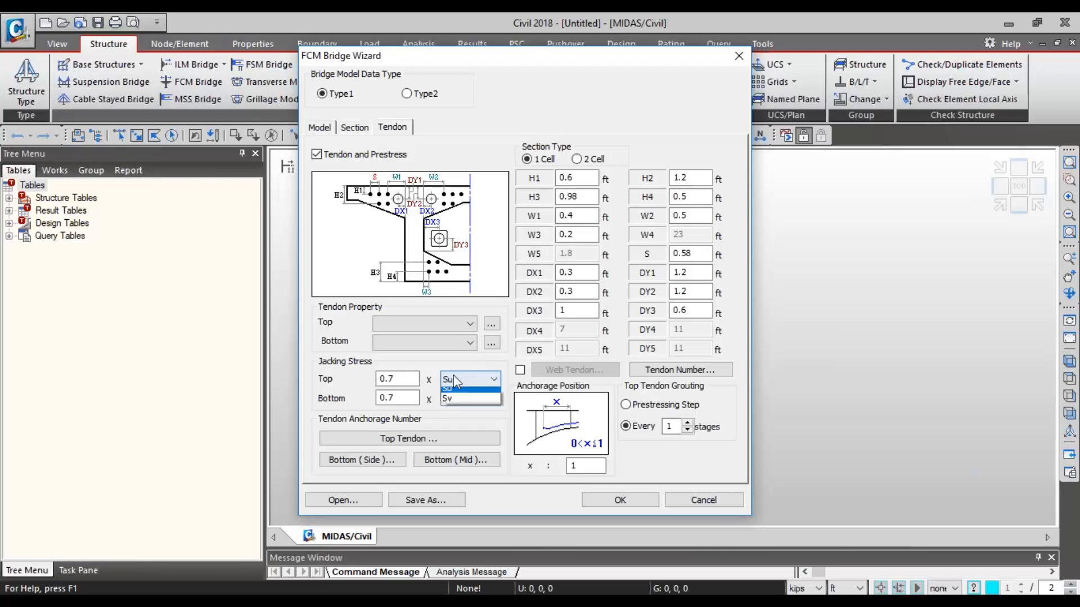
pyautogui.click(394, 380)
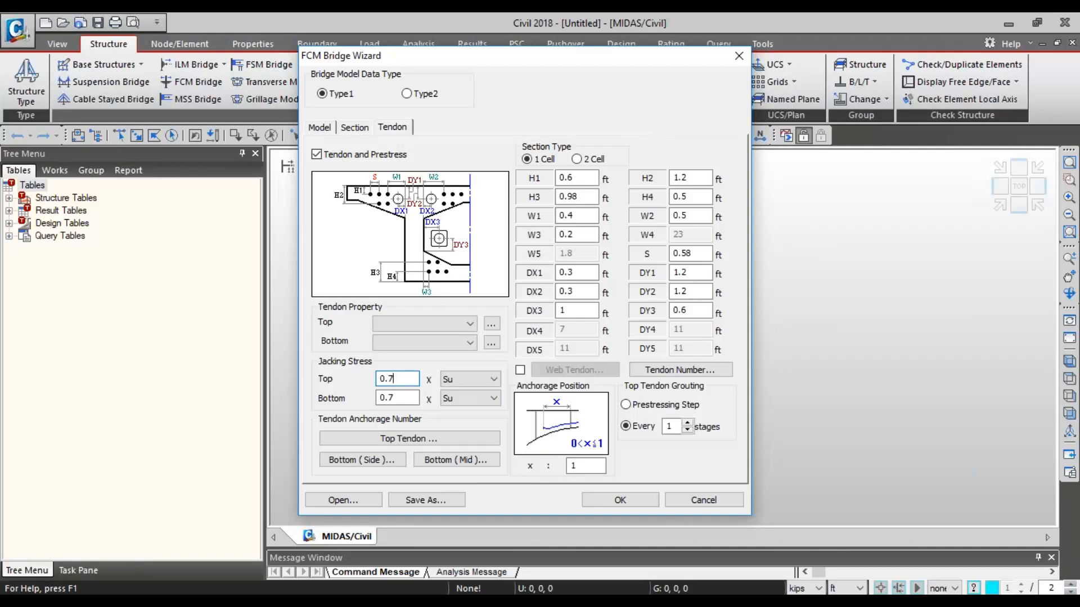
pyautogui.click(716, 499)
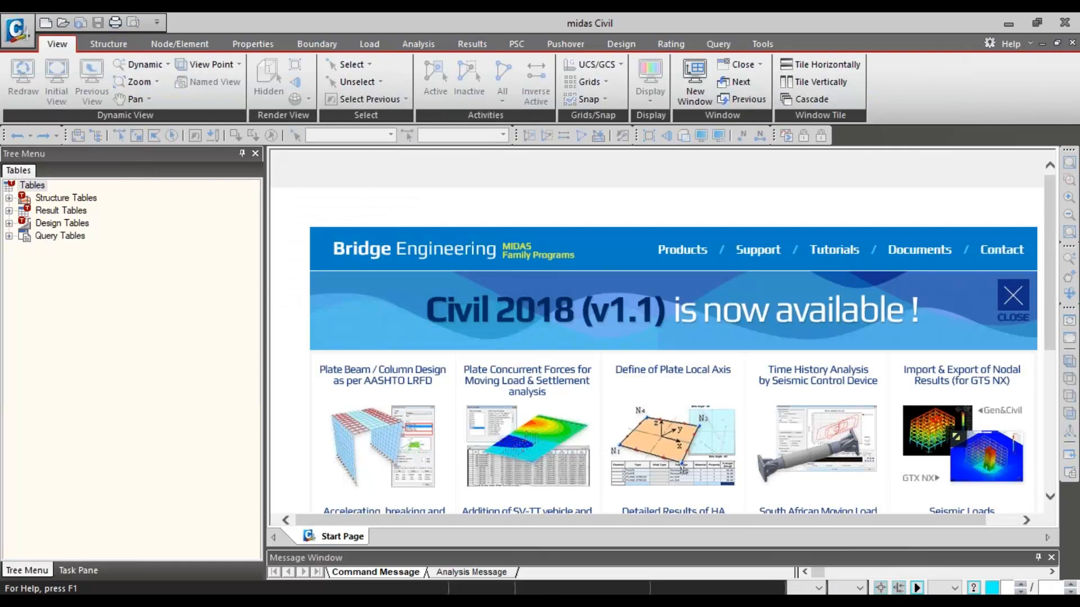
# - Switch to the window holding the 5 FCM General tutorial model and show the bridge with solid sections in front view
pyautogui.click(242, 266)
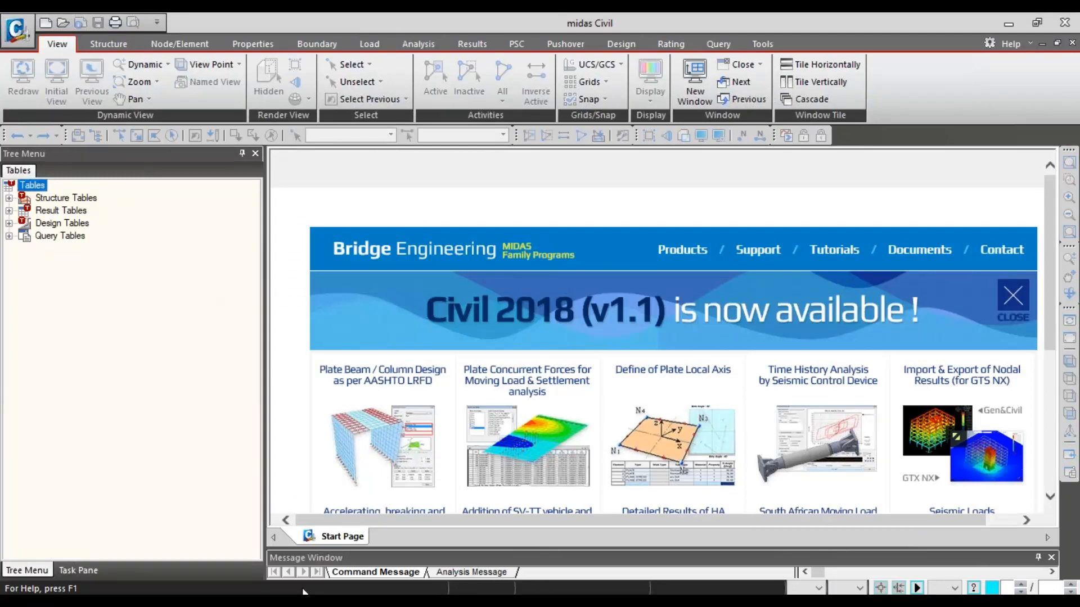
pyautogui.moveTo(189, 593)
pyautogui.click(85, 540)
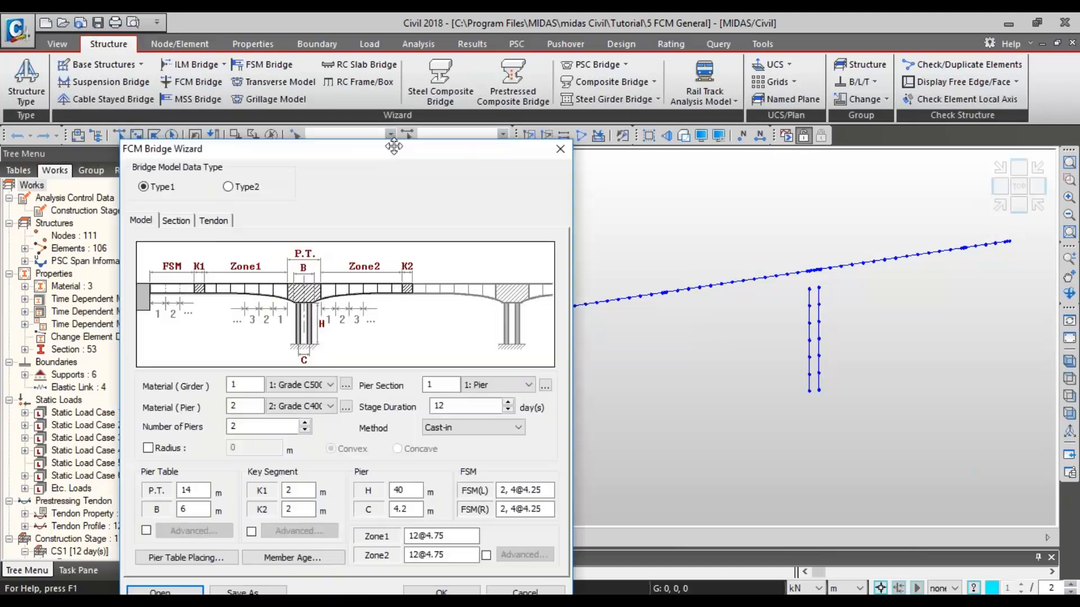
pyautogui.moveTo(393, 145); pyautogui.dragTo(468, 54)
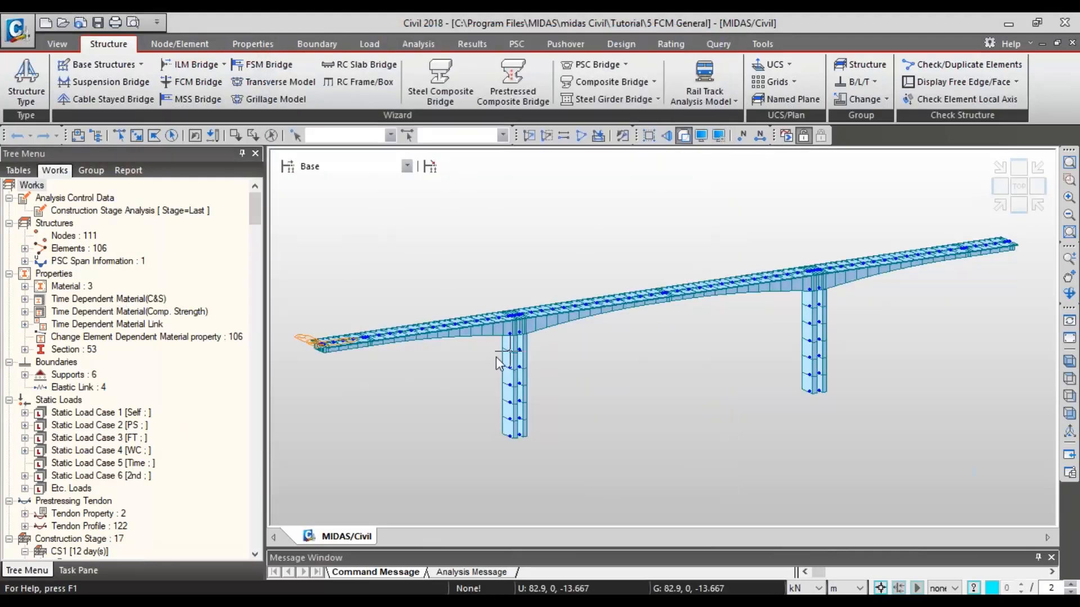
pyautogui.click(1024, 205)
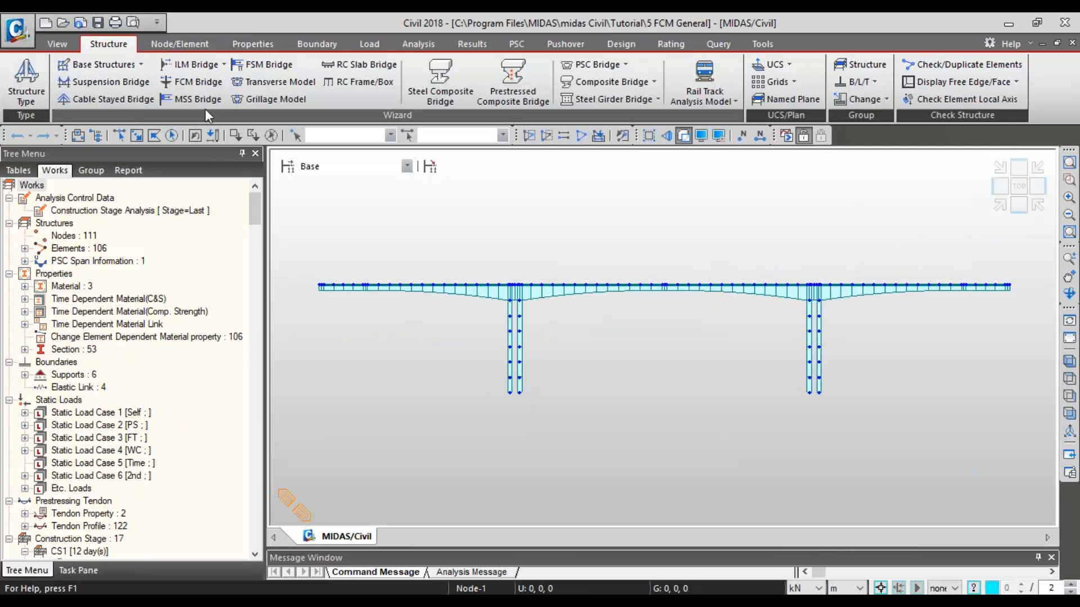
# - Step through the construction stages from CS1 to CS8 to examine the cantilever erection, and return to the Base stage
pyautogui.click(57, 44)
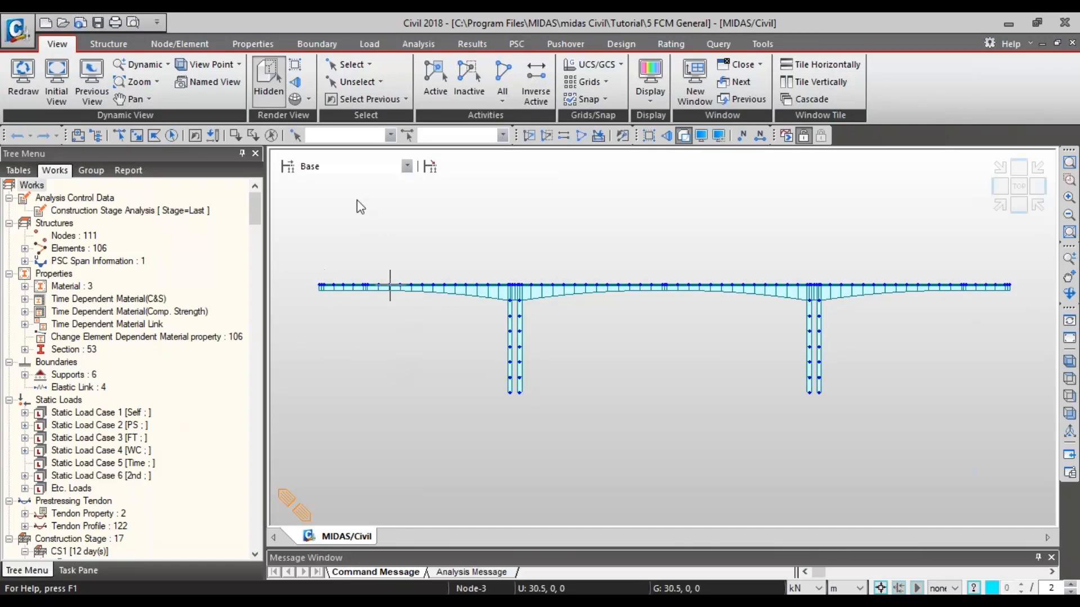
pyautogui.click(348, 168)
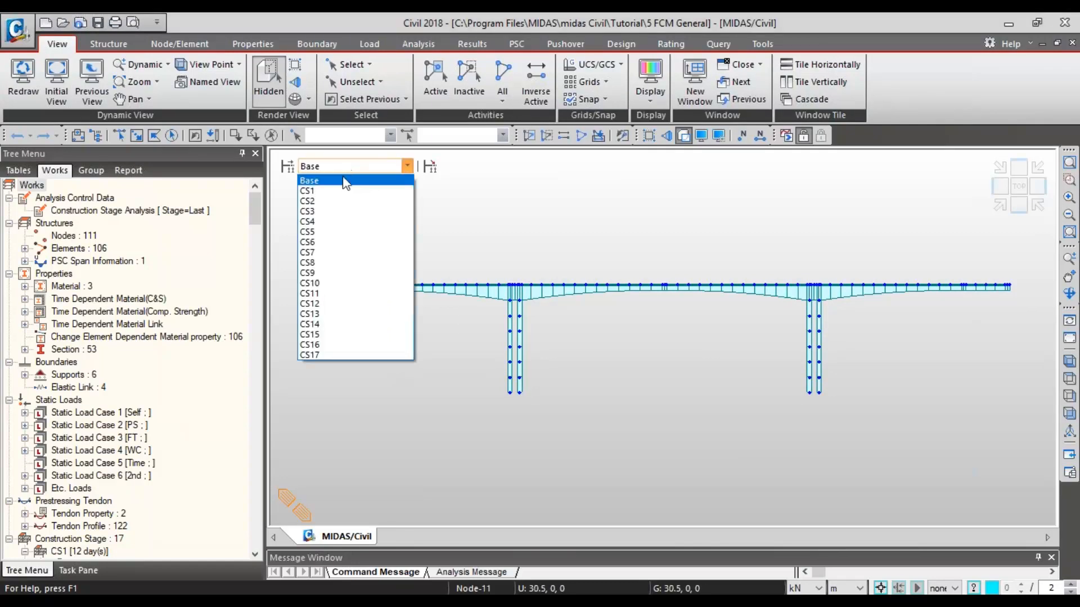
pyautogui.click(340, 193)
pyautogui.press('Down')
pyautogui.press('Down')
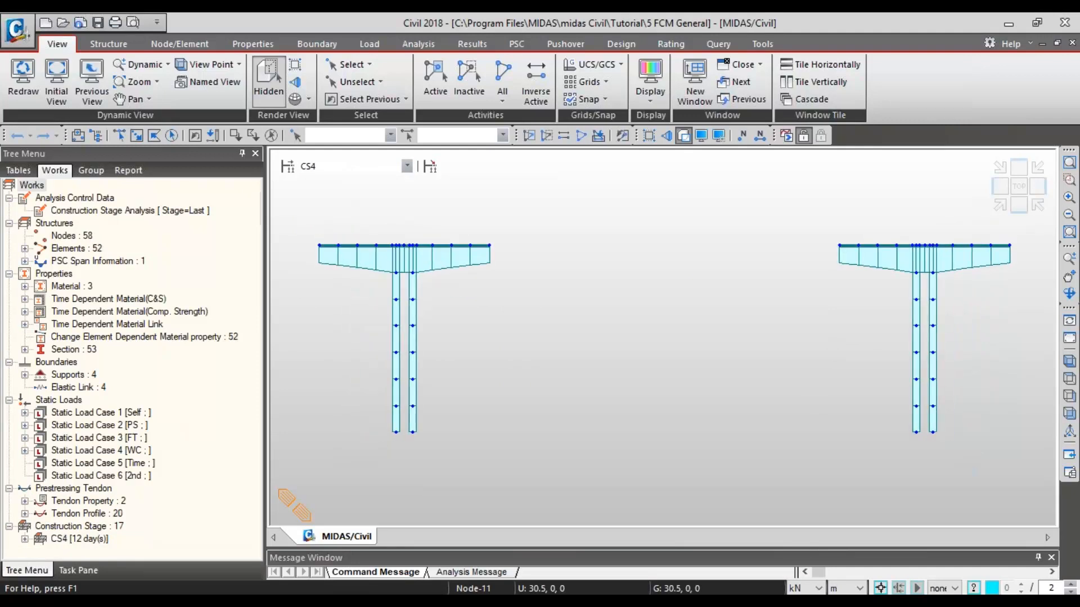
pyautogui.press('Down')
pyautogui.press('Down')
pyautogui.press('Down')
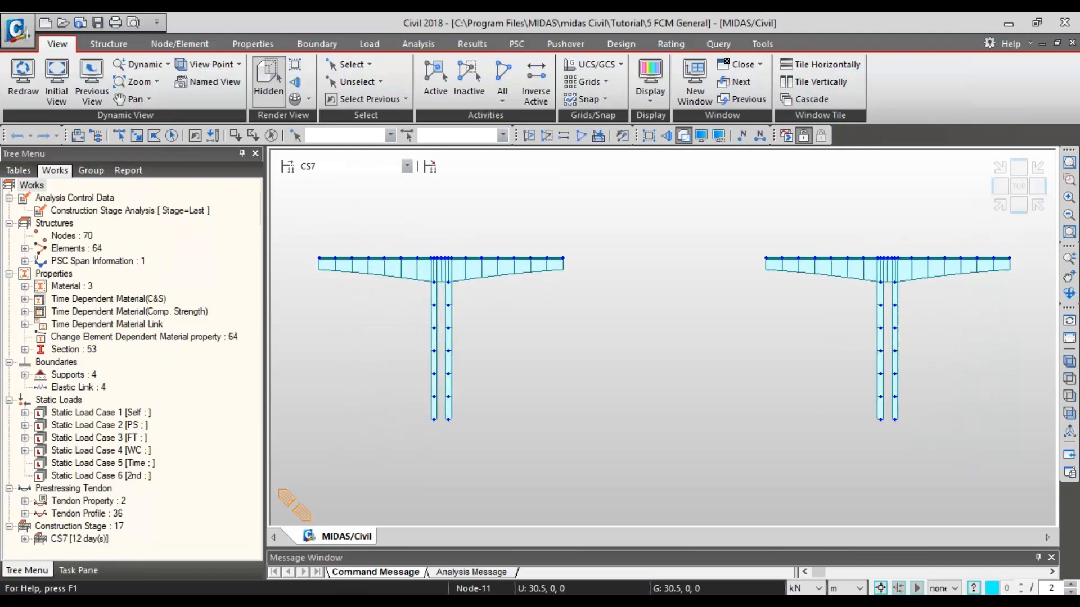
pyautogui.click(340, 173)
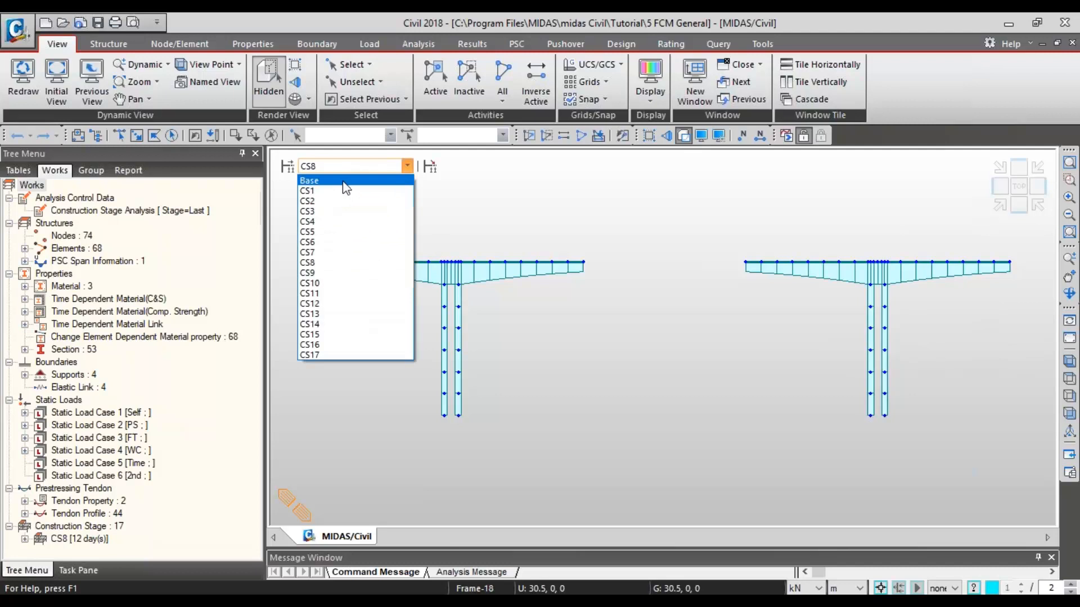
pyautogui.click(341, 181)
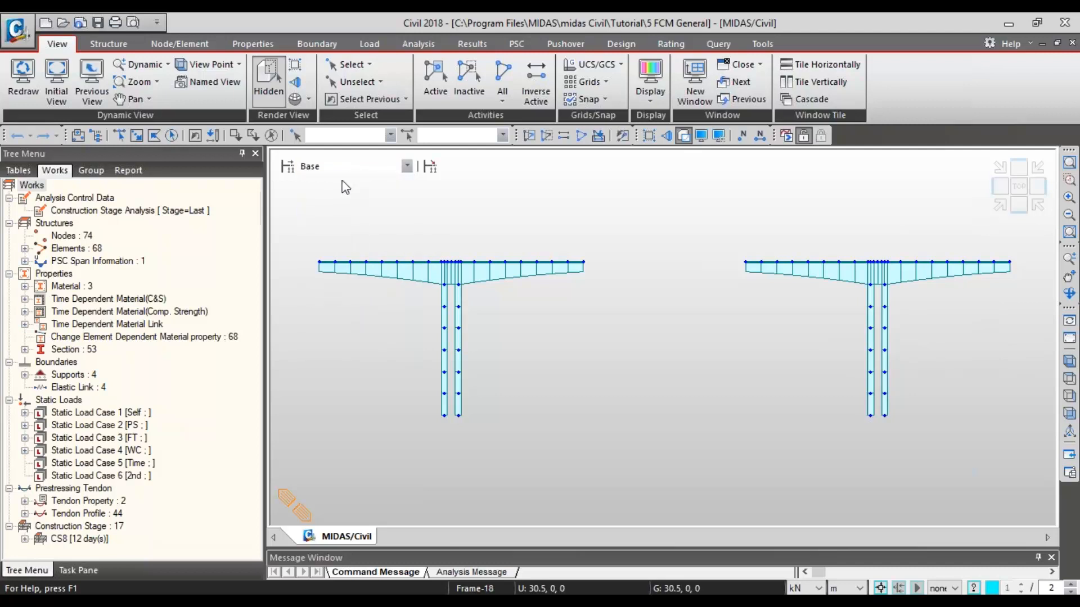
# - Display the nodal loads of Static Load Case 4 [WC] on the model and view them at construction stages CS2 and CS3
pyautogui.click(25, 450)
pyautogui.rightClick(78, 465)
pyautogui.click(113, 497)
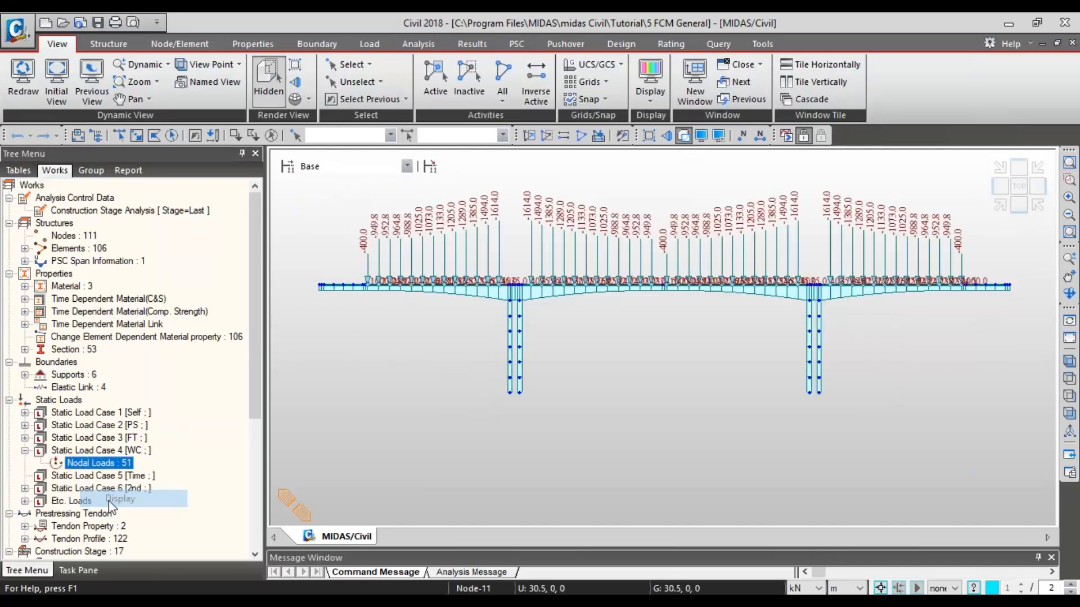
pyautogui.click(350, 168)
pyautogui.click(348, 200)
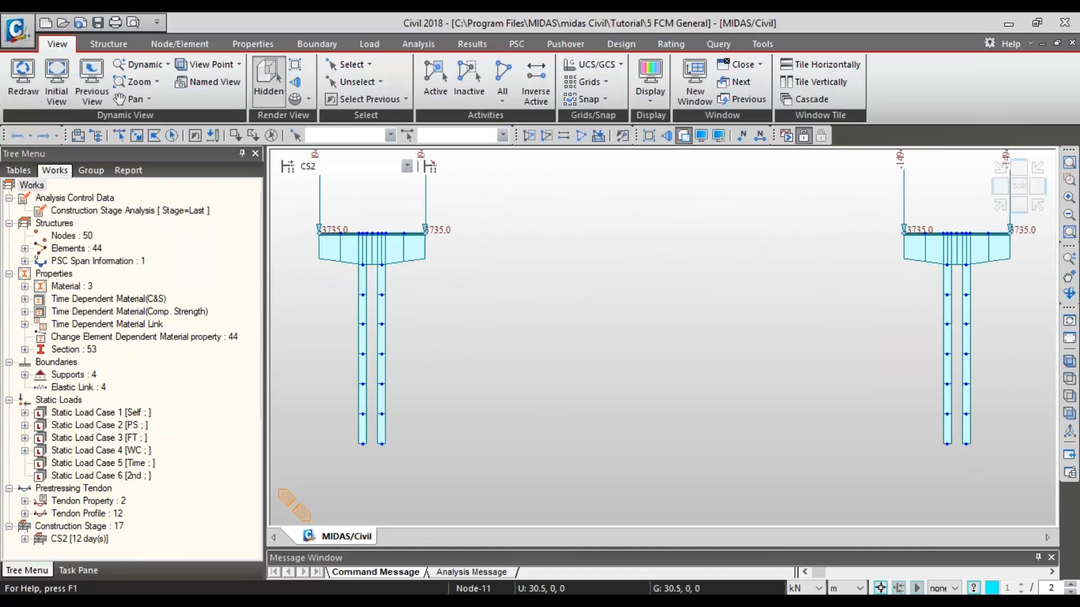
pyautogui.press('Down')
# - Set the model units to kips for force and ft for length
pyautogui.click(810, 588)
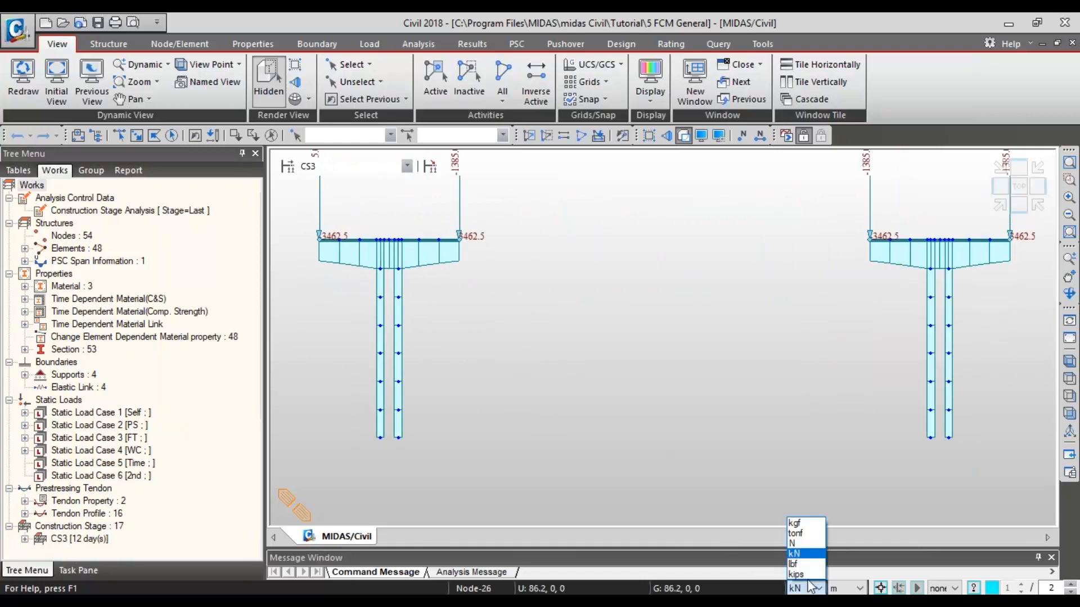
pyautogui.click(795, 574)
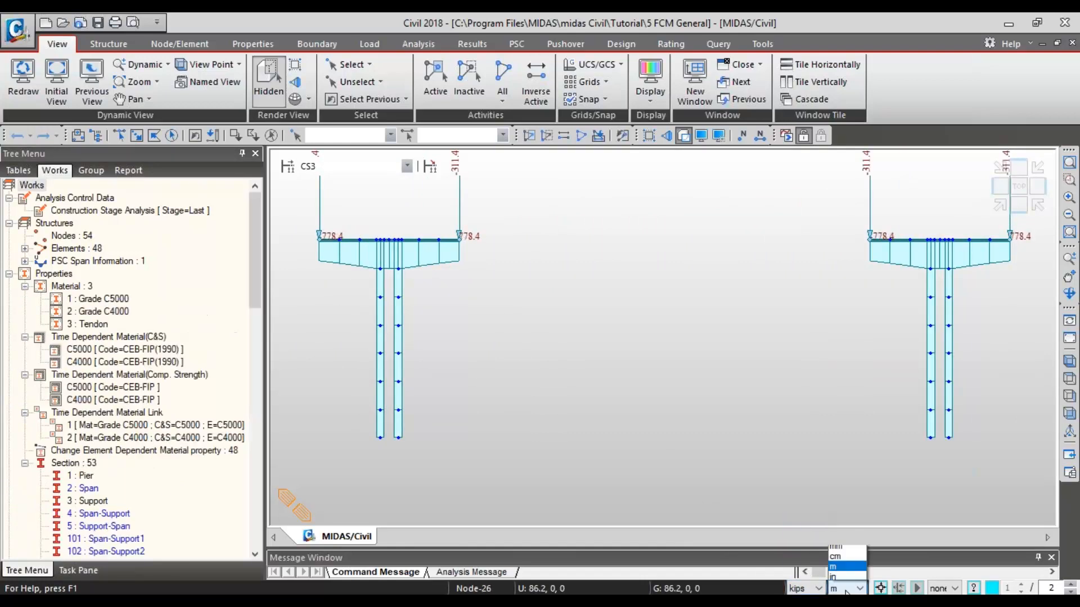
pyautogui.click(847, 588)
pyautogui.click(844, 574)
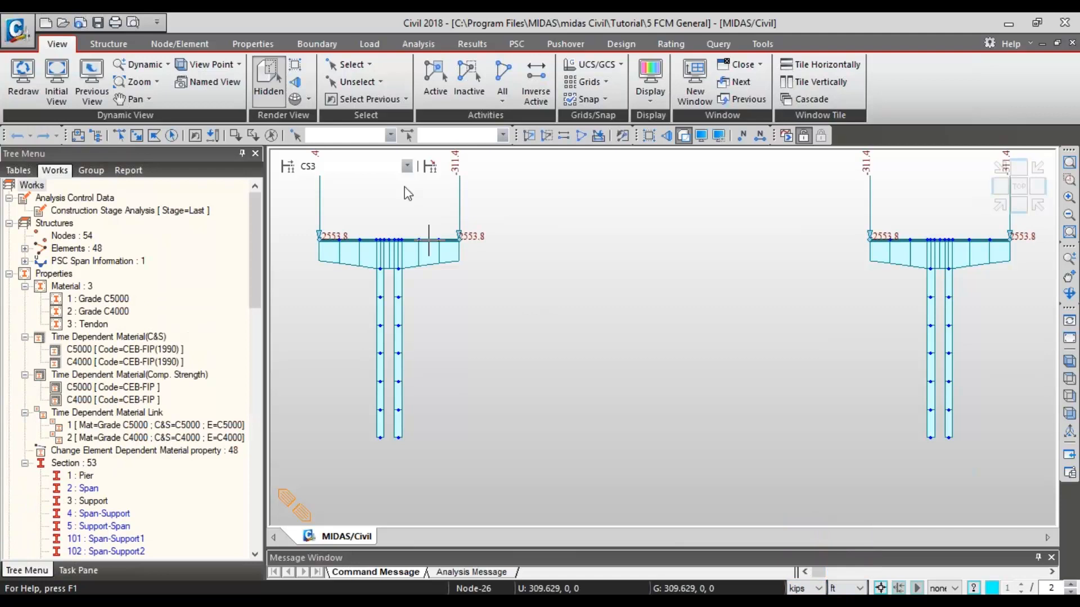
# - Step through construction stages CS4 to CS8 to examine the wet concrete loads at the cantilever tips
pyautogui.click(407, 166)
pyautogui.click(365, 219)
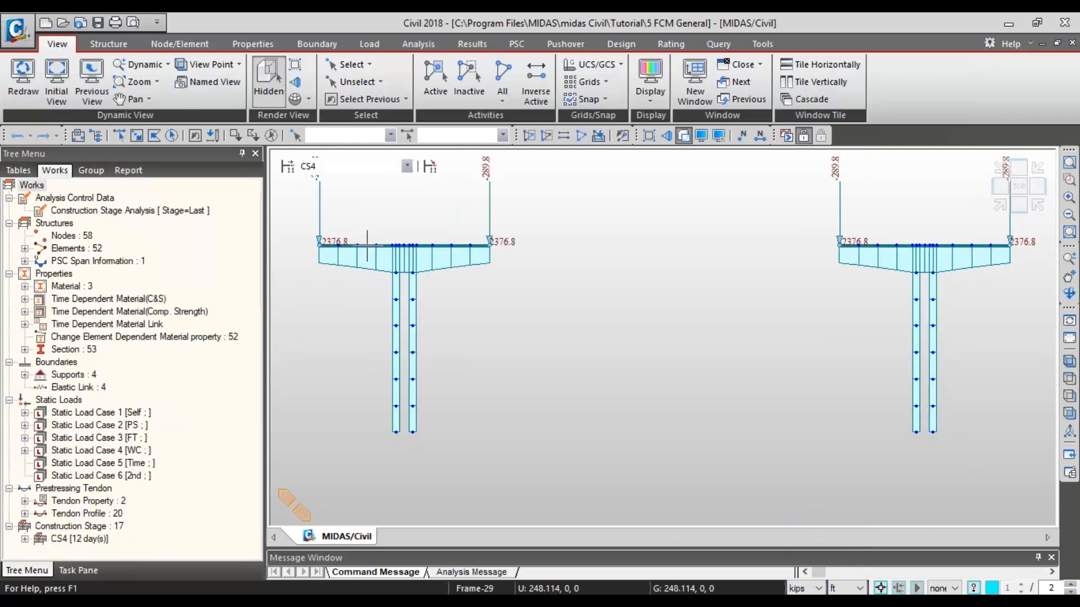
pyautogui.press('Down')
pyautogui.press('Down')
pyautogui.press('Down')
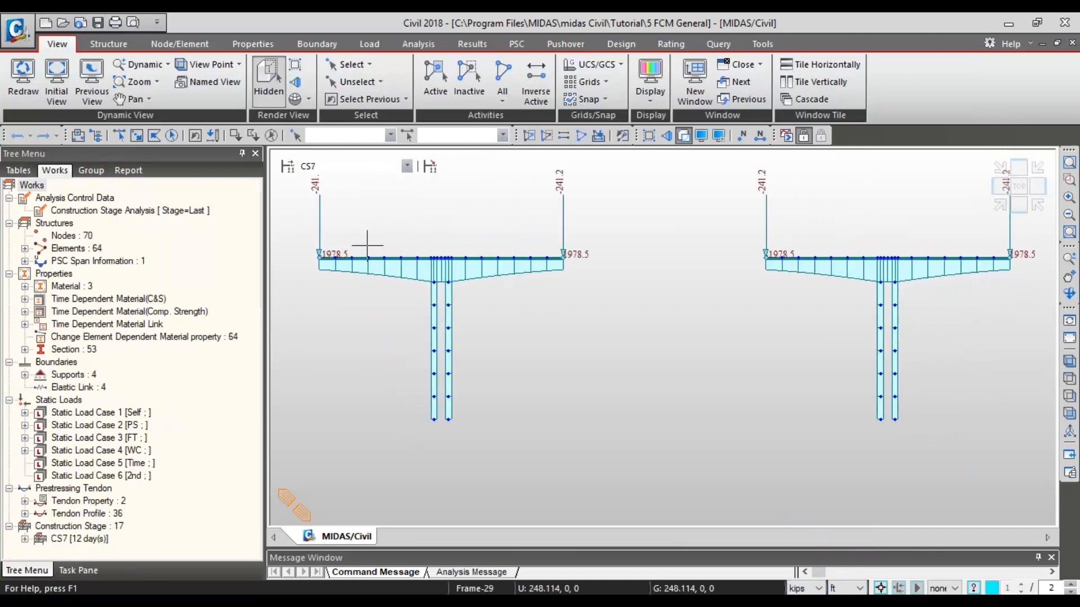
pyautogui.press('Down')
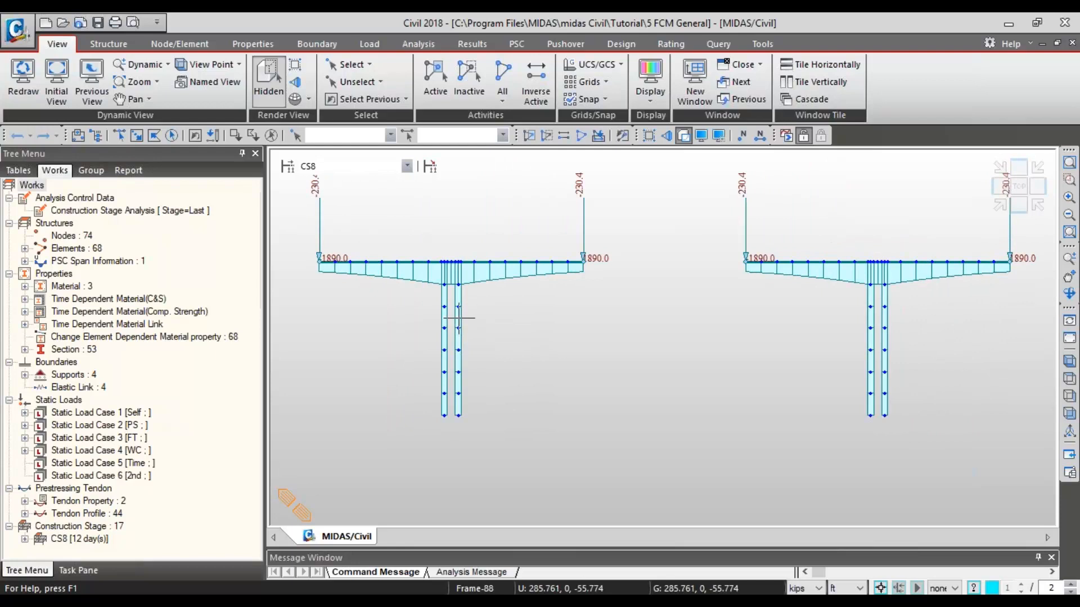
pyautogui.moveTo(458, 318)
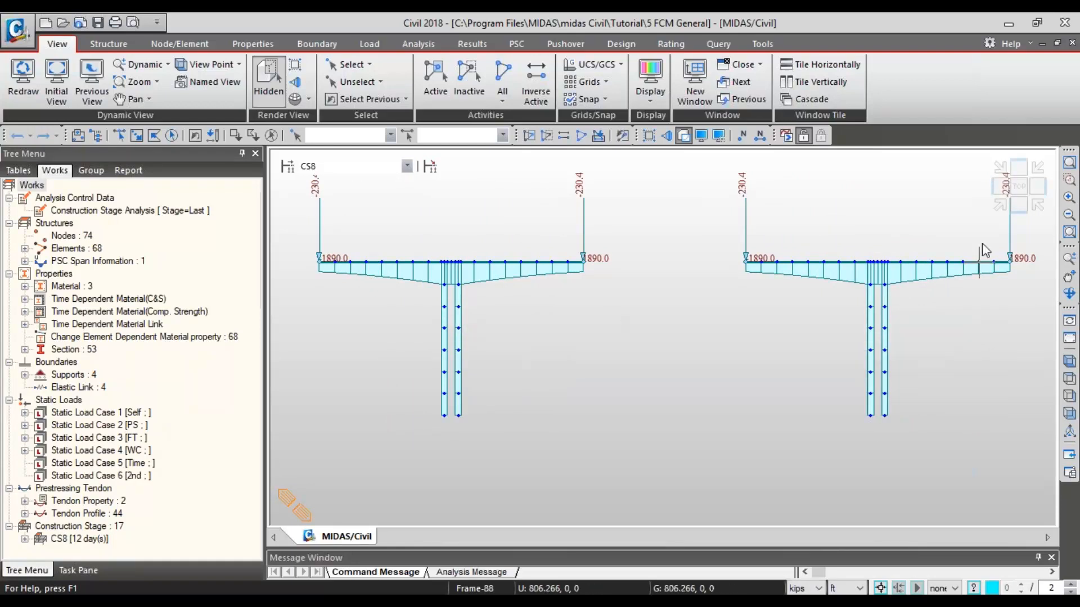
# - Show the CS8 model in isometric view and display the tendon prestress loads of Static Load Case 2 [PS] for close inspection
pyautogui.click(998, 203)
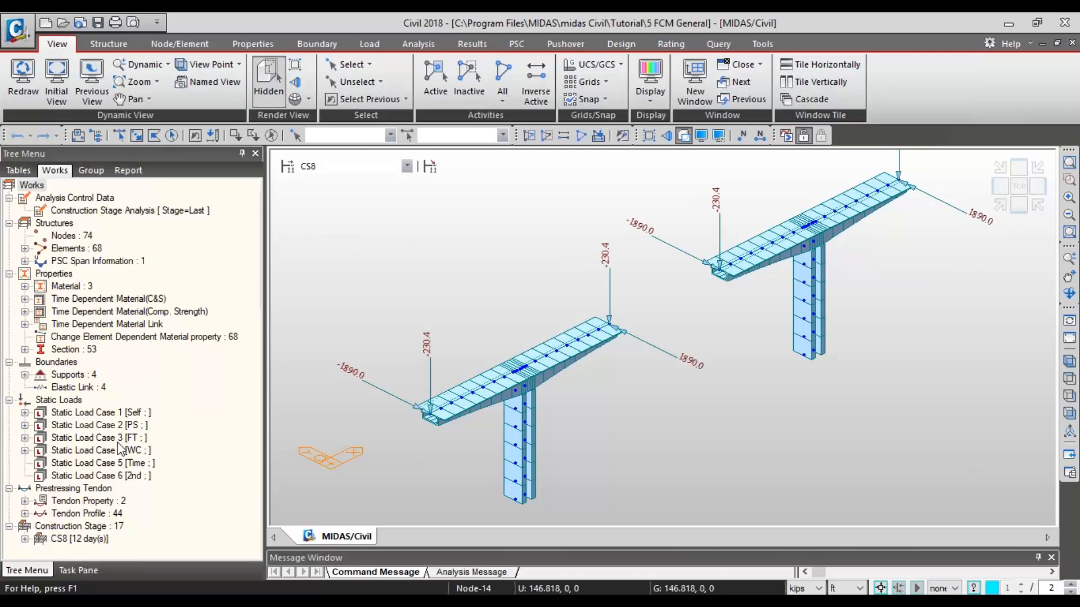
pyautogui.click(25, 437)
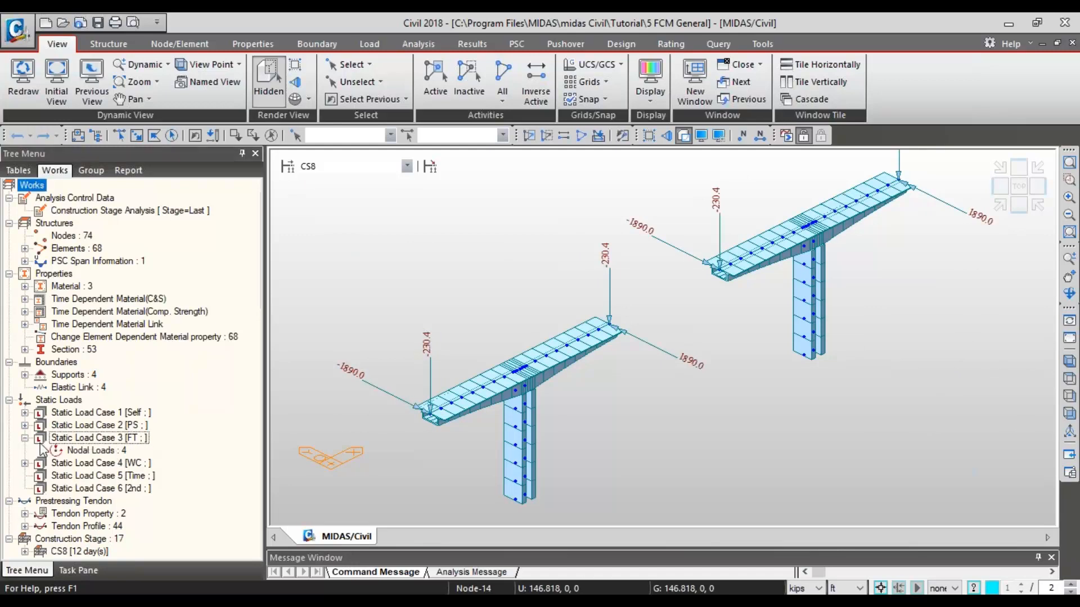
pyautogui.click(24, 425)
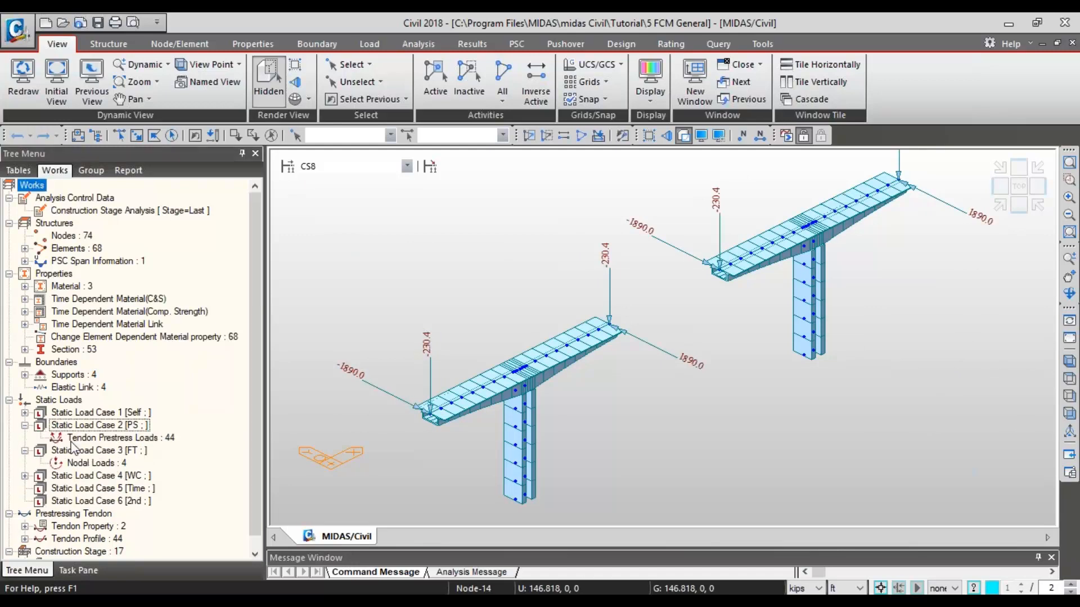
pyautogui.rightClick(94, 438)
pyautogui.click(136, 467)
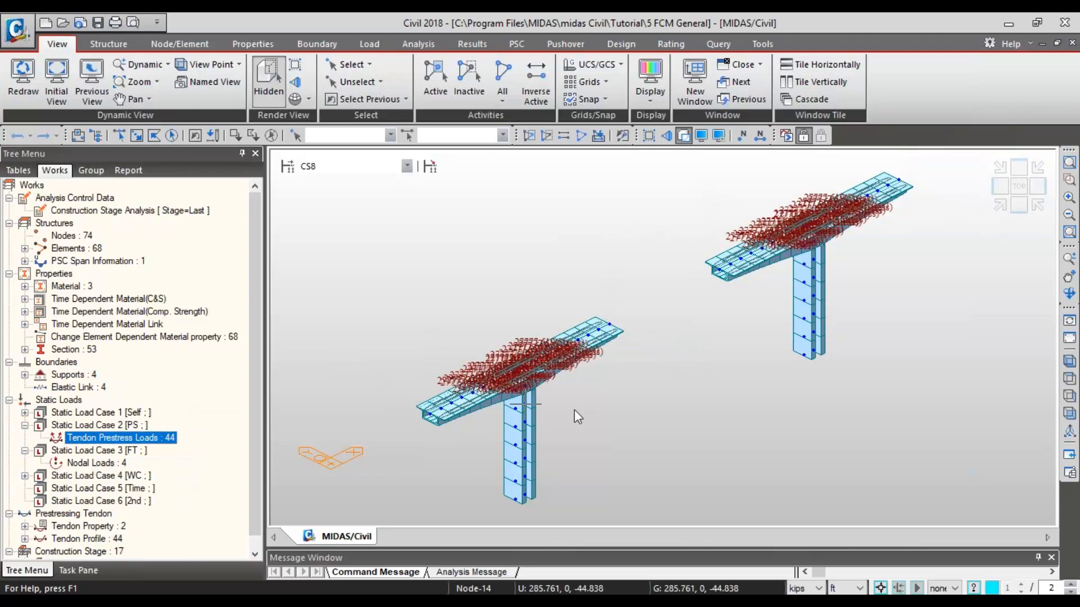
pyautogui.scroll(10, 574, 410)
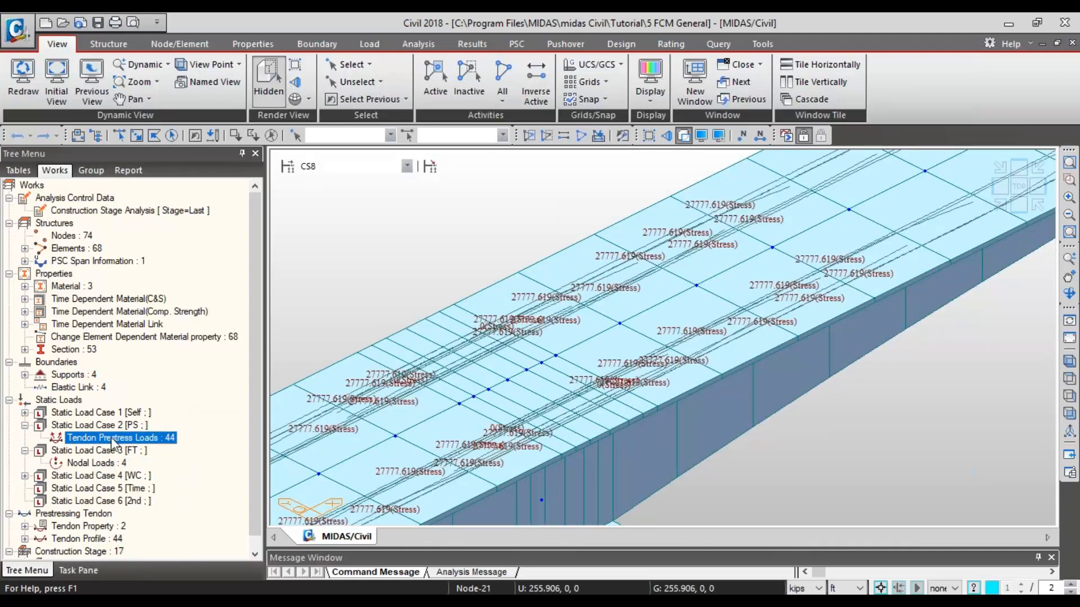
pyautogui.scroll(-8, 596, 370)
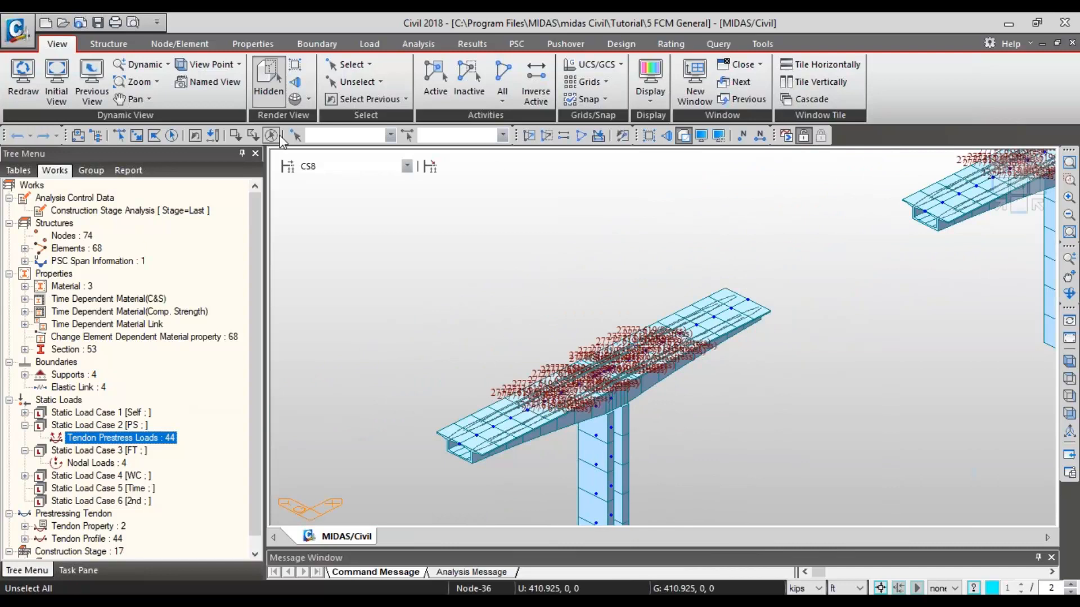
# - Return the model to the Base stage and open the option to save it as another file
pyautogui.click(352, 166)
pyautogui.click(310, 176)
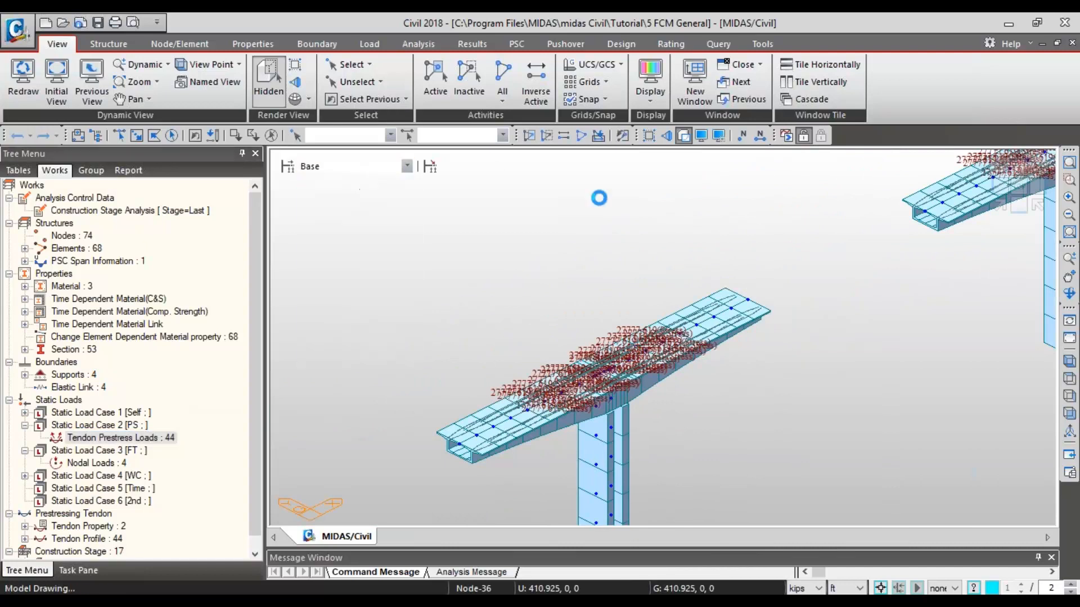
pyautogui.click(17, 28)
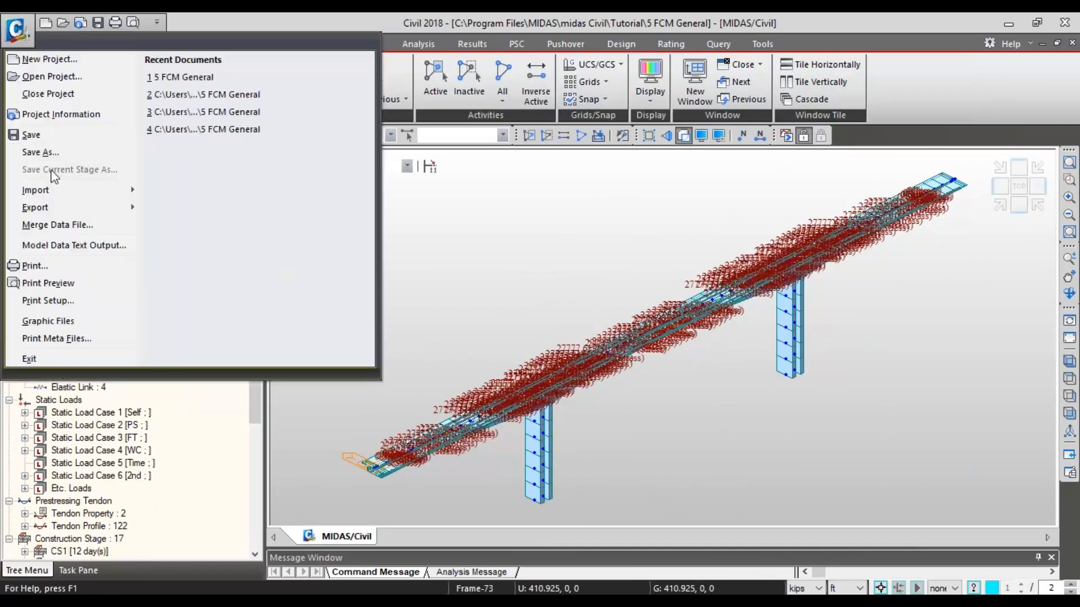
pyautogui.click(63, 151)
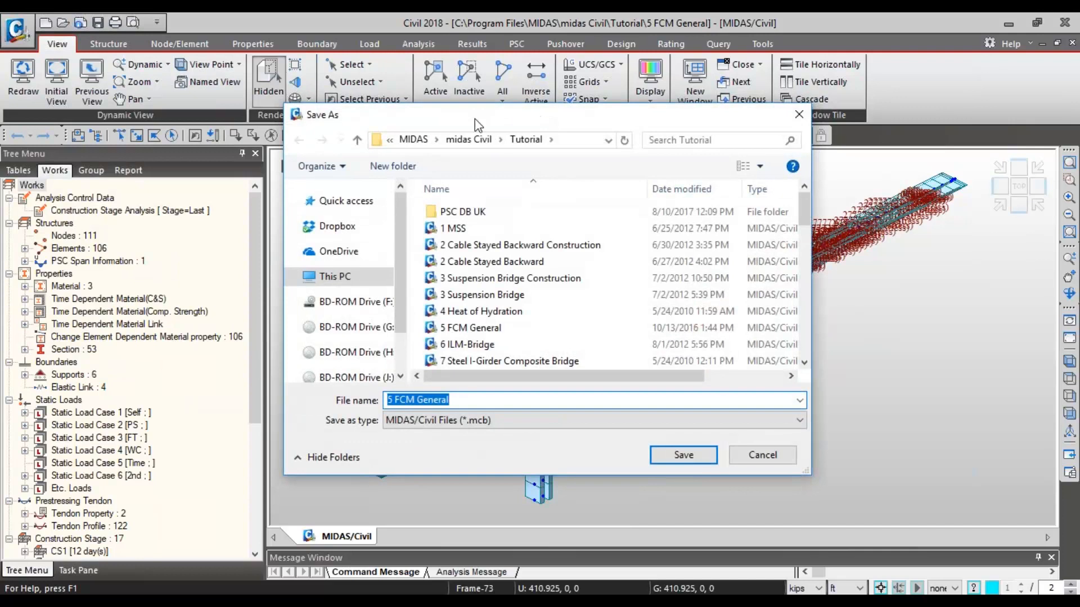
pyautogui.press('Escape')
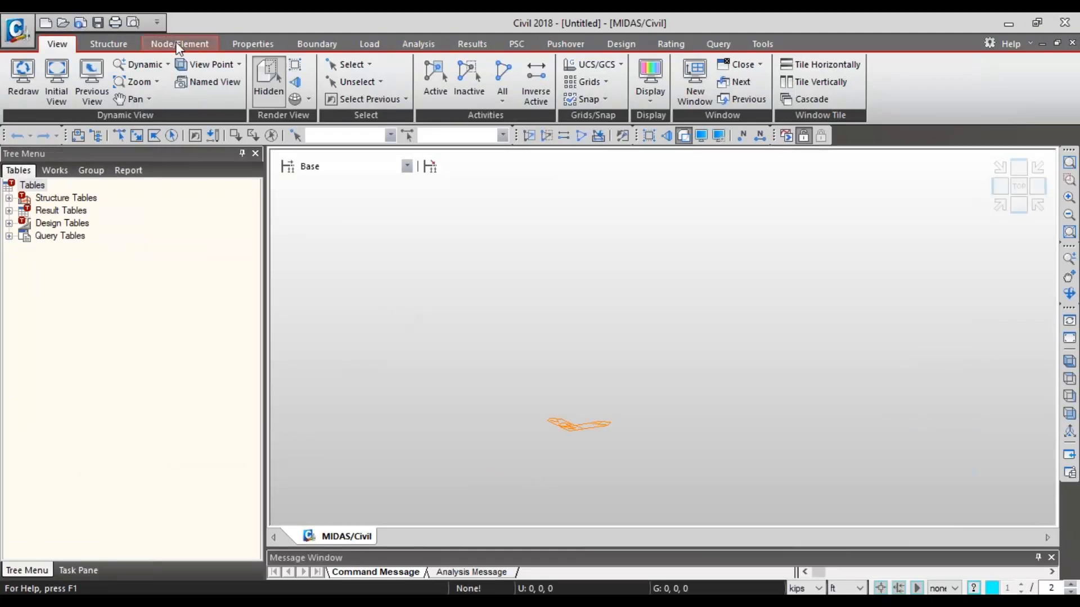
# - In the untitled project, start a new section definition, show its PSC inputs and place the PSC Viewer beside them
pyautogui.click(208, 45)
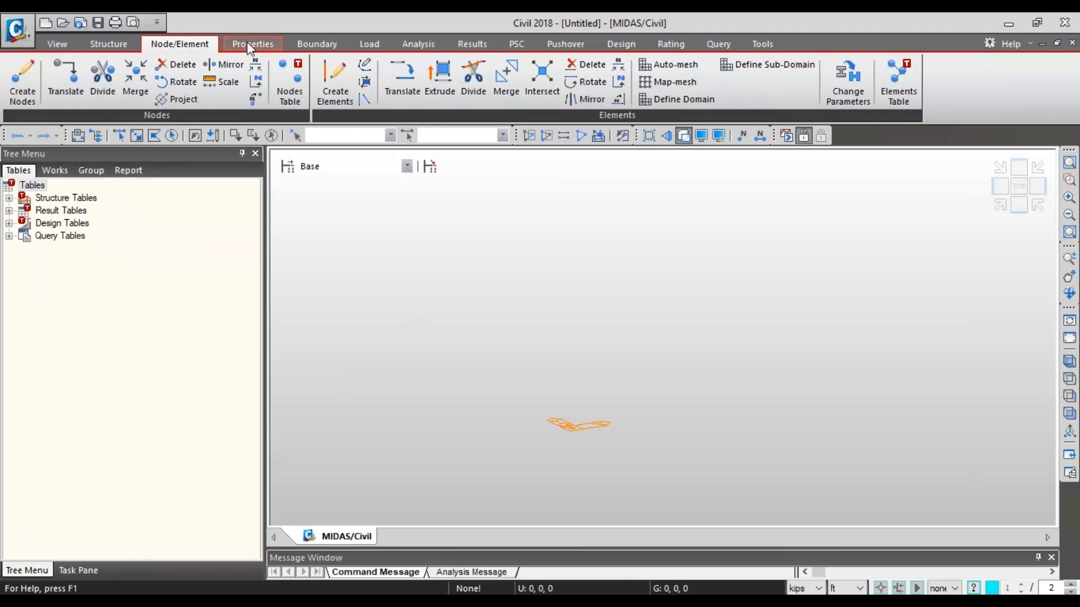
pyautogui.click(252, 45)
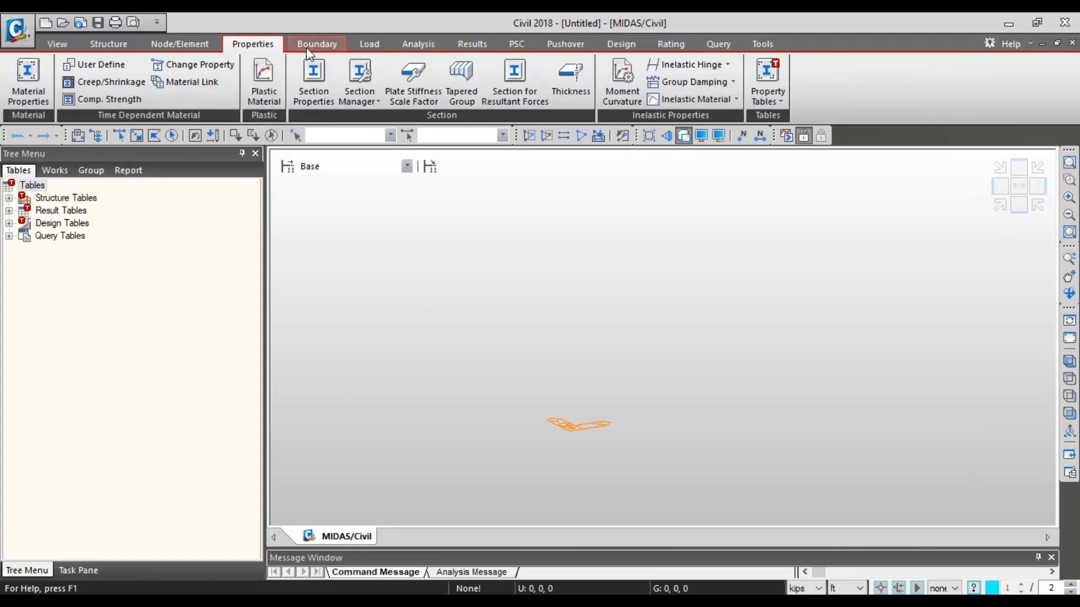
pyautogui.click(315, 84)
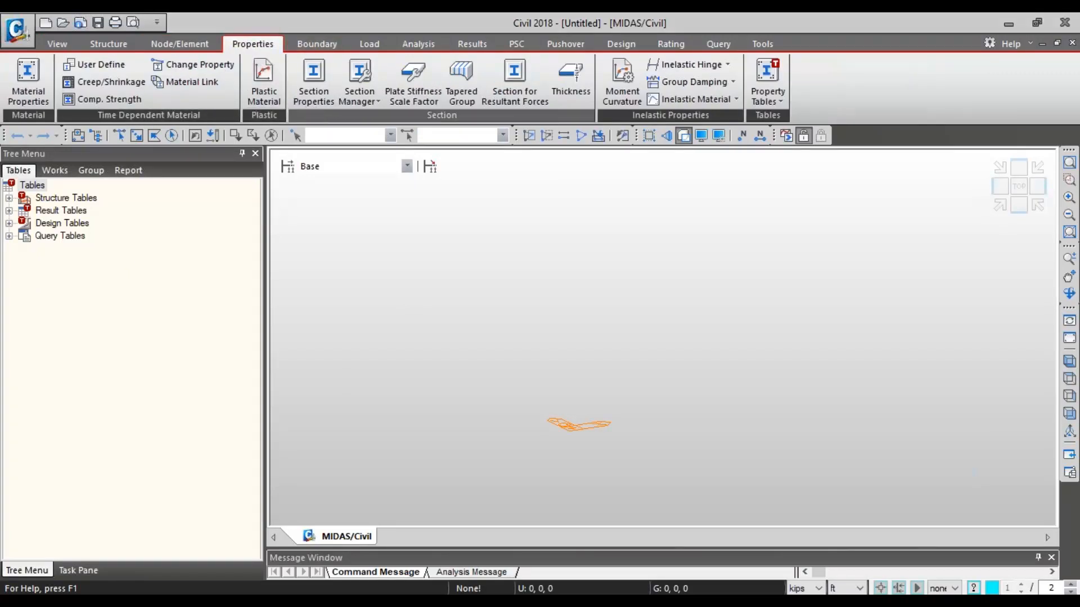
pyautogui.click(325, 74)
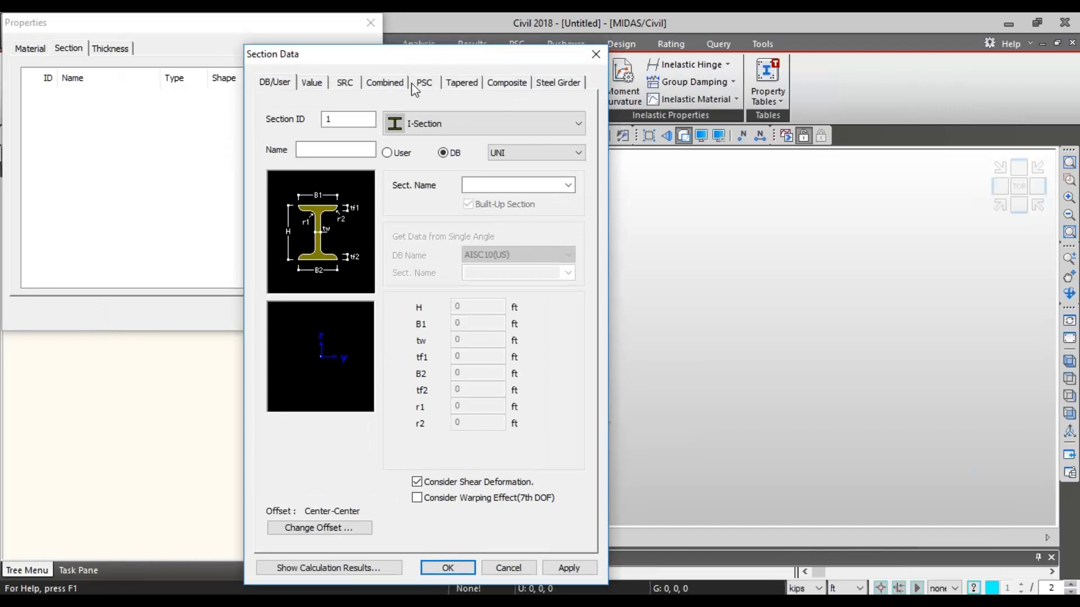
pyautogui.click(413, 85)
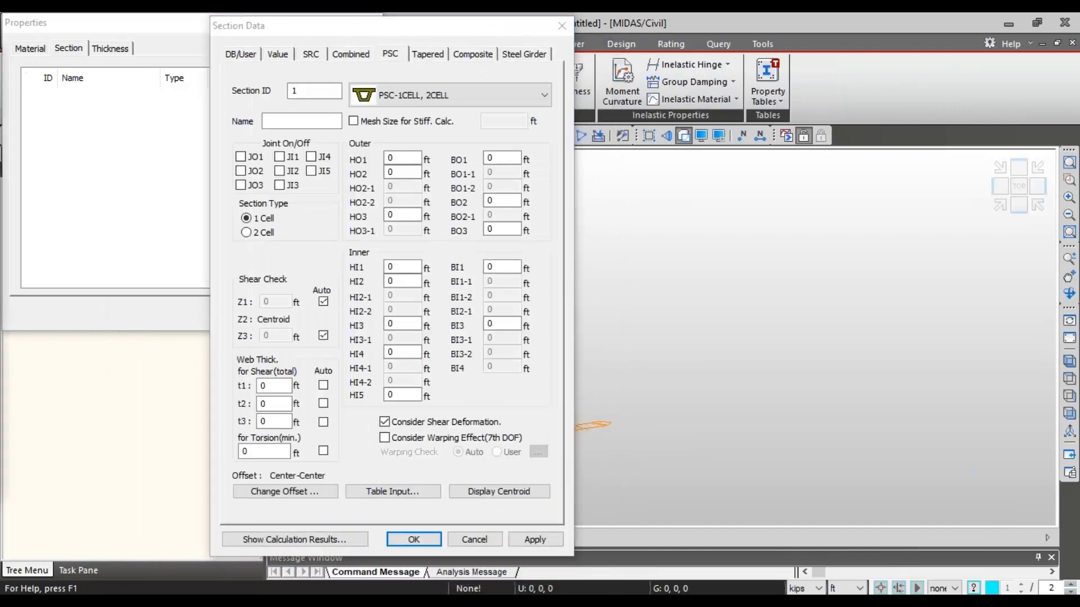
pyautogui.moveTo(826, 96); pyautogui.dragTo(773, 52)
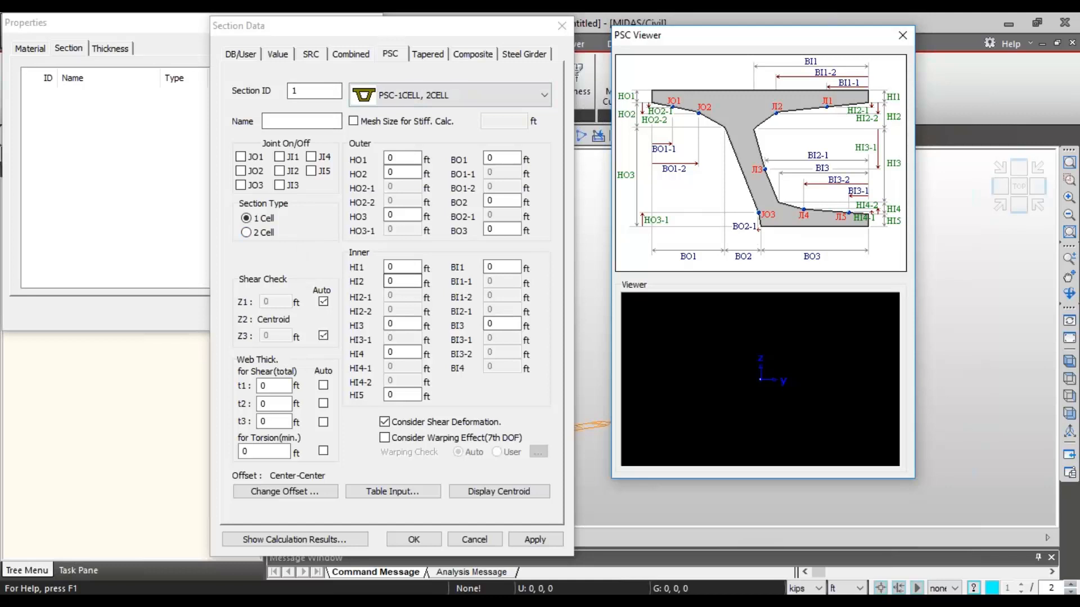
# - Review the available PSC section shapes, keep PSC-1CELL, 2CELL, and close the section definition and properties without adding a section
pyautogui.click(472, 97)
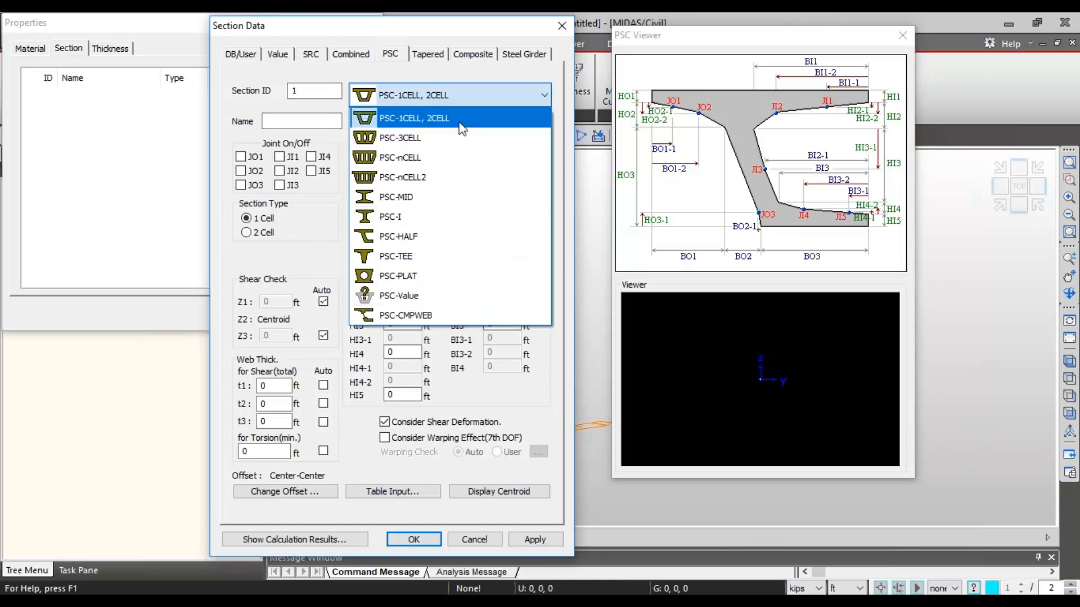
pyautogui.click(446, 103)
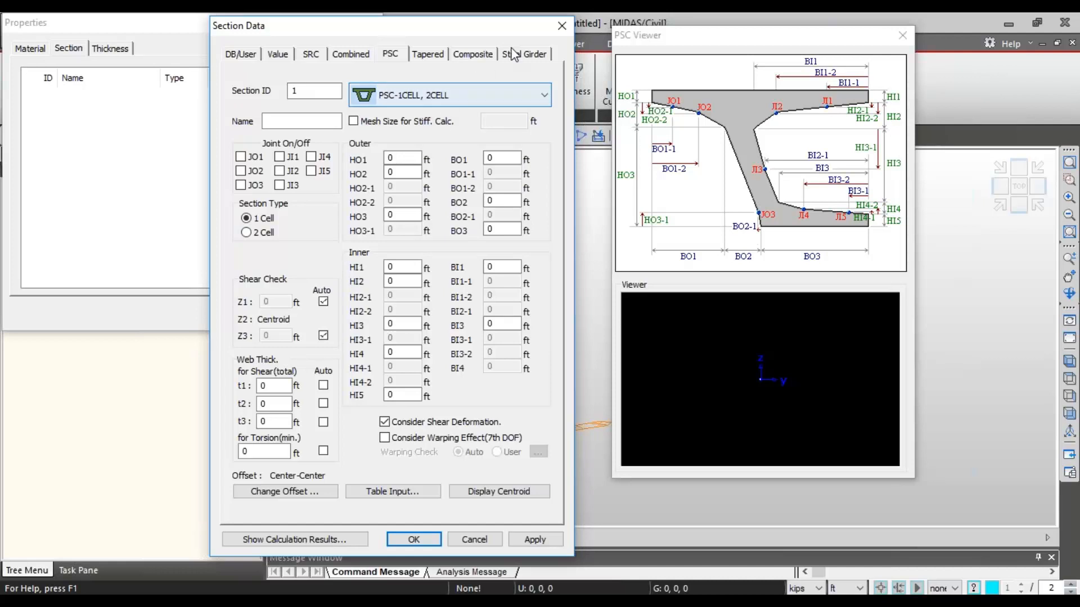
pyautogui.click(561, 25)
pyautogui.moveTo(235, 43); pyautogui.dragTo(360, 85)
pyautogui.click(494, 65)
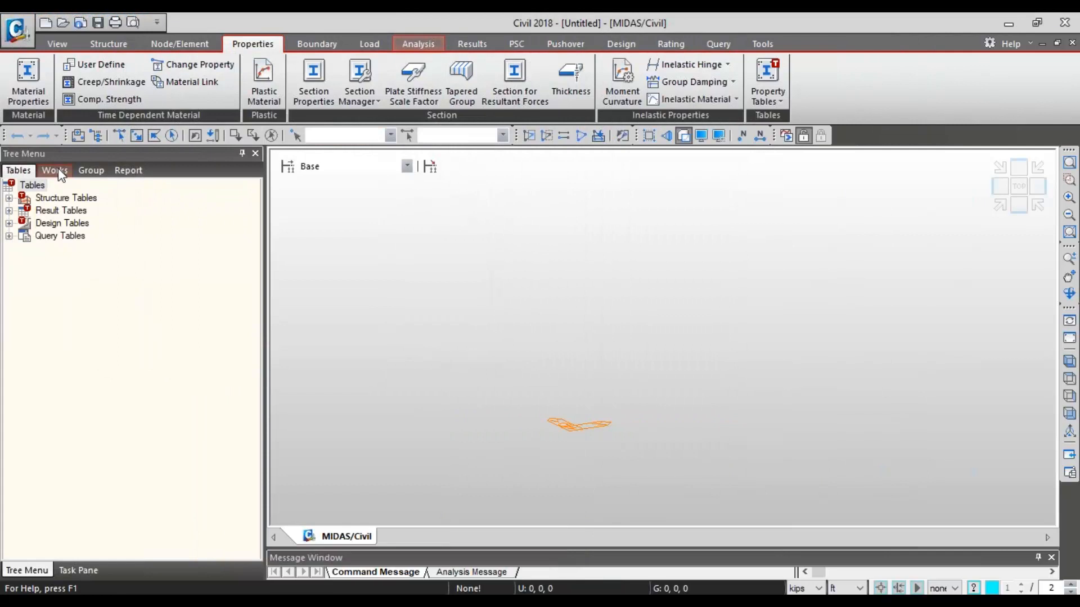
# - Review the structure, boundary, load and tendon group categories available in the empty project
pyautogui.click(91, 171)
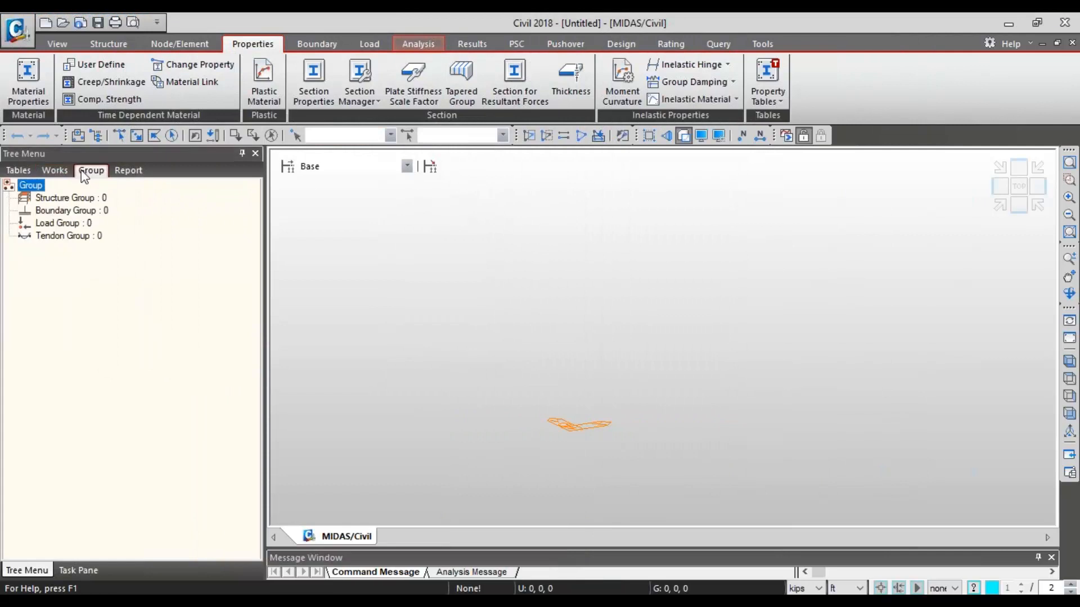
pyautogui.click(63, 202)
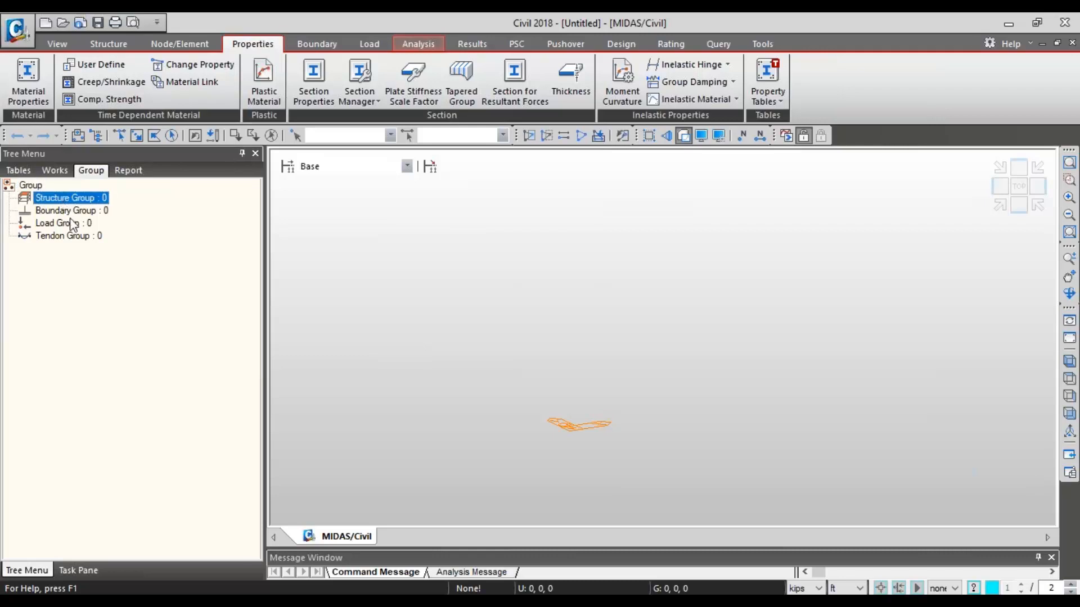
pyautogui.click(77, 211)
pyautogui.click(83, 200)
pyautogui.click(86, 212)
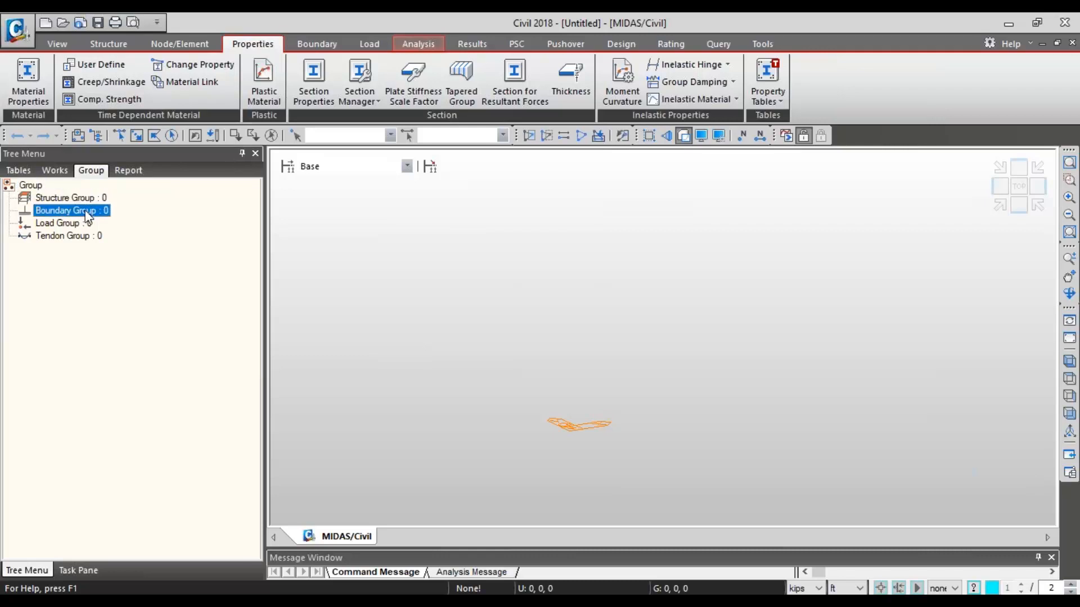
pyautogui.click(84, 223)
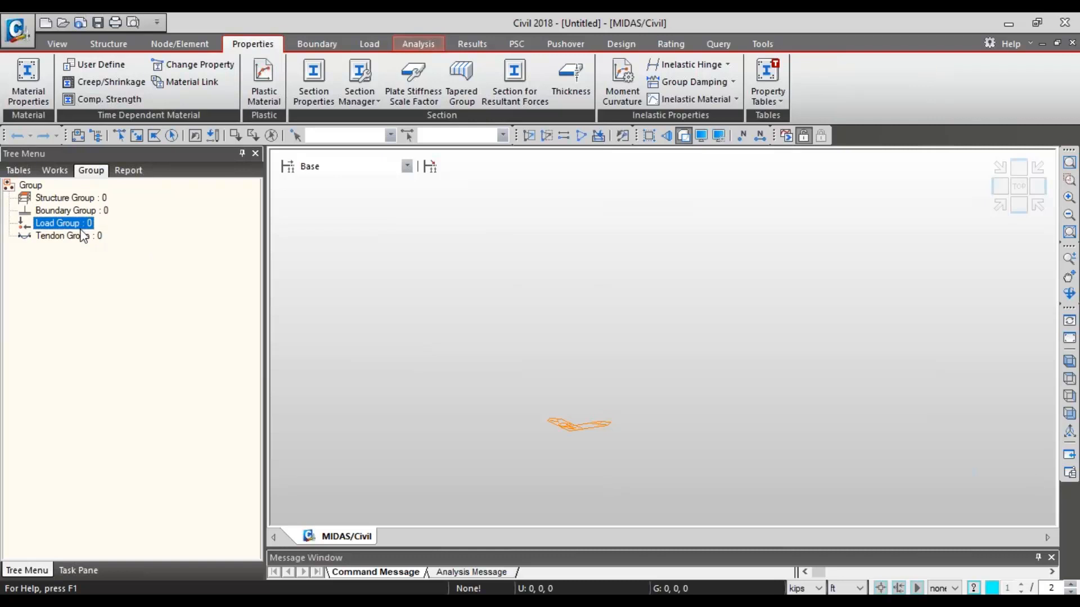
pyautogui.click(62, 172)
pyautogui.click(98, 174)
# - Switch to the 5 FCM General model and enlarge the message window to follow the construction stage analysis
pyautogui.hotkey('alt', 'Tab')
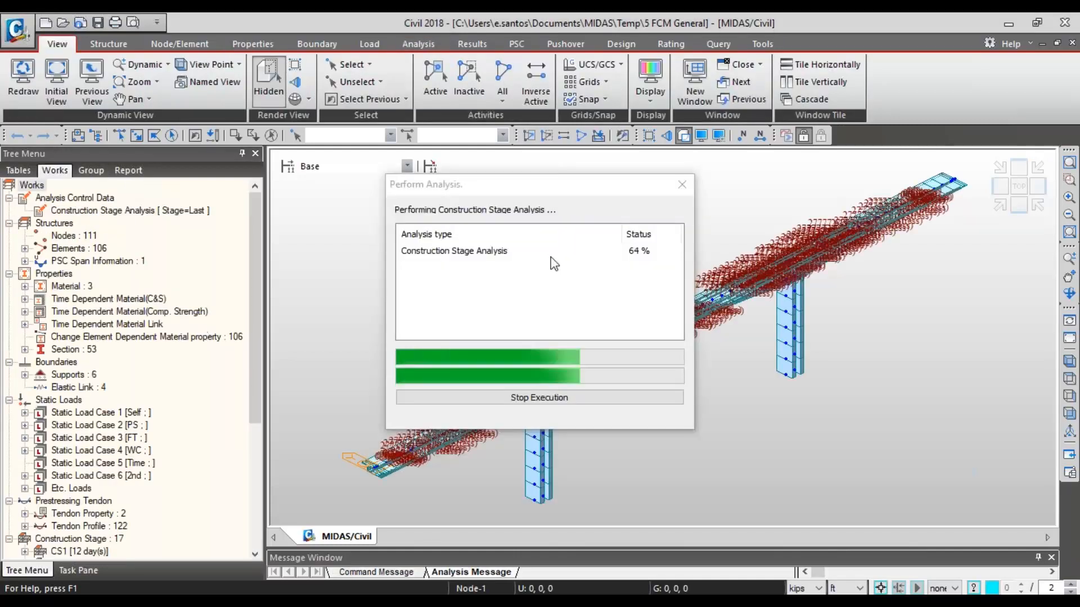
pyautogui.moveTo(652, 214); pyautogui.dragTo(654, 138)
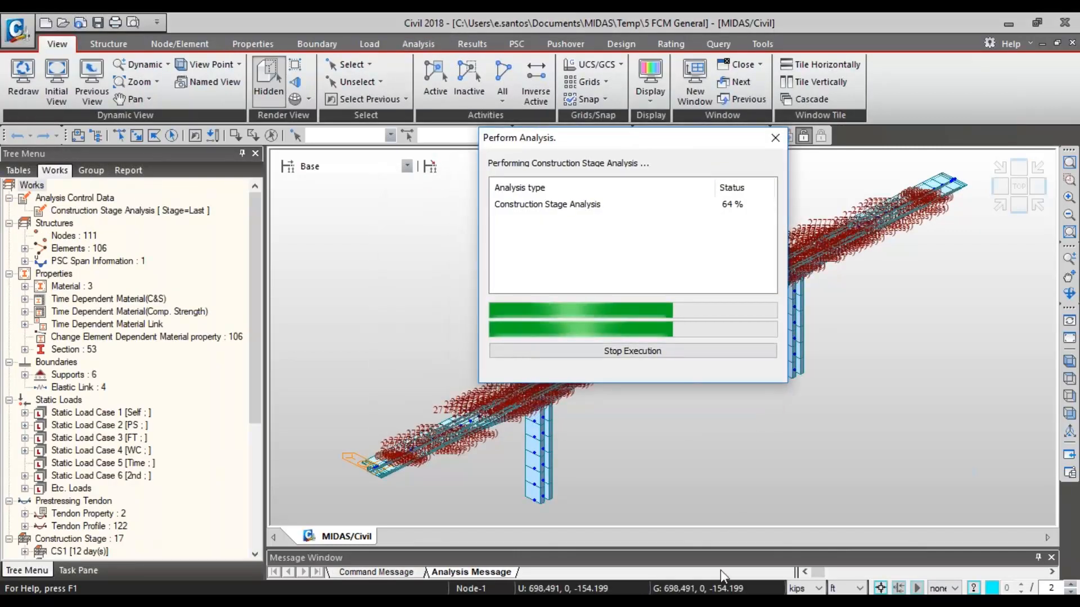
pyautogui.moveTo(729, 548); pyautogui.dragTo(723, 482)
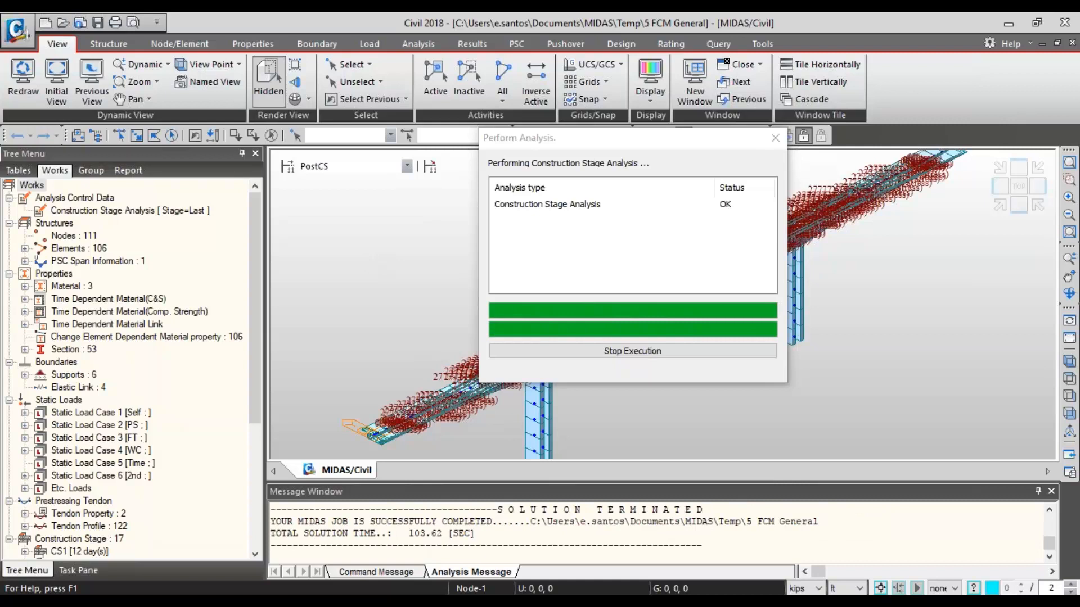
# - Show the PostCS model in front view and open the nodal loads table of Static Load Case 4 [WC]
pyautogui.click(1020, 206)
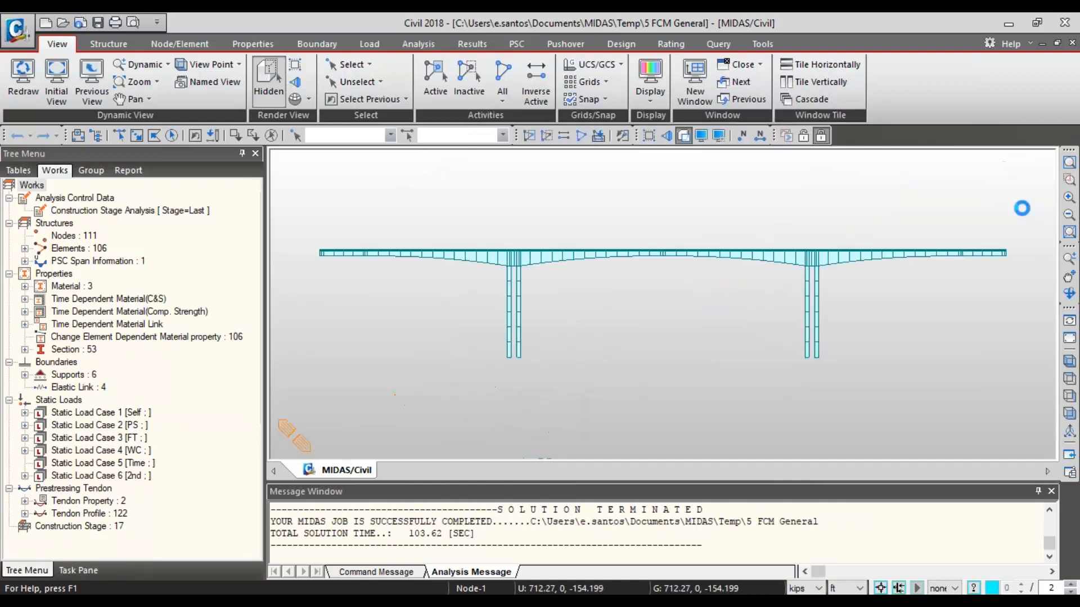
pyautogui.click(25, 450)
pyautogui.rightClick(88, 463)
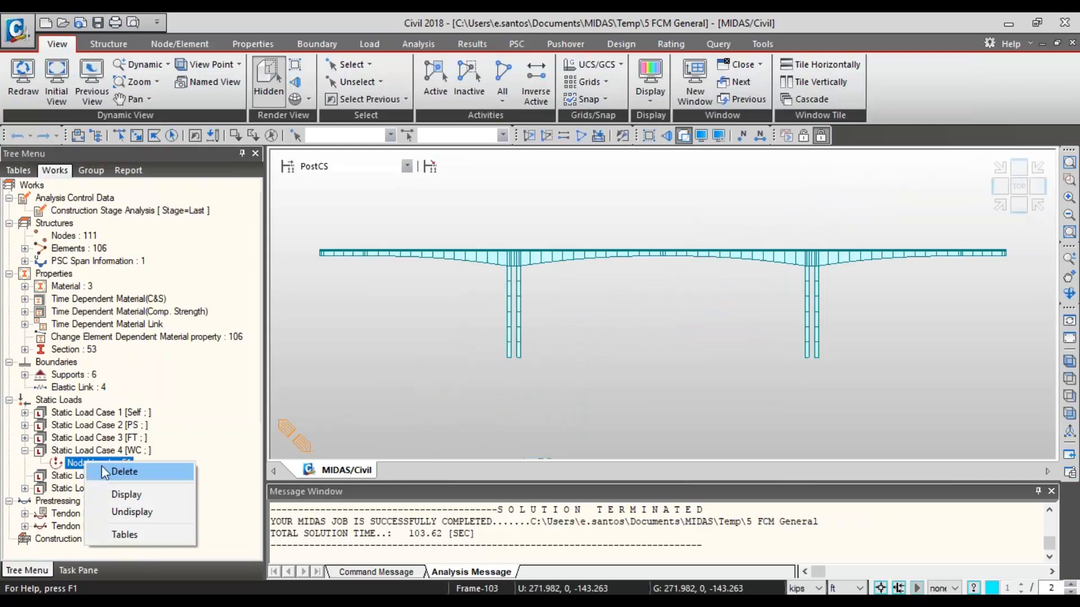
pyautogui.click(130, 534)
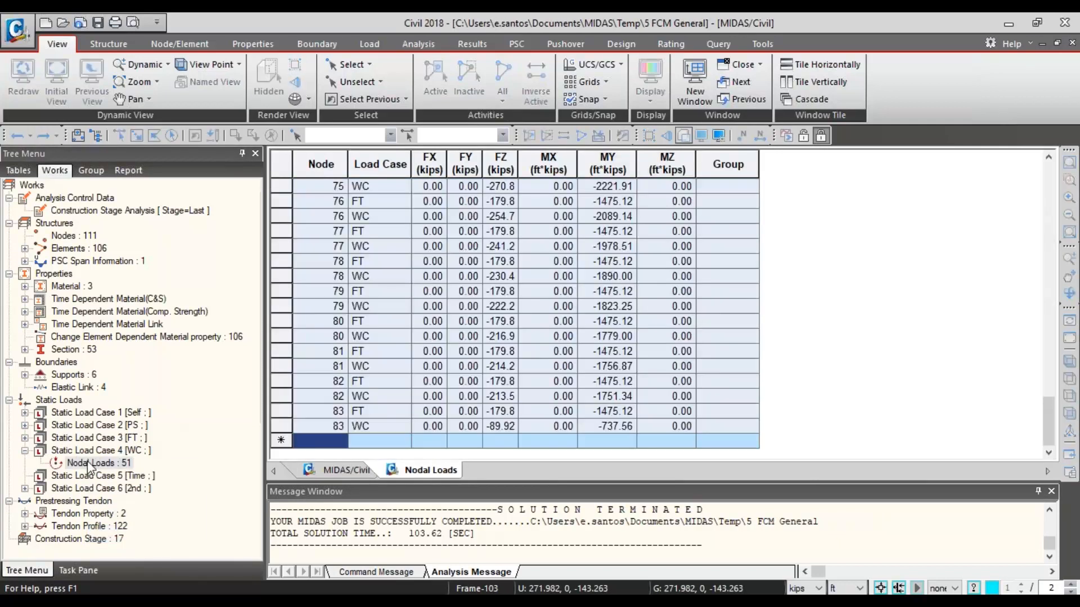
pyautogui.rightClick(88, 463)
pyautogui.click(90, 450)
pyautogui.click(94, 475)
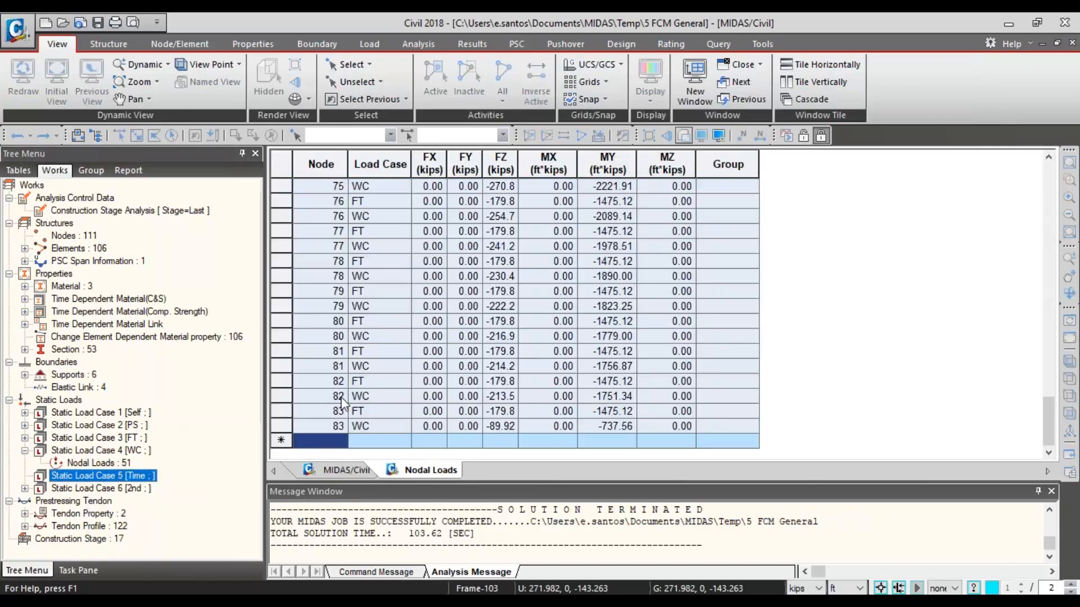
# - Sort the nodal loads table in ascending order with Load Case as the first key and Node as the second
pyautogui.click(385, 201)
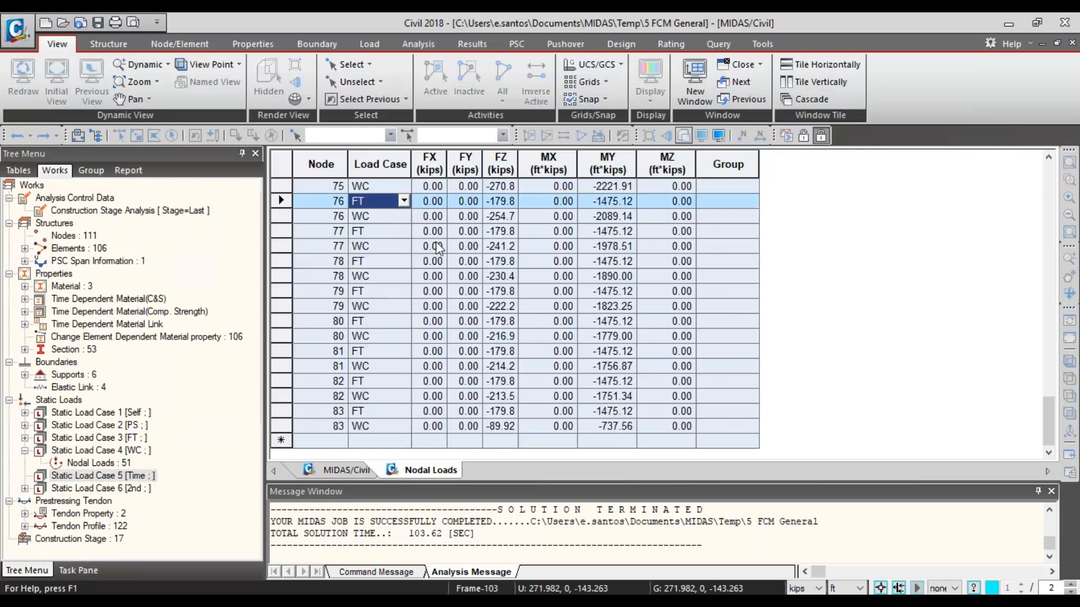
pyautogui.rightClick(445, 300)
pyautogui.click(523, 345)
pyautogui.click(477, 263)
pyautogui.click(541, 265)
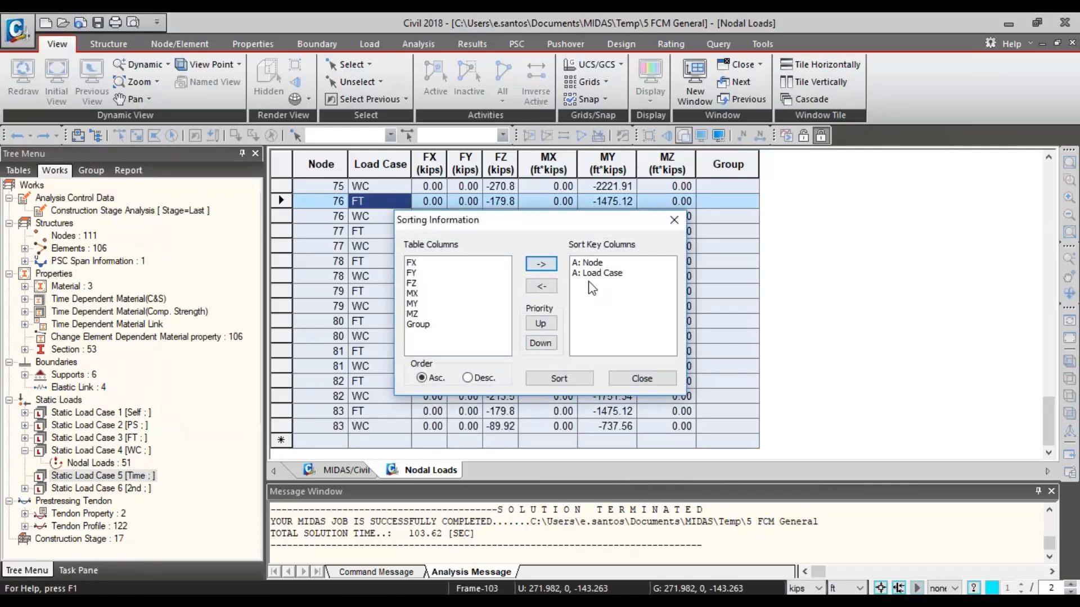
pyautogui.click(584, 274)
pyautogui.click(547, 325)
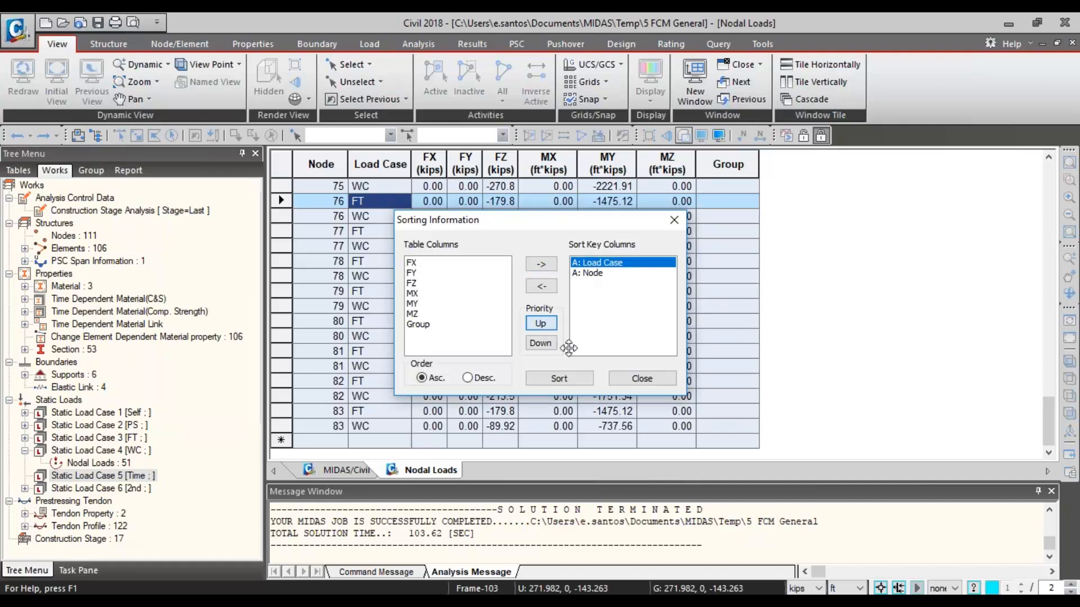
pyautogui.click(563, 379)
pyautogui.click(641, 378)
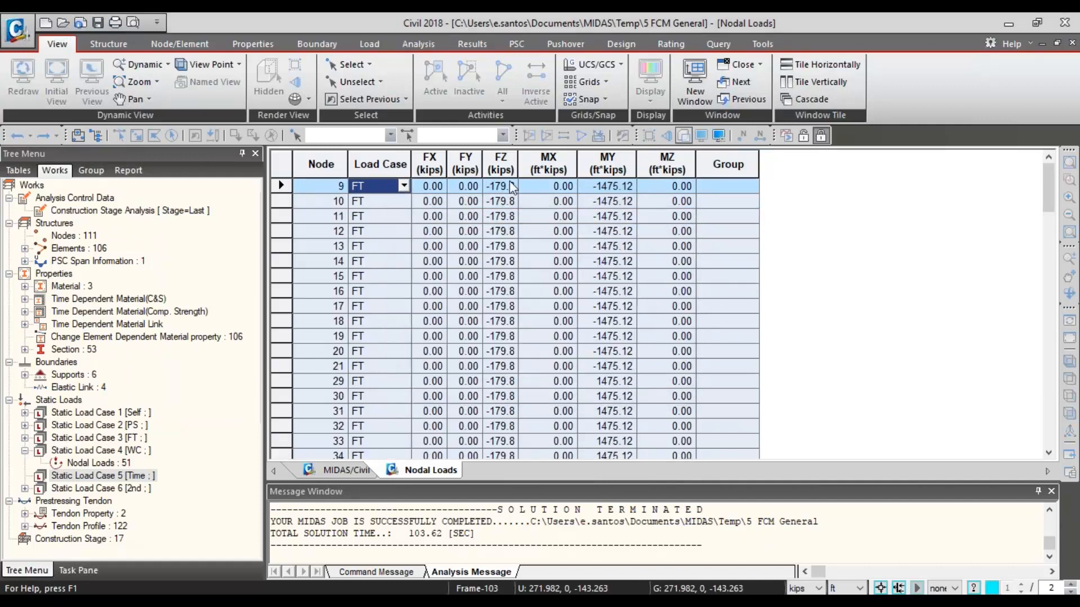
# - Examine the FZ and MY values of the FT and WC loads in the sorted table, and return to the model view
pyautogui.moveTo(501, 186); pyautogui.dragTo(616, 313)
pyautogui.click(503, 214)
pyautogui.scroll(-20, 503, 222)
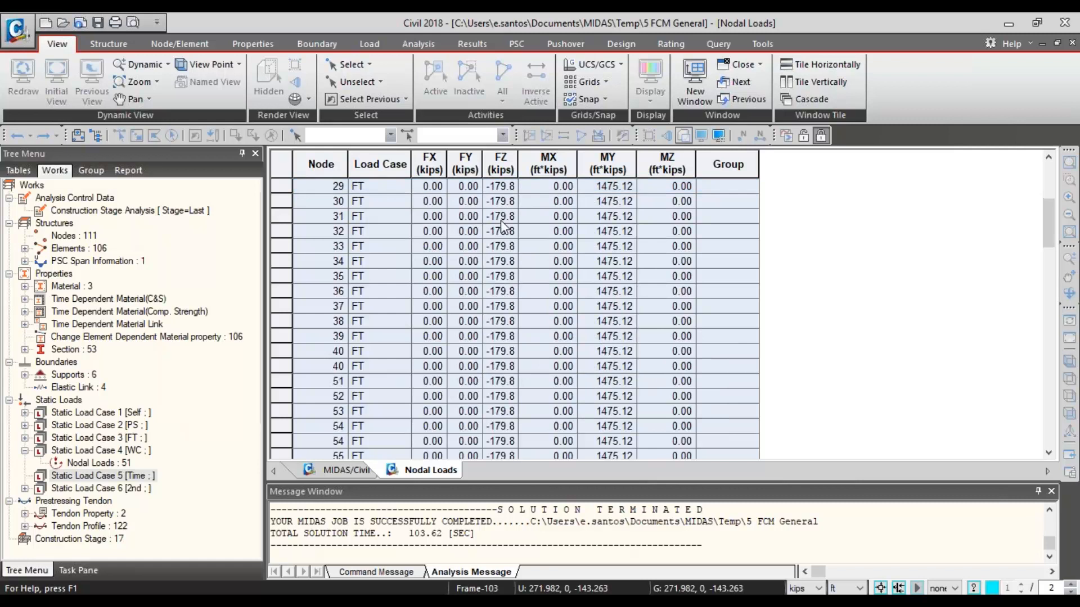
pyautogui.scroll(-1, 503, 228)
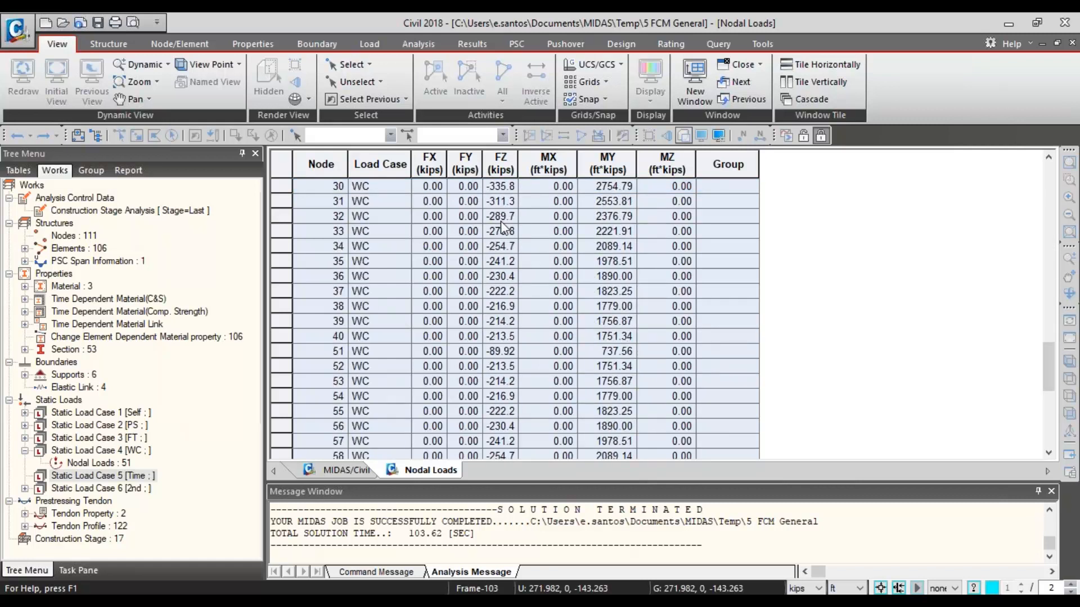
pyautogui.click(501, 218)
pyautogui.click(537, 276)
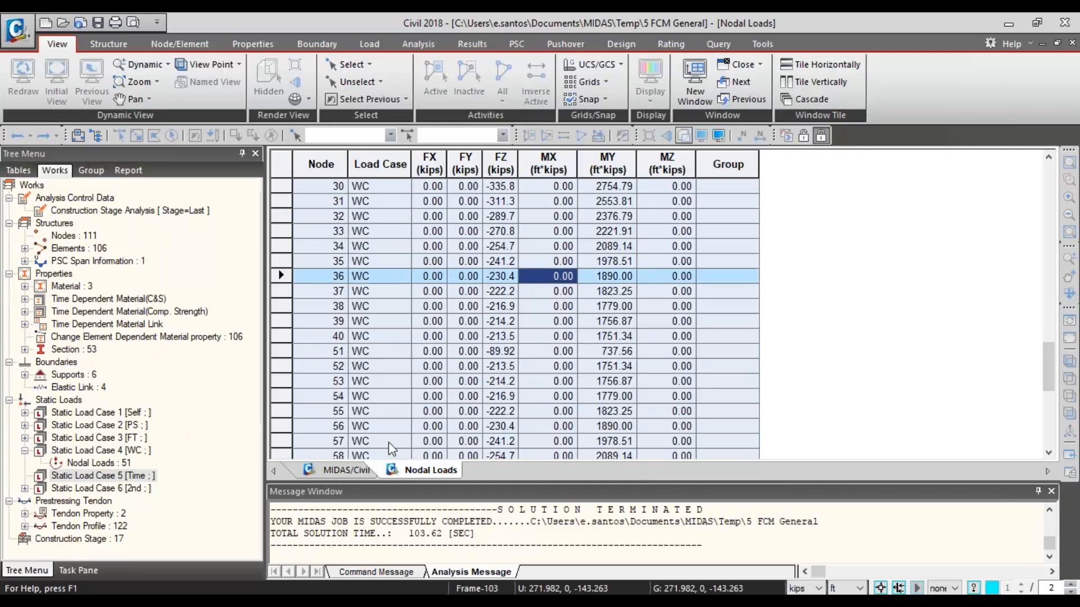
pyautogui.scroll(-2, 399, 384)
pyautogui.scroll(20, 399, 383)
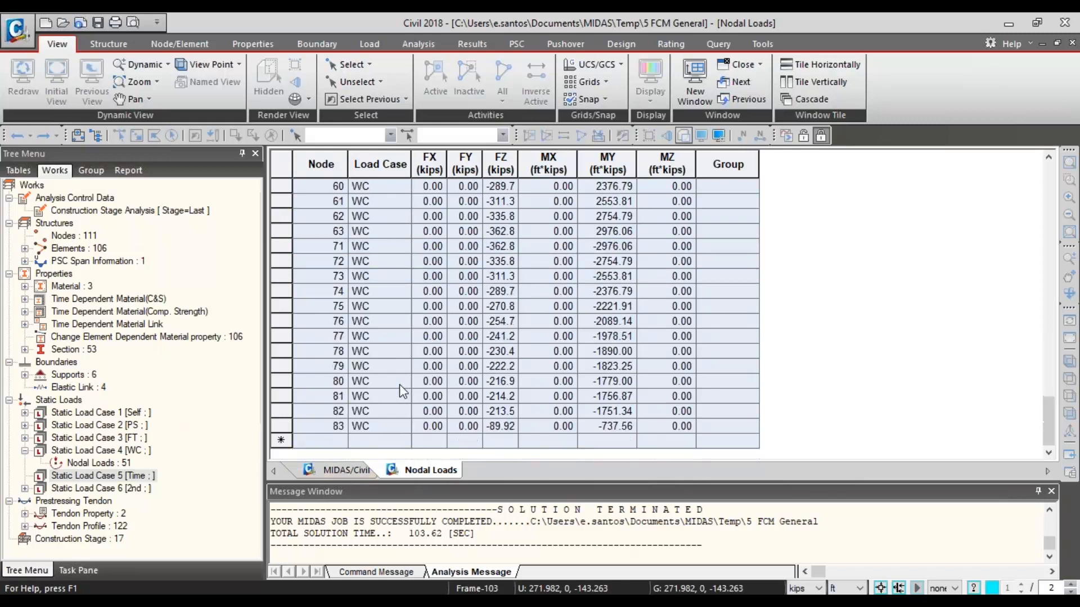
pyautogui.scroll(4, 403, 392)
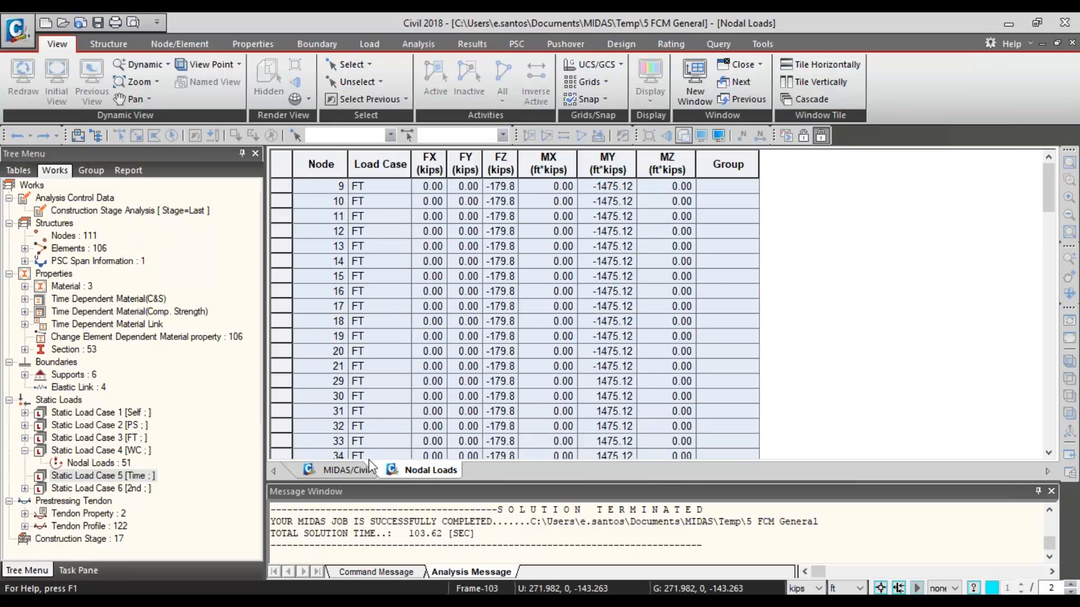
pyautogui.click(341, 471)
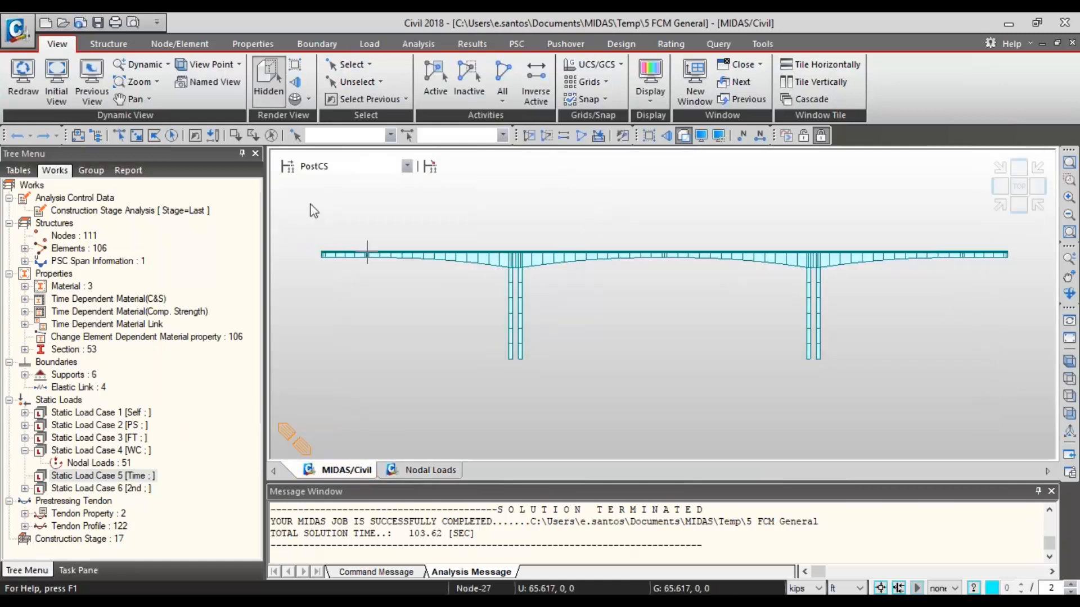
pyautogui.moveTo(367, 254)
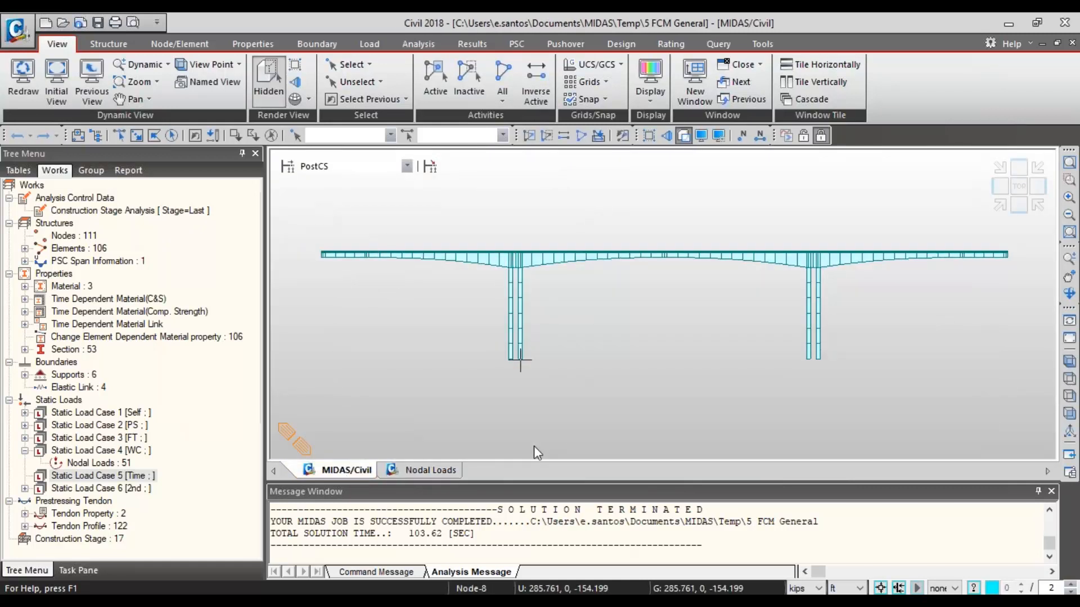
# - Shrink the message window to enlarge the model view, and show the bridge at construction stage CS2
pyautogui.moveTo(448, 482); pyautogui.dragTo(450, 514)
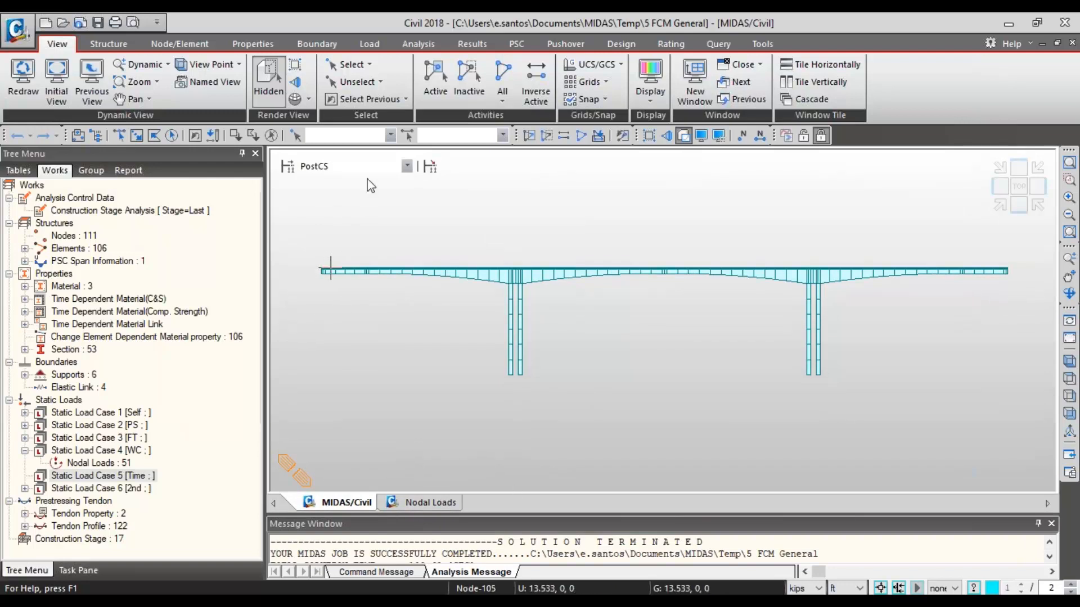
pyautogui.click(384, 166)
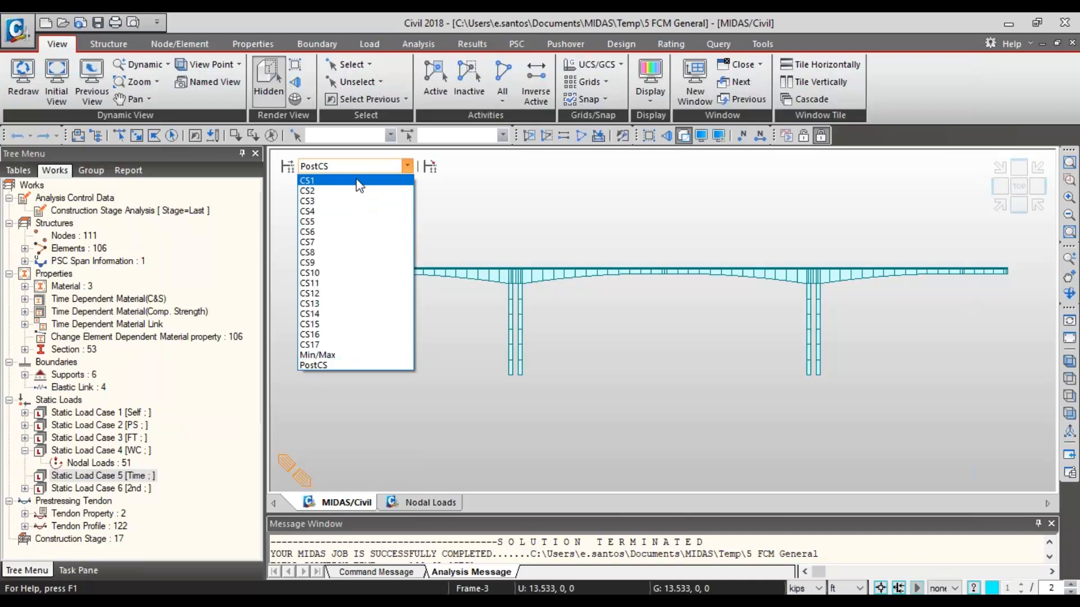
pyautogui.click(346, 191)
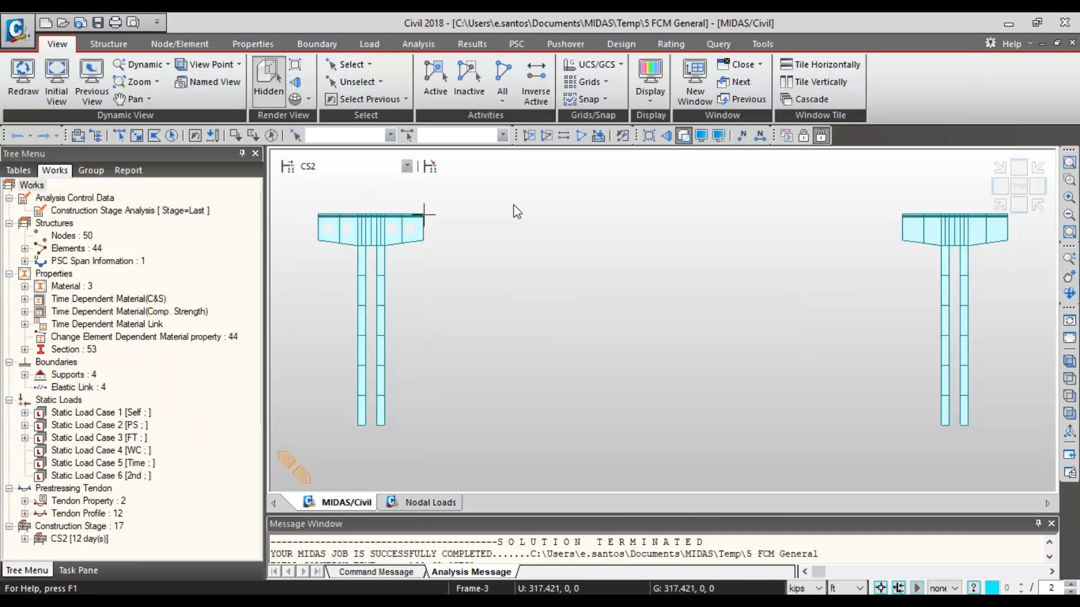
# - Display the My beam diagram for the CS: Dead Load case at the first step of stage CS2
pyautogui.rightClick(512, 265)
pyautogui.moveTo(661, 251)
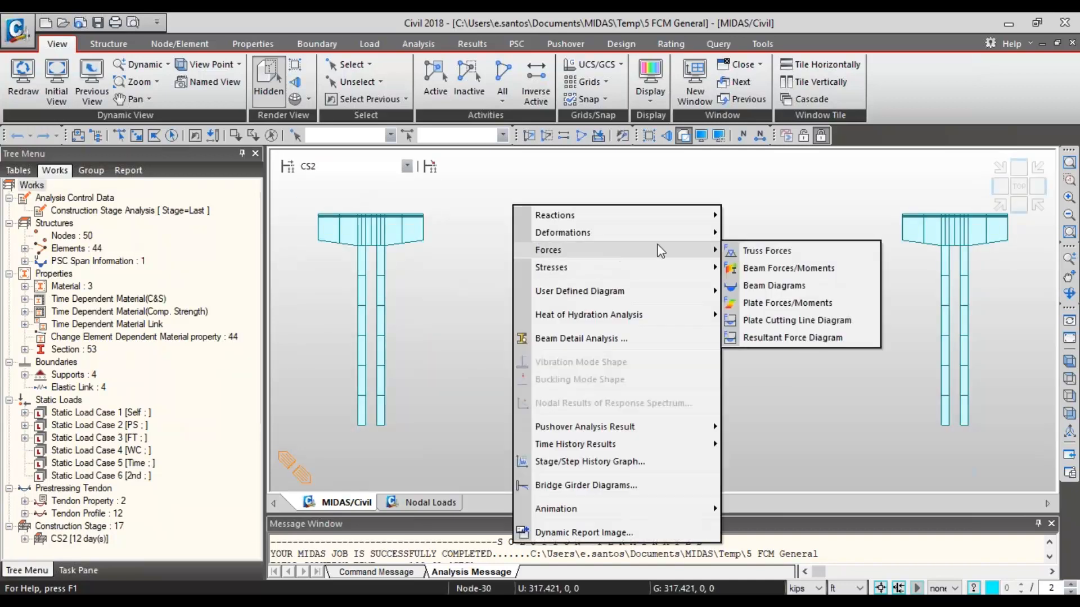
pyautogui.click(767, 279)
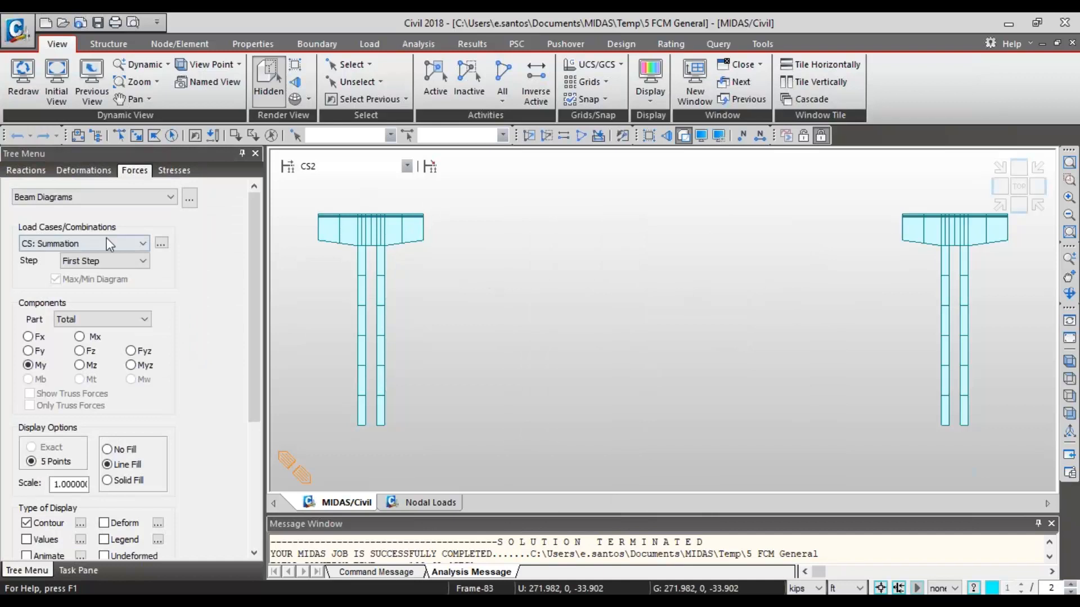
pyautogui.click(143, 262)
pyautogui.click(139, 248)
pyautogui.click(140, 247)
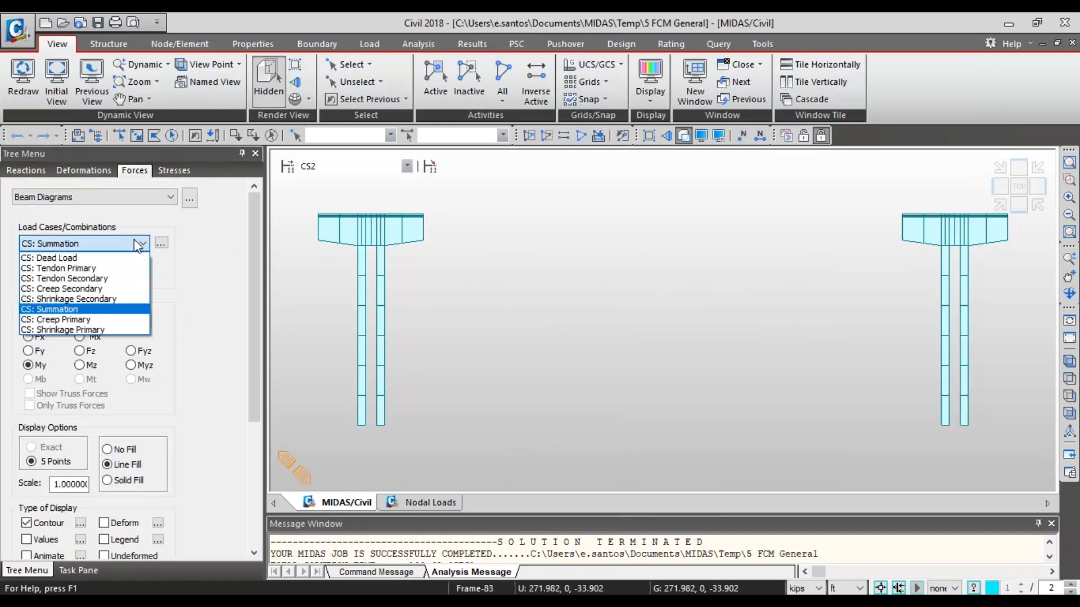
pyautogui.click(136, 262)
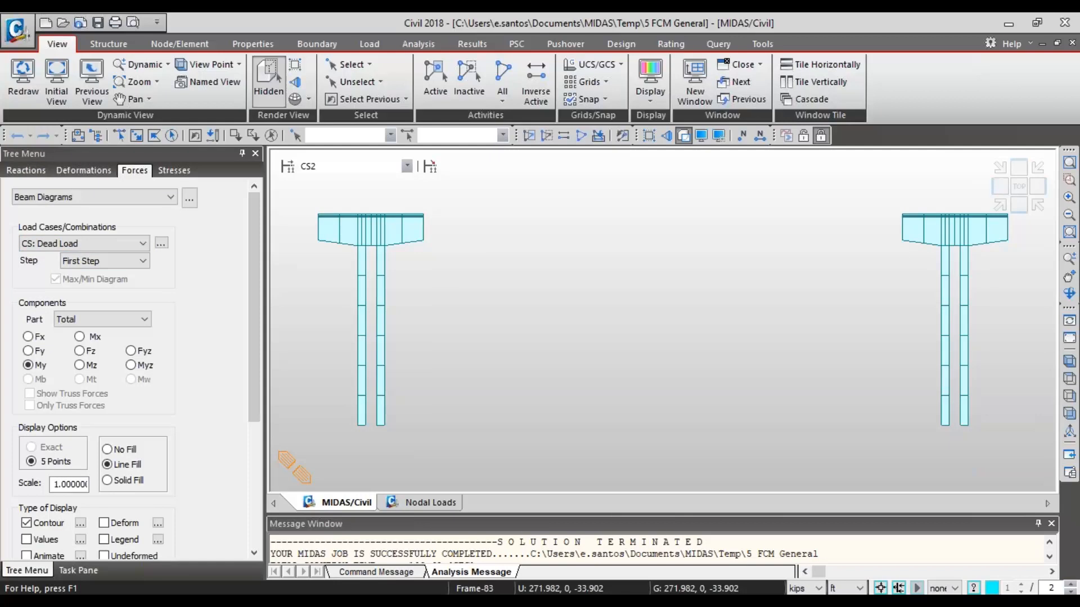
pyautogui.scroll(-5, 133, 449)
pyautogui.click(90, 524)
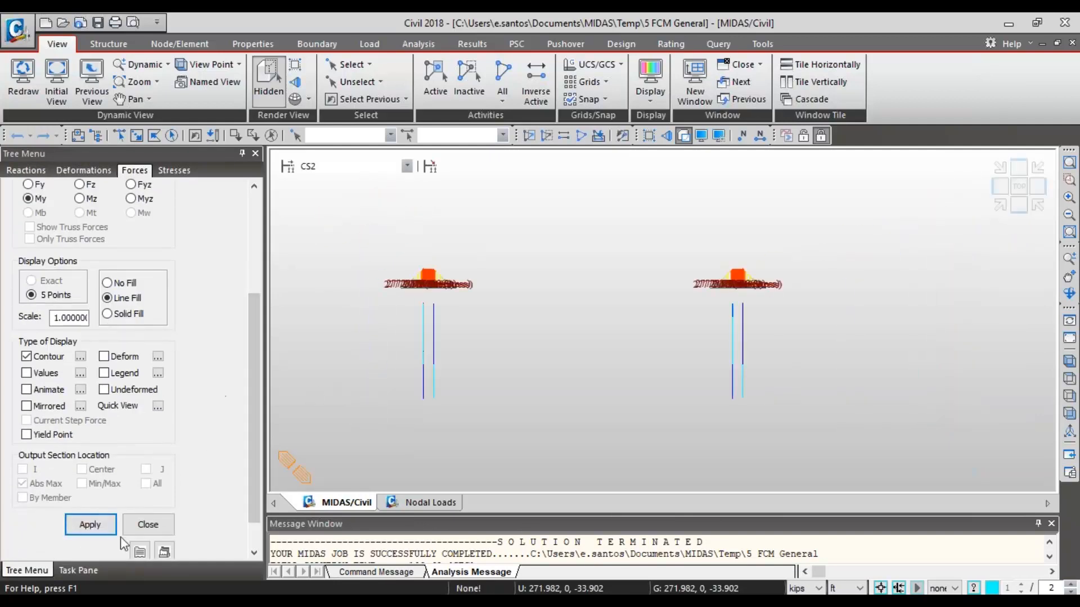
# - Open a second tree menu beside the model and expand the tendon profiles in its Works tree
pyautogui.rightClick(398, 523)
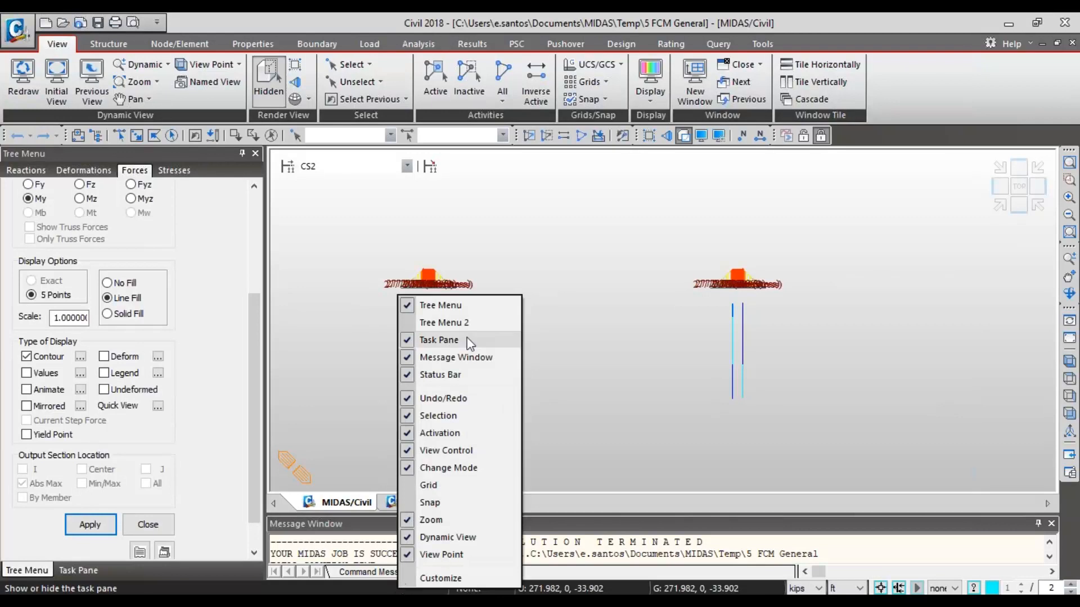
pyautogui.click(427, 320)
pyautogui.click(961, 171)
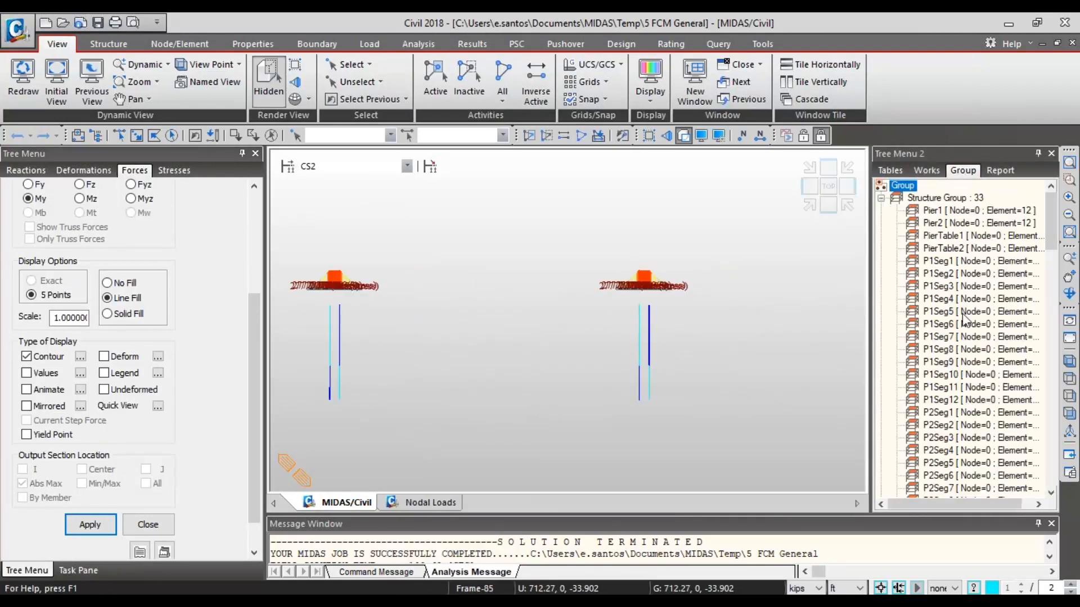
pyautogui.click(933, 173)
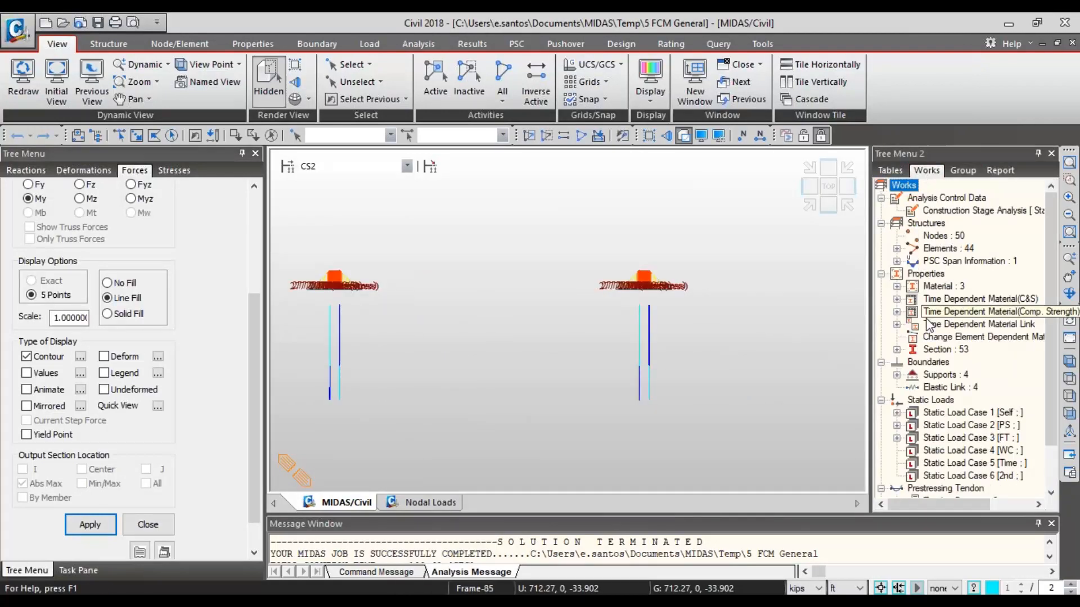
pyautogui.scroll(-2, 937, 456)
pyautogui.click(897, 463)
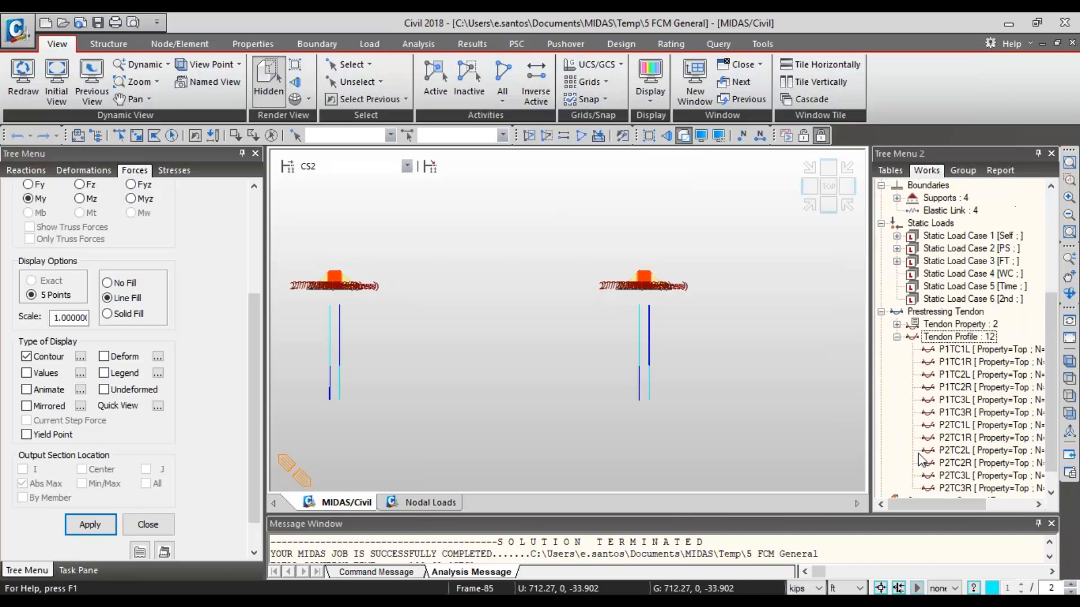
pyautogui.click(990, 438)
pyautogui.rightClick(989, 437)
pyautogui.click(928, 412)
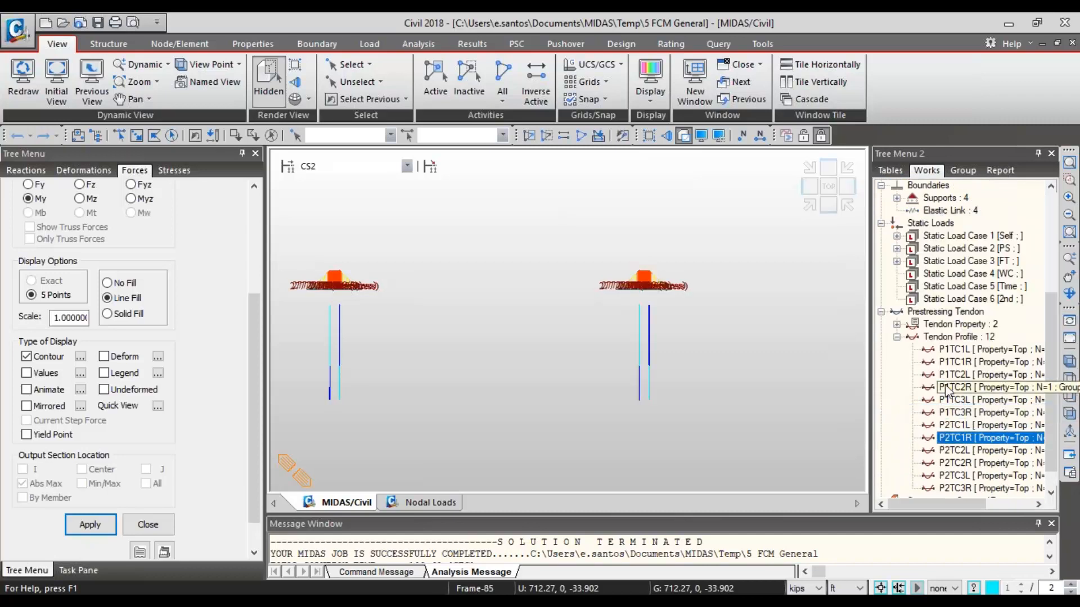
# - Hide the tendon prestress load labels of Static Load Case 2 [PS] and close the second tree menu
pyautogui.click(894, 248)
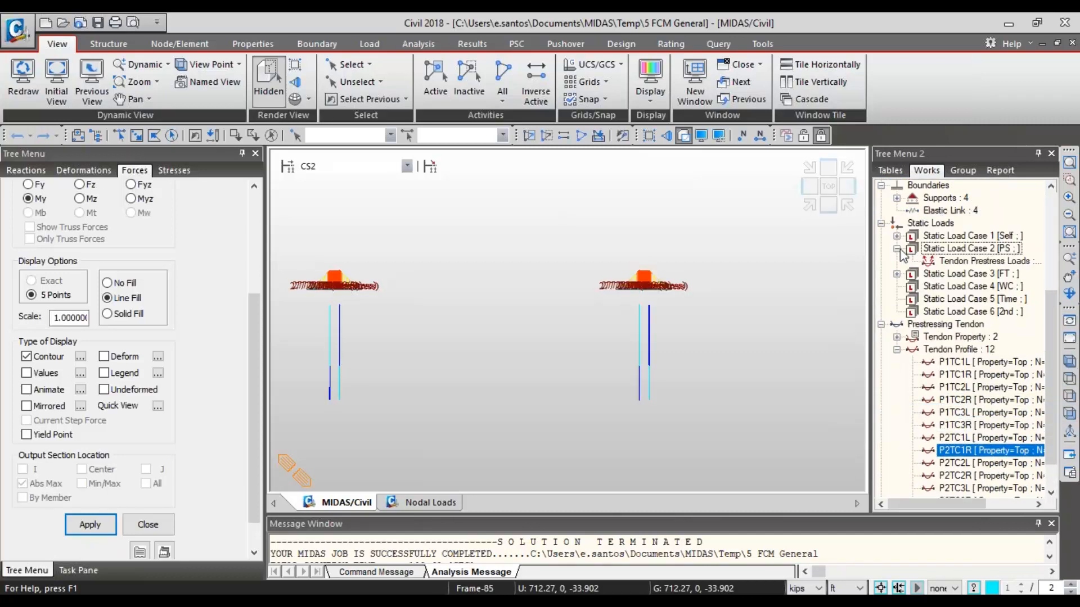
pyautogui.rightClick(933, 259)
pyautogui.click(958, 311)
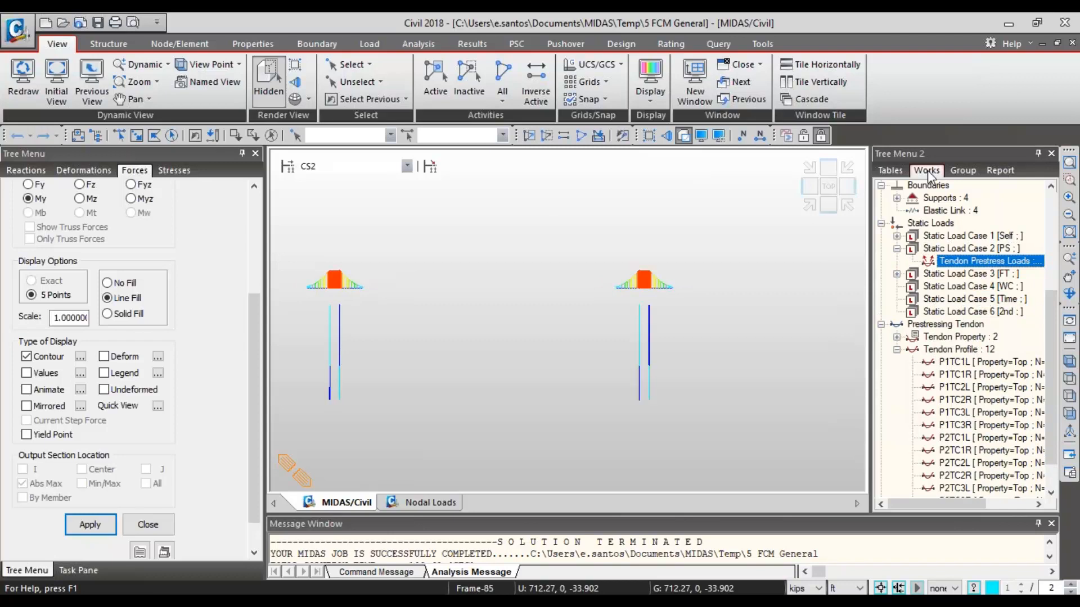
pyautogui.click(1050, 152)
# - Step through the dead load moment diagrams of the construction stages from CS5 to CS8
pyautogui.click(407, 166)
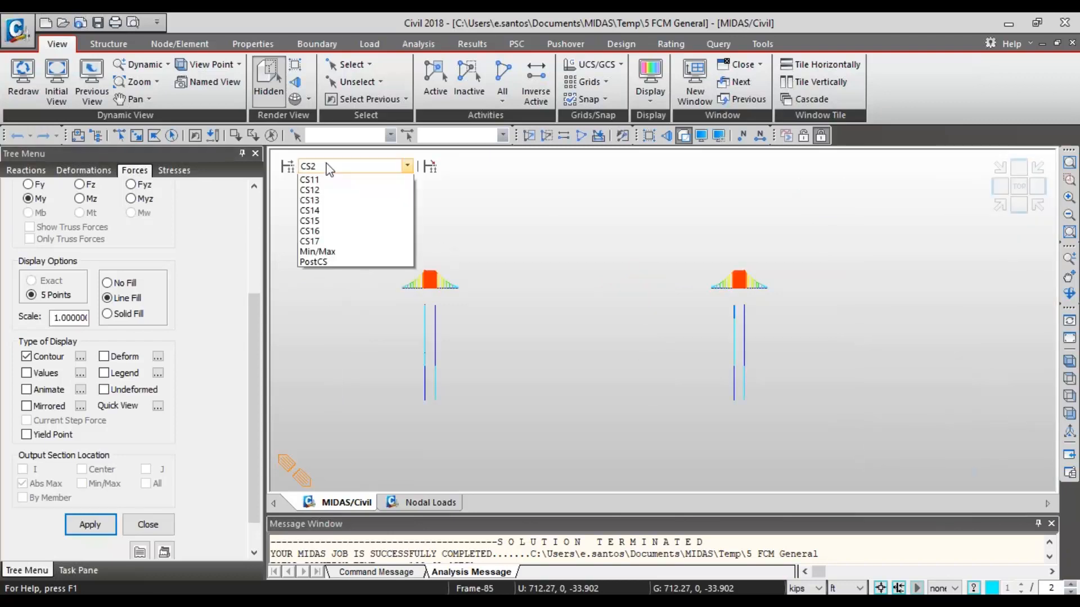
pyautogui.click(329, 215)
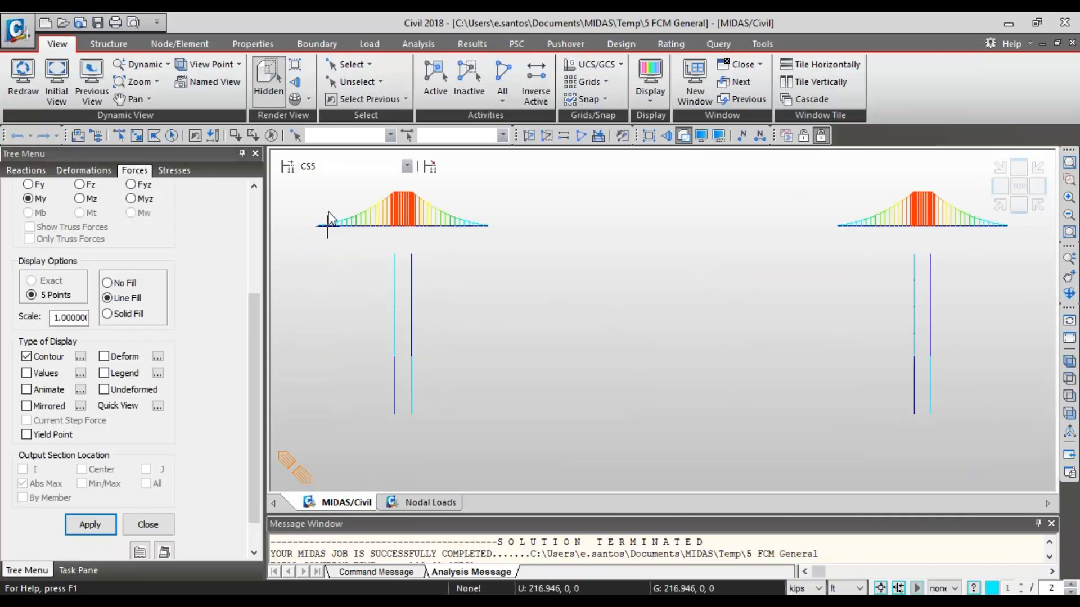
pyautogui.press('Down')
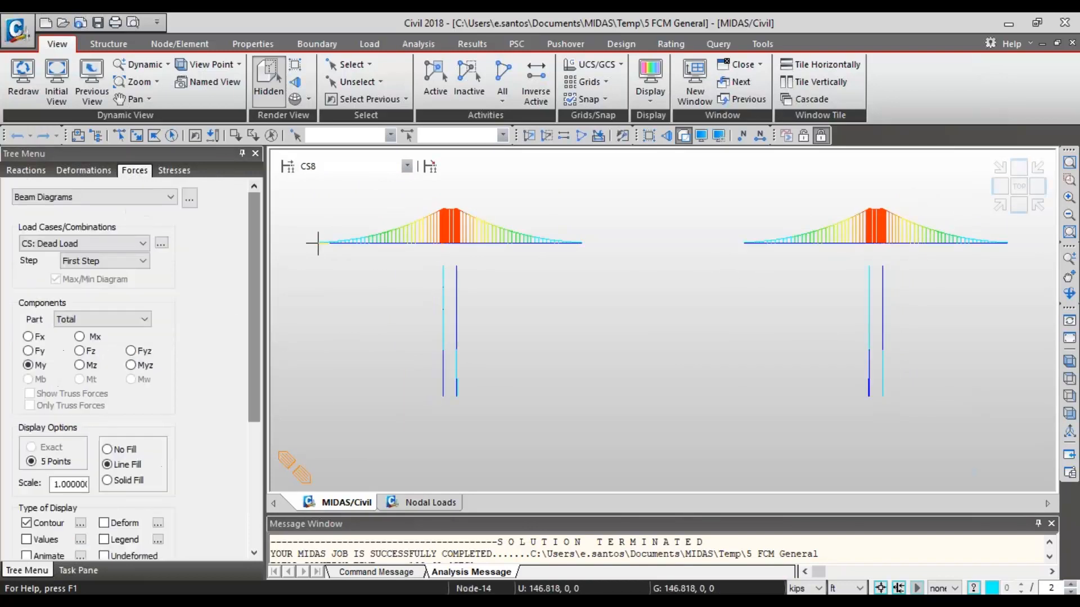
# - Display the My beam diagram for the CS: Summation case at stage CS8
pyautogui.click(141, 261)
pyautogui.click(121, 246)
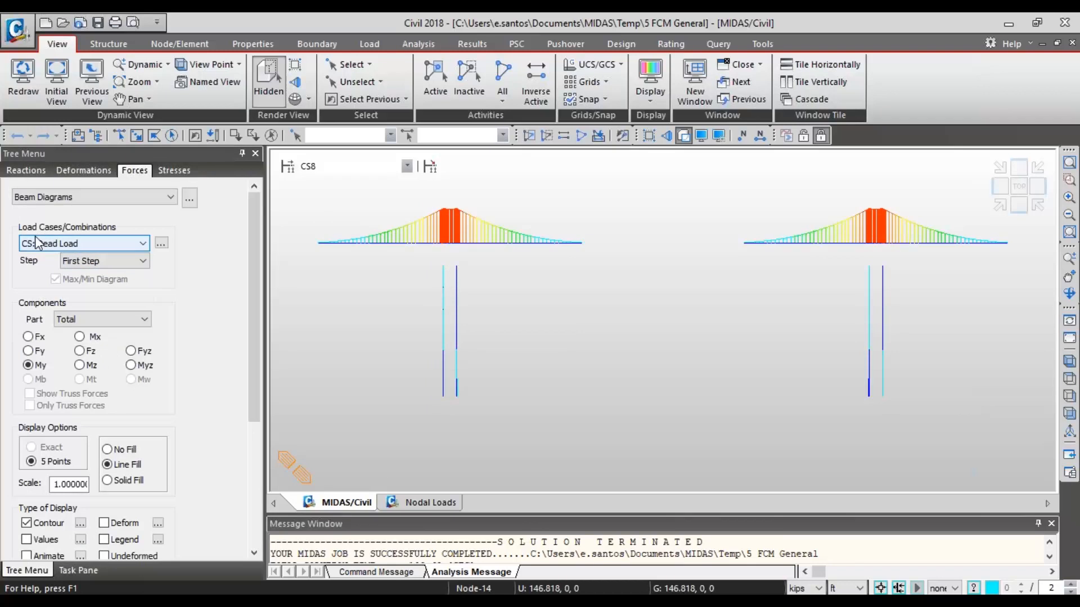
pyautogui.click(40, 243)
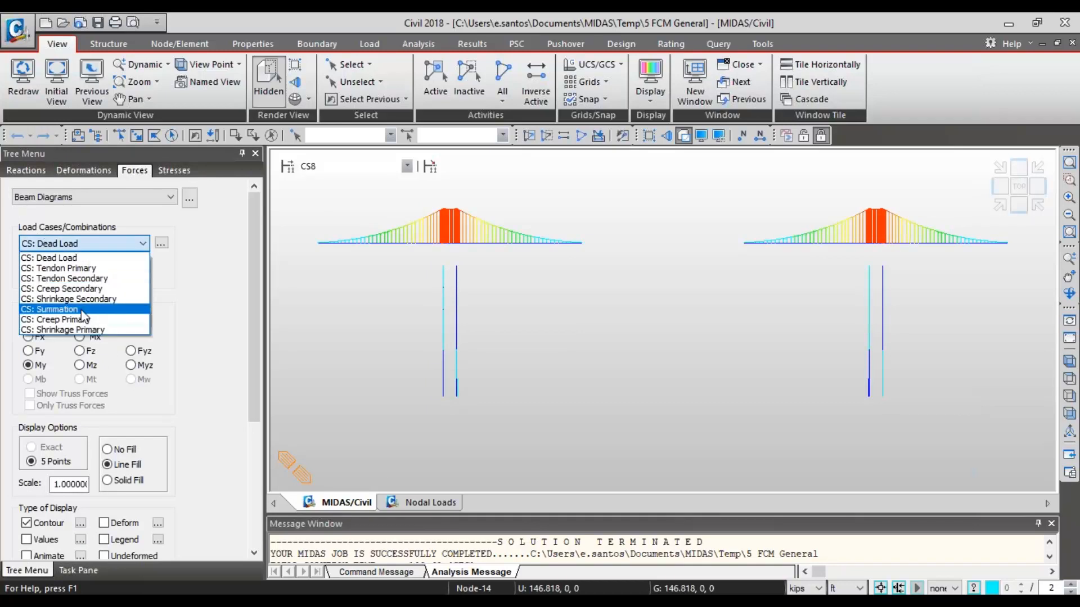
pyautogui.click(144, 309)
pyautogui.scroll(-5, 246, 336)
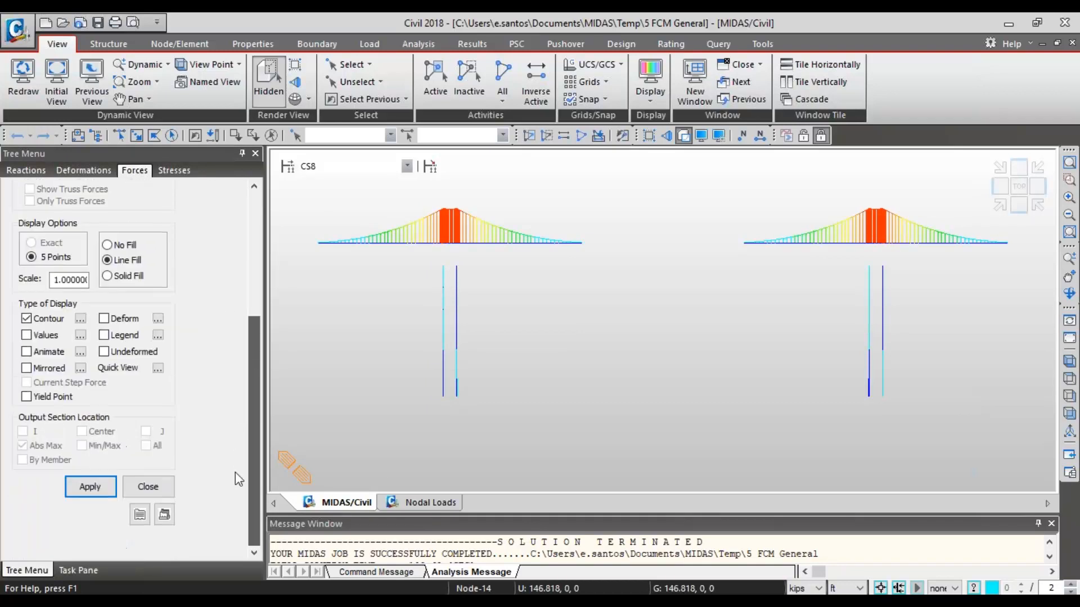
pyautogui.scroll(5, 231, 394)
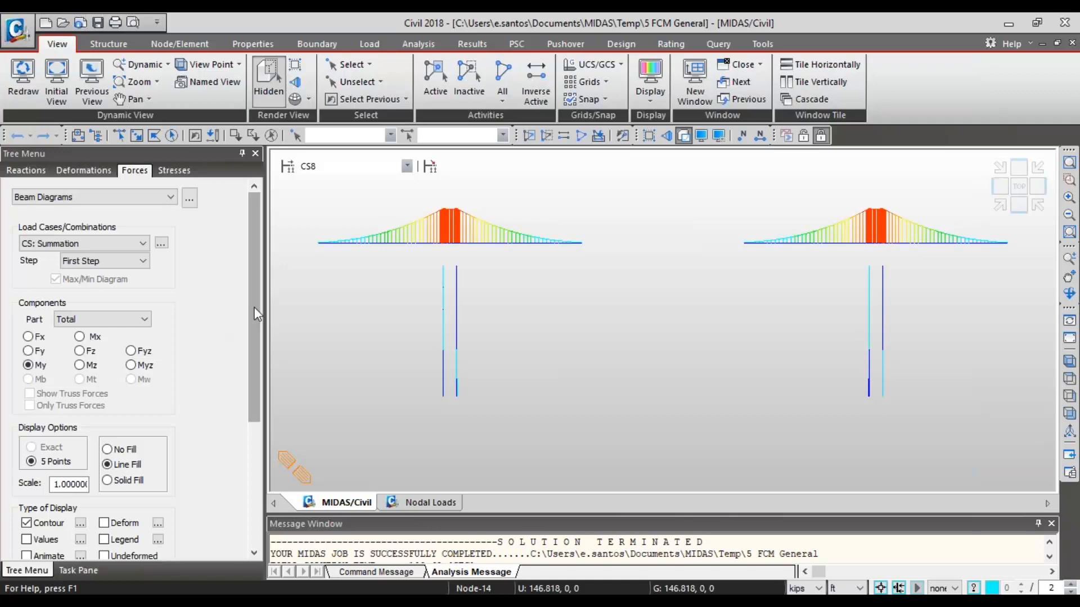
pyautogui.scroll(-5, 231, 326)
pyautogui.click(89, 486)
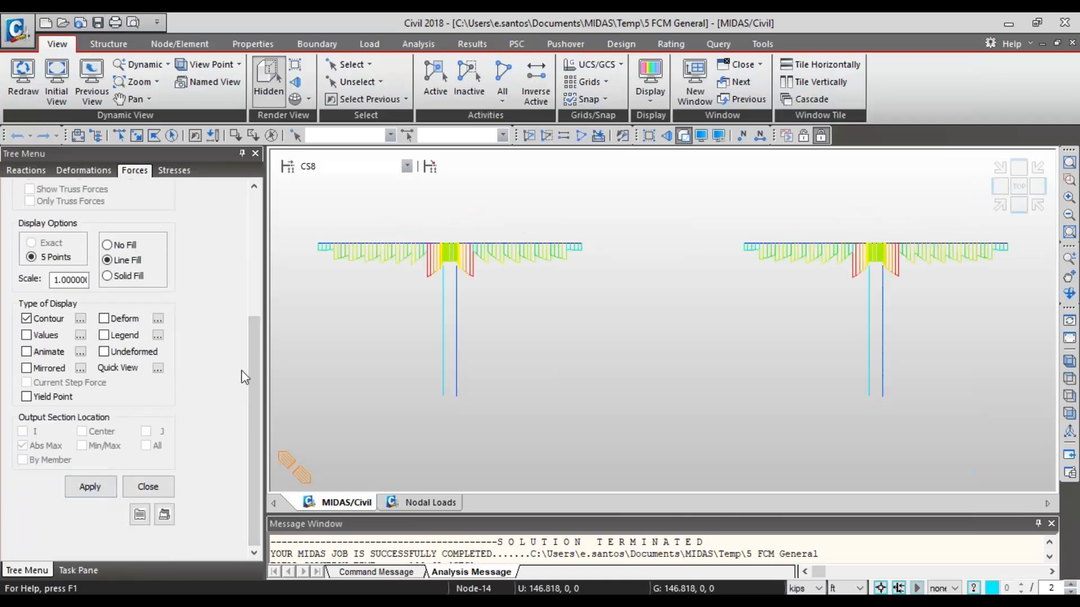
# - Change the step of the CS: Summation moment diagram to Last Step
pyautogui.moveTo(254, 353); pyautogui.dragTo(237, 231)
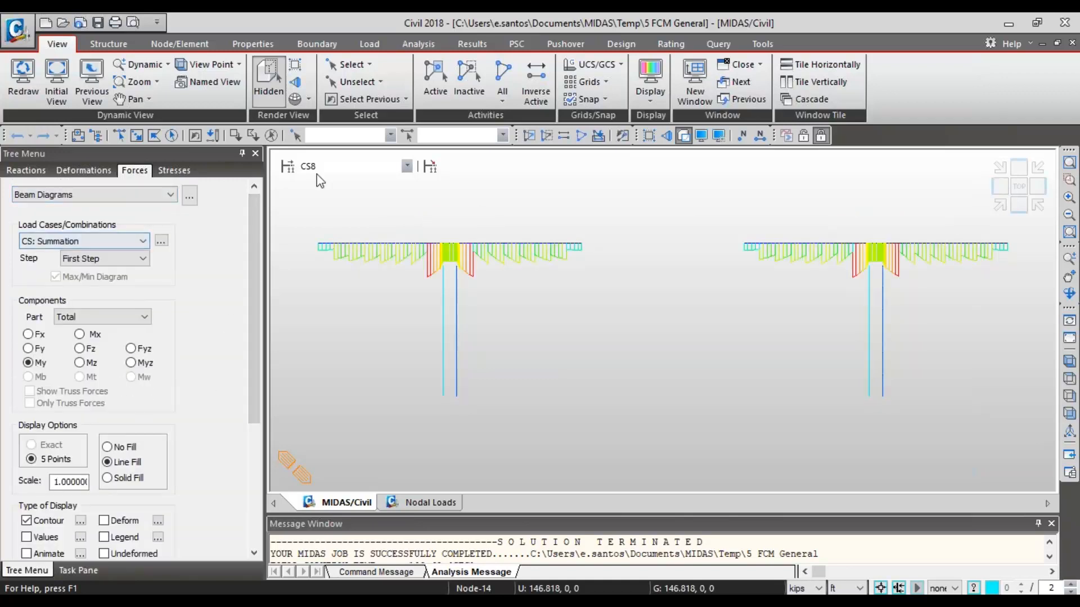
pyautogui.click(112, 259)
pyautogui.click(118, 289)
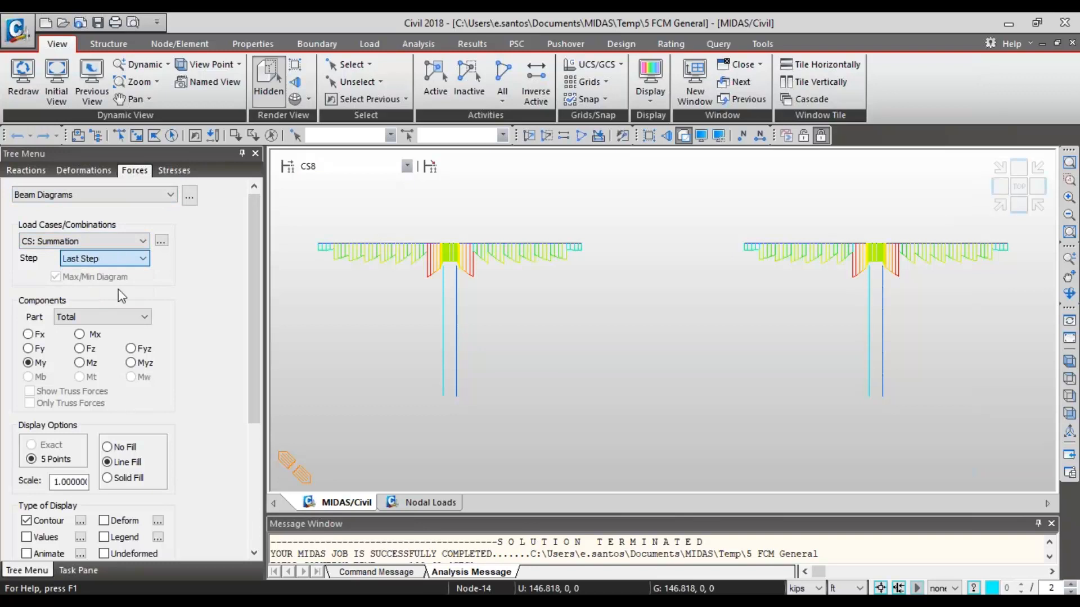
# - Step through the summation moment diagrams of the final construction stages from CS14 to the Min/Max envelope
pyautogui.click(406, 166)
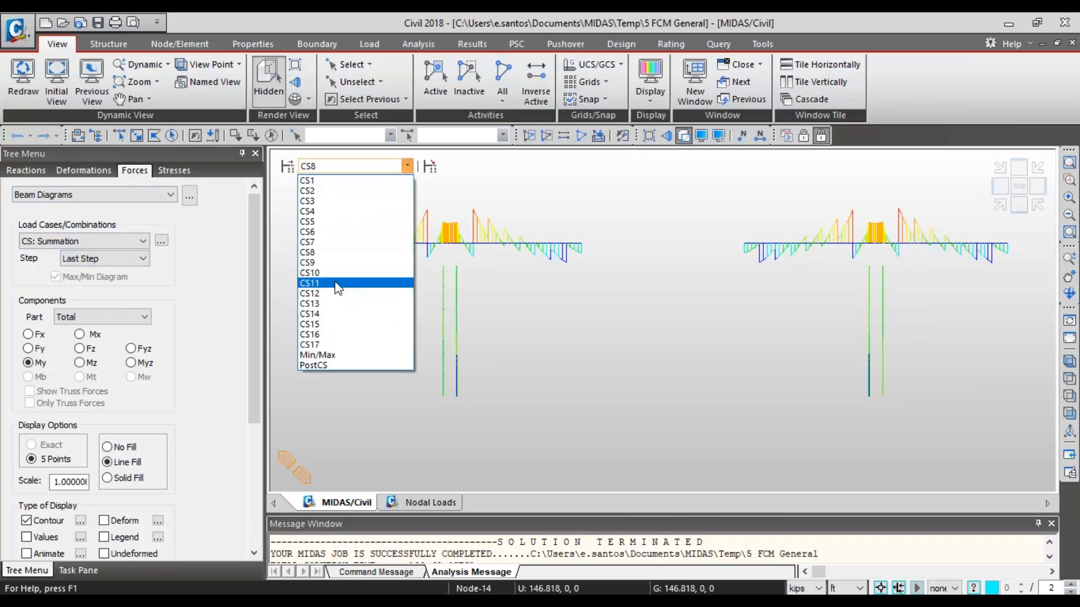
pyautogui.click(331, 317)
pyautogui.press('Down')
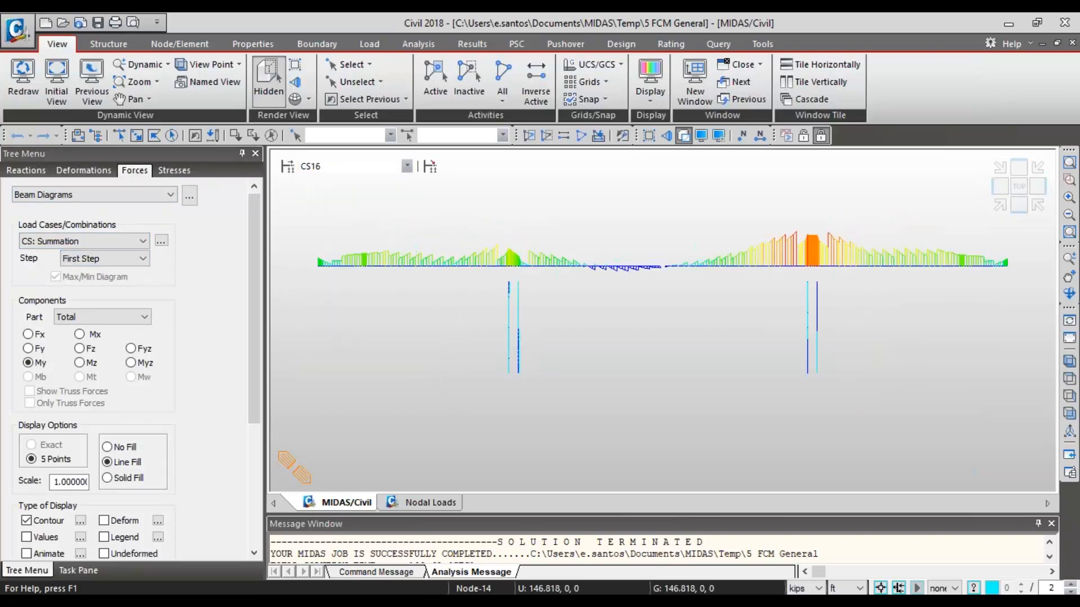
pyautogui.press('Down')
pyautogui.press('Down')
pyautogui.press('Down')
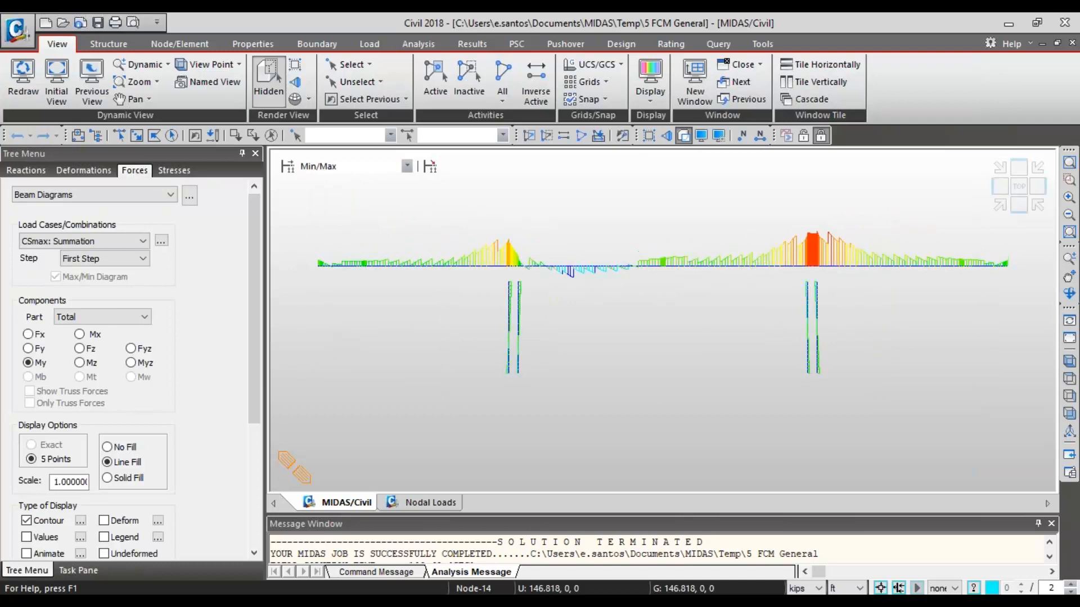
# - View the summation moment diagram of stage CS1, and close the beam diagrams to return to the PostCS model
pyautogui.click(361, 170)
pyautogui.click(360, 180)
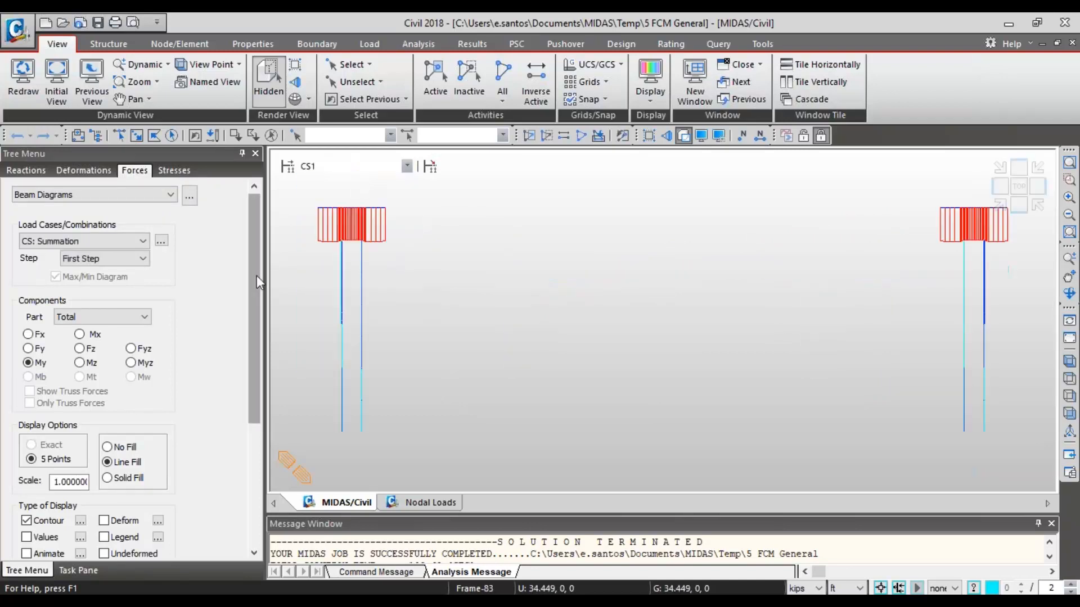
pyautogui.moveTo(257, 275); pyautogui.dragTo(255, 402)
pyautogui.click(153, 482)
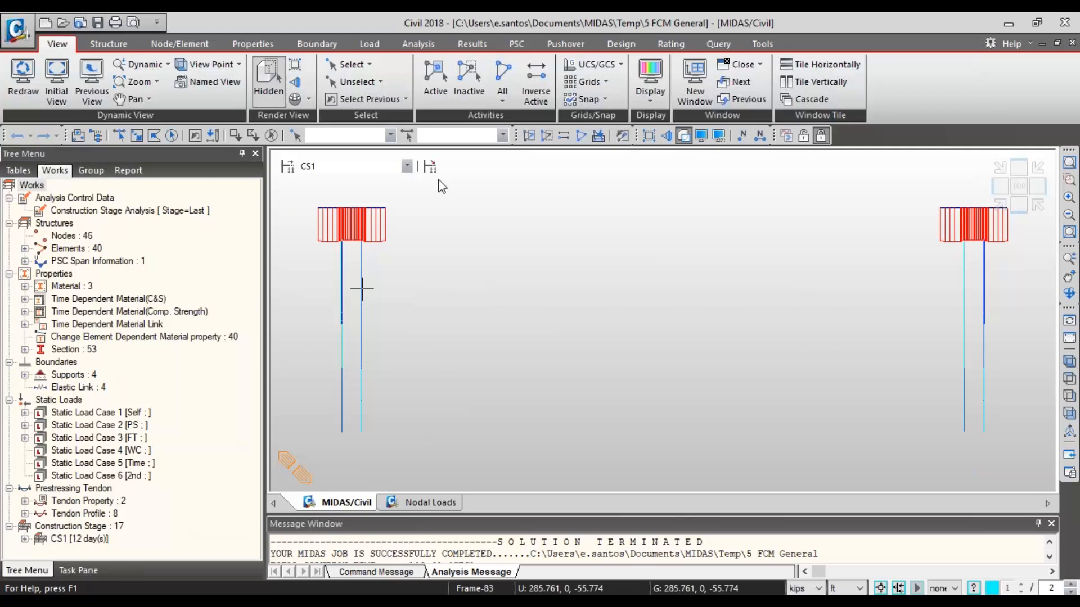
pyautogui.click(378, 166)
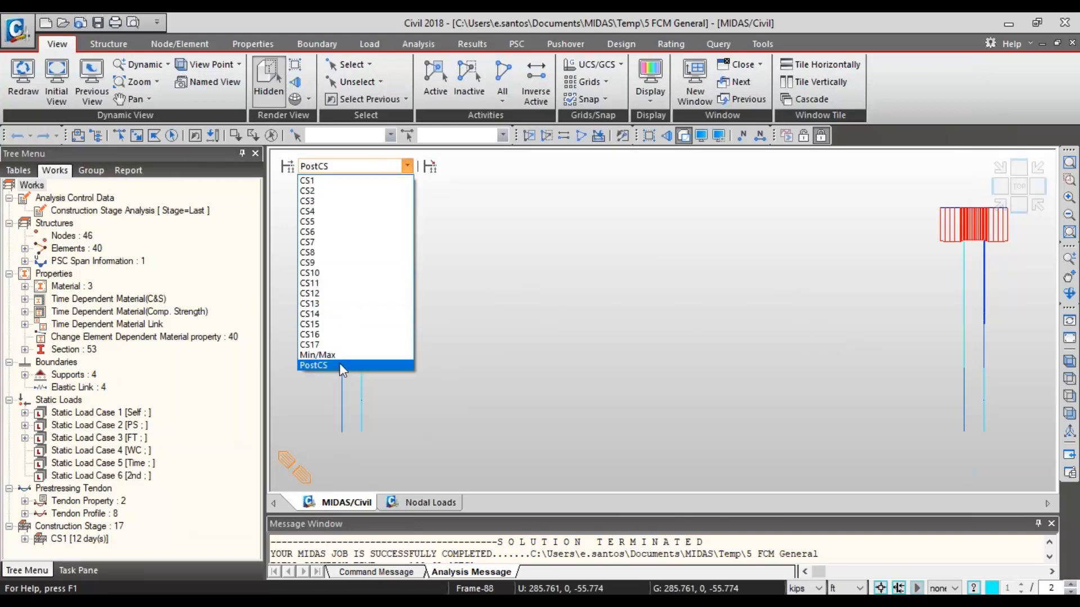
pyautogui.click(339, 365)
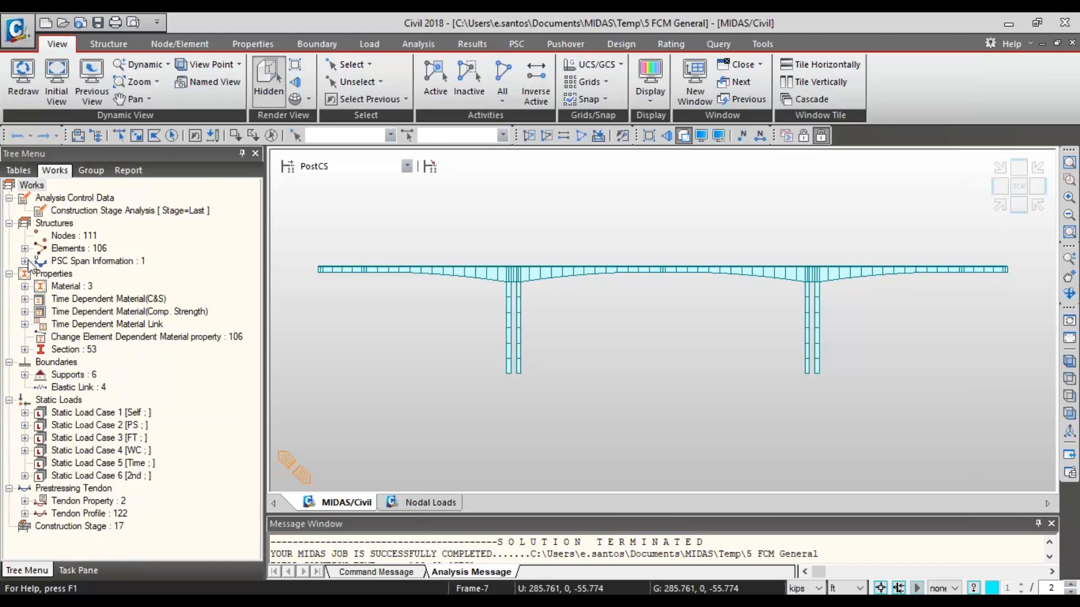
# - Unlock the analyzed model for editing and list its creep and shrinkage time dependent materials in the Works tree
pyautogui.click(252, 44)
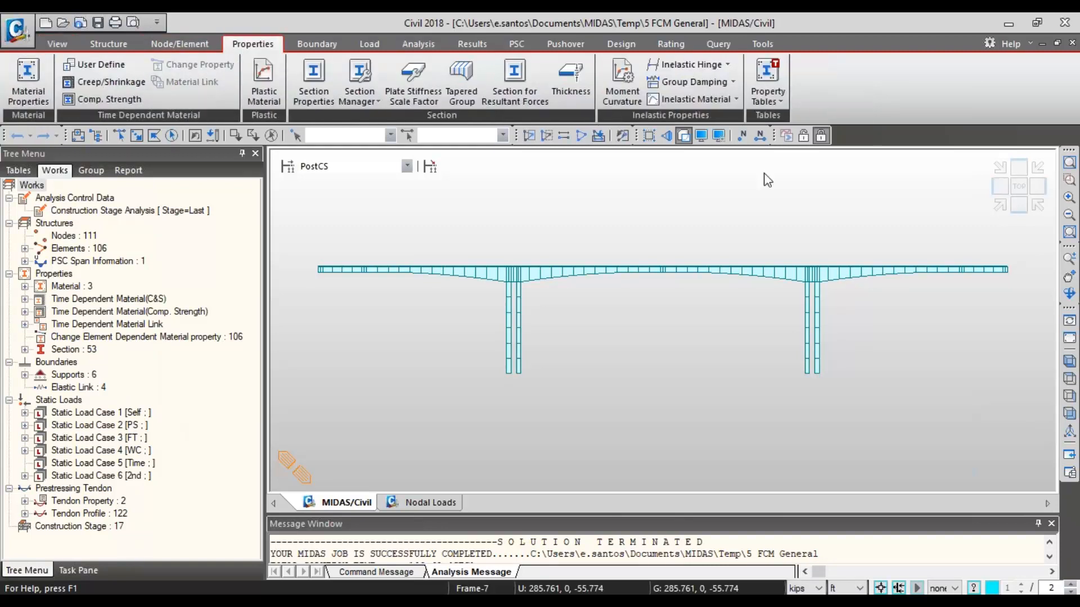
pyautogui.click(803, 138)
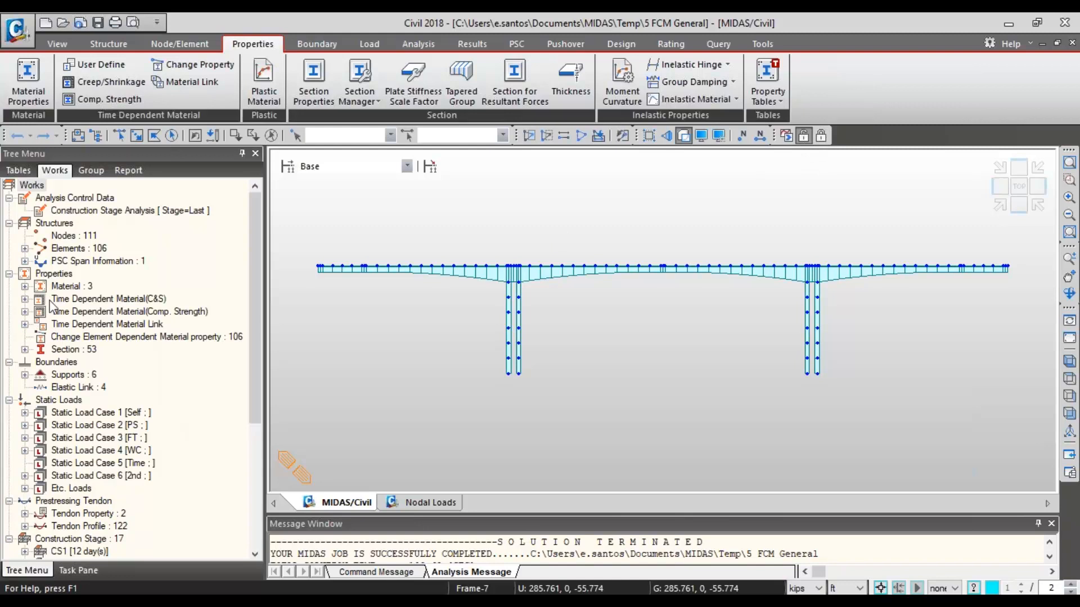
pyautogui.click(25, 300)
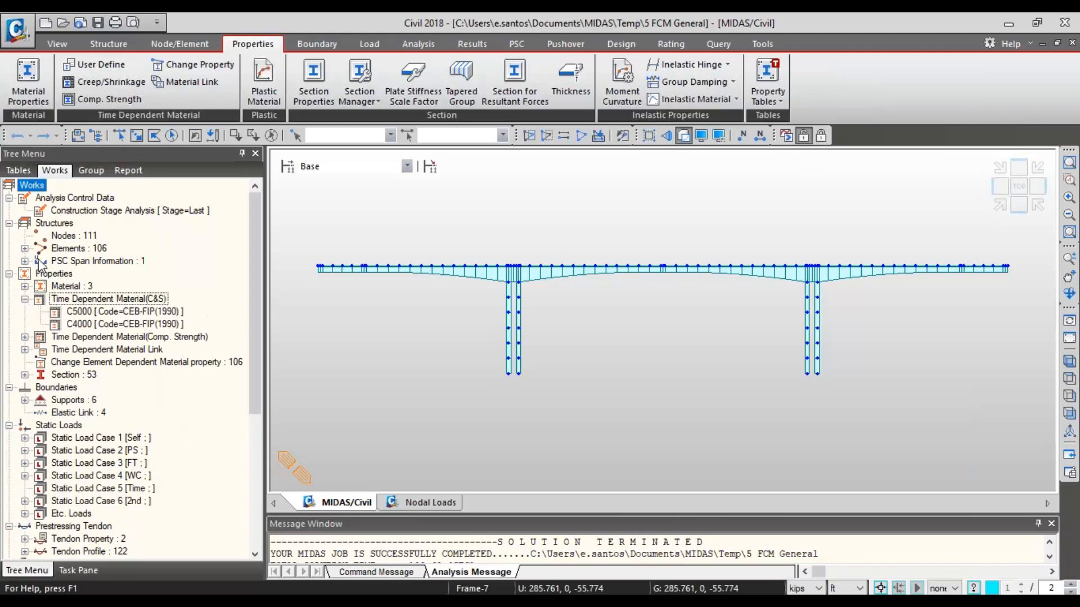
# - Inspect the creep/shrinkage definition of time dependent material C5000 and its list of available design codes, and close the definition
pyautogui.click(107, 82)
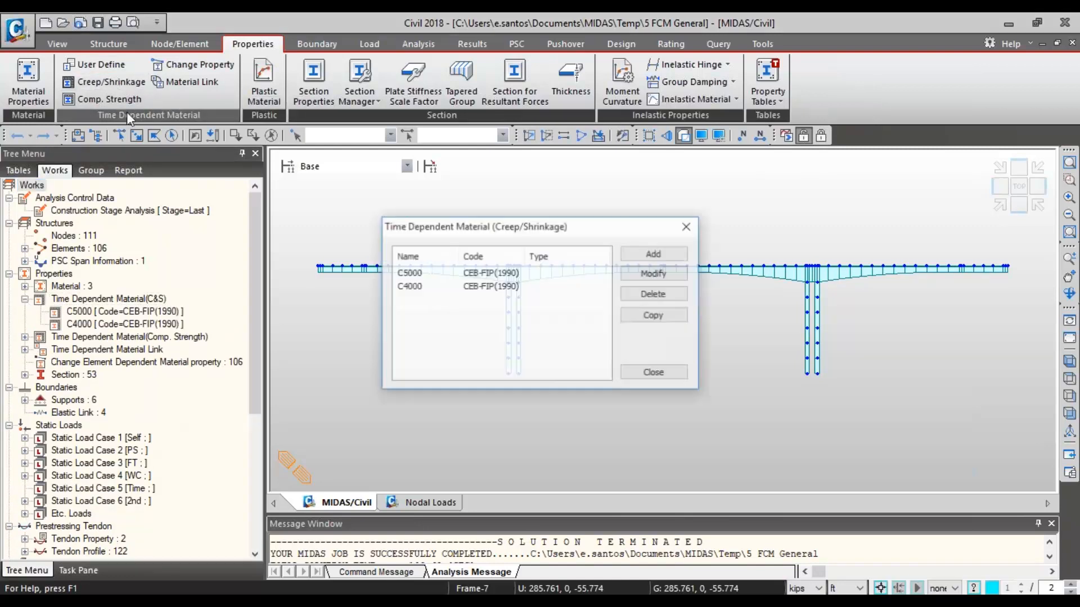
pyautogui.click(474, 273)
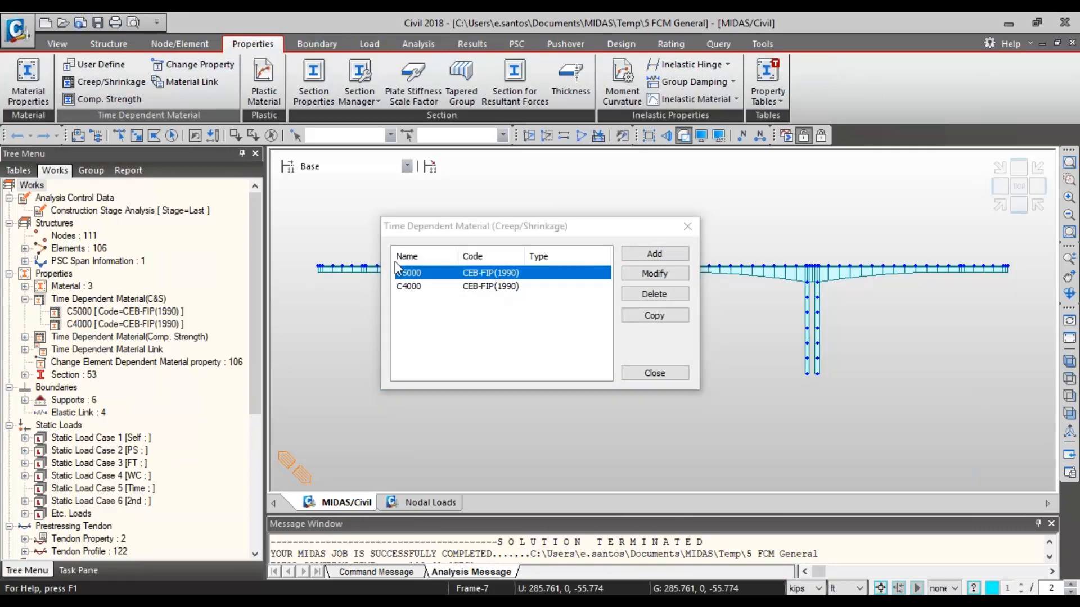
pyautogui.doubleClick(490, 274)
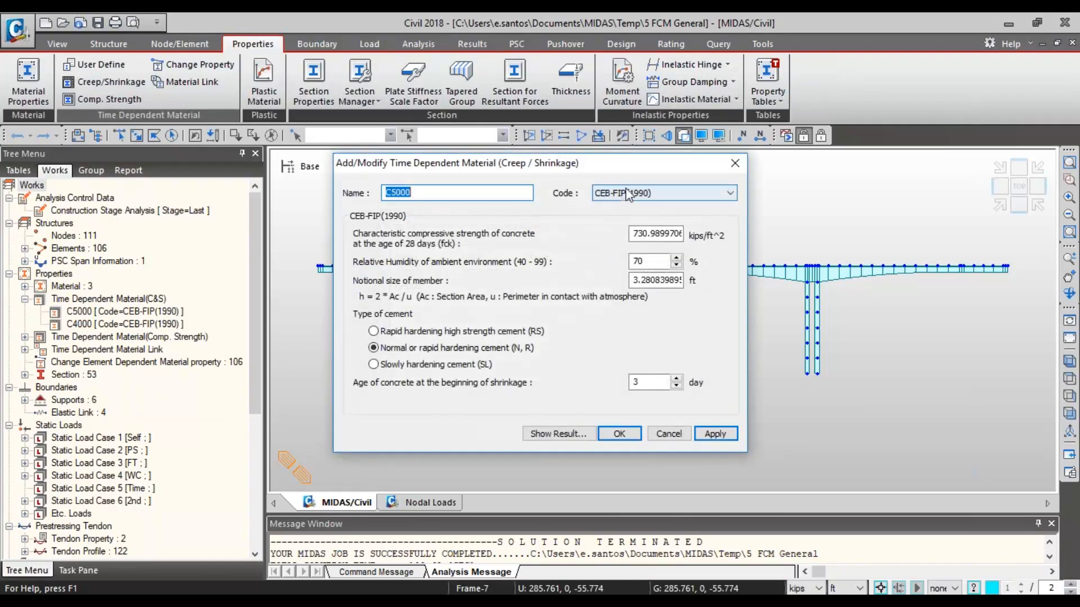
pyautogui.click(663, 193)
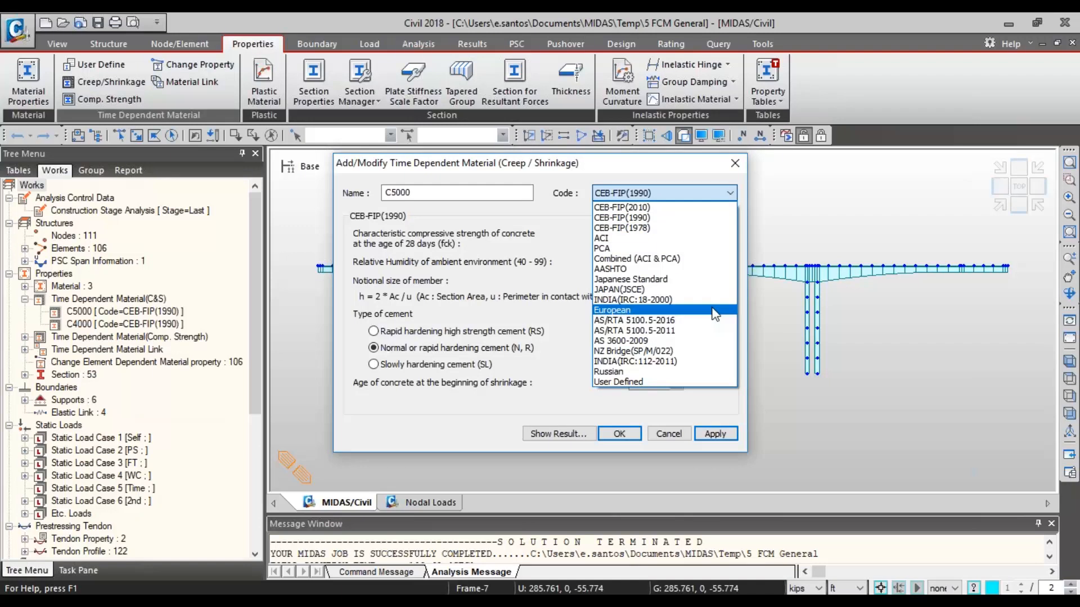
pyautogui.click(735, 166)
pyautogui.click(736, 165)
pyautogui.click(687, 226)
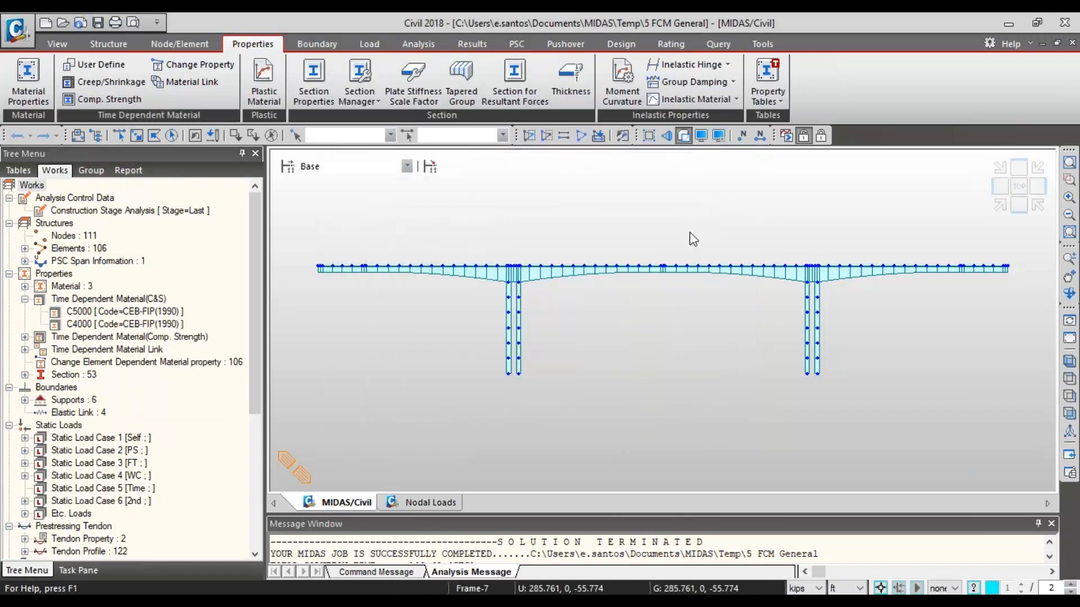
# - Open the compressive strength definition of time dependent material C5000 and examine the available strength development codes
pyautogui.click(87, 102)
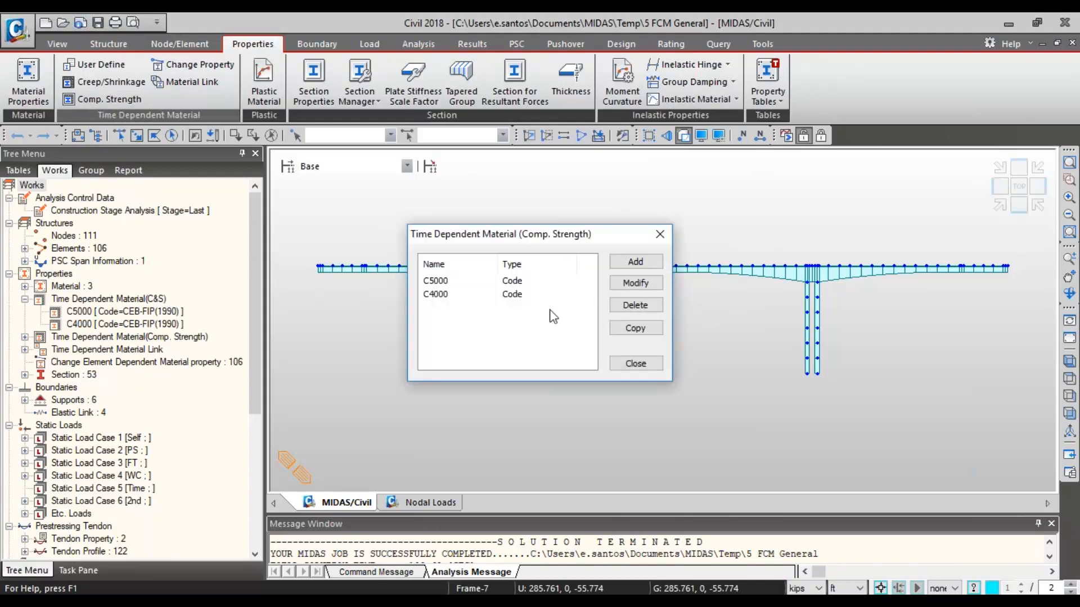
pyautogui.click(482, 282)
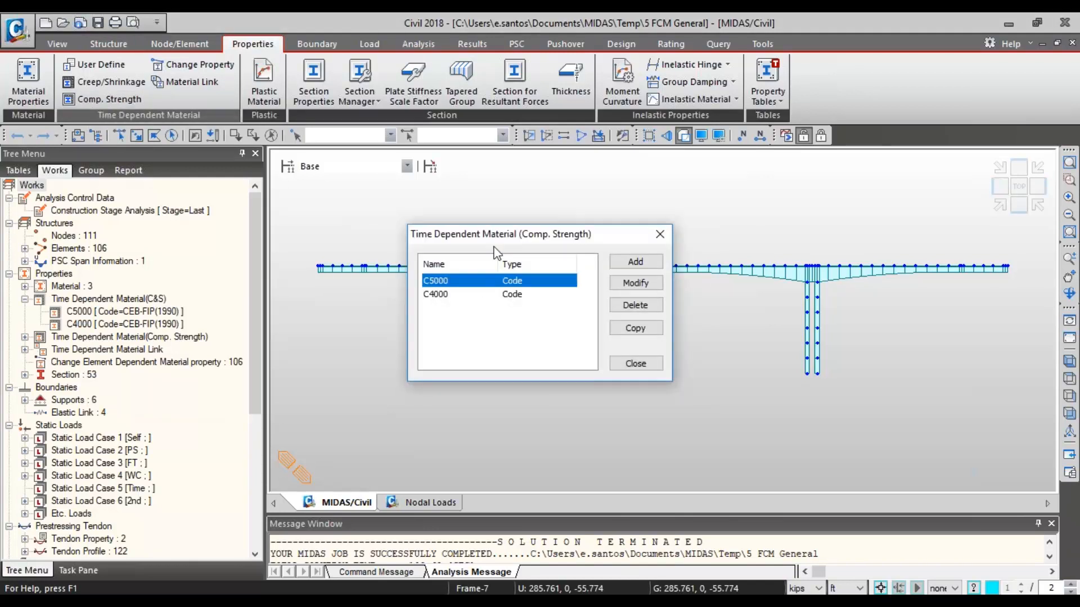
pyautogui.click(635, 283)
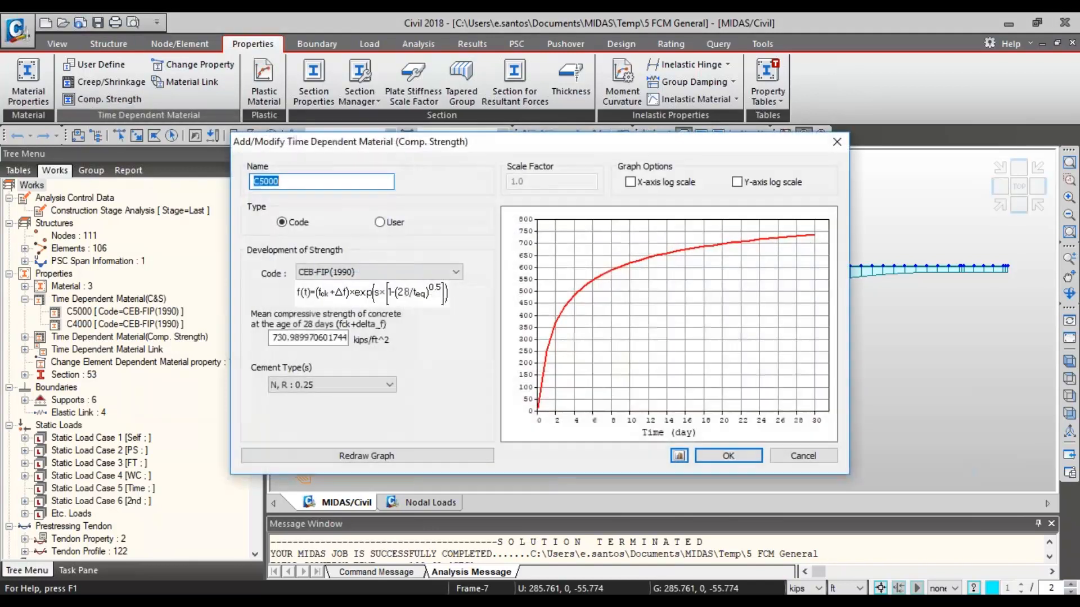
pyautogui.click(369, 273)
pyautogui.click(368, 271)
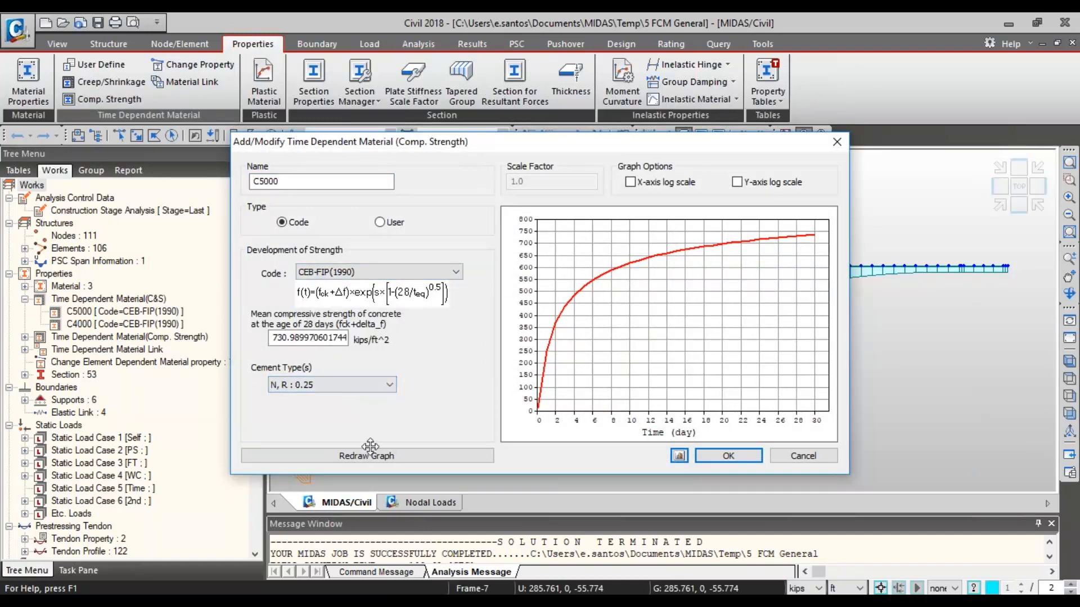
pyautogui.click(431, 273)
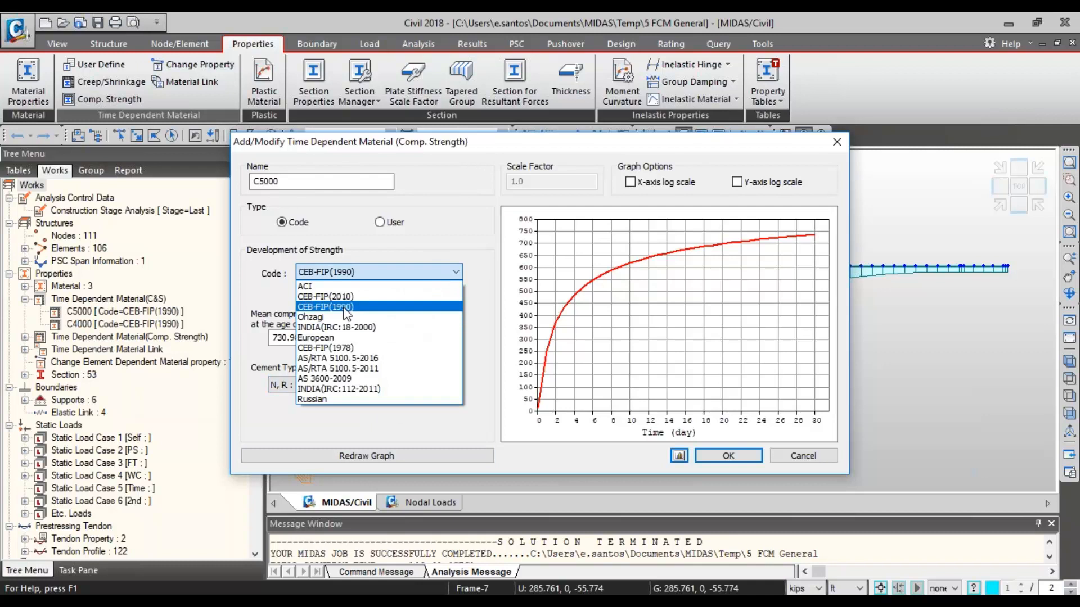
pyautogui.click(399, 250)
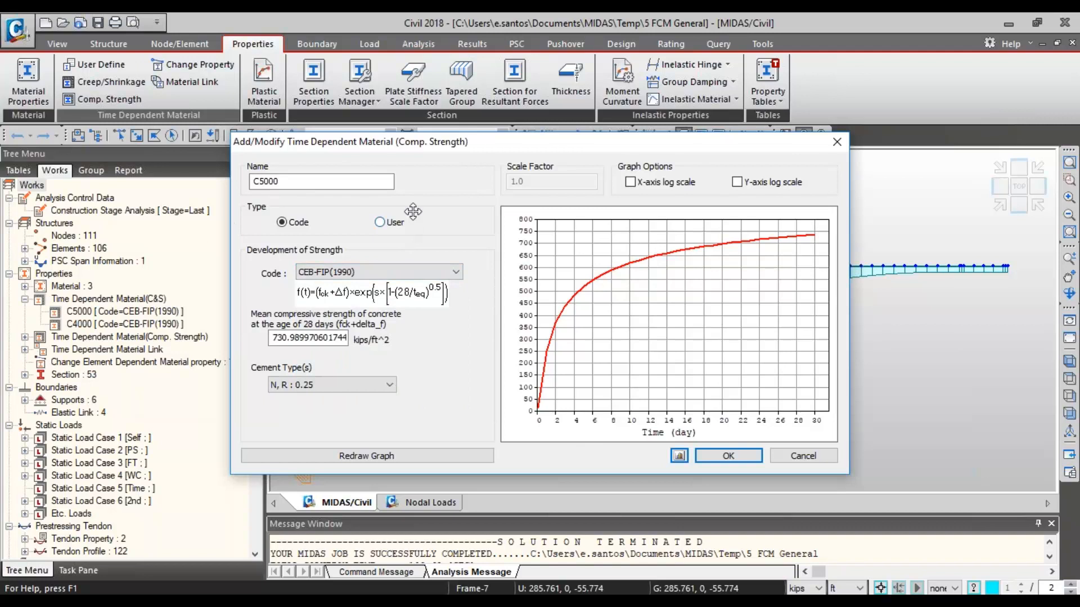
# - Switch C5000's compressive strength type to User to examine its input table, and close the definition without saving
pyautogui.click(386, 223)
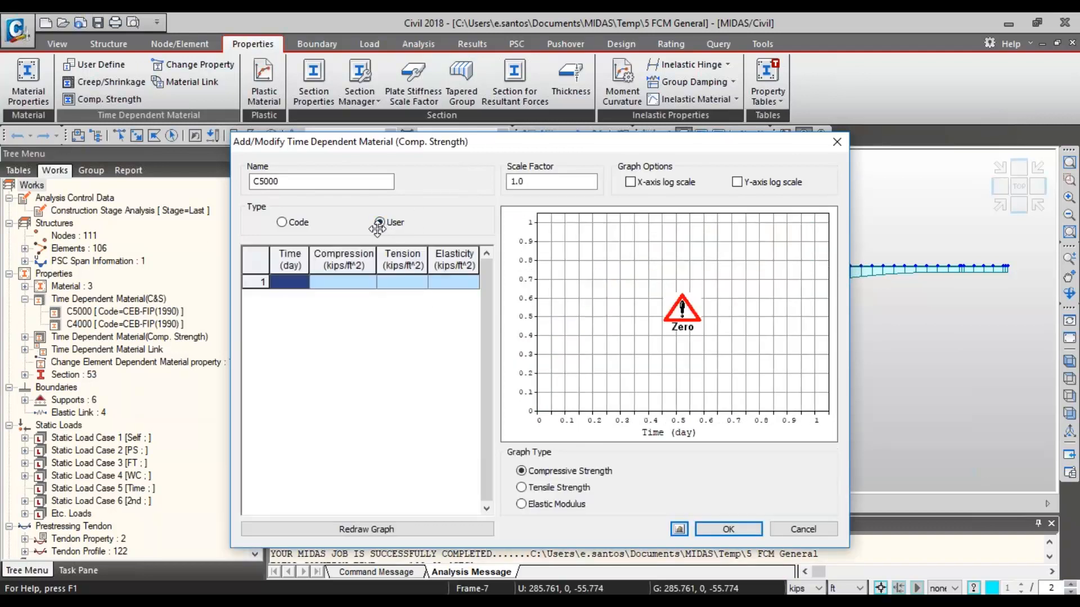
pyautogui.moveTo(291, 283); pyautogui.dragTo(472, 295)
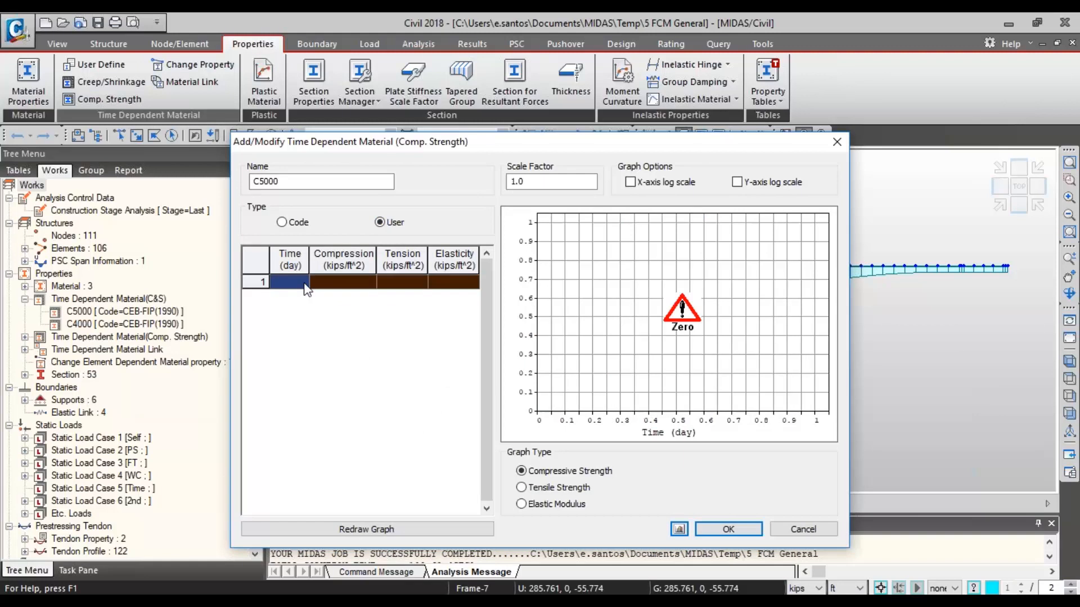
pyautogui.moveTo(299, 288); pyautogui.dragTo(445, 292)
pyautogui.click(836, 143)
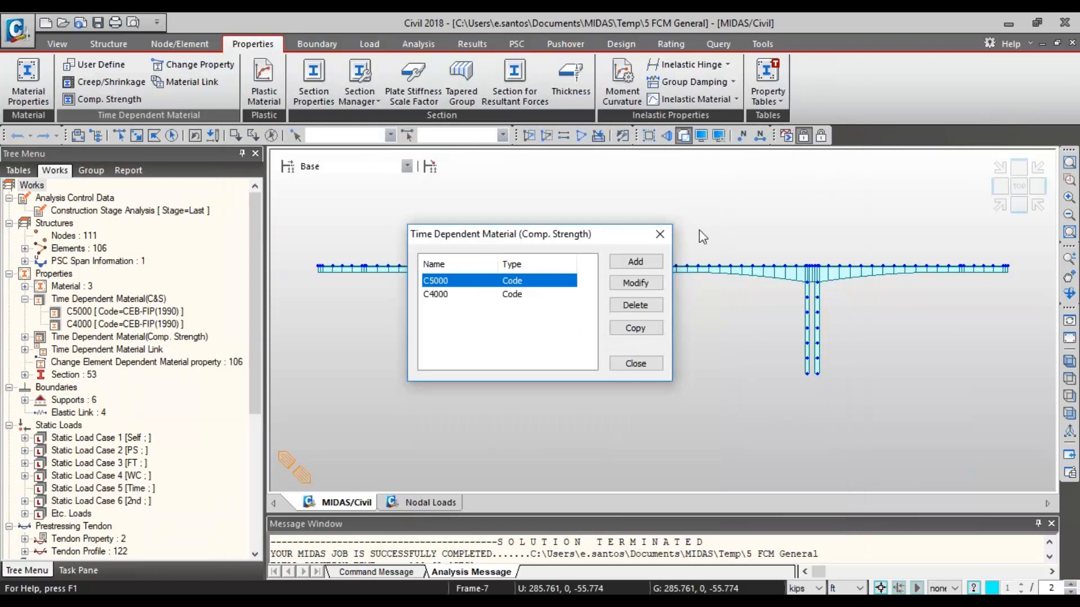
pyautogui.click(655, 235)
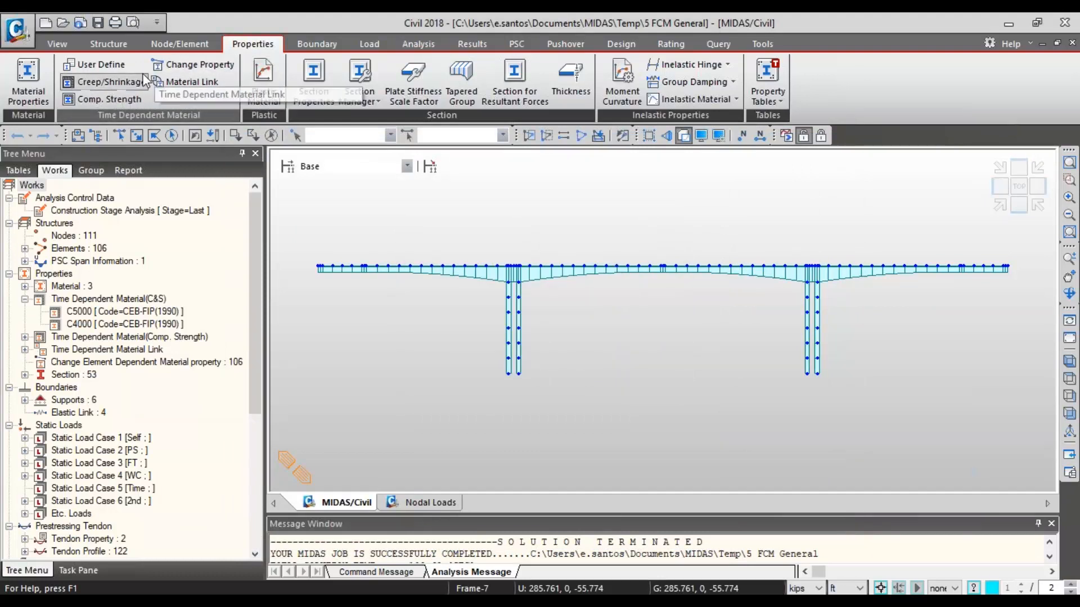
# - Choose C5000 for both creep/shrinkage and compressive strength in a time dependent material link, and select the Grade C5000 material
pyautogui.click(196, 82)
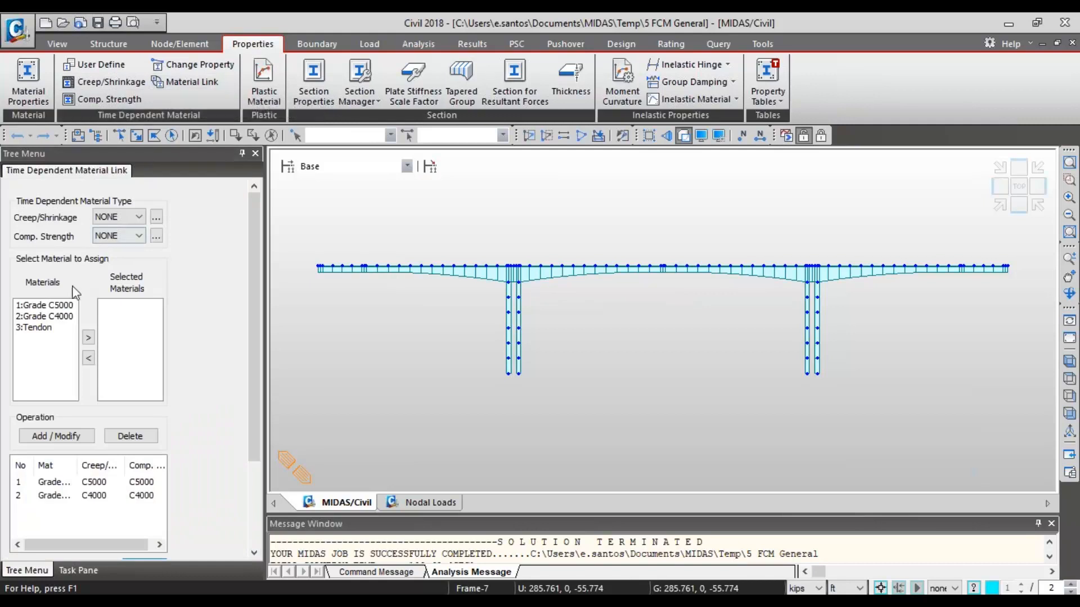
pyautogui.click(125, 212)
pyautogui.click(127, 241)
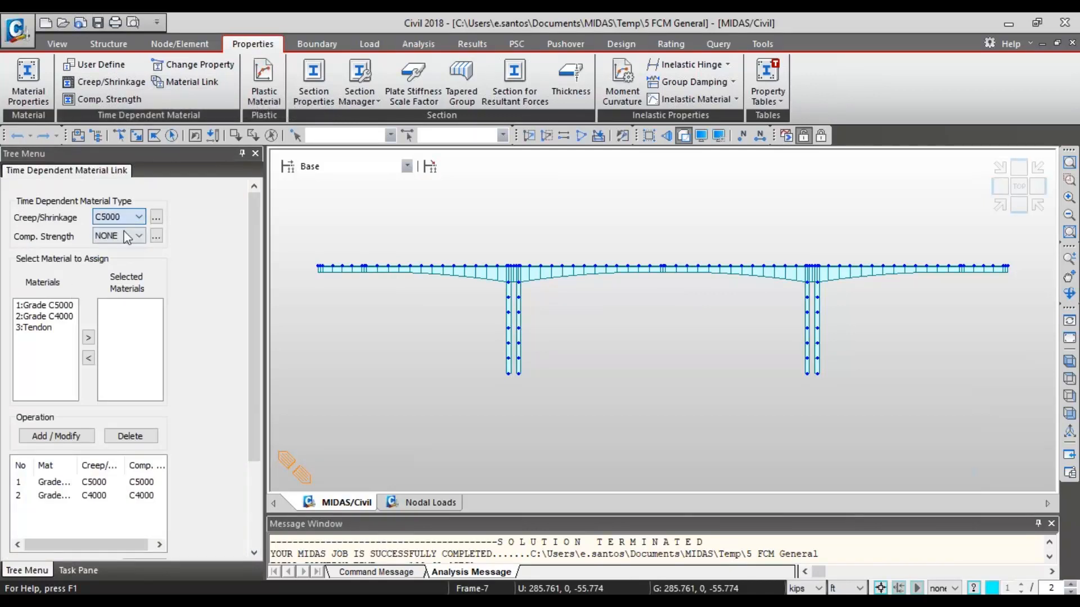
pyautogui.click(130, 235)
pyautogui.click(129, 260)
pyautogui.click(45, 306)
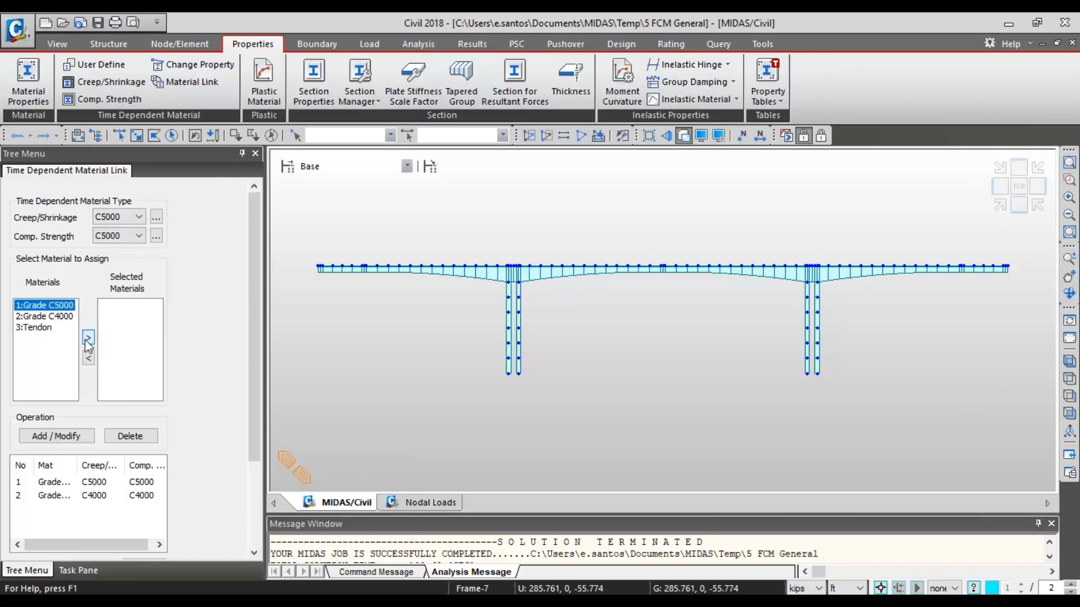
# - Review the existing time dependent material links for C5000 and C4000, and close the link settings
pyautogui.click(98, 486)
pyautogui.click(84, 498)
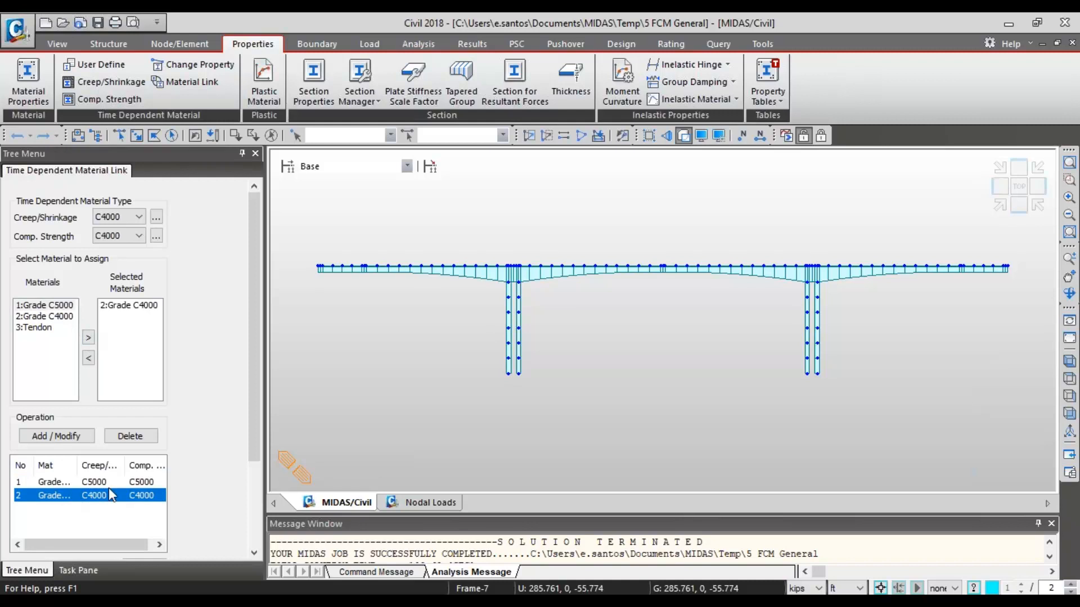
pyautogui.click(106, 487)
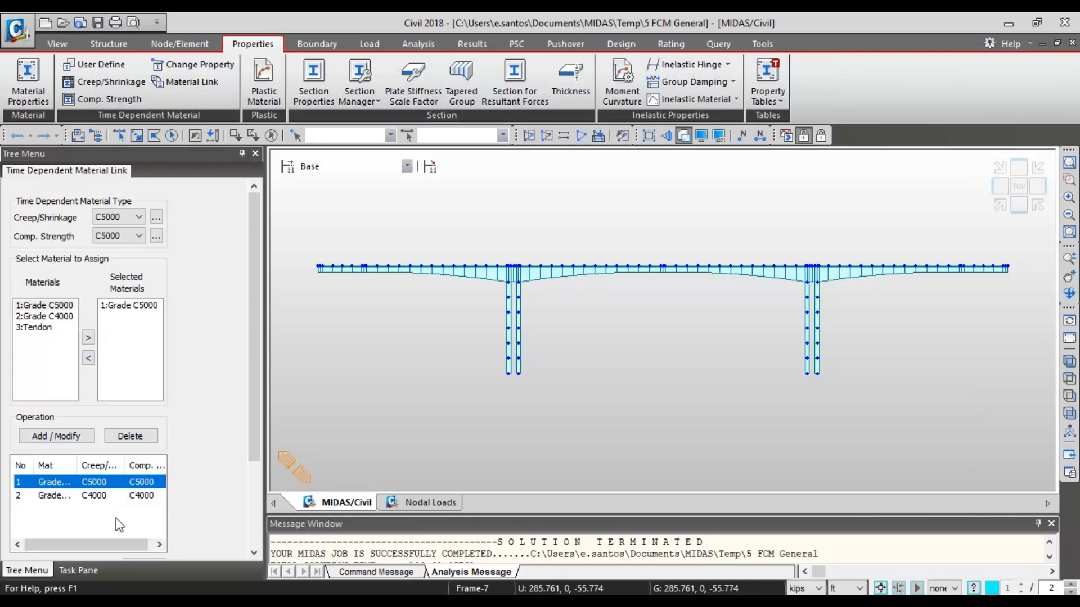
pyautogui.scroll(-3, 249, 420)
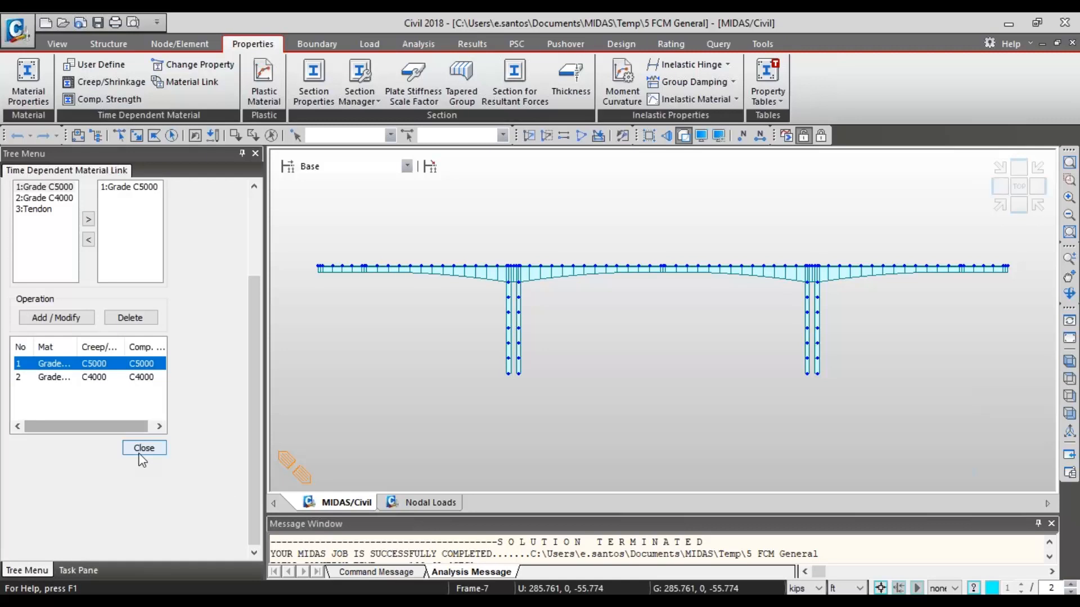
pyautogui.click(143, 448)
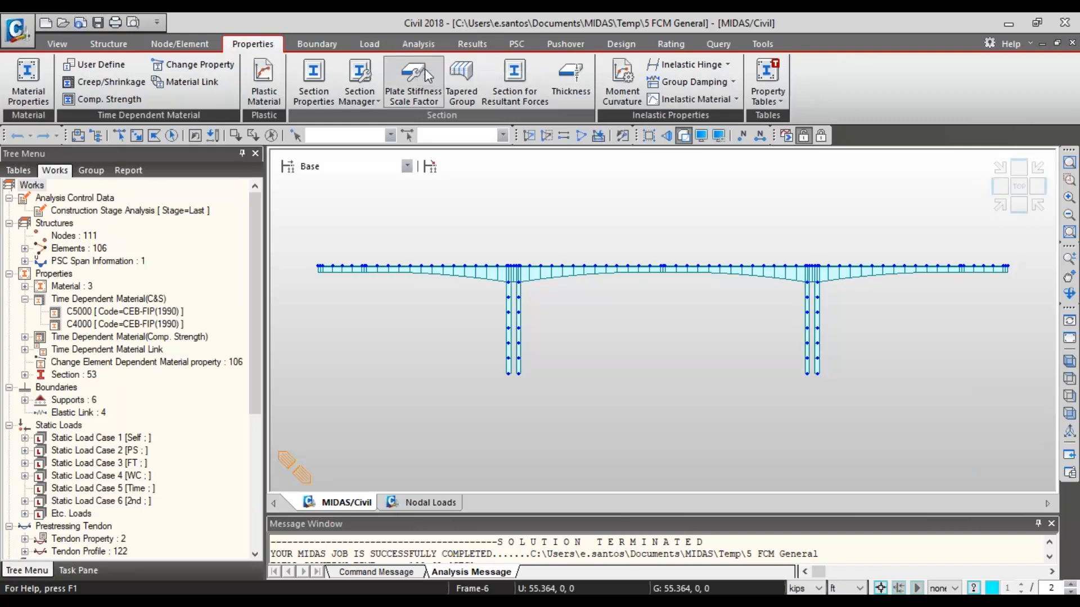
# - Open FCM Camber Control from the results, examine the groups available for the Bridge Girder Element Group, and close it unchanged
pyautogui.click(471, 46)
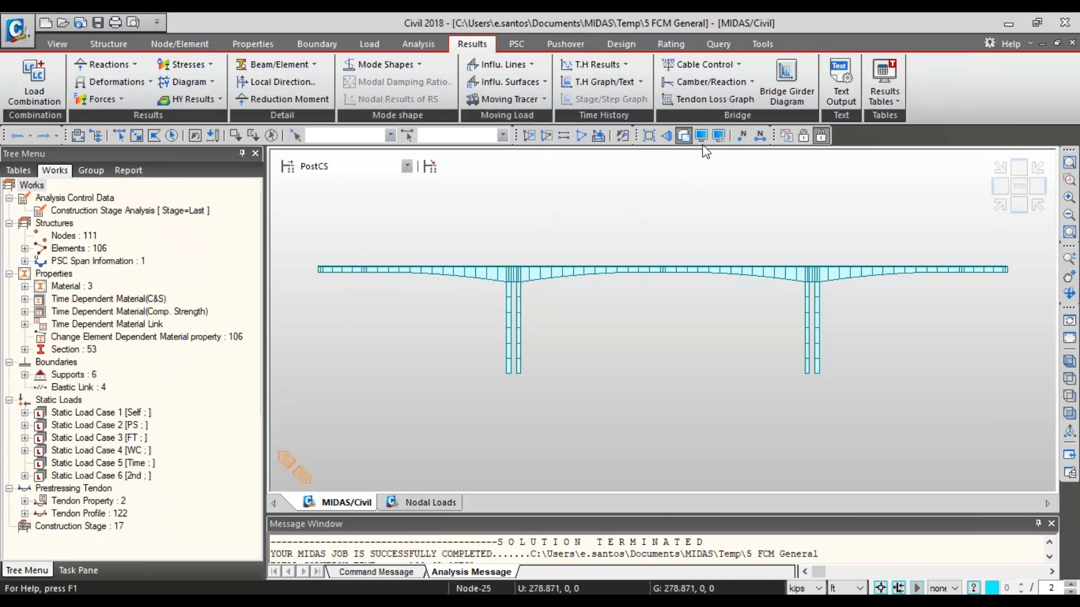
pyautogui.click(726, 82)
pyautogui.moveTo(732, 100)
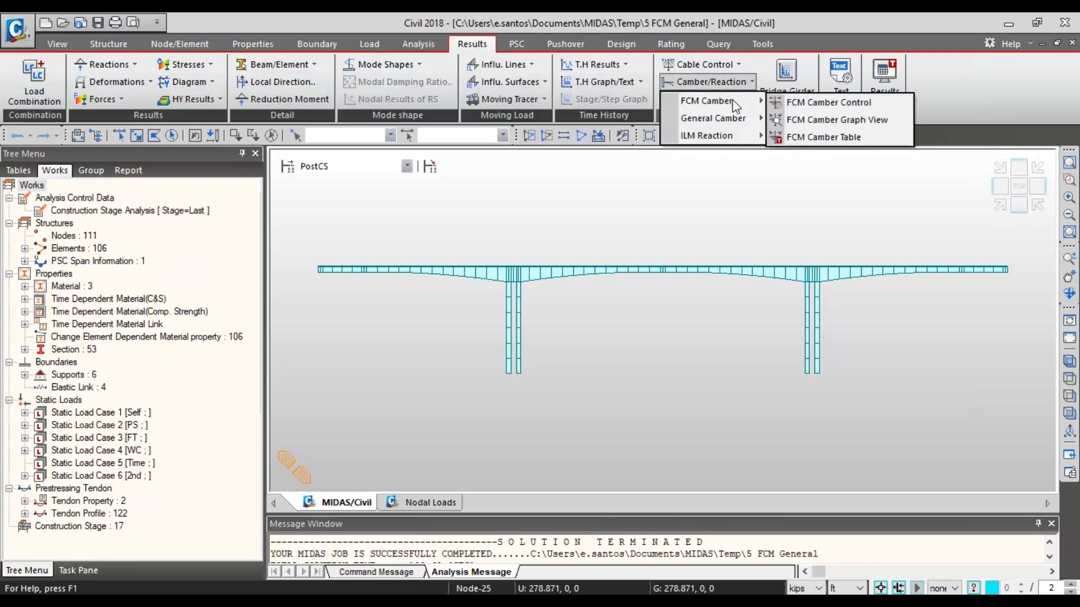
pyautogui.click(814, 103)
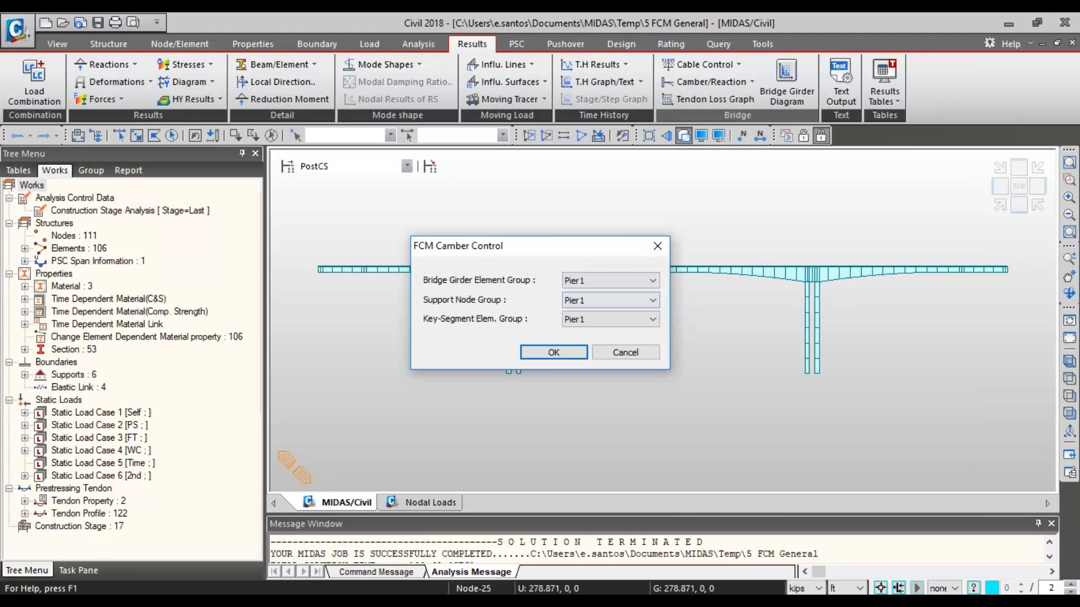
pyautogui.click(647, 281)
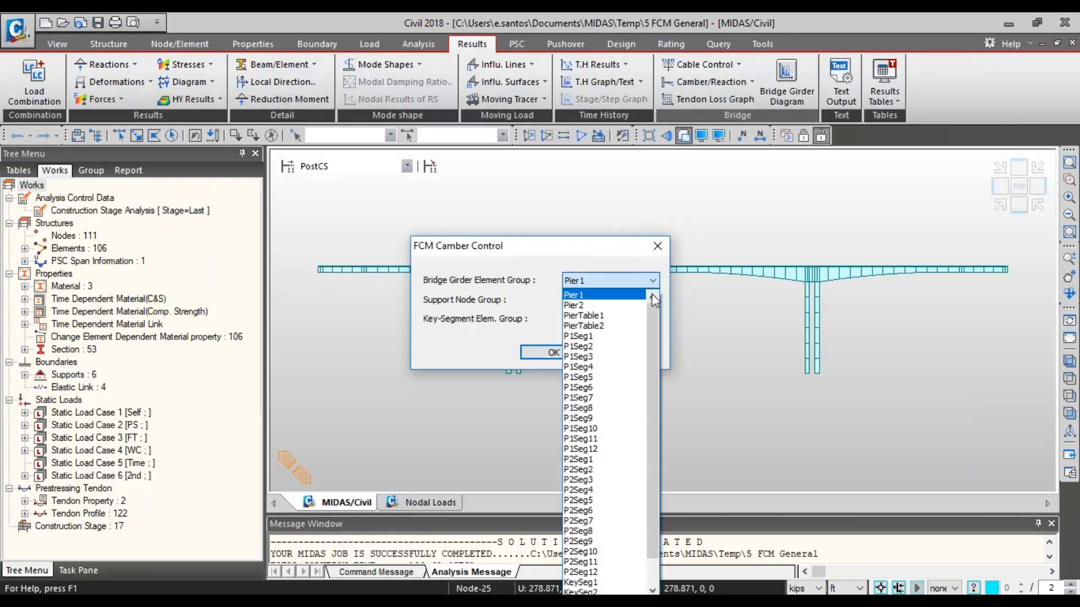
pyautogui.moveTo(651, 325); pyautogui.dragTo(585, 255)
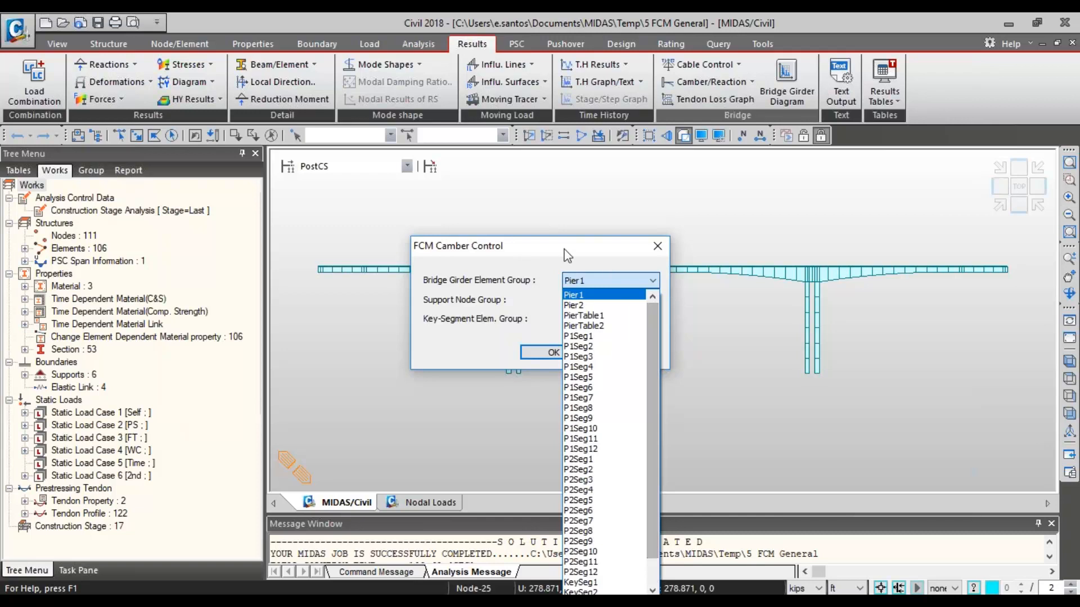
pyautogui.click(567, 254)
pyautogui.click(622, 280)
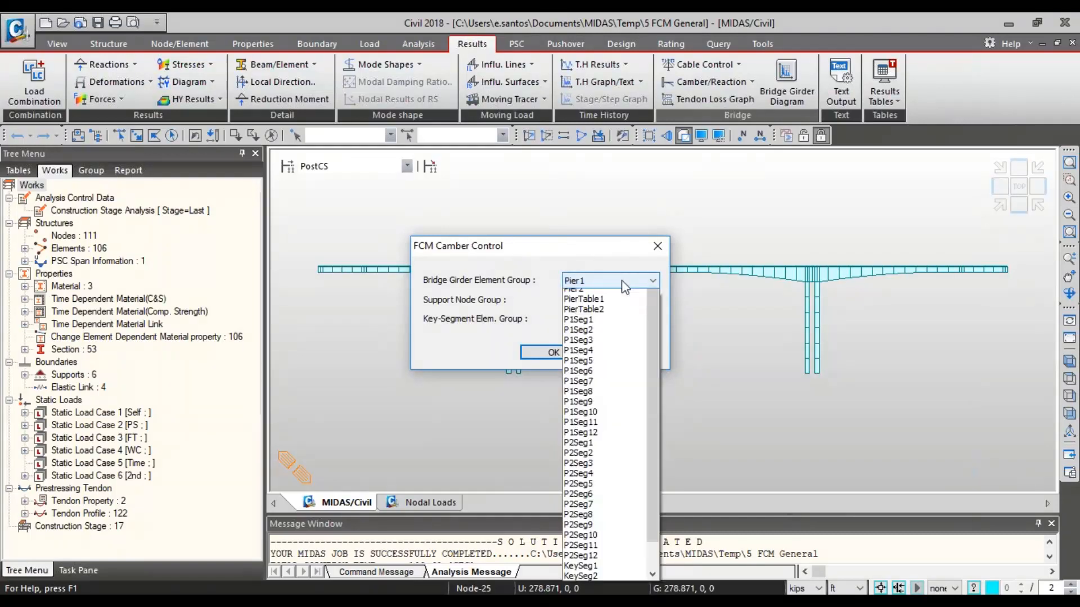
pyautogui.click(622, 280)
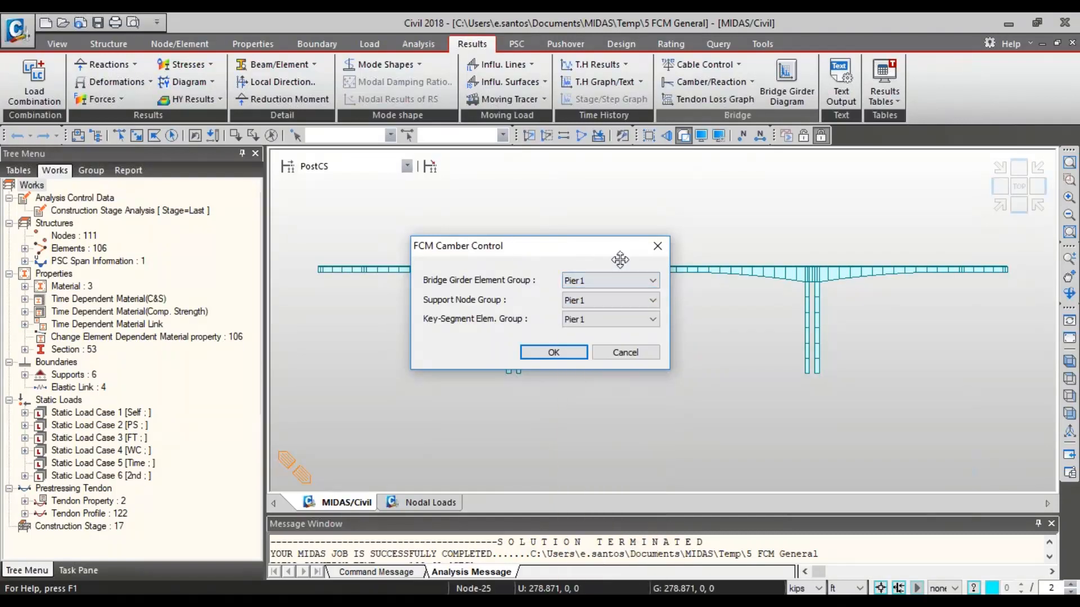
pyautogui.click(657, 248)
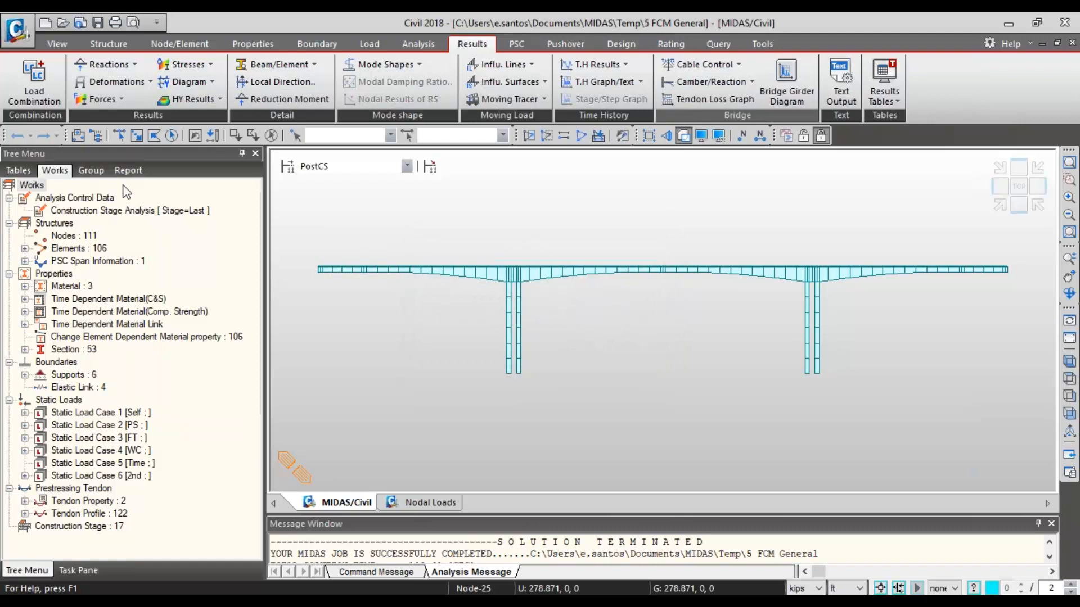
# - Examine the model's structure groups, from the piers and segments to the key segments and FSM groups, in the group tree
pyautogui.click(90, 170)
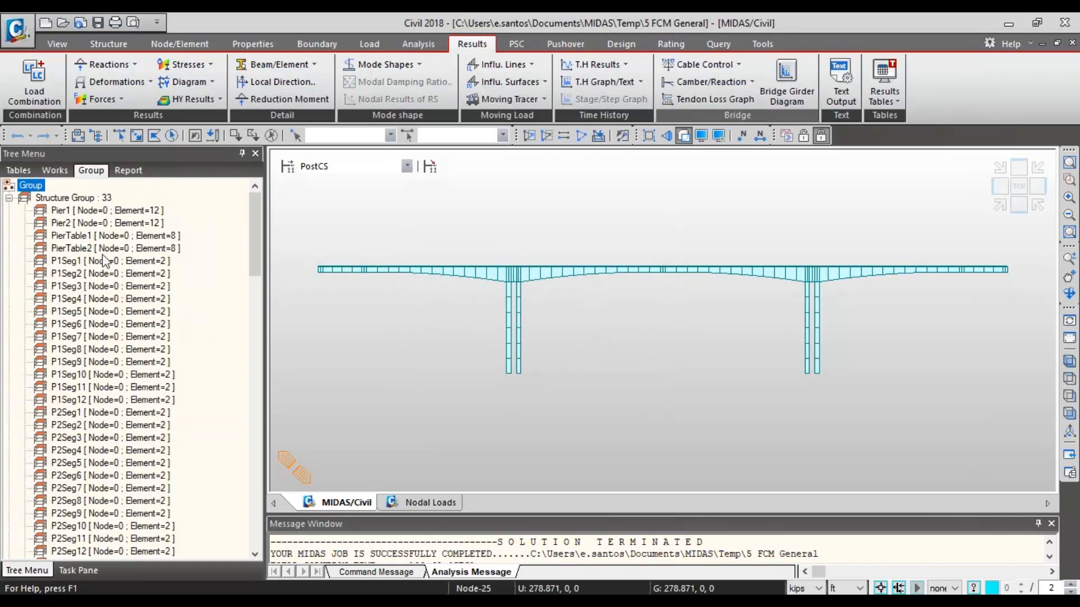
pyautogui.moveTo(257, 222); pyautogui.dragTo(273, 269)
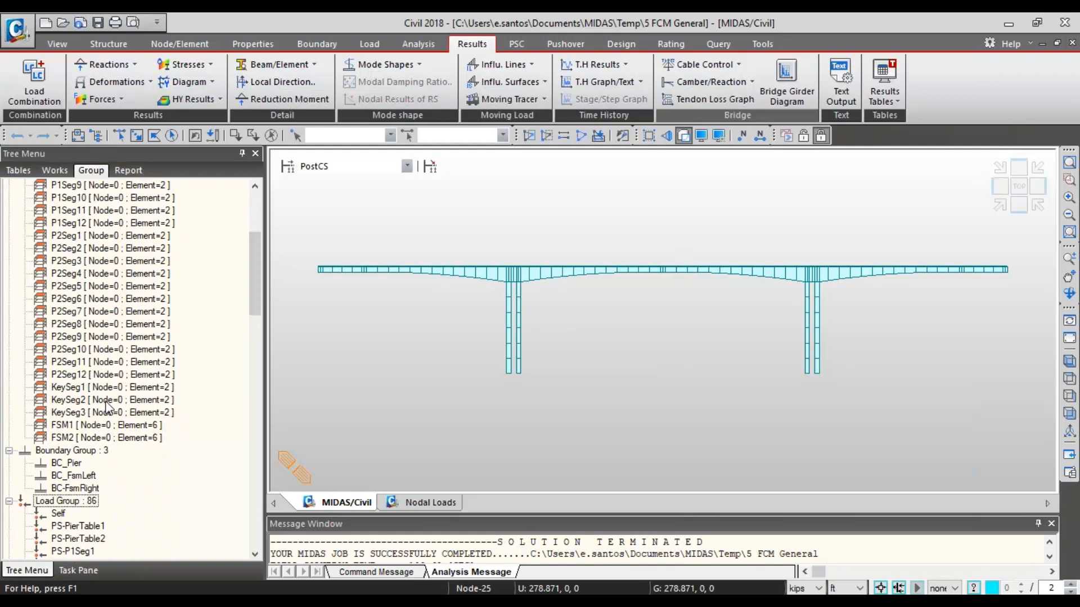
pyautogui.scroll(5, 117, 406)
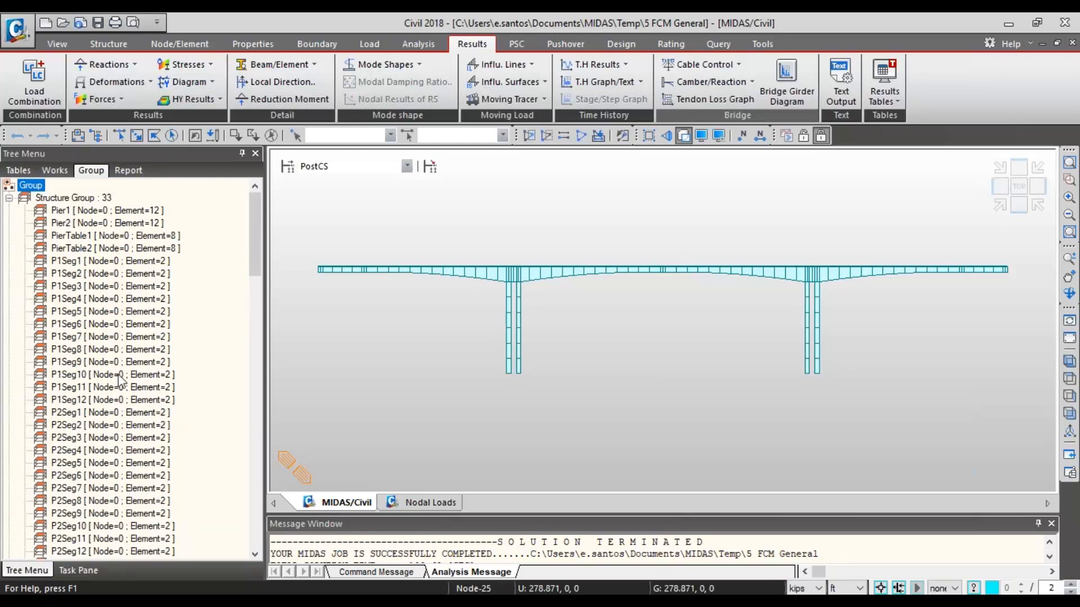
pyautogui.scroll(-7, 117, 286)
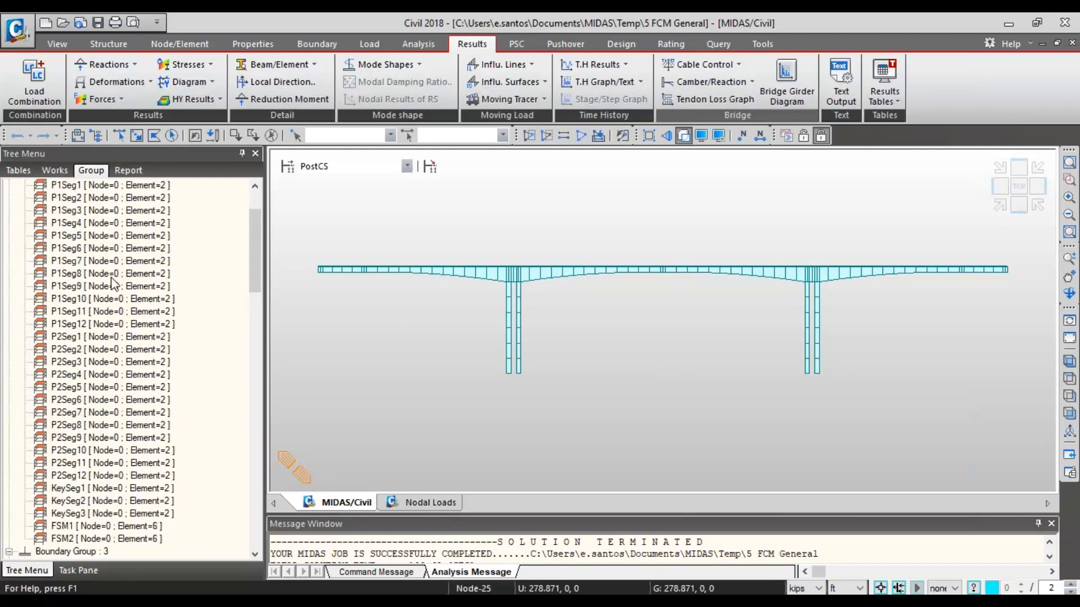
pyautogui.scroll(-2, 116, 290)
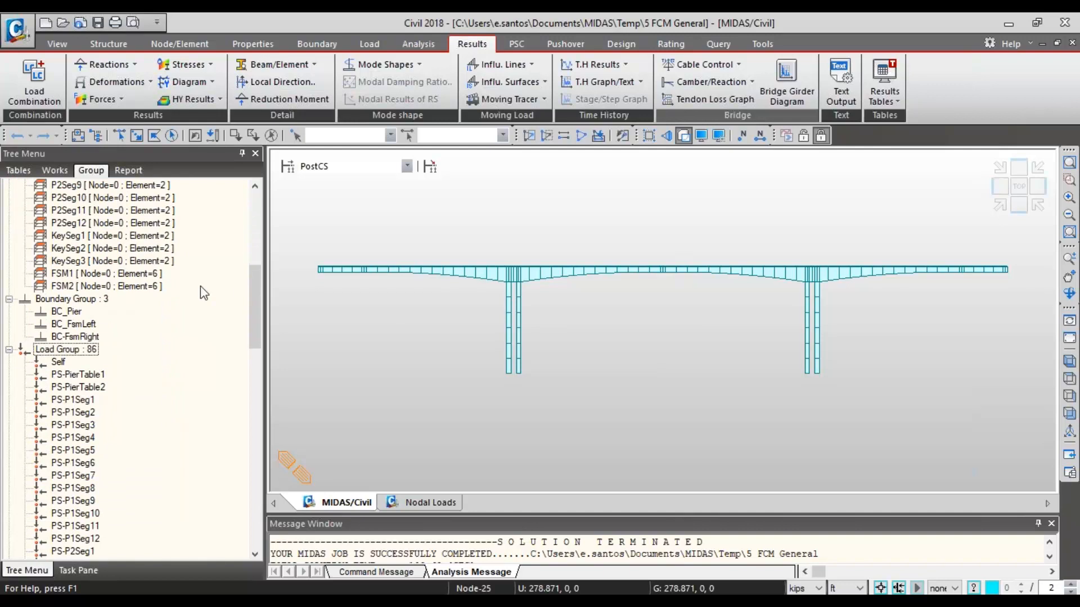
# - Examine the three element and node group settings in FCM Camber Control, and close it unchanged
pyautogui.moveTo(255, 290); pyautogui.dragTo(262, 156)
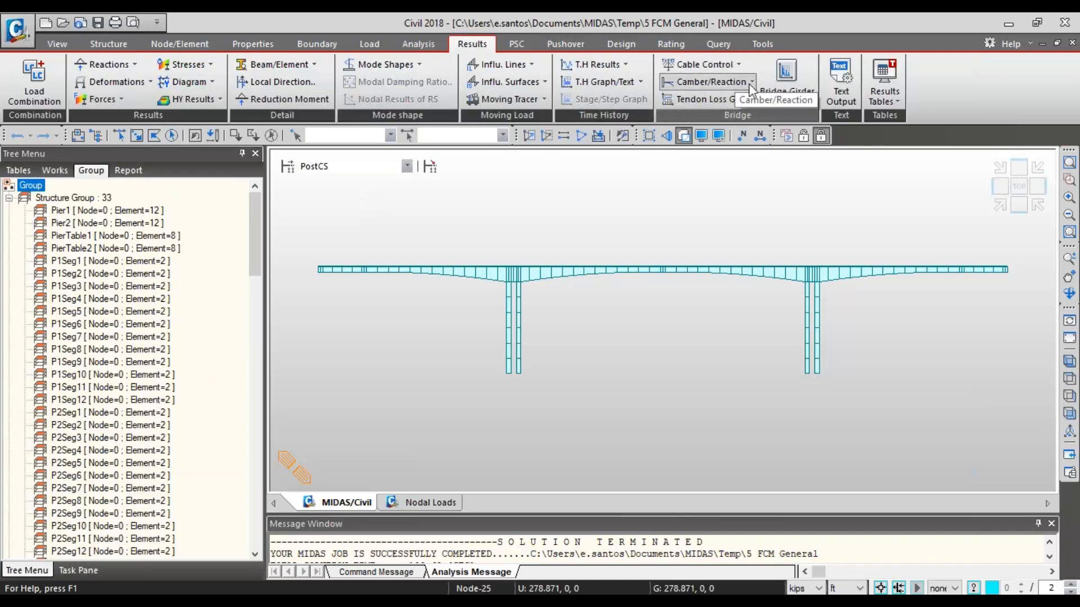
pyautogui.click(749, 84)
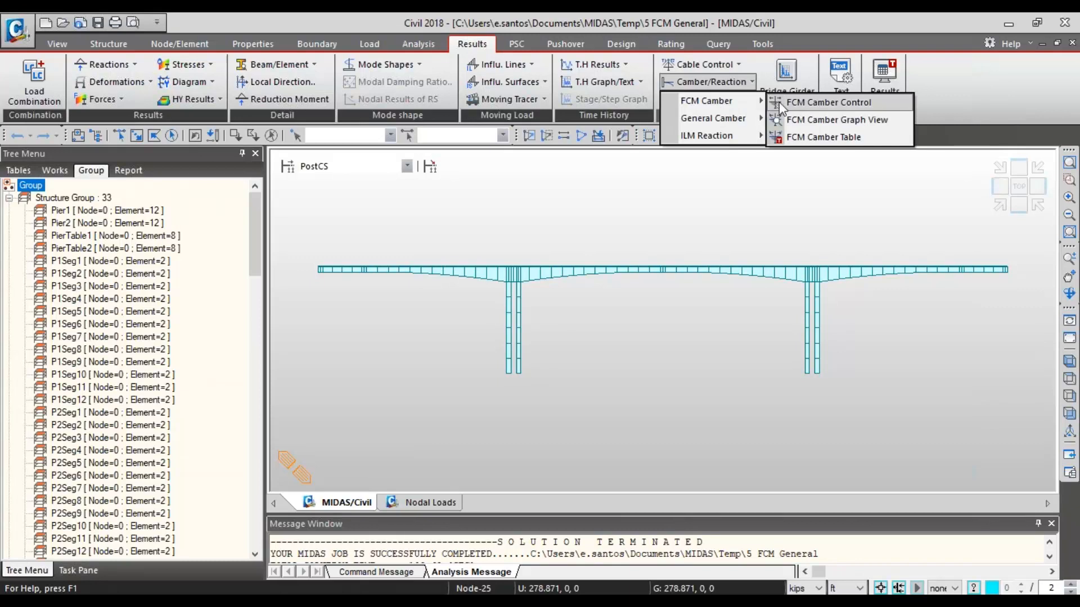
pyautogui.click(814, 102)
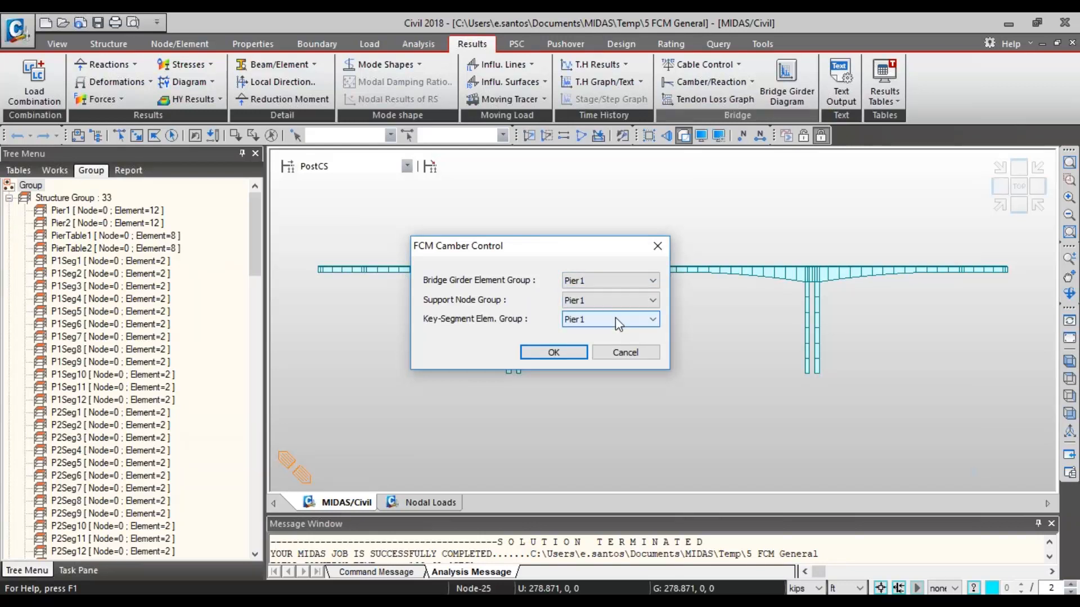
pyautogui.click(658, 248)
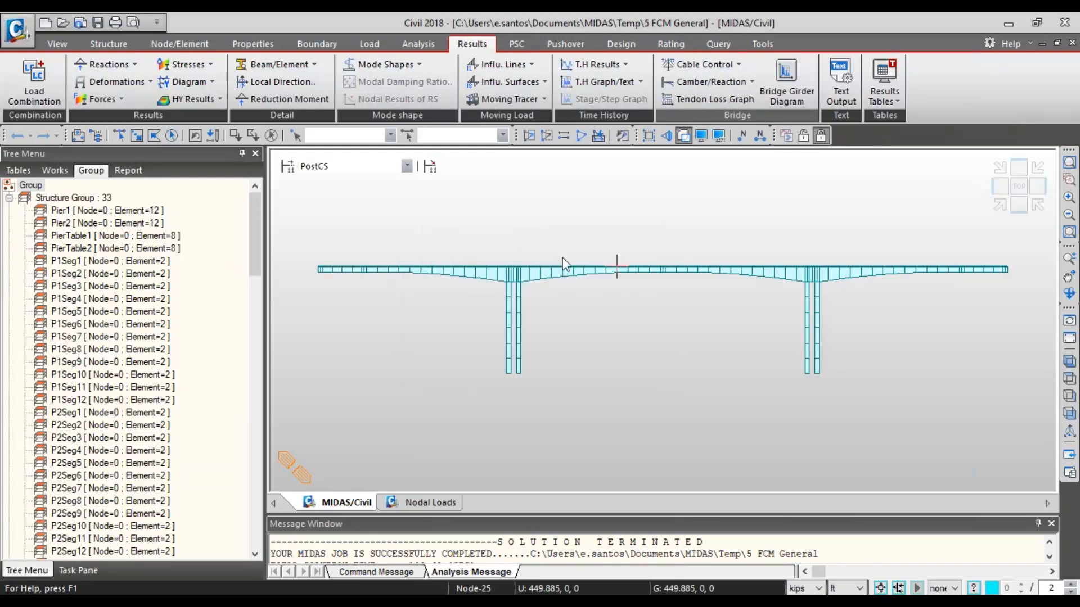
# - Try to add a structure group for the window-selected bridge girder while the model is in the PostCS stage
pyautogui.click(138, 136)
pyautogui.moveTo(1014, 273); pyautogui.dragTo(298, 218)
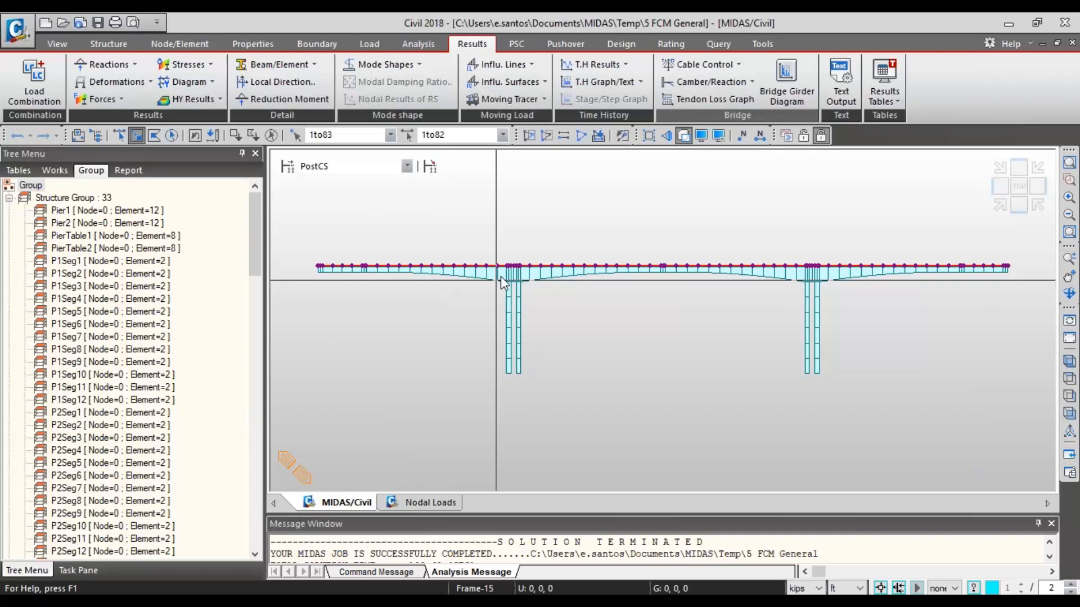
pyautogui.rightClick(73, 198)
pyautogui.click(90, 211)
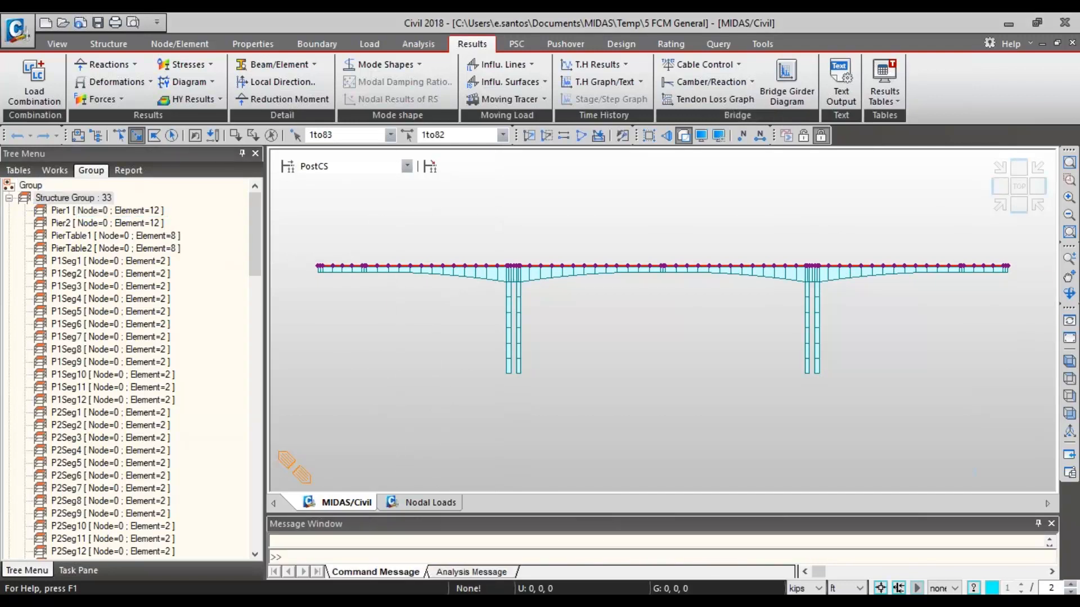
pyautogui.rightClick(76, 199)
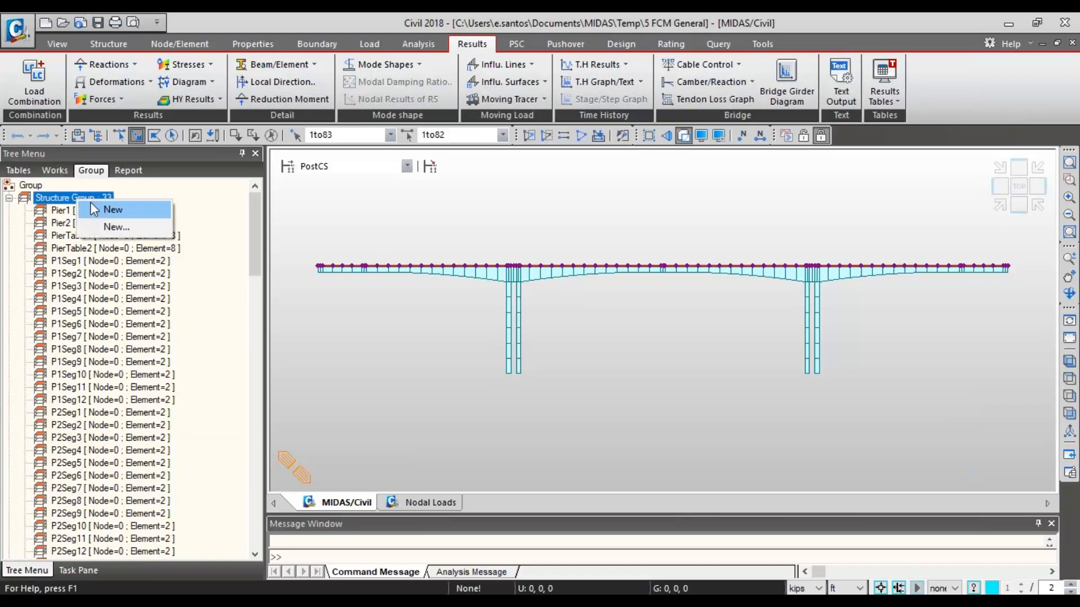
# - In preprocessing mode, create a structure group named Bridge Element and assign all the girder's nodes and elements to it
pyautogui.click(803, 135)
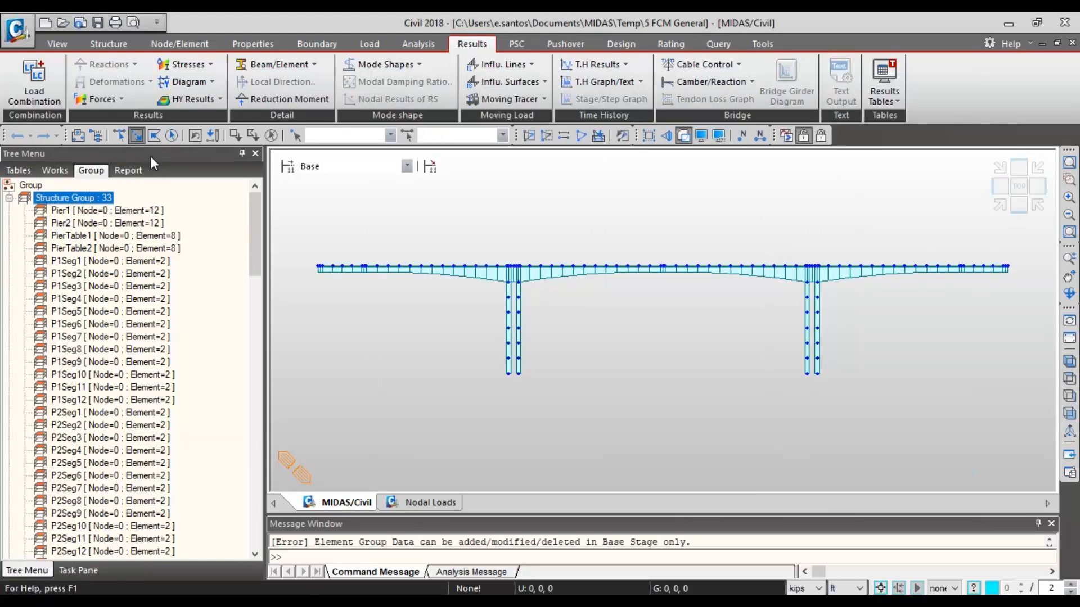
pyautogui.rightClick(98, 201)
pyautogui.click(163, 211)
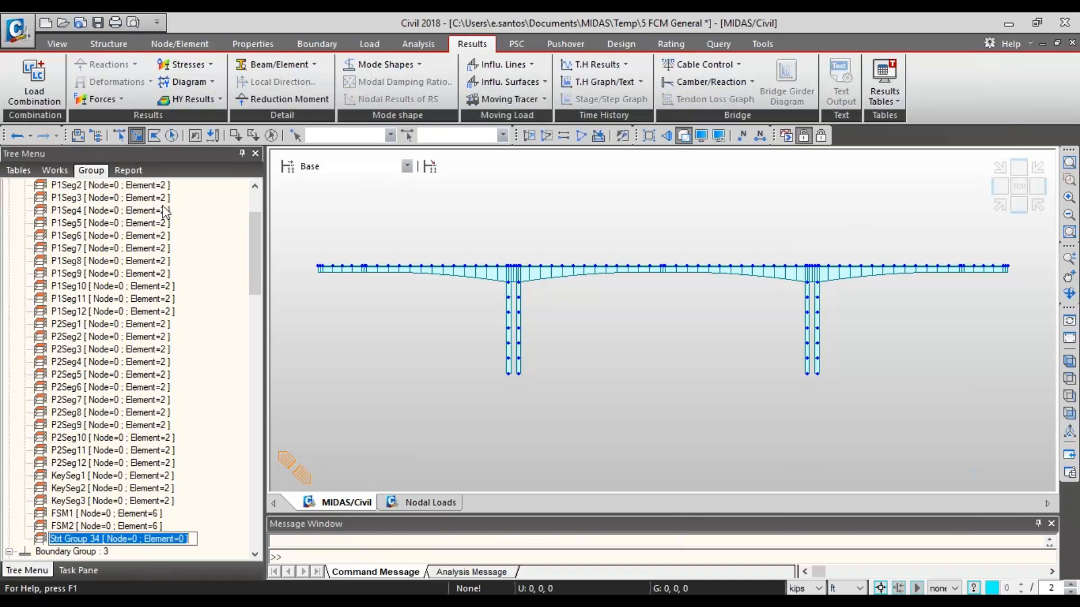
pyautogui.write('Bridge')
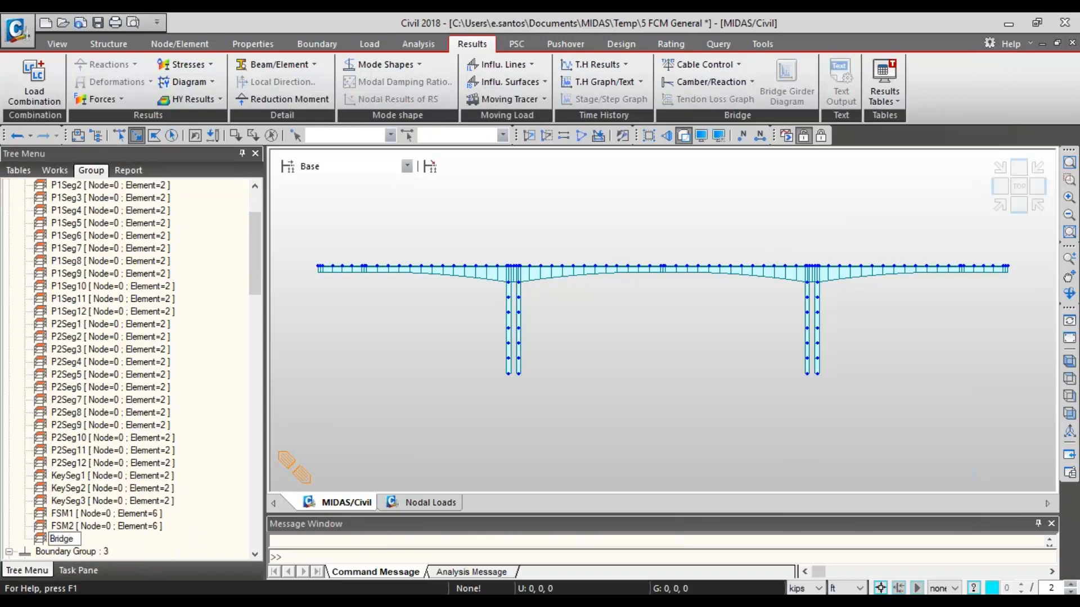
pyautogui.write(' Element')
pyautogui.click(164, 299)
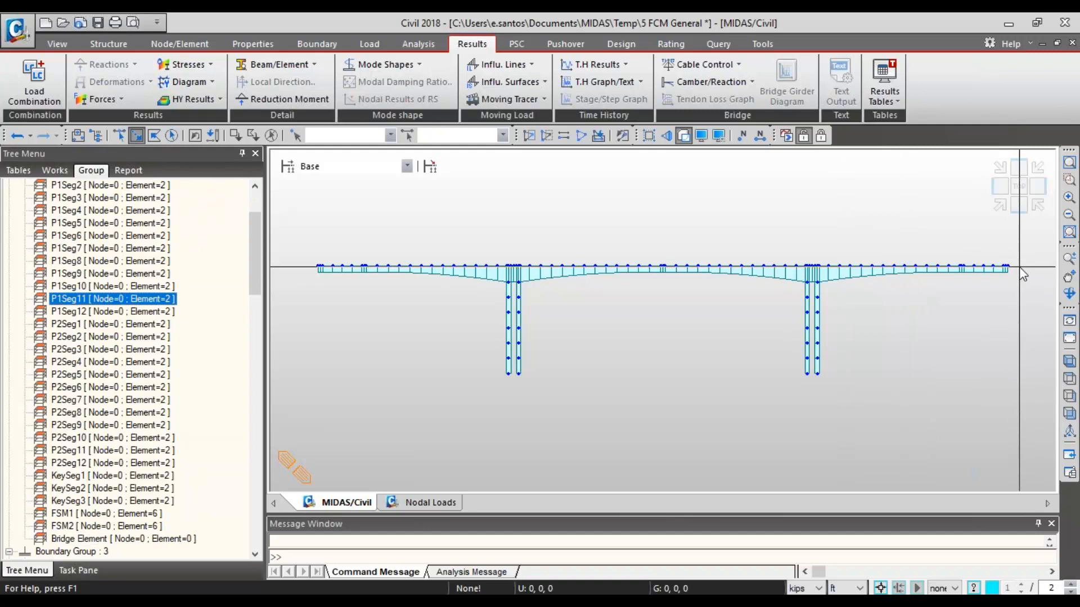
pyautogui.moveTo(1019, 266); pyautogui.dragTo(318, 204)
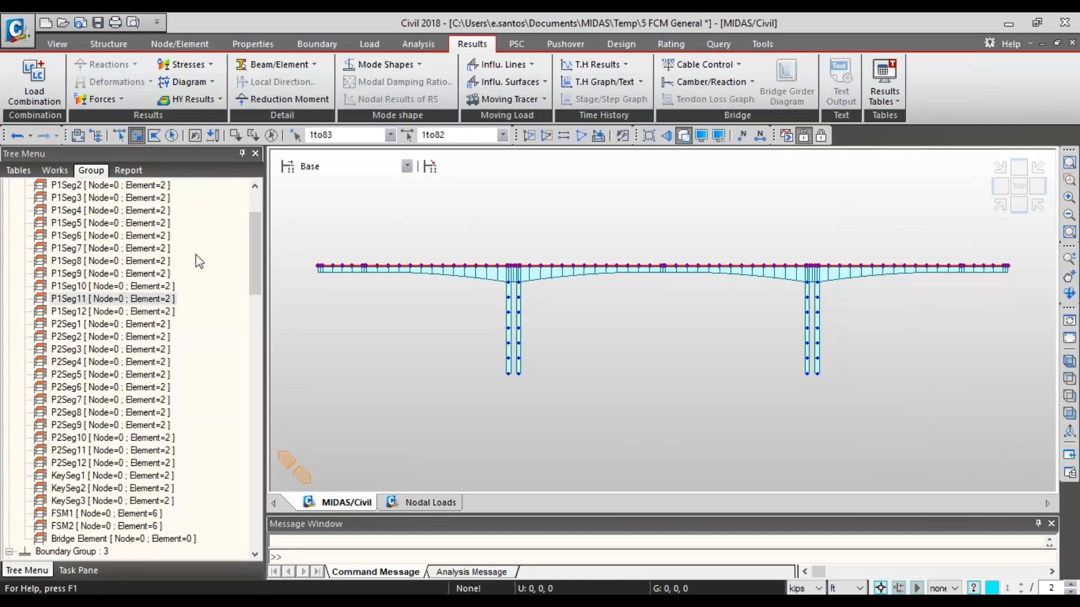
pyautogui.moveTo(123, 539); pyautogui.dragTo(520, 388)
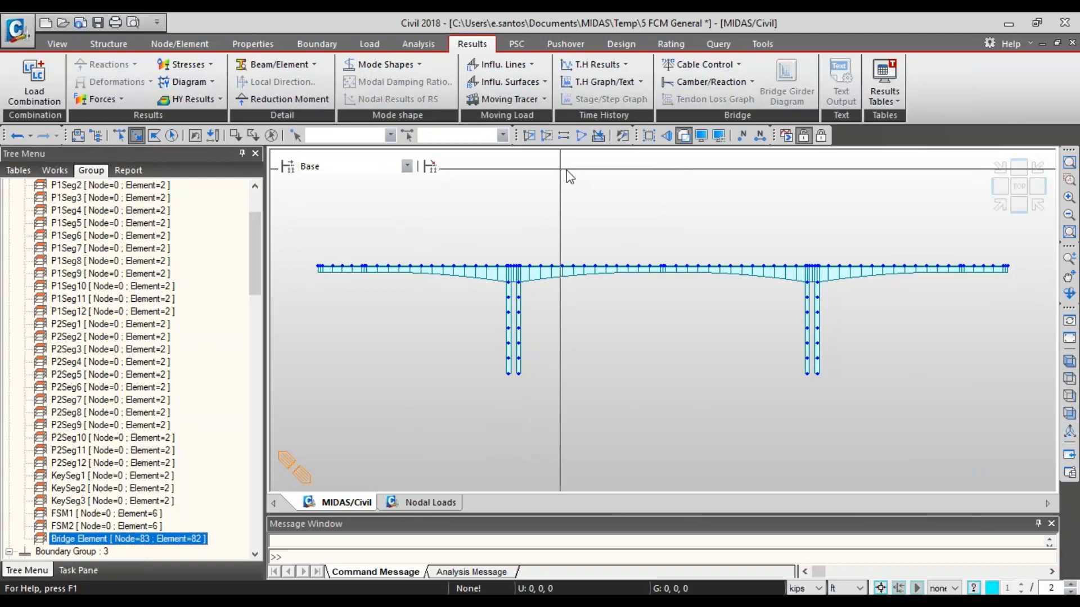
# - Create a structure group named Key Segment and assign the two midspan key segment elements, 41 and 82, to it
pyautogui.click(664, 268)
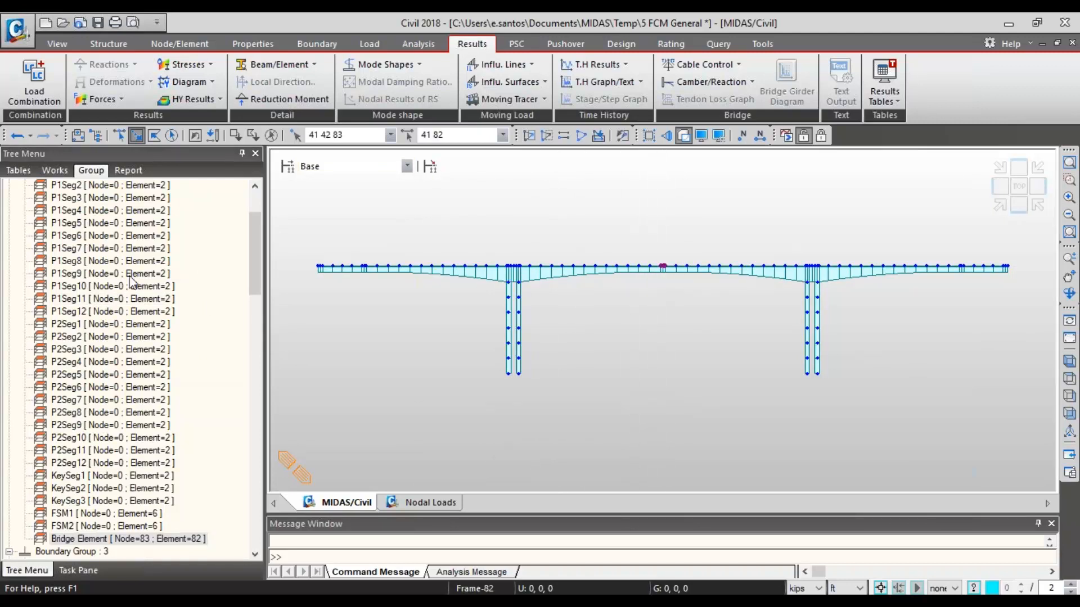
pyautogui.scroll(3, 125, 228)
pyautogui.click(78, 198)
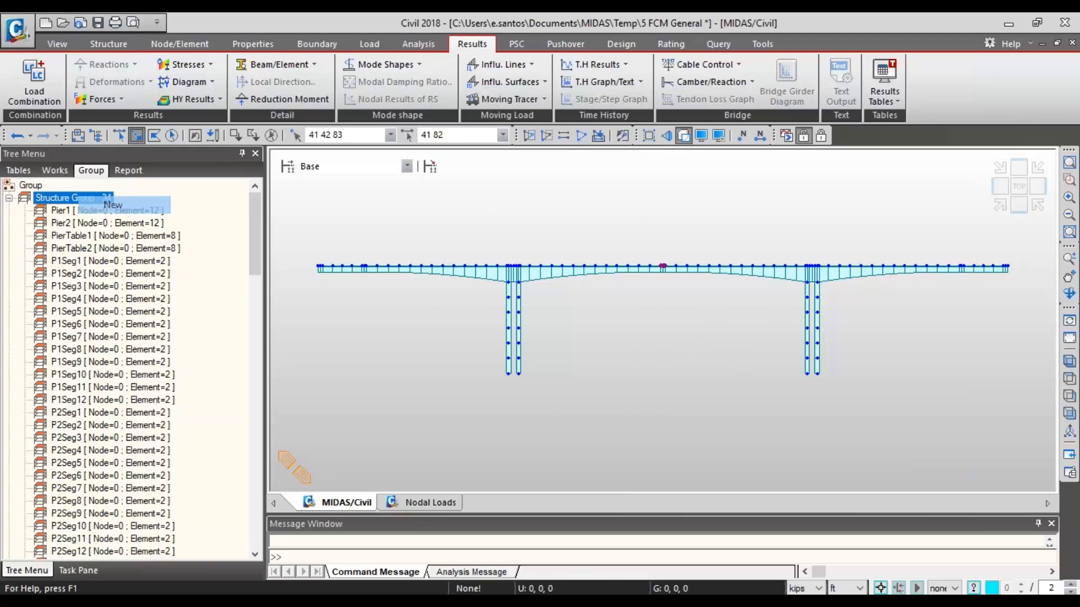
pyautogui.click(106, 206)
pyautogui.write('Key Segment')
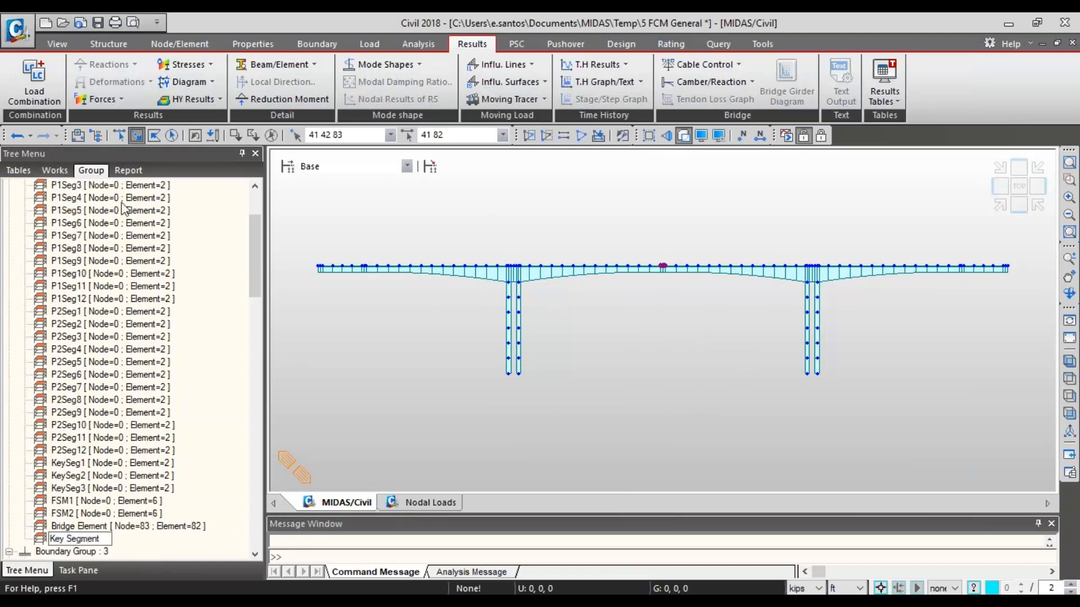
pyautogui.click(125, 374)
pyautogui.moveTo(92, 538); pyautogui.dragTo(528, 359)
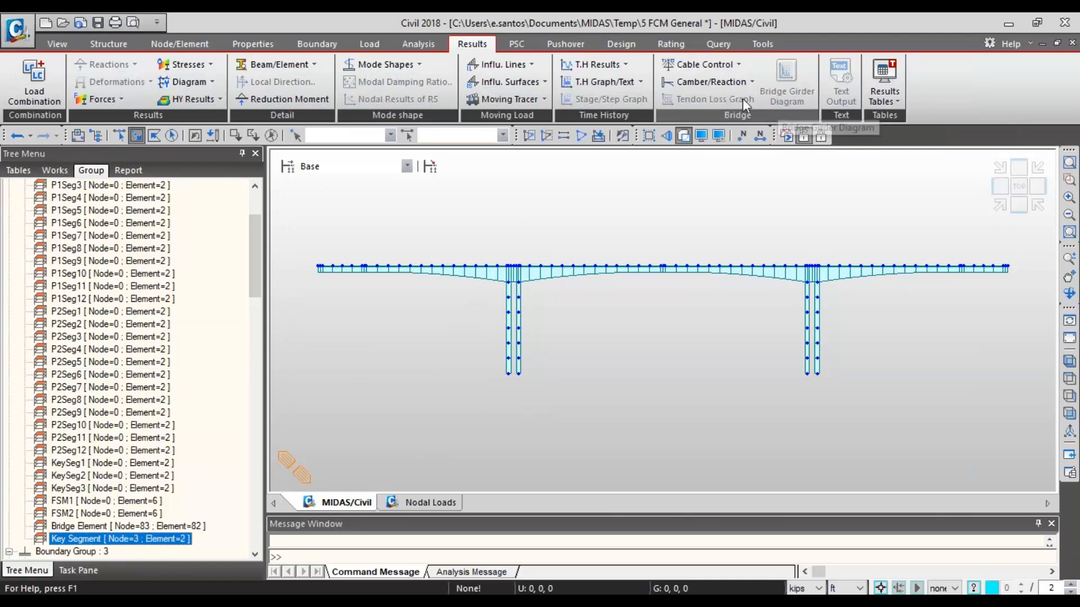
# - Check which FCM Camber commands are available in the Base stage, without opening any of them
pyautogui.click(737, 83)
pyautogui.moveTo(738, 99)
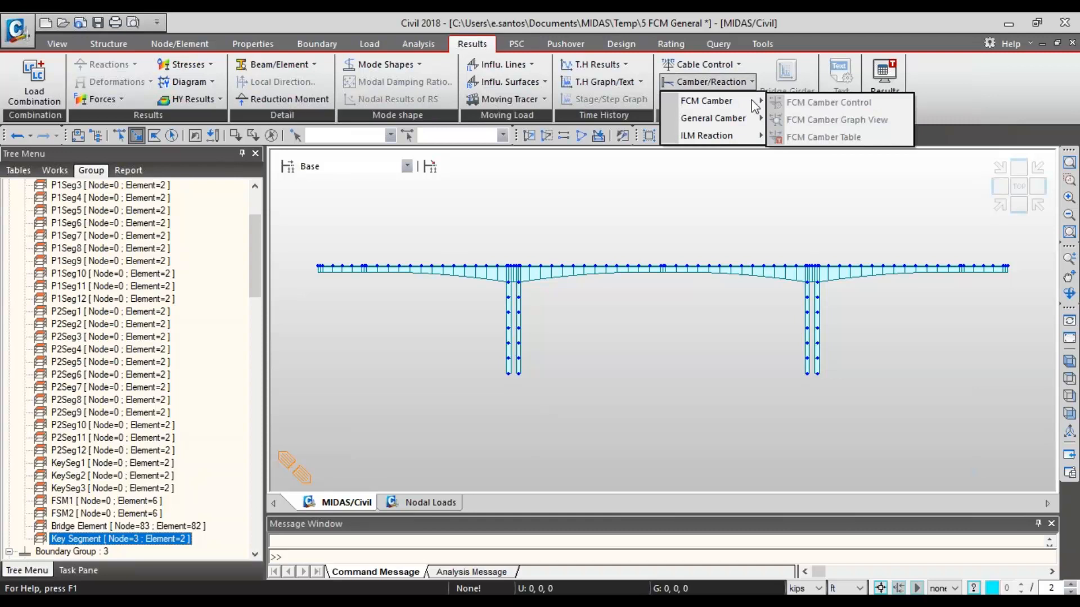
pyautogui.click(764, 64)
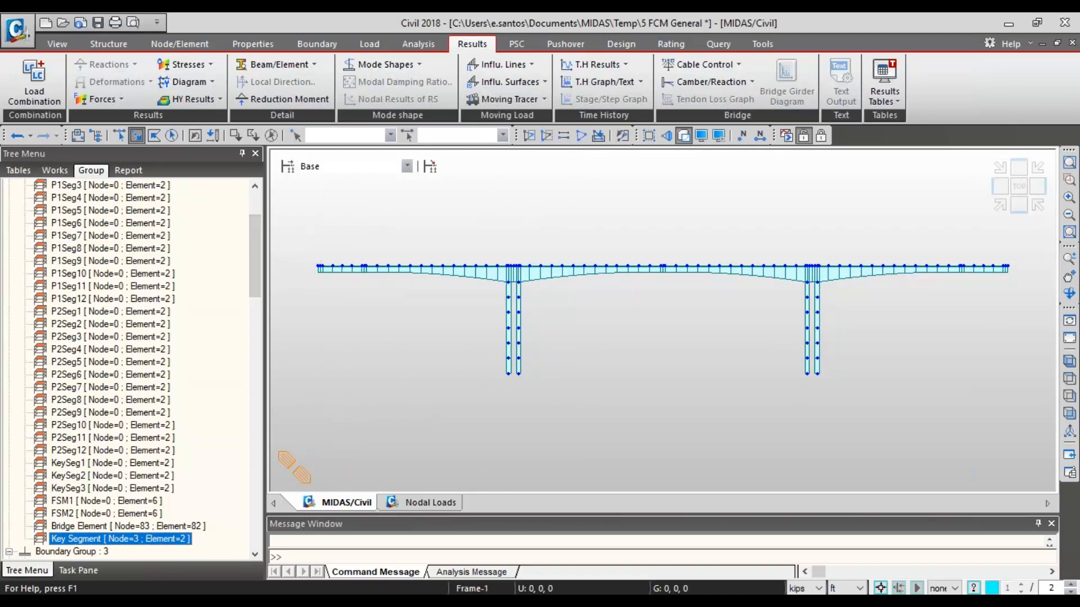
pyautogui.click(75, 544)
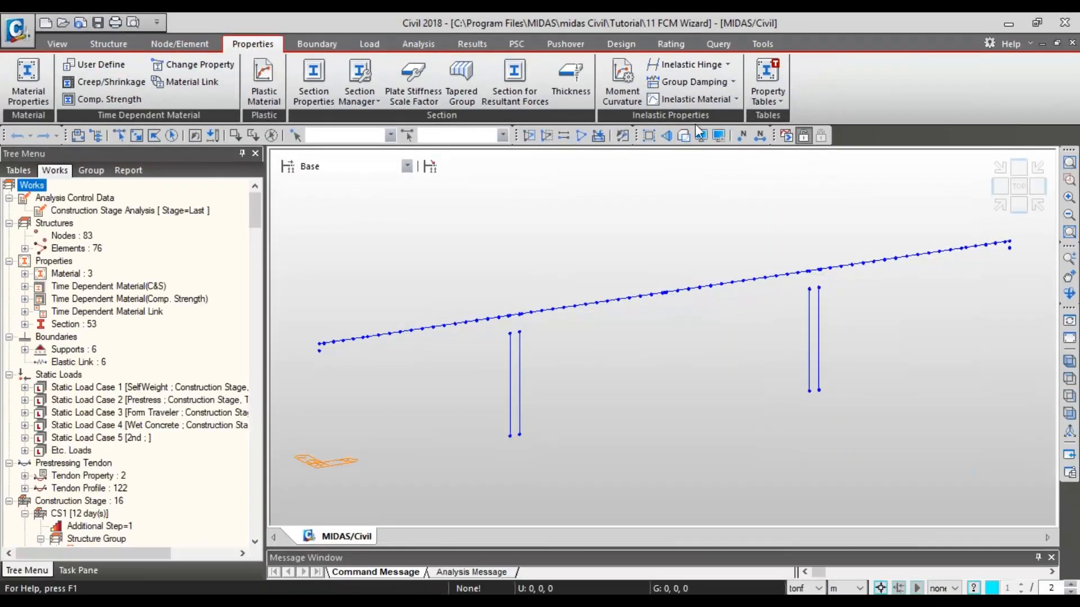
# - Display the 11 FCM Wizard model with solid sections, and save a copy of it in the Documents\MIDAS\Temp folder
pyautogui.click(683, 136)
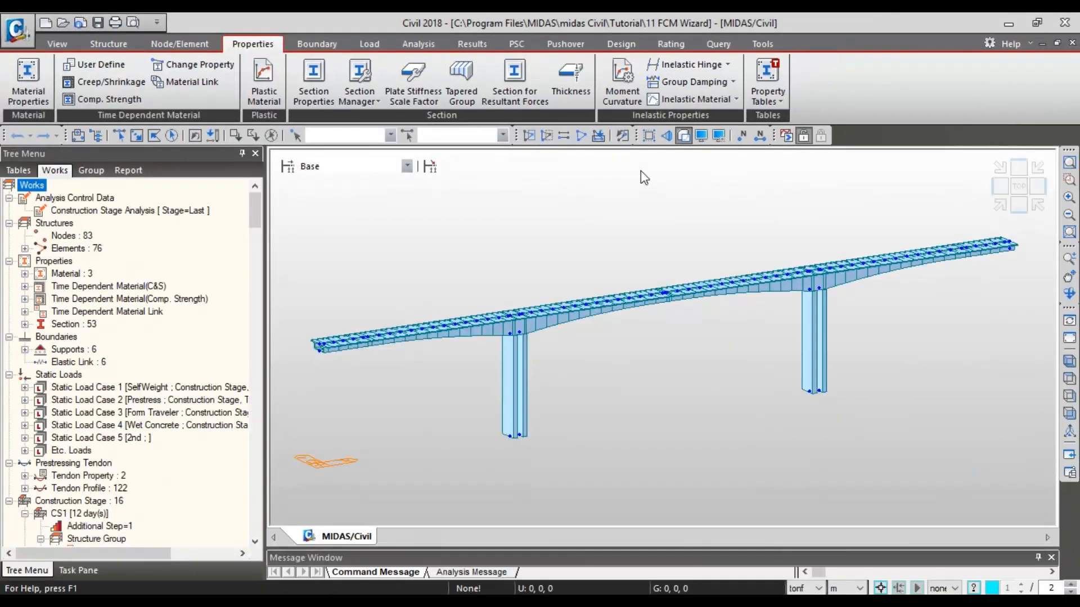
pyautogui.click(28, 28)
pyautogui.click(28, 149)
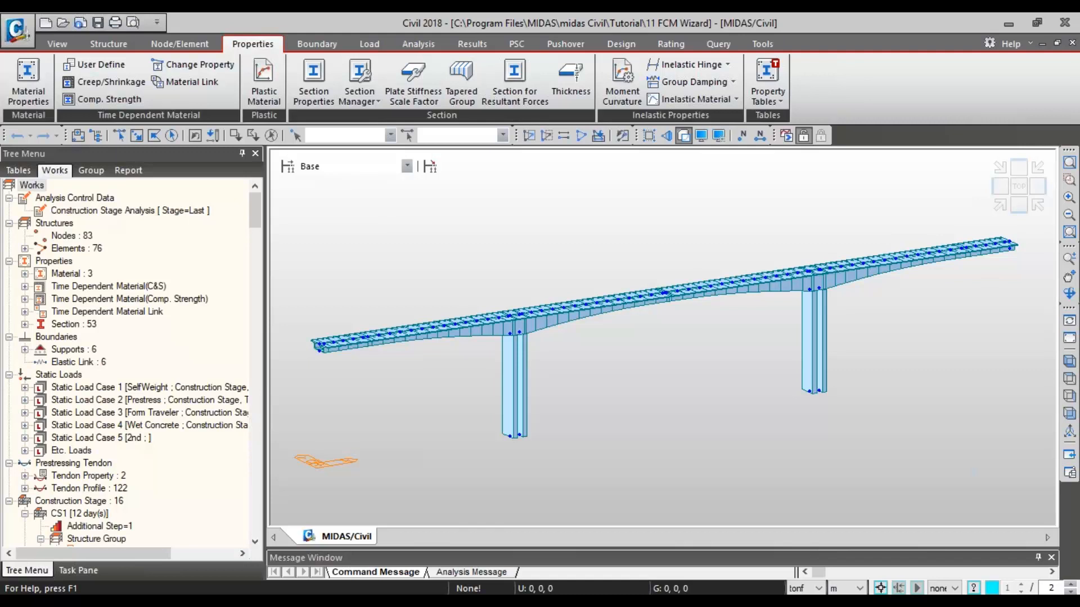
pyautogui.click(713, 88)
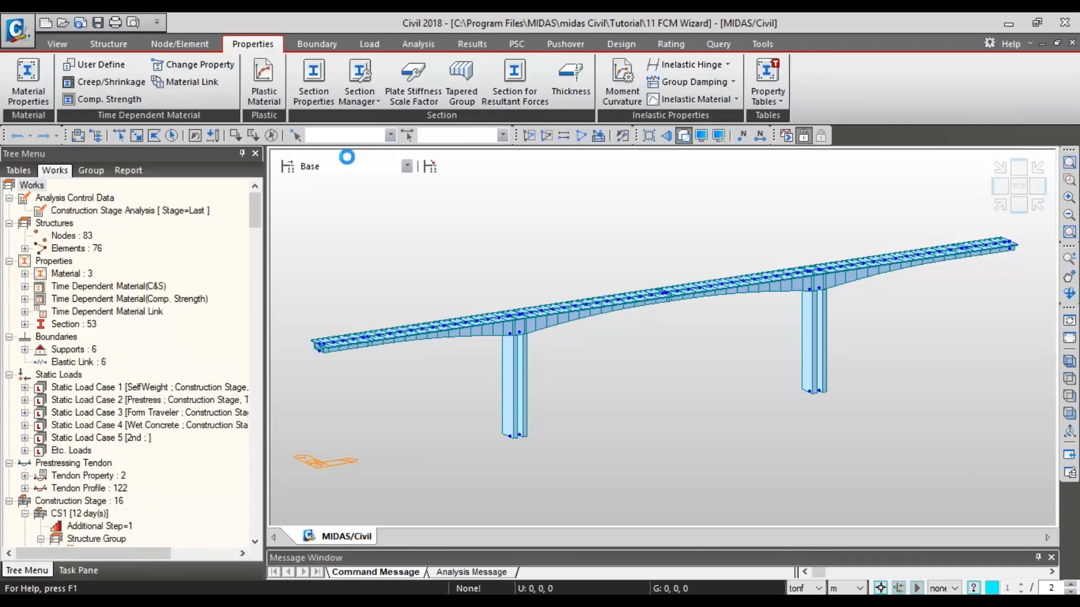
# - Examine the KeySegAll, BridgeGirder and SupportNode structure groups by selecting each one's members in the front view of the model
pyautogui.click(1025, 205)
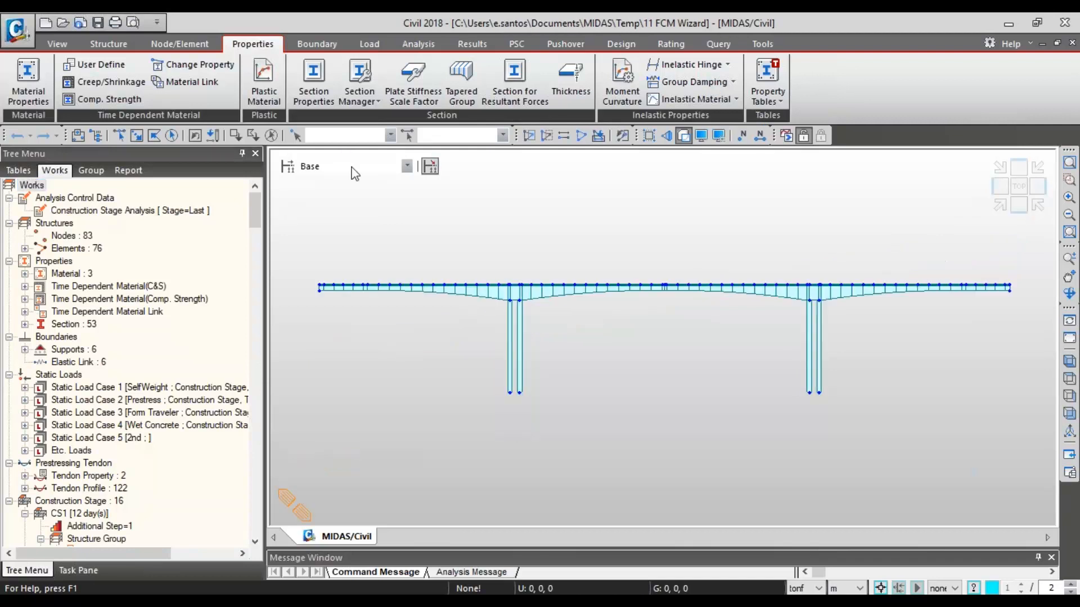
pyautogui.click(83, 172)
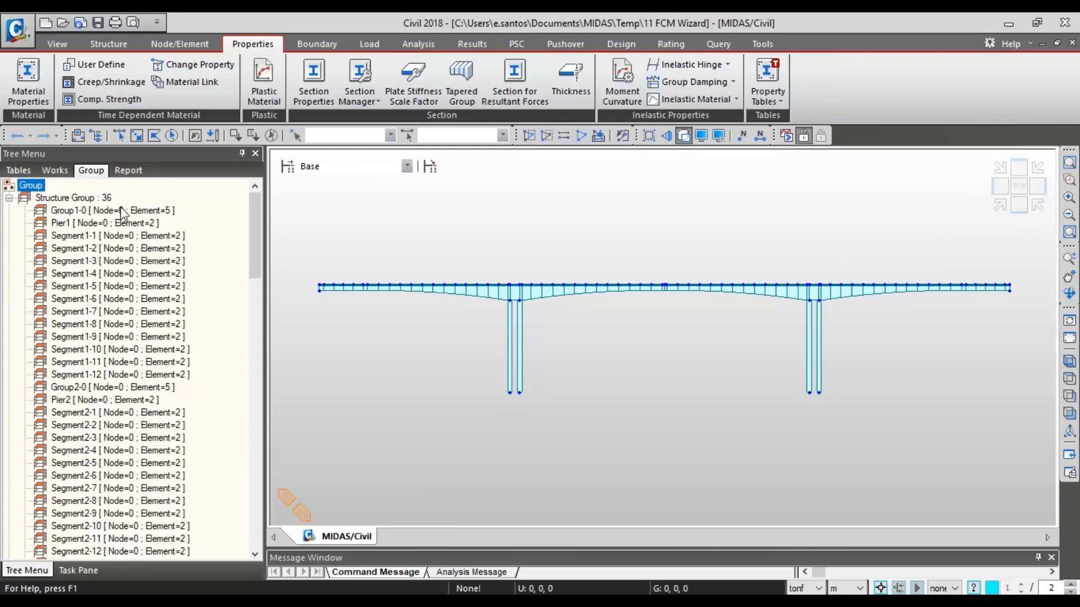
pyautogui.moveTo(257, 228); pyautogui.dragTo(251, 268)
pyautogui.doubleClick(121, 464)
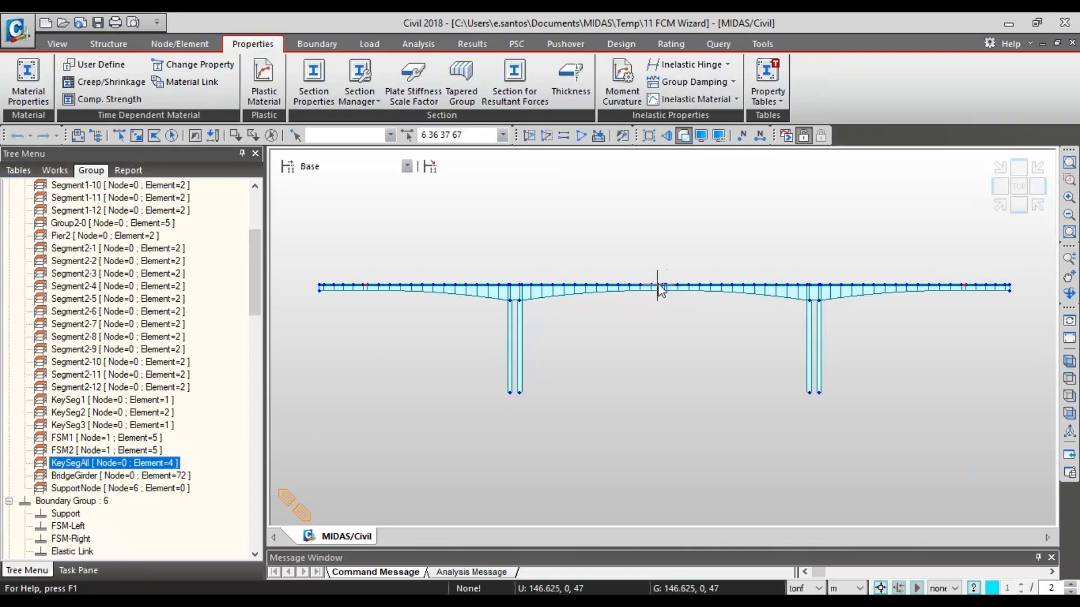
pyautogui.doubleClick(180, 477)
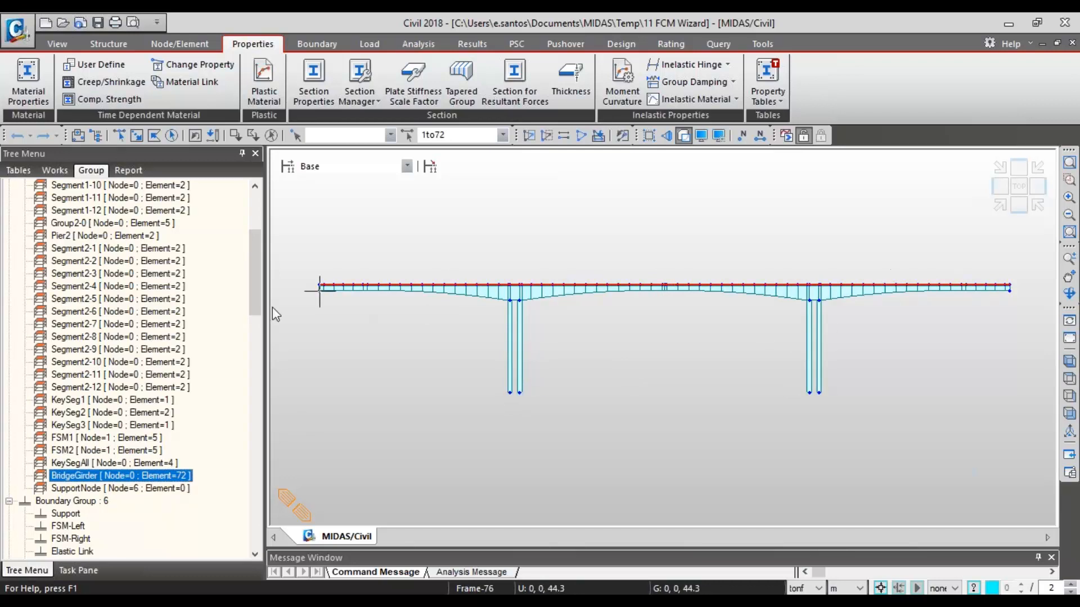
pyautogui.doubleClick(132, 489)
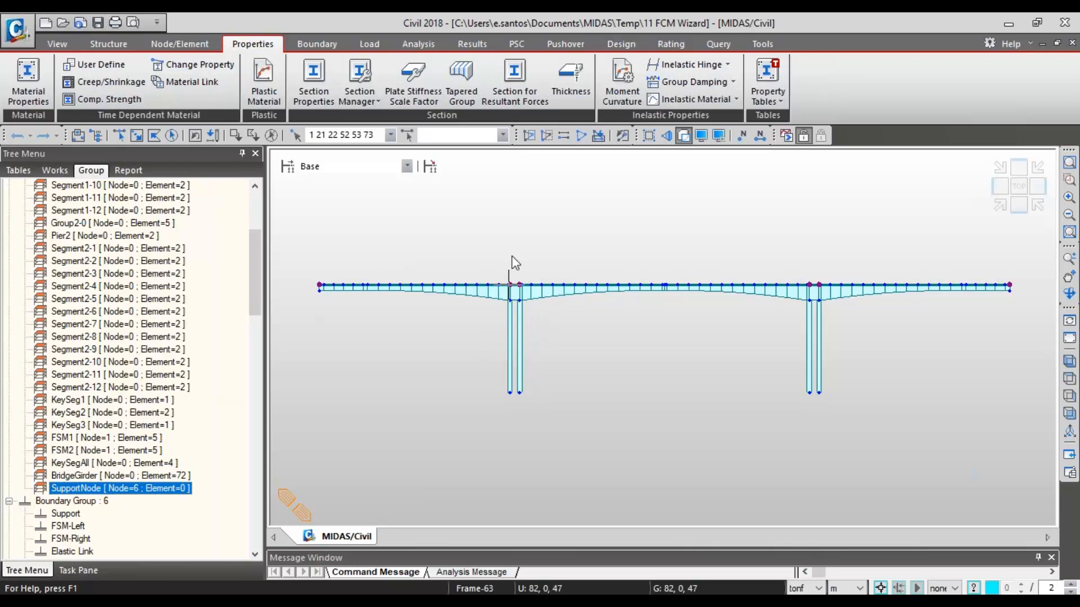
# - Run the construction stage analysis of the FCM Wizard model, and move the analysis progress window aside
pyautogui.click(786, 136)
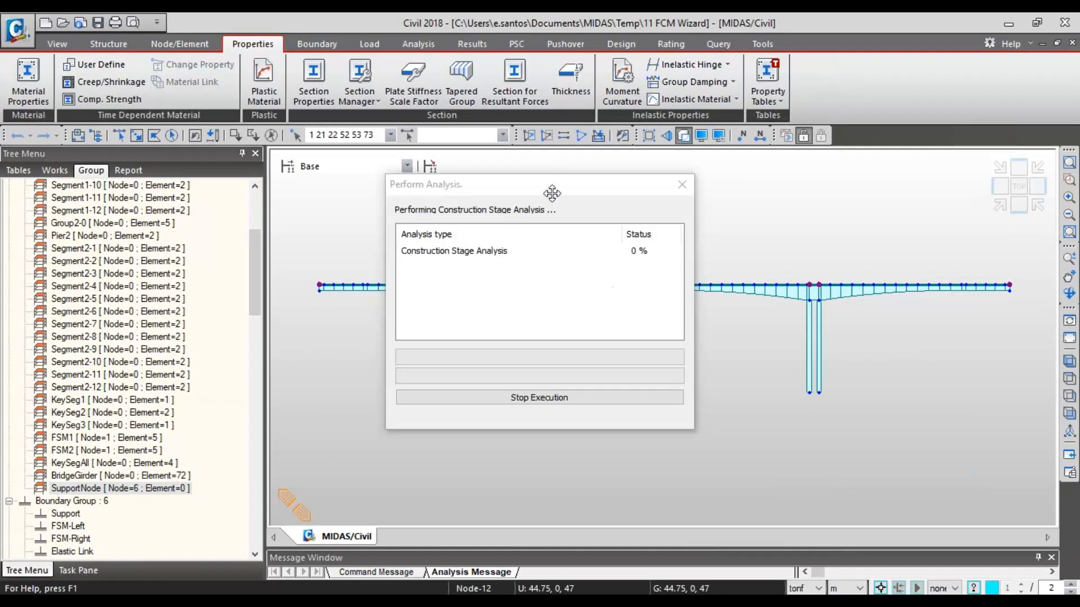
pyautogui.moveTo(552, 188); pyautogui.dragTo(635, 218)
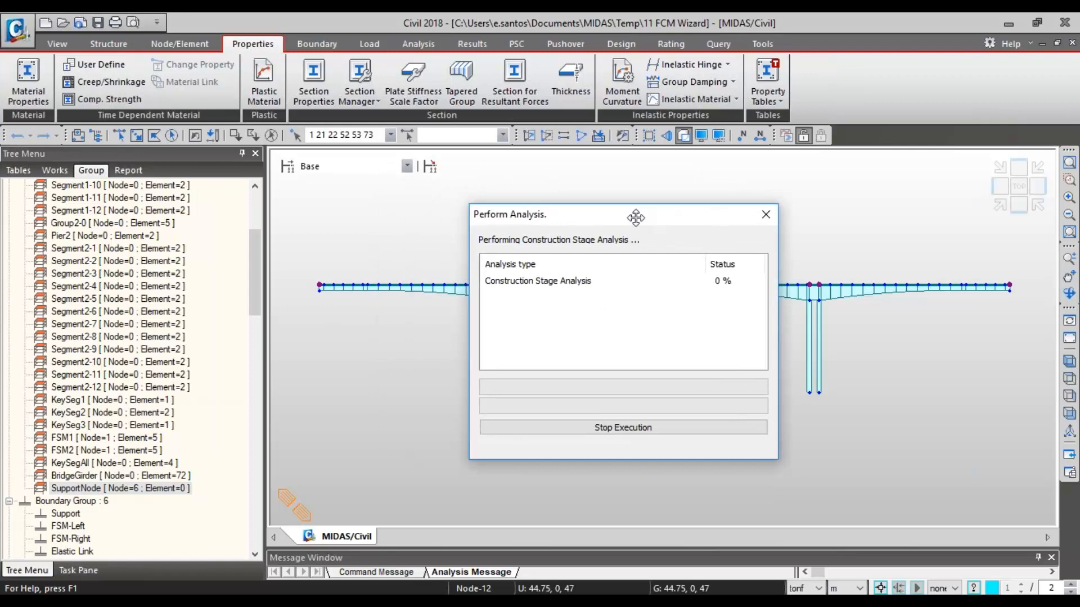
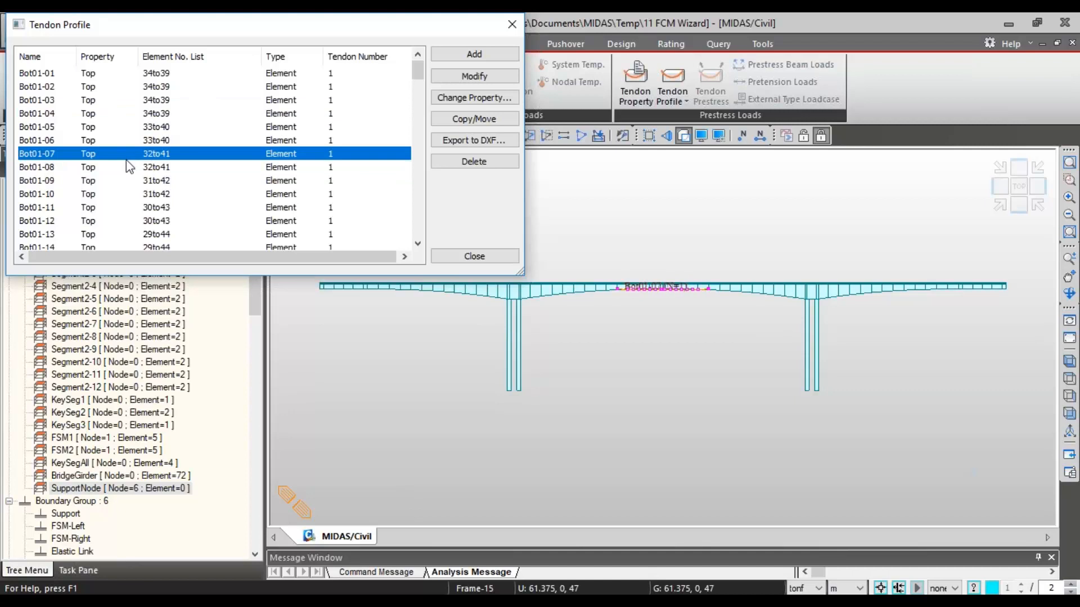
# - Examine the y and z coordinate tables of the Bot01-09 tendon profile, and close its definition without changing it
pyautogui.click(106, 195)
pyautogui.click(78, 181)
pyautogui.press('Escape')
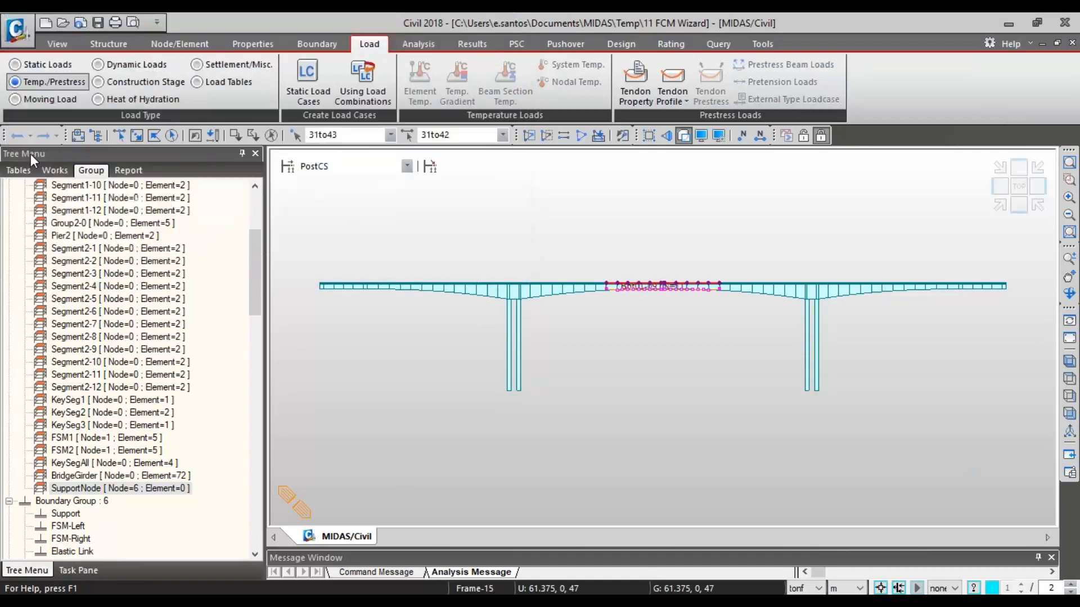
pyautogui.moveTo(5, 16); pyautogui.dragTo(280, 35)
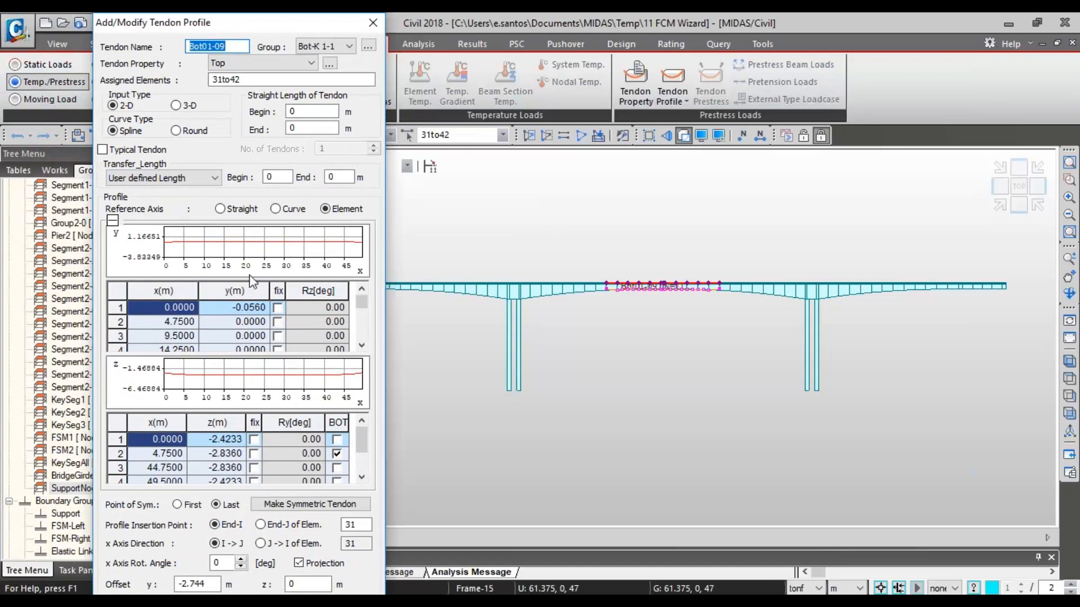
pyautogui.moveTo(165, 322); pyautogui.dragTo(191, 343)
pyautogui.click(185, 336)
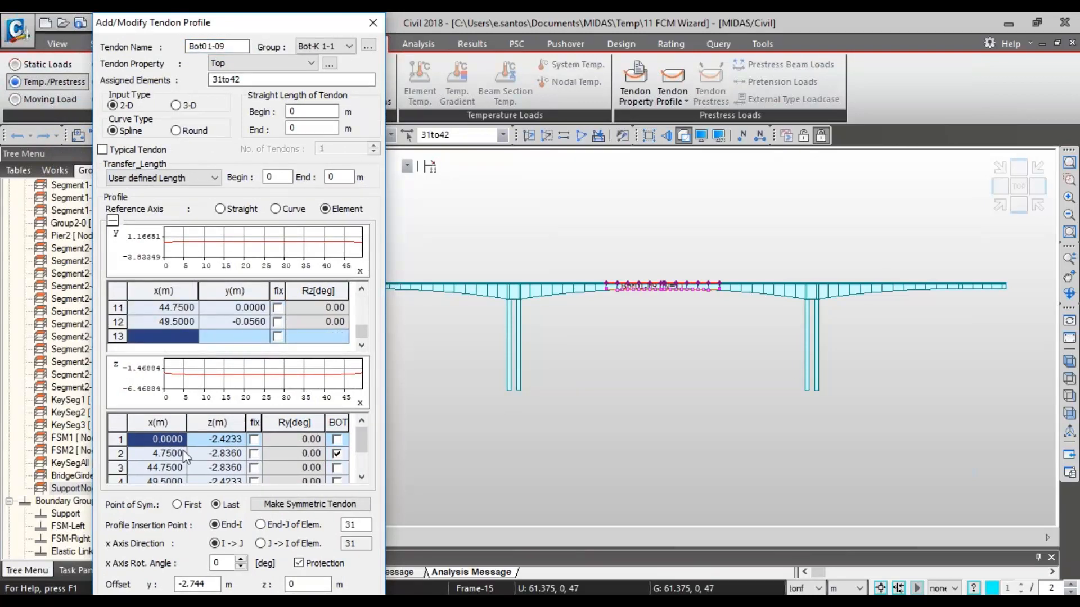
pyautogui.moveTo(183, 450); pyautogui.dragTo(226, 460)
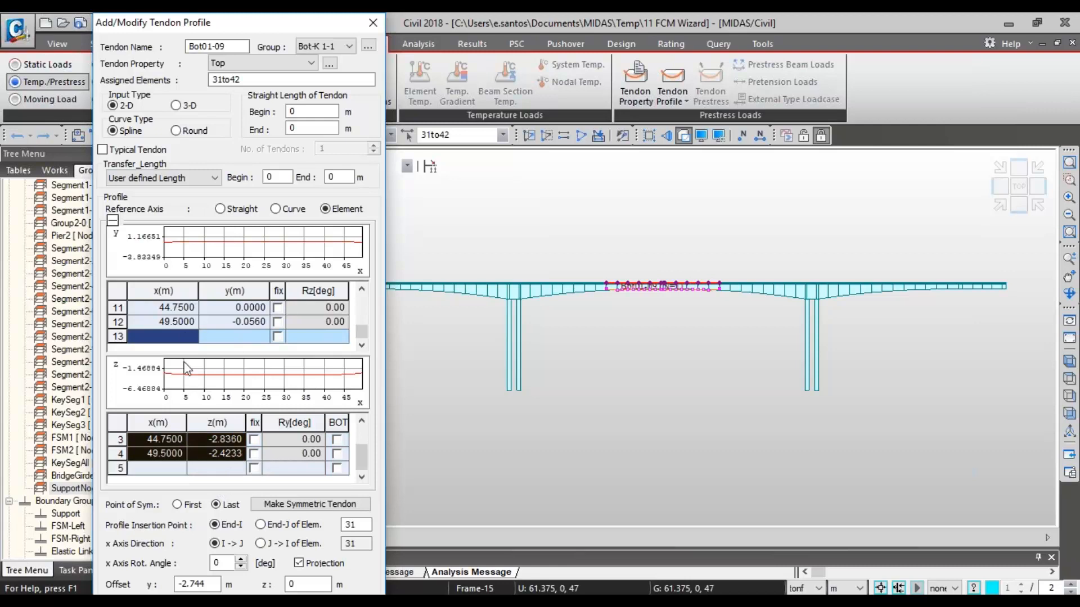
pyautogui.scroll(4, 179, 343)
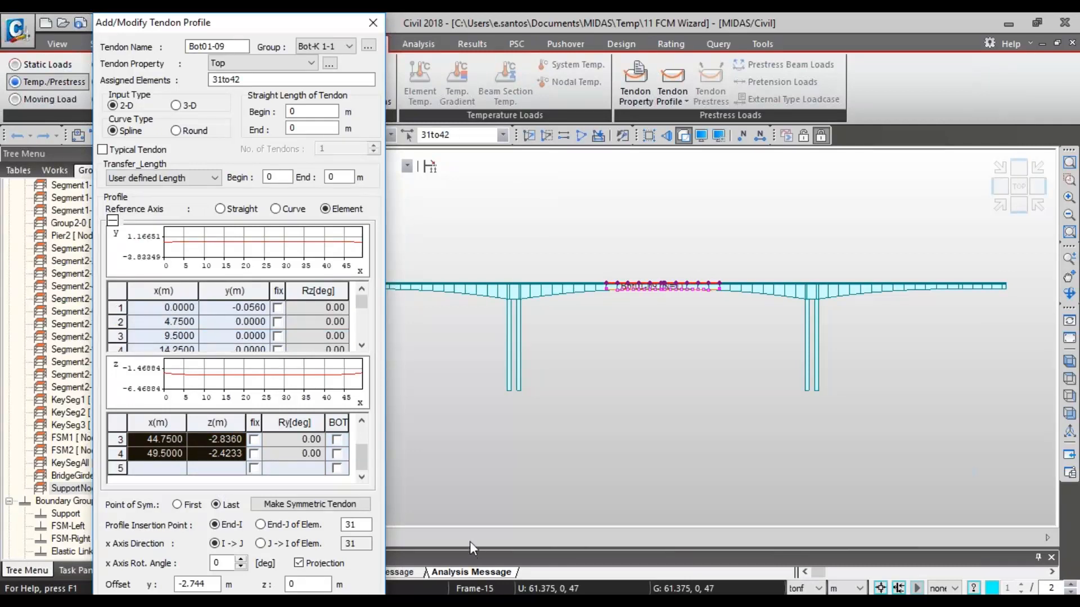
pyautogui.click(163, 443)
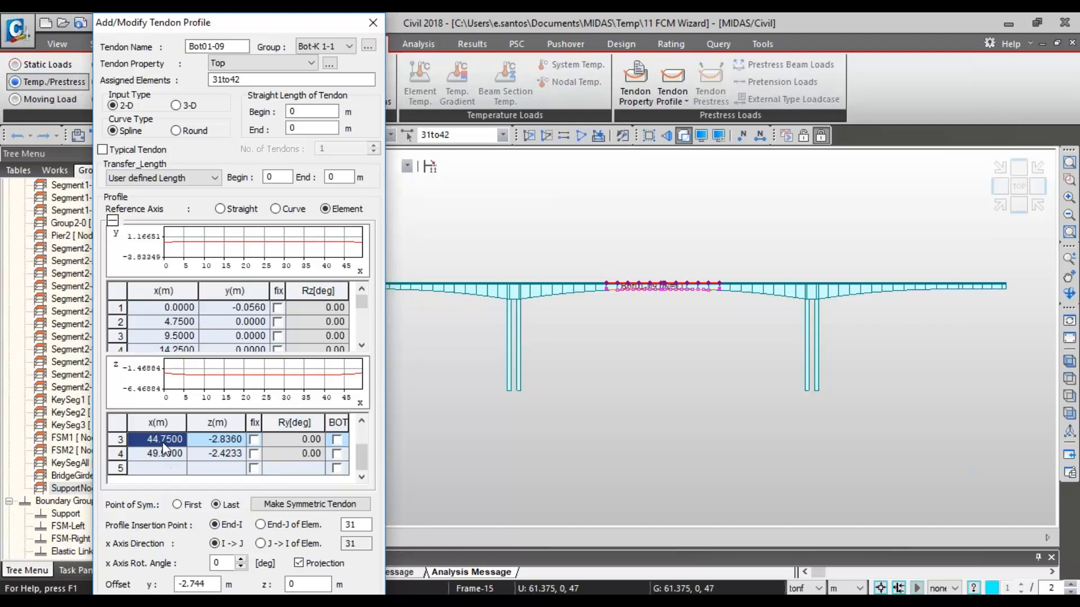
pyautogui.click(216, 441)
pyautogui.scroll(2, 215, 449)
pyautogui.moveTo(181, 440); pyautogui.dragTo(238, 487)
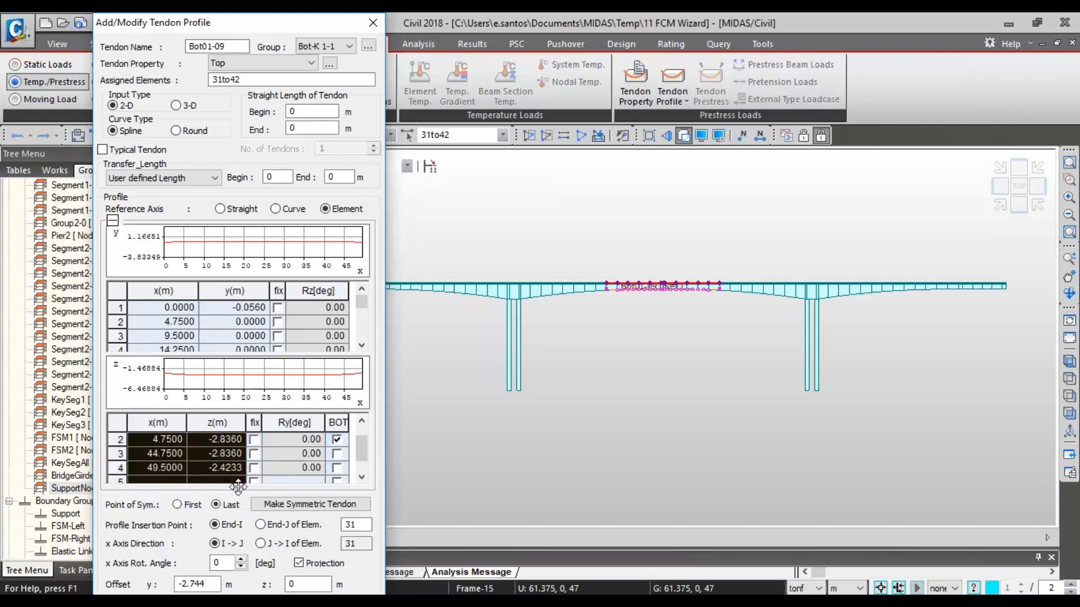
pyautogui.click(374, 23)
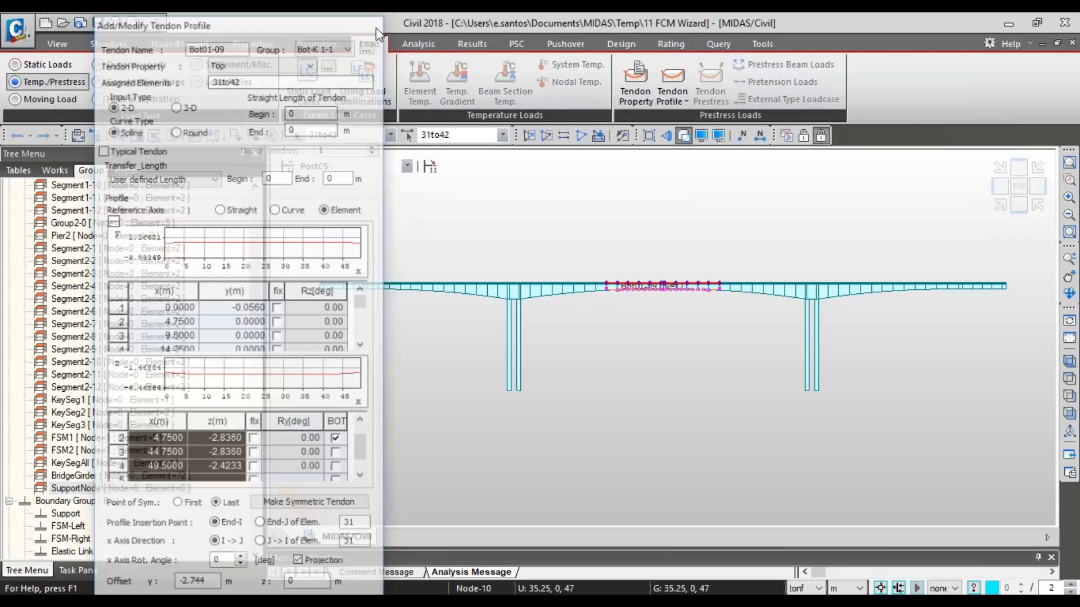
# - Compare the layouts of bottom tendons Bot01-04 to Bot01-13 at midspan by selecting them one by one, and close the tendon profile list
pyautogui.scroll(5, 697, 443)
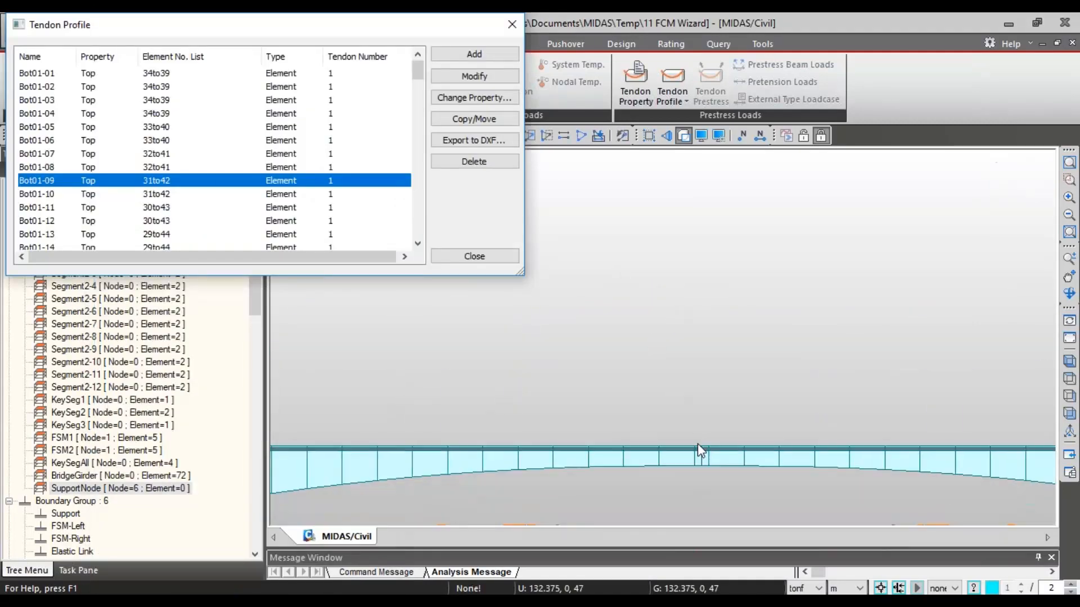
pyautogui.click(169, 207)
pyautogui.click(148, 220)
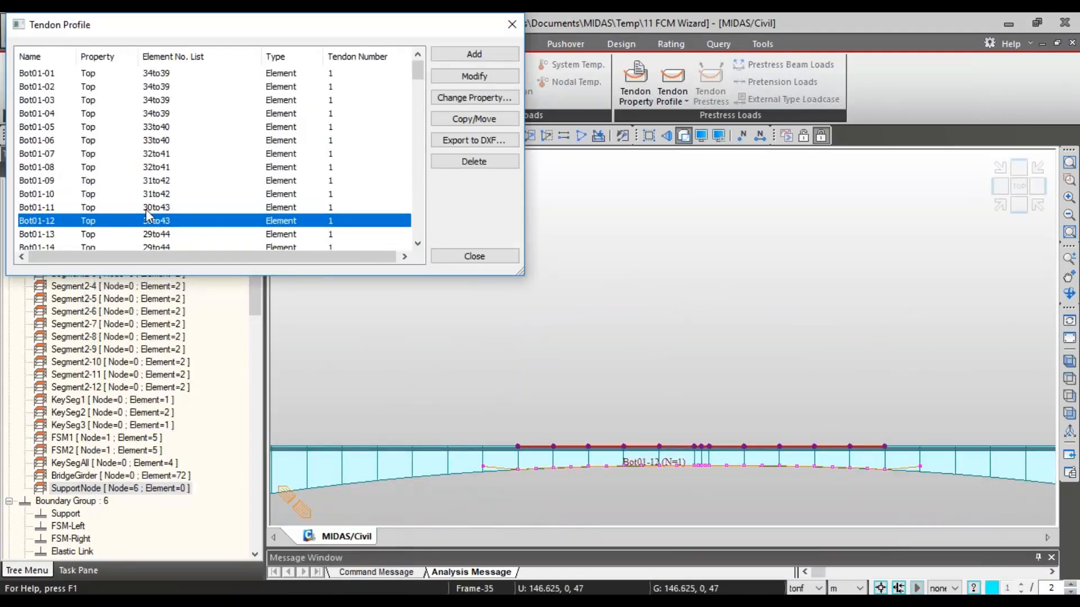
pyautogui.click(141, 200)
pyautogui.click(133, 209)
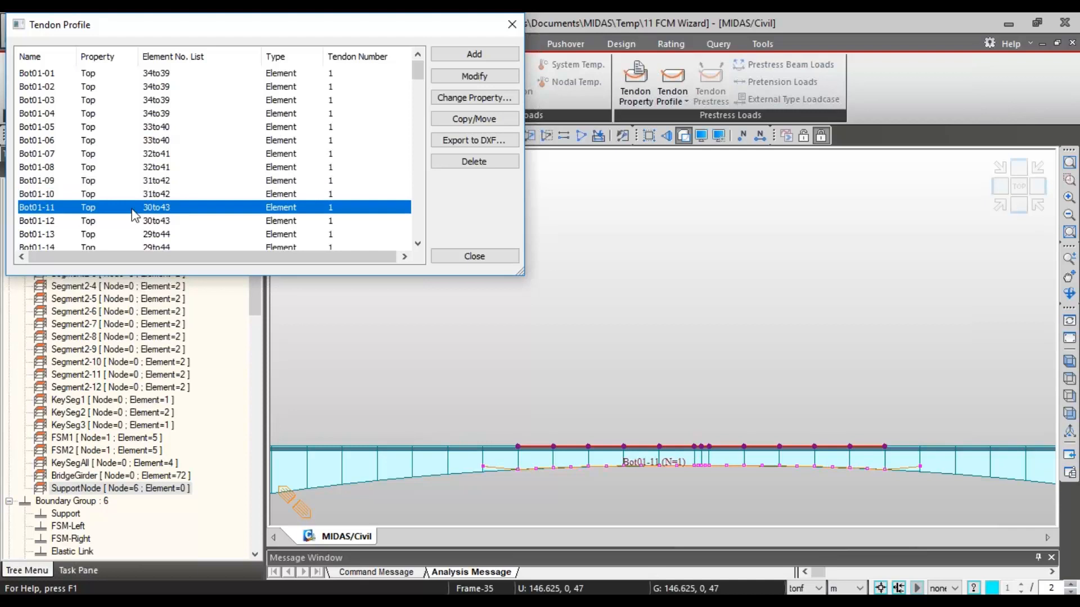
pyautogui.click(135, 221)
pyautogui.click(143, 232)
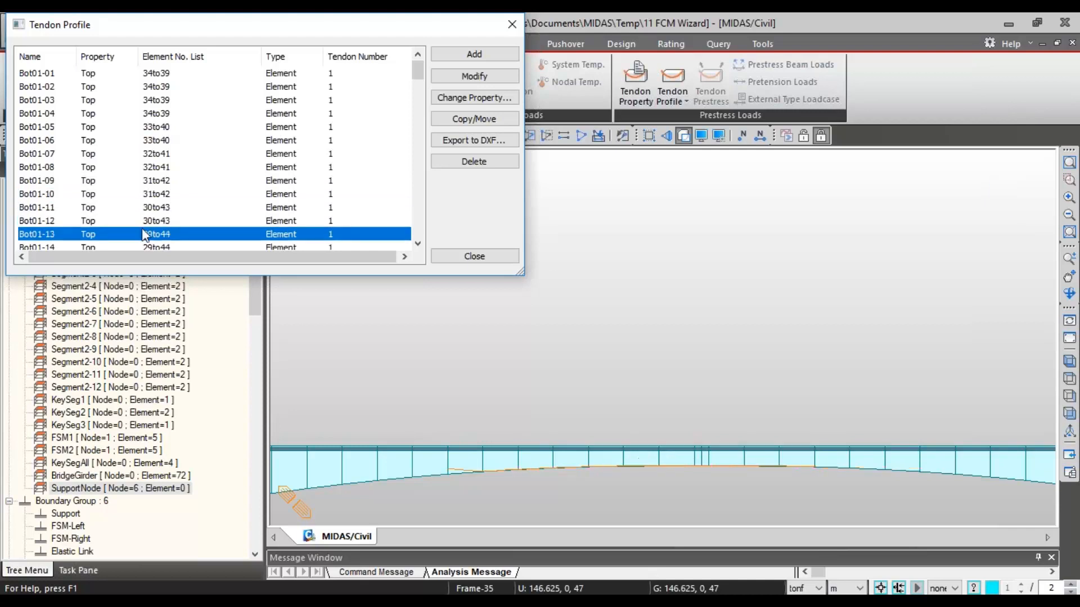
pyautogui.click(137, 194)
pyautogui.click(132, 168)
pyautogui.click(117, 141)
pyautogui.click(113, 117)
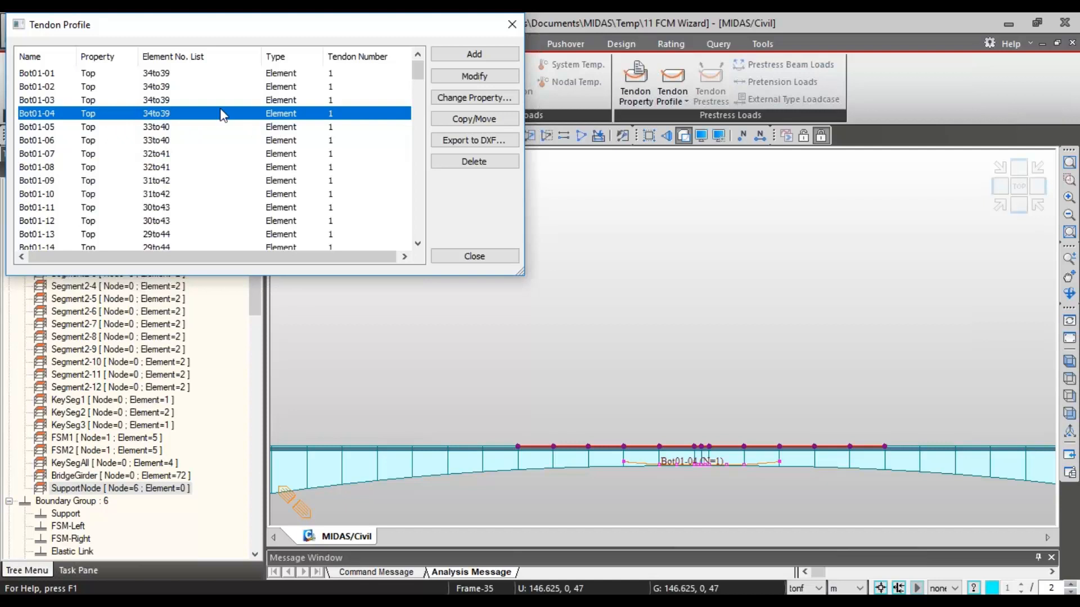
pyautogui.click(510, 25)
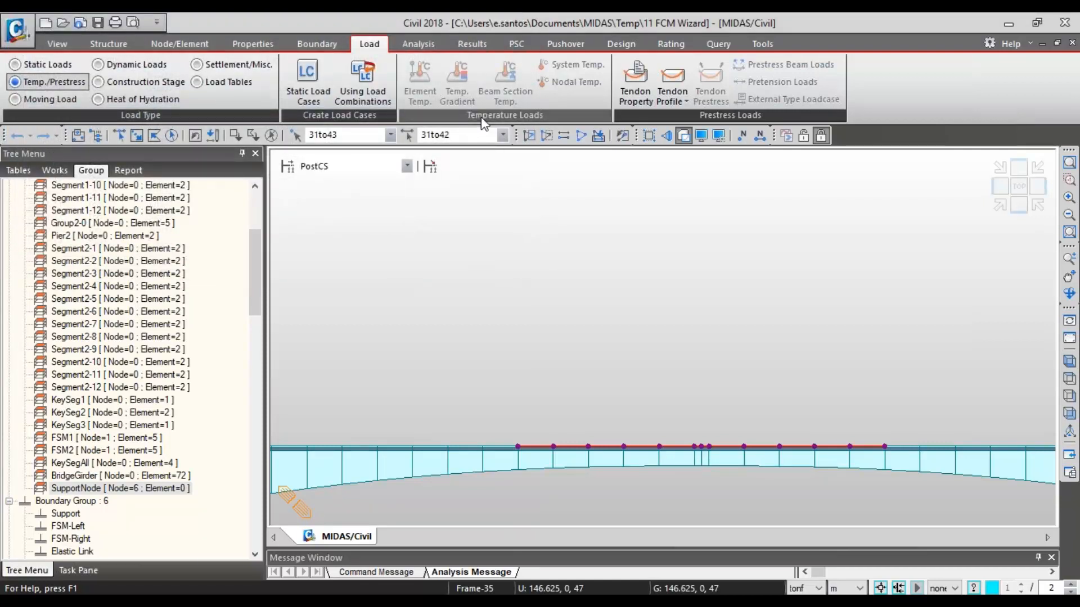
# - Review the pre-tension, post-tension and external tendon types in the Top tendon property, and close it without saving
pyautogui.click(633, 100)
pyautogui.doubleClick(509, 262)
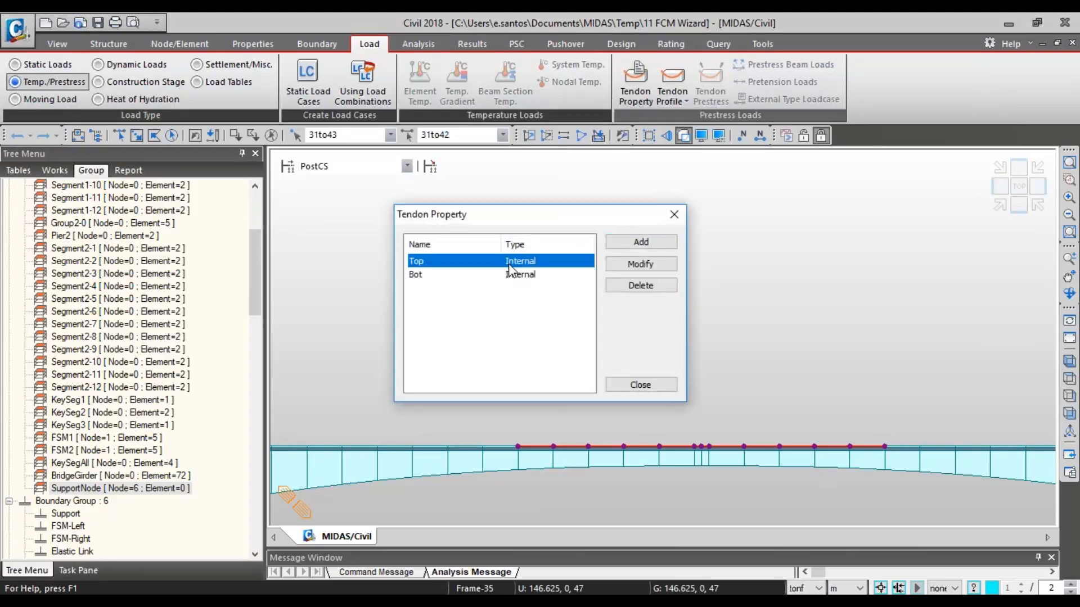
pyautogui.click(667, 184)
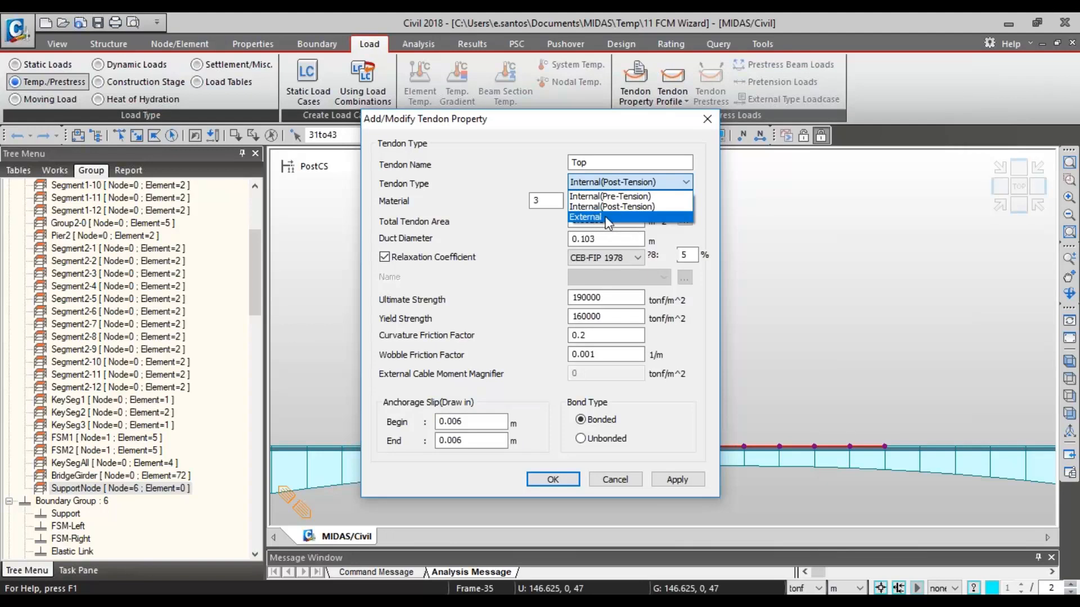
pyautogui.click(653, 195)
pyautogui.click(651, 188)
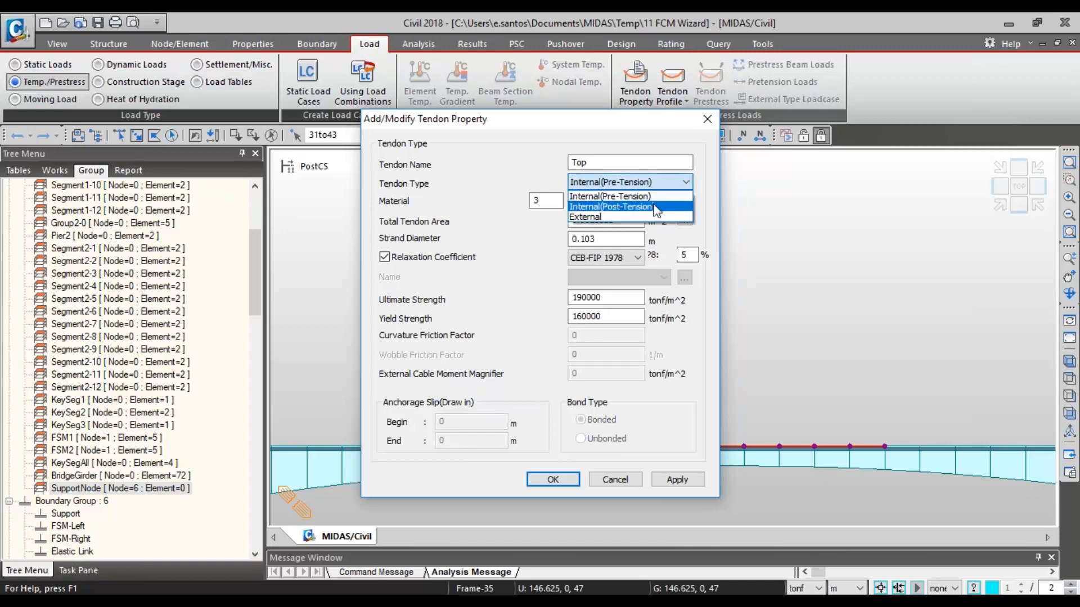
pyautogui.click(653, 205)
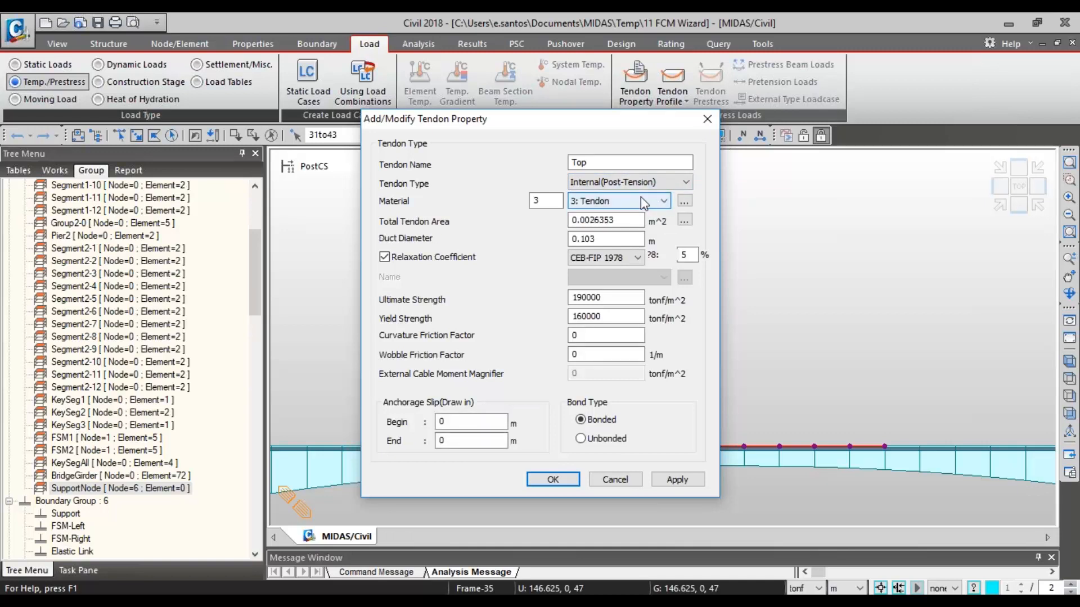
pyautogui.click(647, 182)
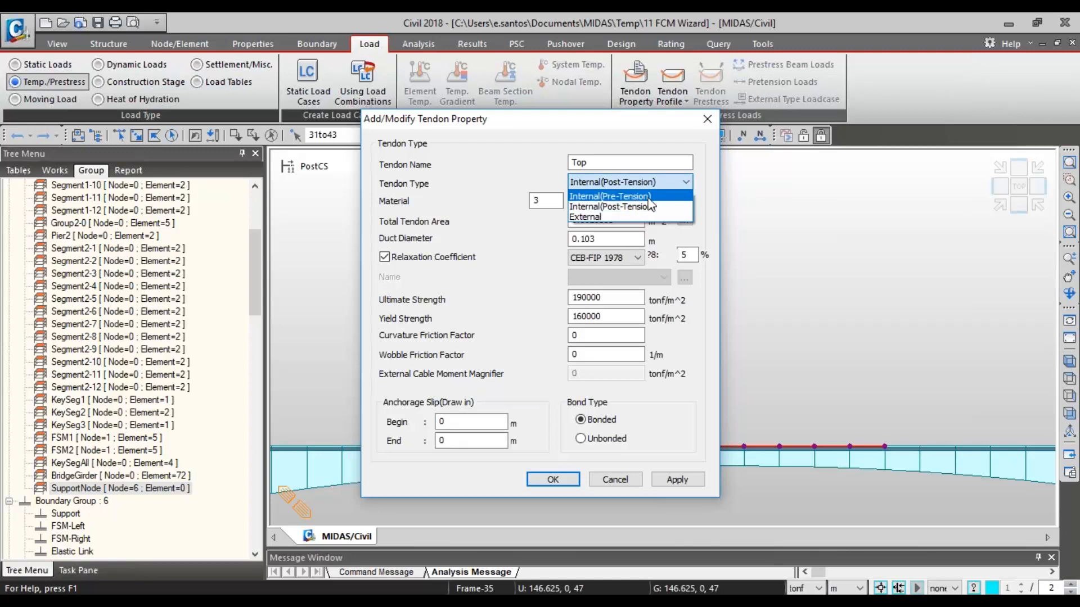
pyautogui.click(683, 159)
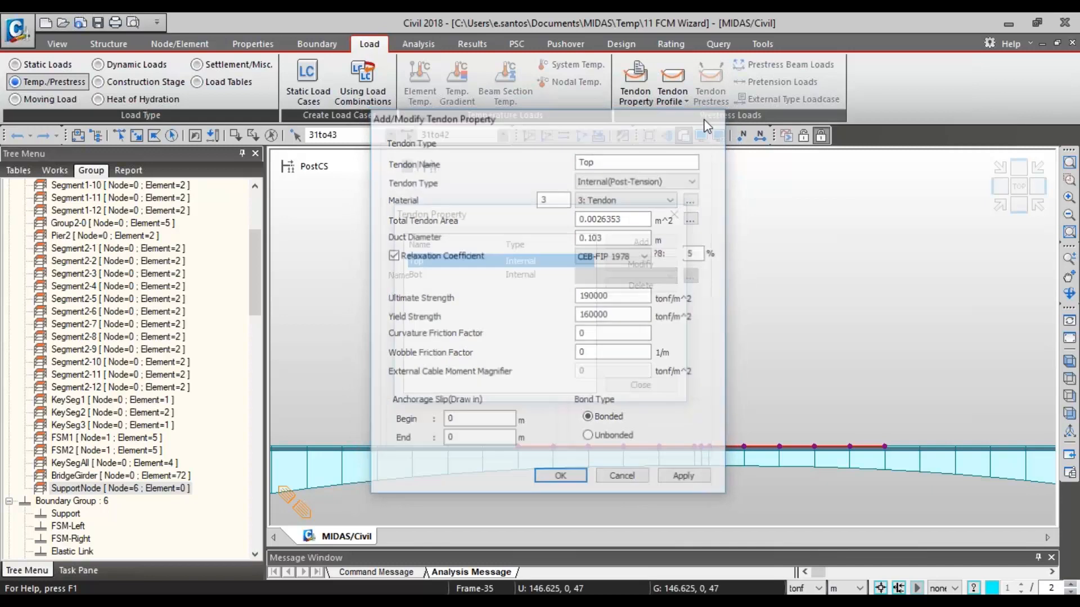
pyautogui.click(676, 218)
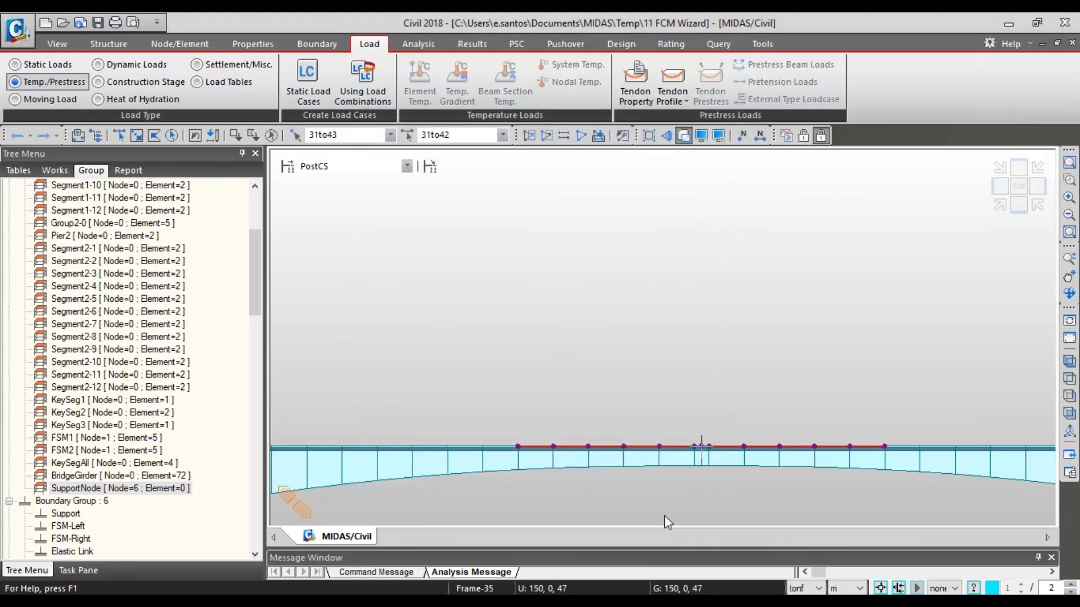
# - In the front view with nothing selected, confirm FCM Camber Control with the BridgeGirder, SupportNode and KeySegAll groups
pyautogui.scroll(-3, 706, 382)
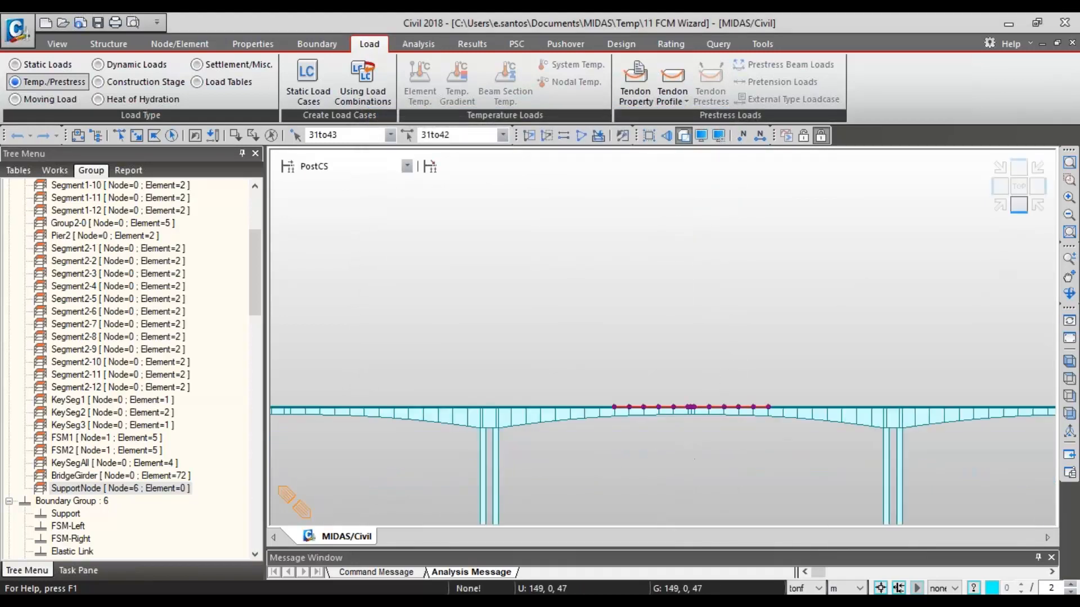
pyautogui.click(1019, 205)
pyautogui.click(268, 138)
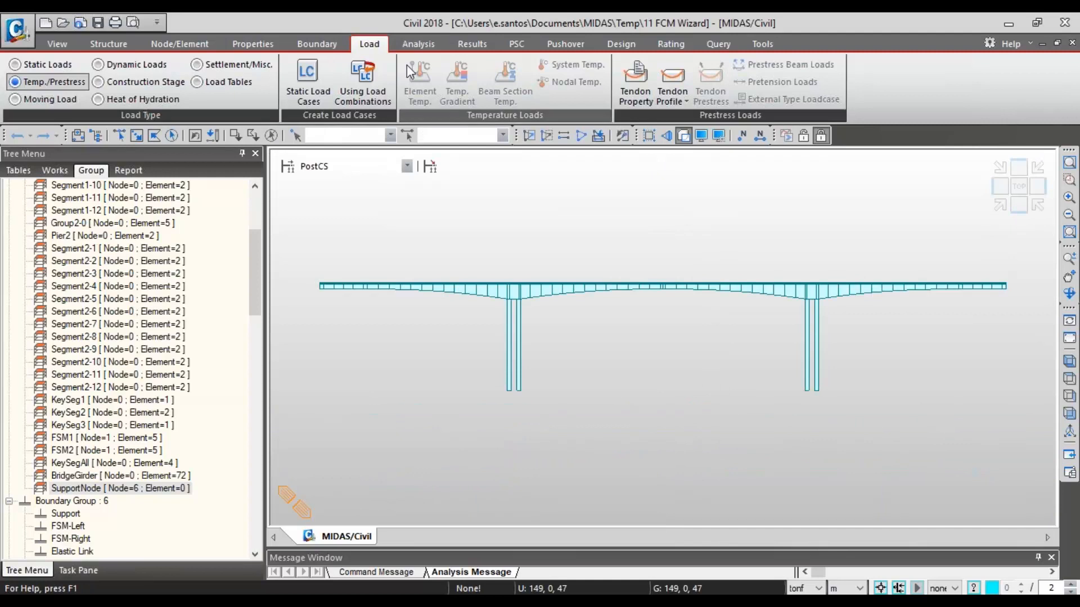
pyautogui.click(467, 45)
pyautogui.click(710, 83)
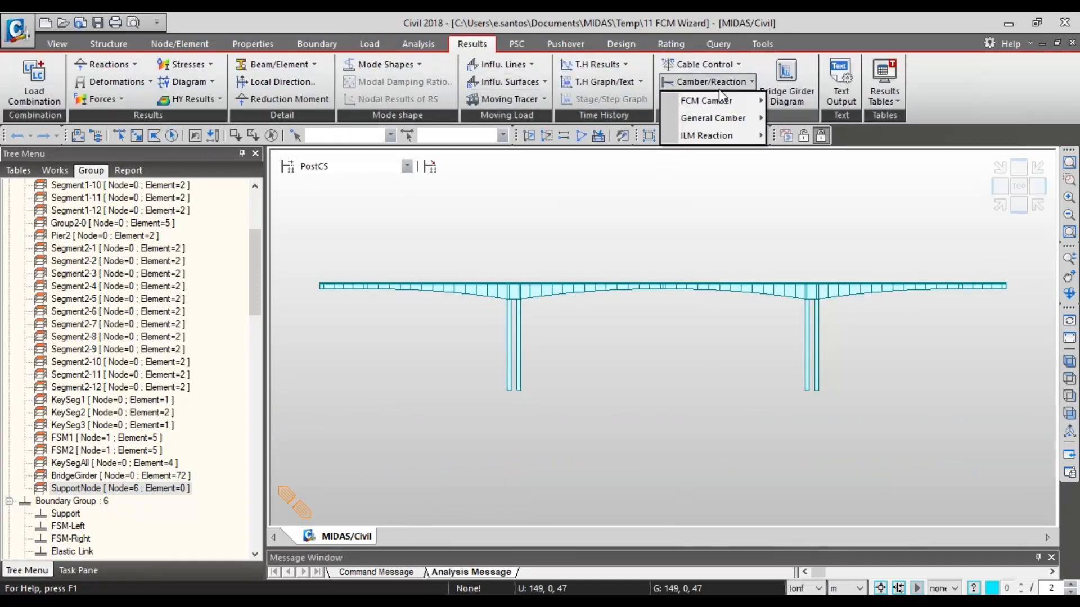
pyautogui.moveTo(749, 102)
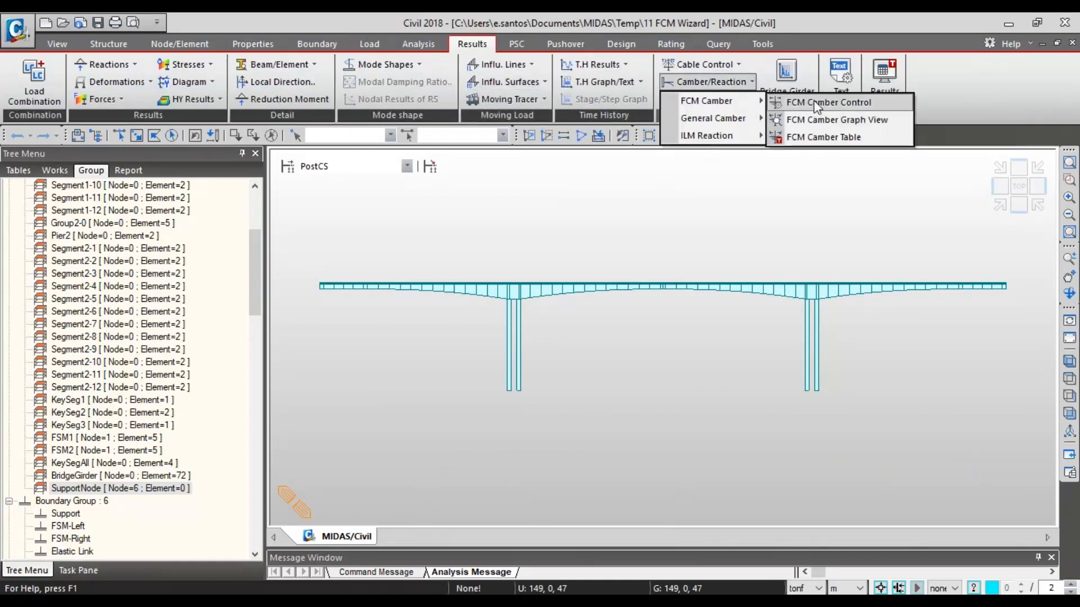
pyautogui.click(842, 104)
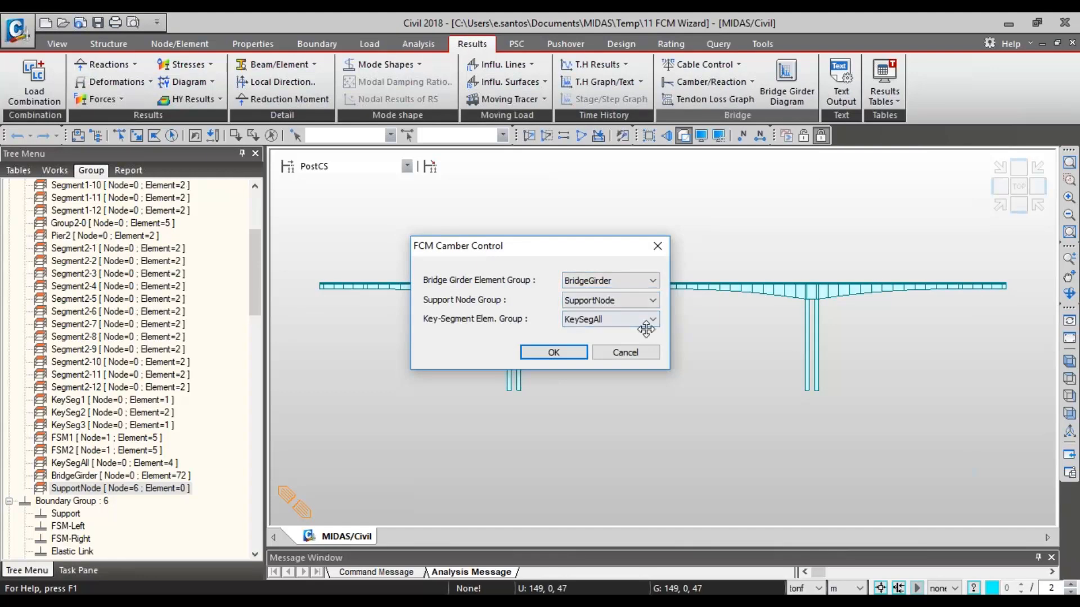
pyautogui.click(554, 352)
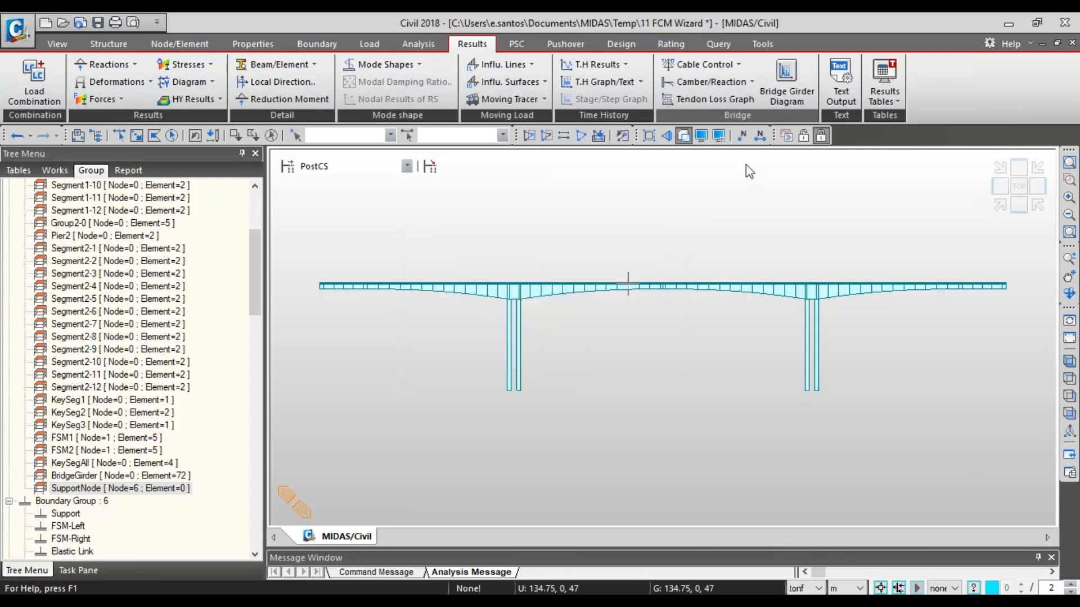
# - Plot the FCM camber graph for the Summation load case, and maximize the graph window
pyautogui.click(735, 84)
pyautogui.moveTo(714, 107)
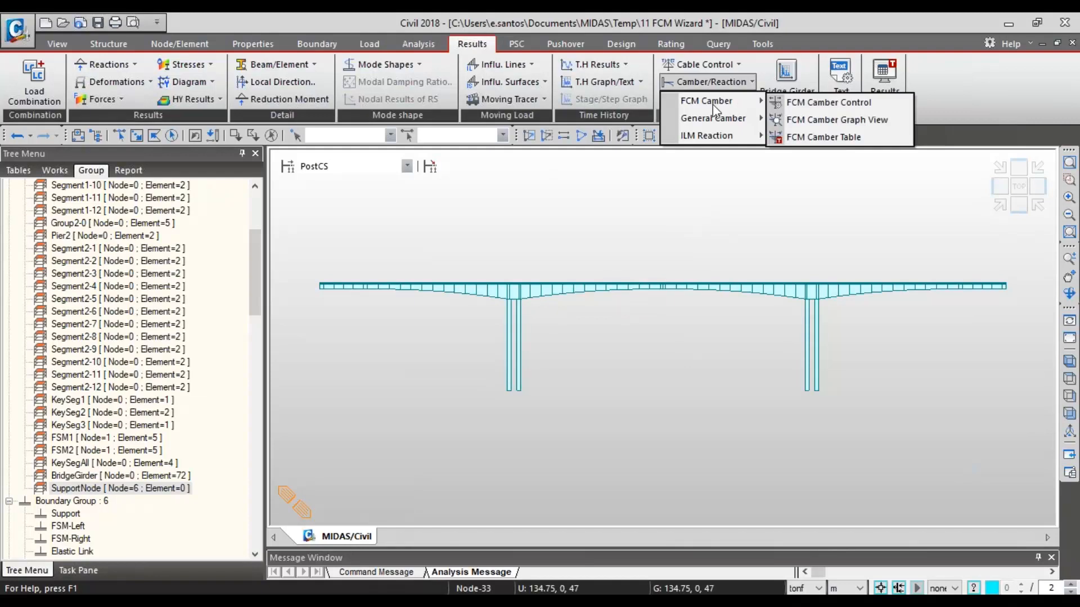
pyautogui.click(806, 125)
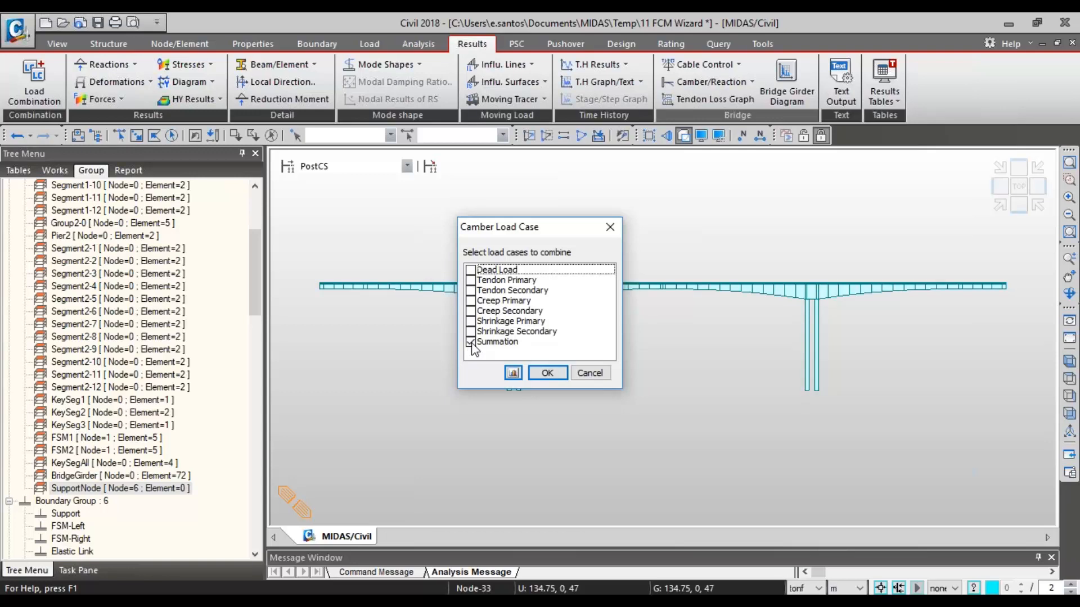
pyautogui.click(547, 373)
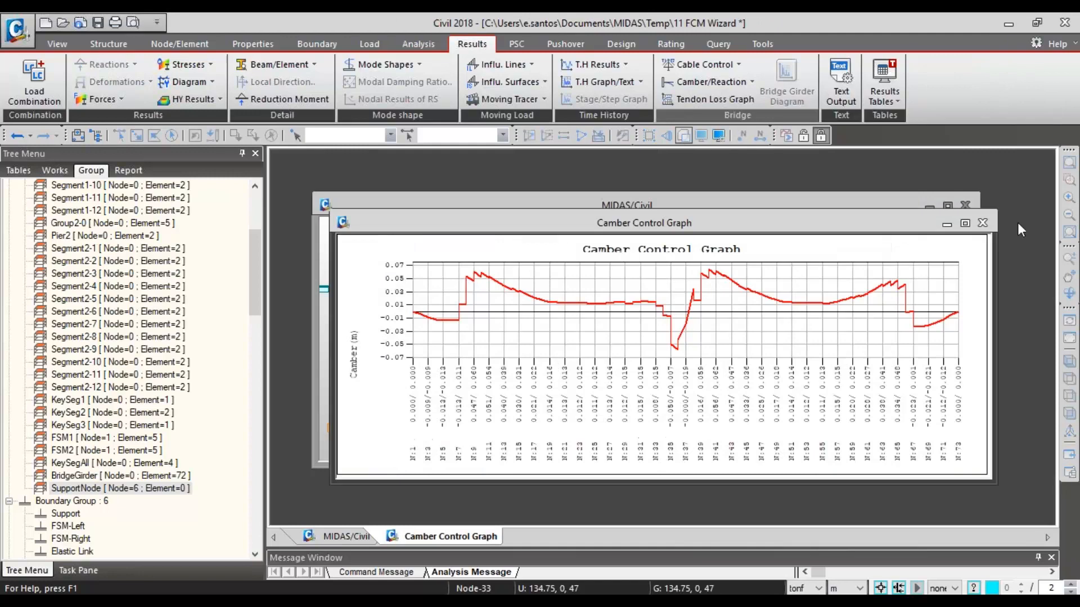
pyautogui.click(965, 224)
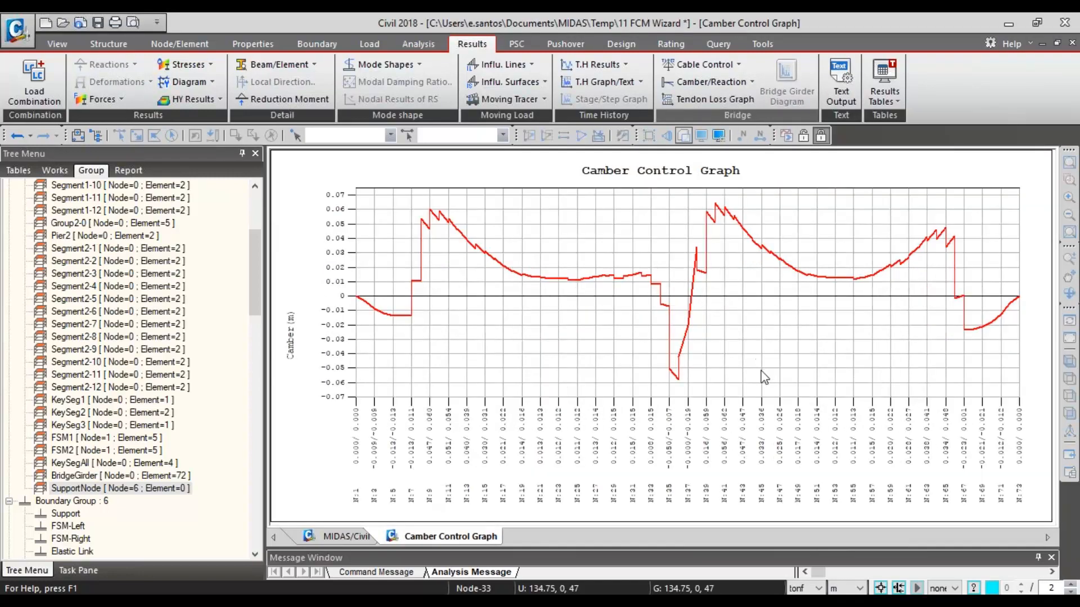
# - Magnify the camber graph between nodes 7 and 34 for a closer look, and restore its full extent
pyautogui.moveTo(668, 378); pyautogui.dragTo(415, 315)
pyautogui.rightClick(430, 304)
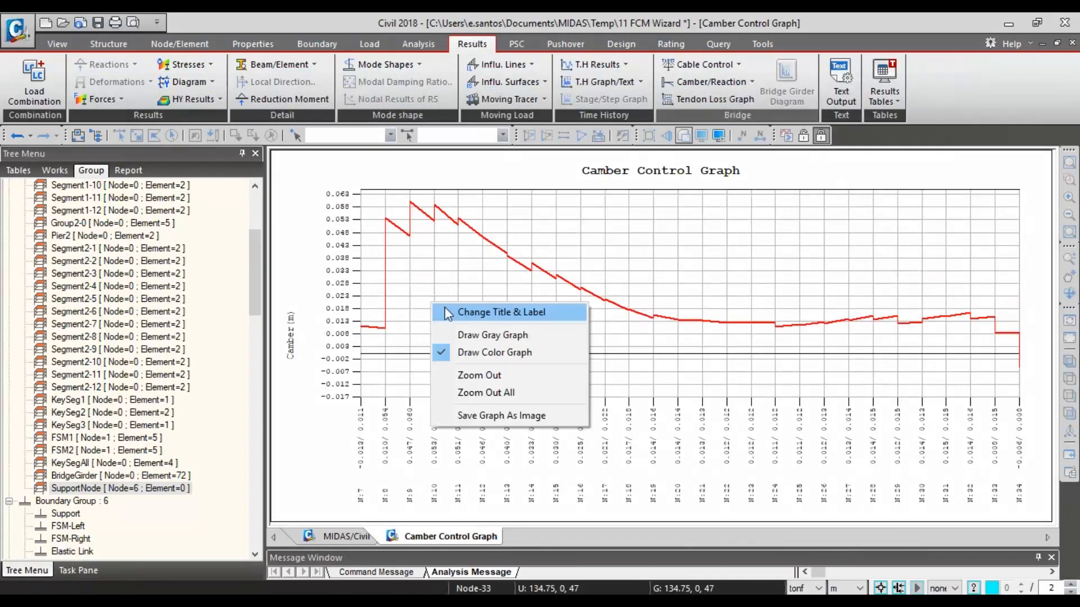
pyautogui.click(524, 376)
pyautogui.rightClick(526, 346)
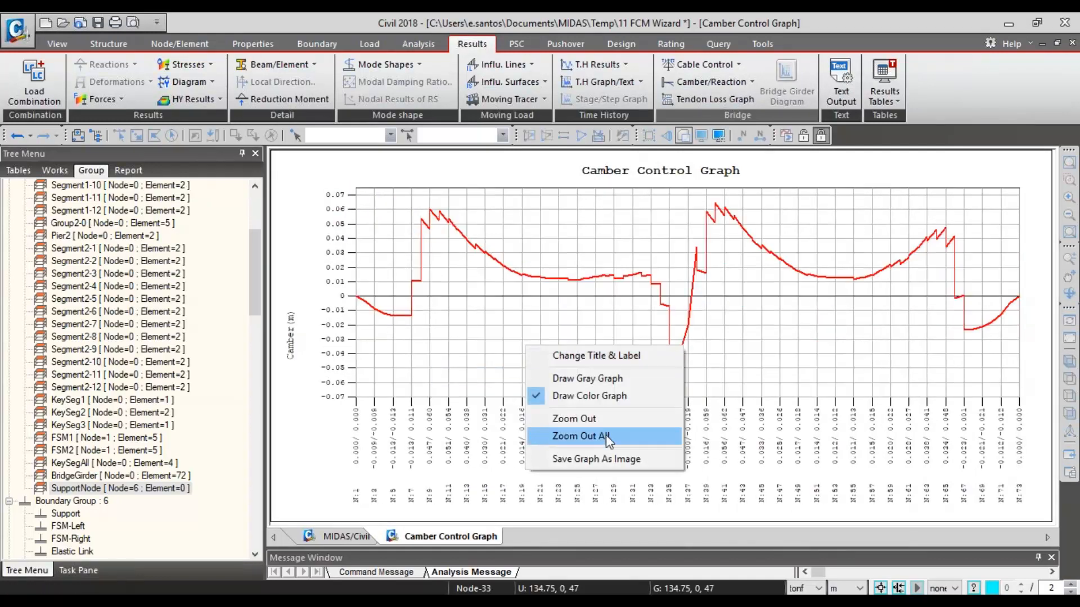
pyautogui.click(605, 434)
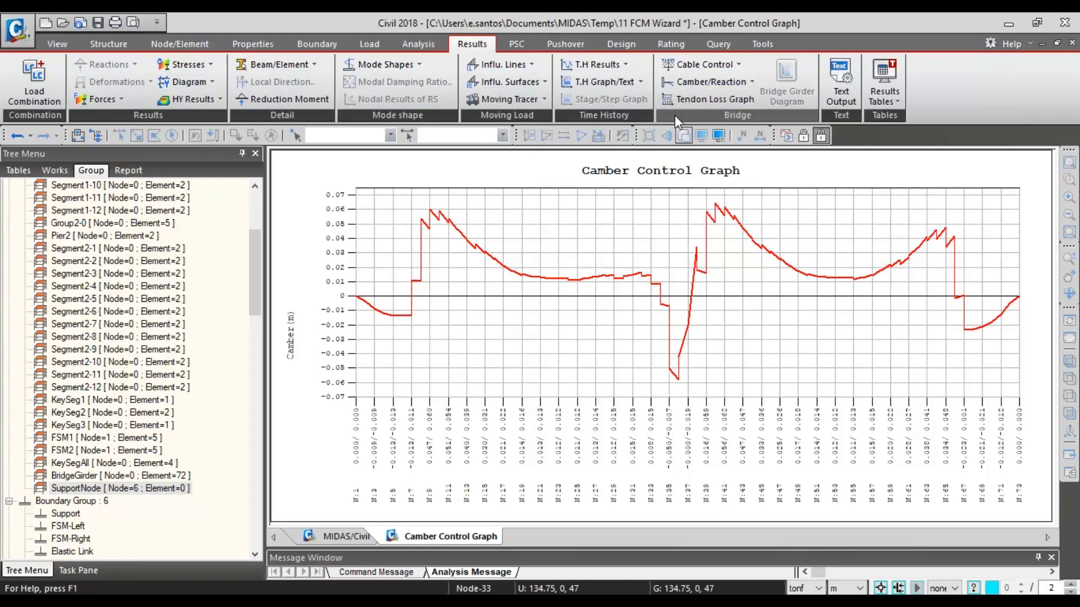
# - Open the FCM camber table listing camber by construction stage and node
pyautogui.click(705, 82)
pyautogui.moveTo(726, 102)
pyautogui.click(820, 136)
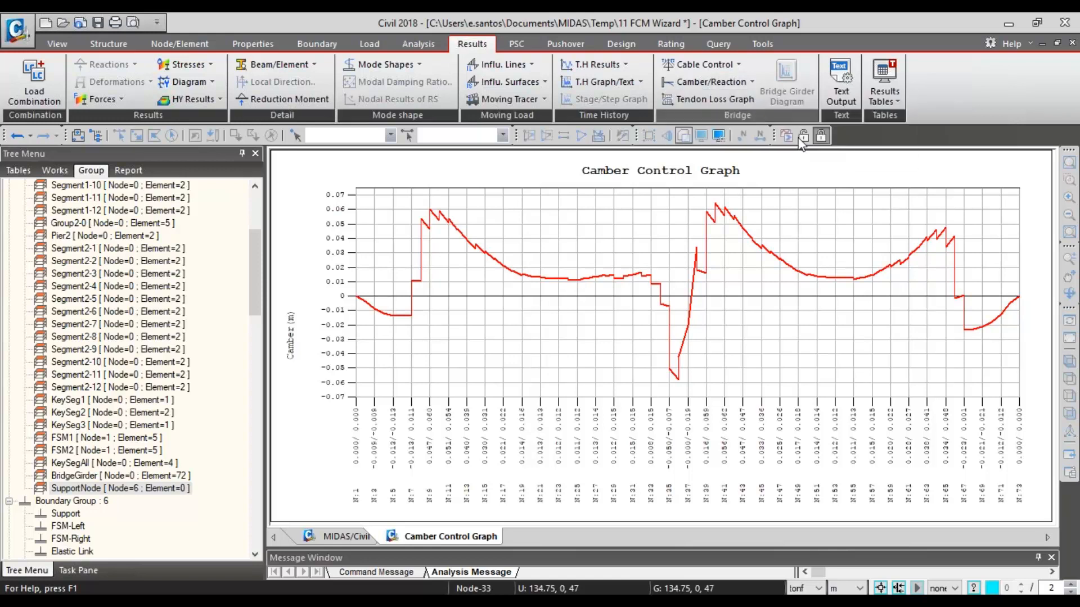
pyautogui.click(546, 373)
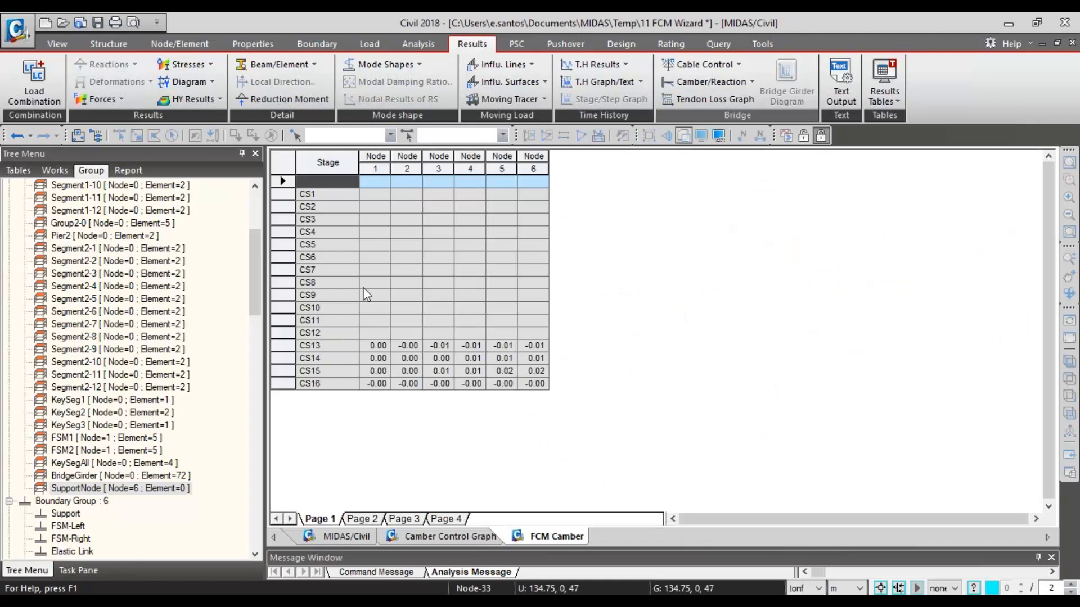
# - Examine the stage-by-stage camber values on Page 2 of the table, following the first value of nodes 8 to 16
pyautogui.click(366, 520)
pyautogui.click(377, 346)
pyautogui.click(407, 345)
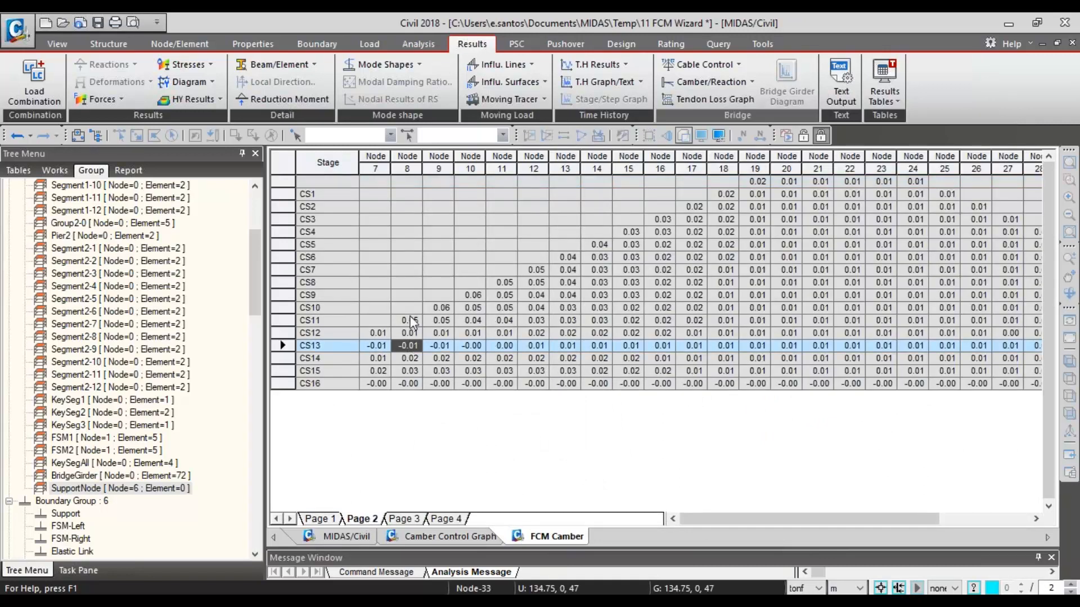
pyautogui.moveTo(412, 321); pyautogui.dragTo(647, 147)
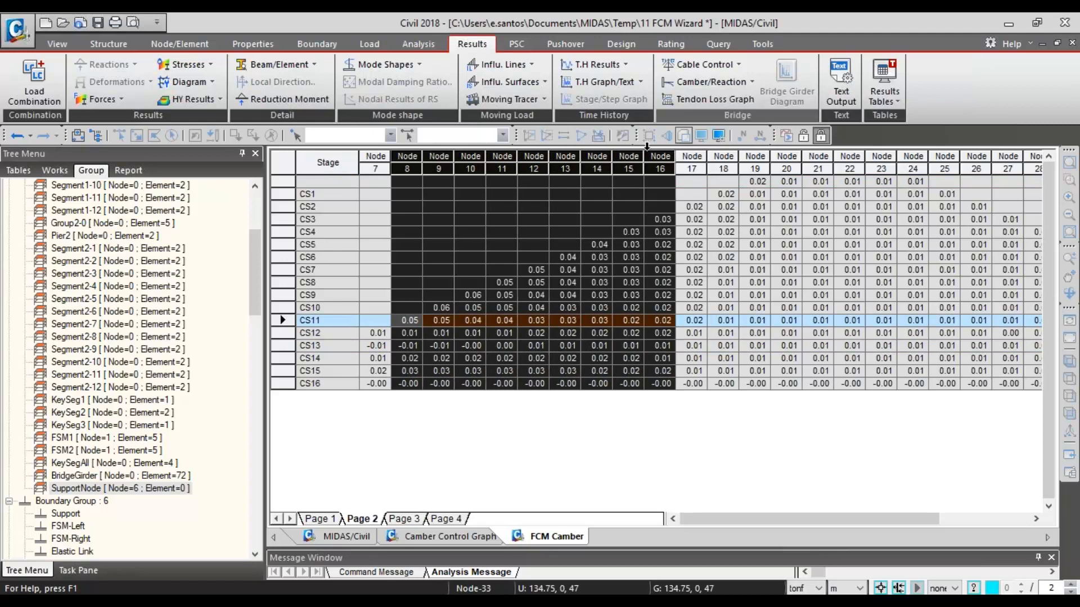
pyautogui.click(664, 221)
pyautogui.click(634, 232)
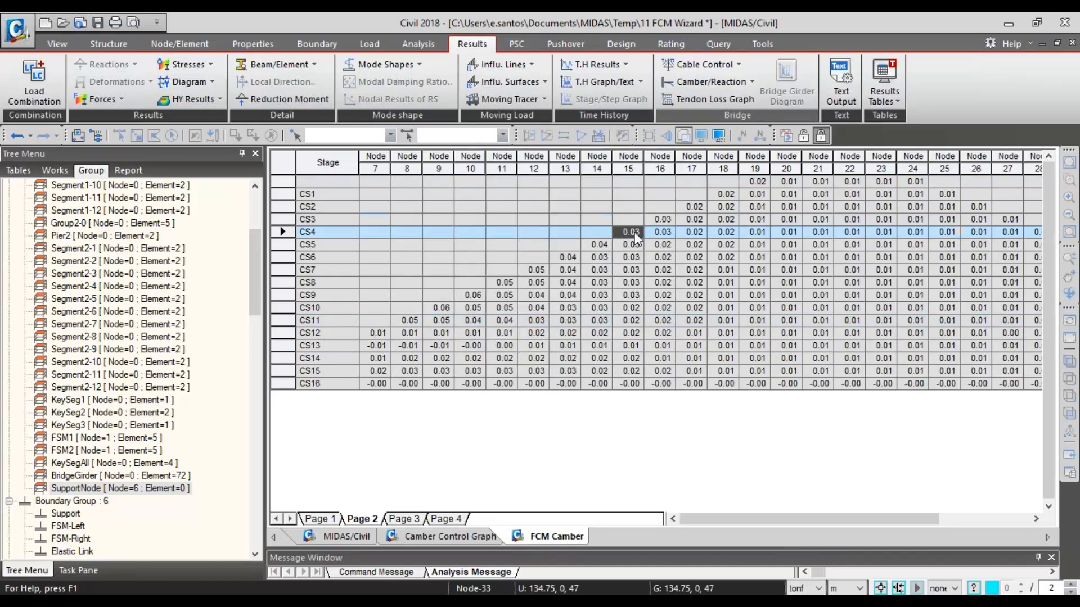
pyautogui.click(596, 244)
pyautogui.click(558, 256)
pyautogui.click(504, 283)
pyautogui.click(498, 295)
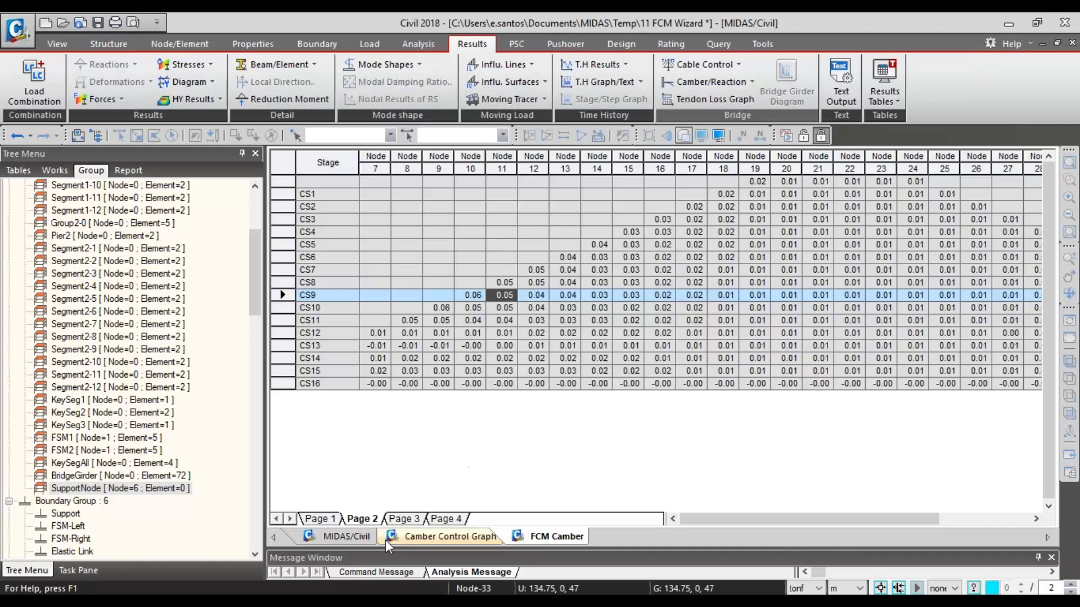
# - Examine the camber values by stage on Page 3 of the table, and bring up Page 4
pyautogui.click(410, 519)
pyautogui.moveTo(617, 266); pyautogui.dragTo(618, 262)
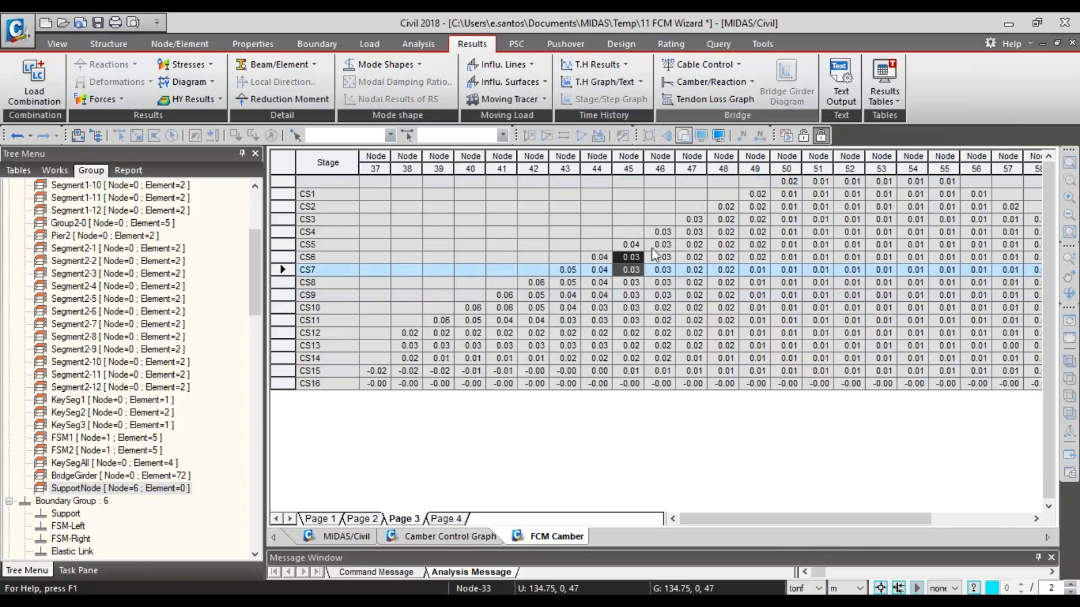
pyautogui.click(652, 247)
pyautogui.click(630, 244)
pyautogui.click(558, 260)
pyautogui.click(535, 283)
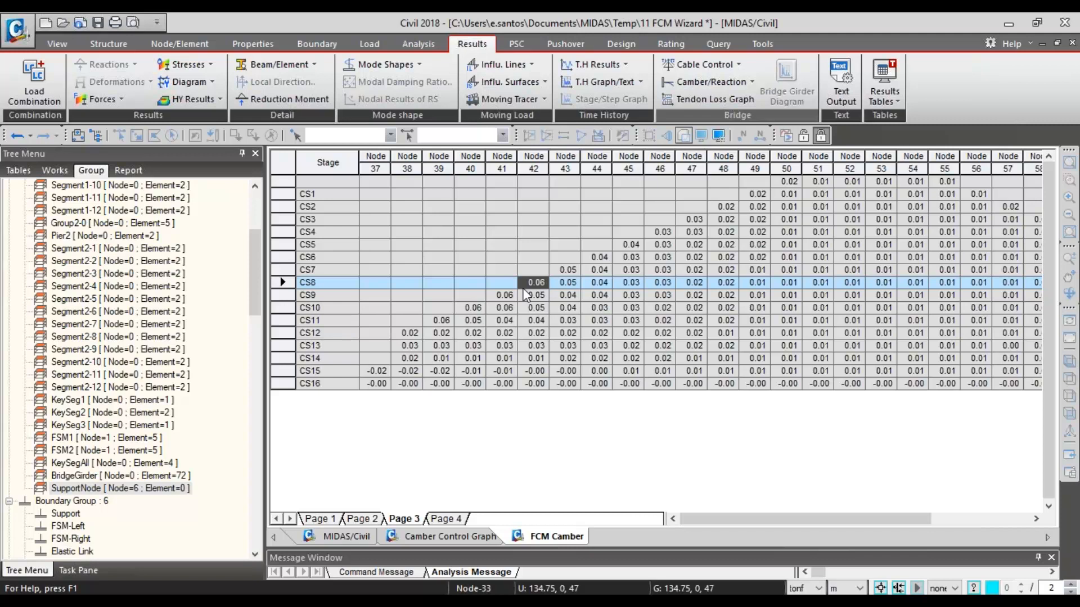
pyautogui.click(448, 519)
# - Return to the model view with the works tree shown, and open the Tendon Time-dependent Loss Graph
pyautogui.click(348, 537)
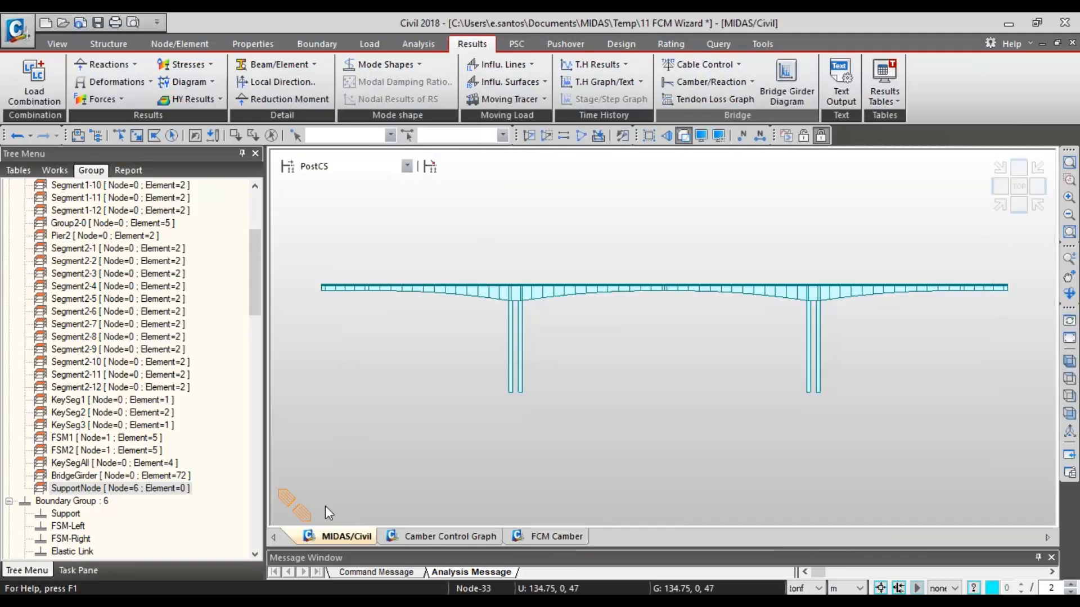
pyautogui.scroll(5, 256, 298)
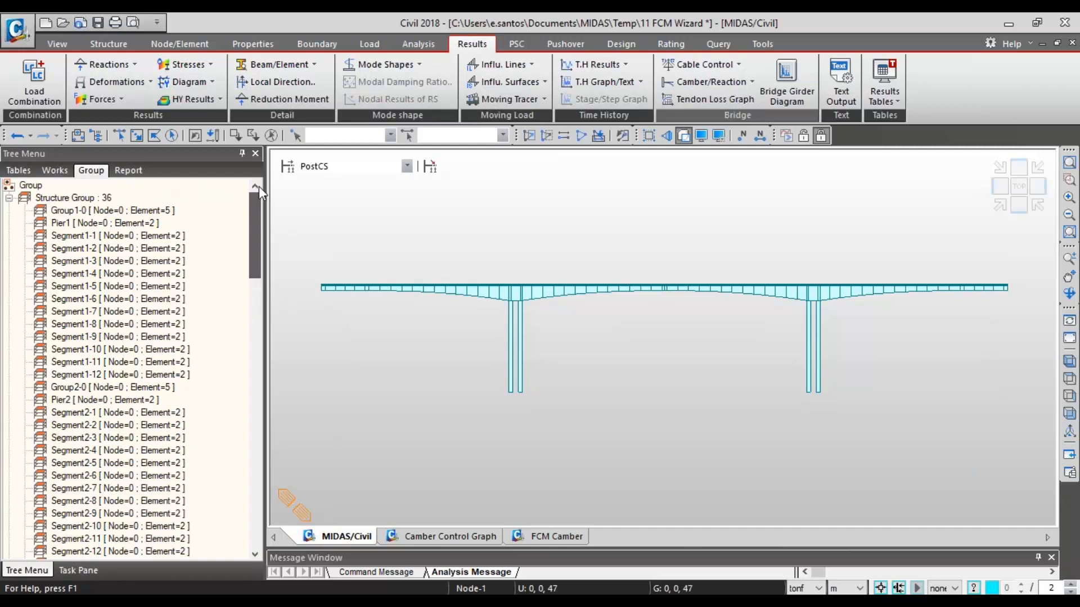
pyautogui.click(67, 168)
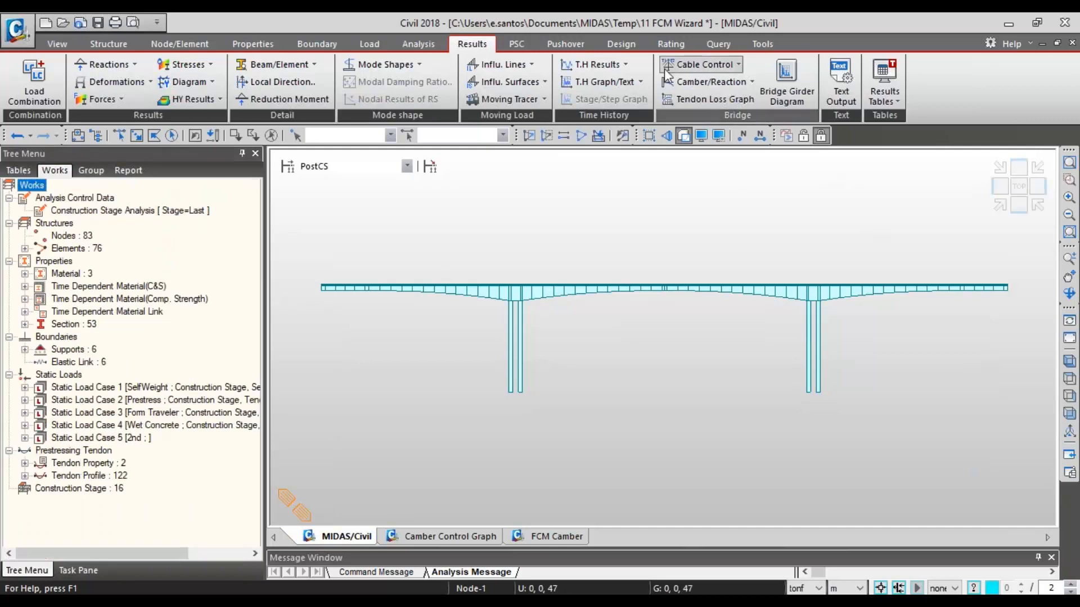
pyautogui.click(703, 101)
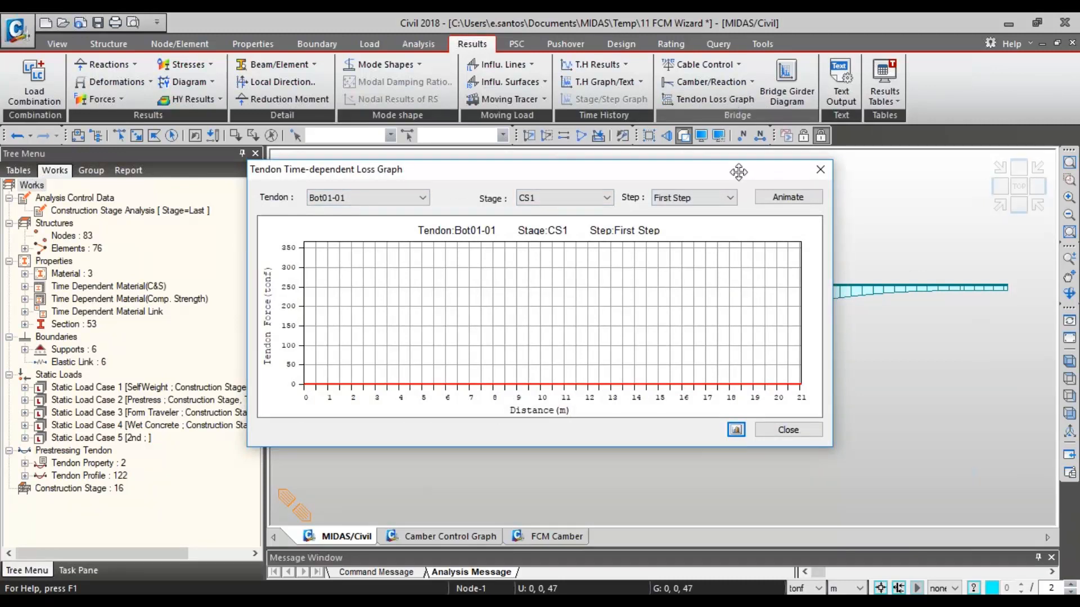
pyautogui.moveTo(739, 171); pyautogui.dragTo(793, 197)
# - Browse the bottom, FSM and top tendons in the loss graph, and settle on tendon Top01-01
pyautogui.click(394, 223)
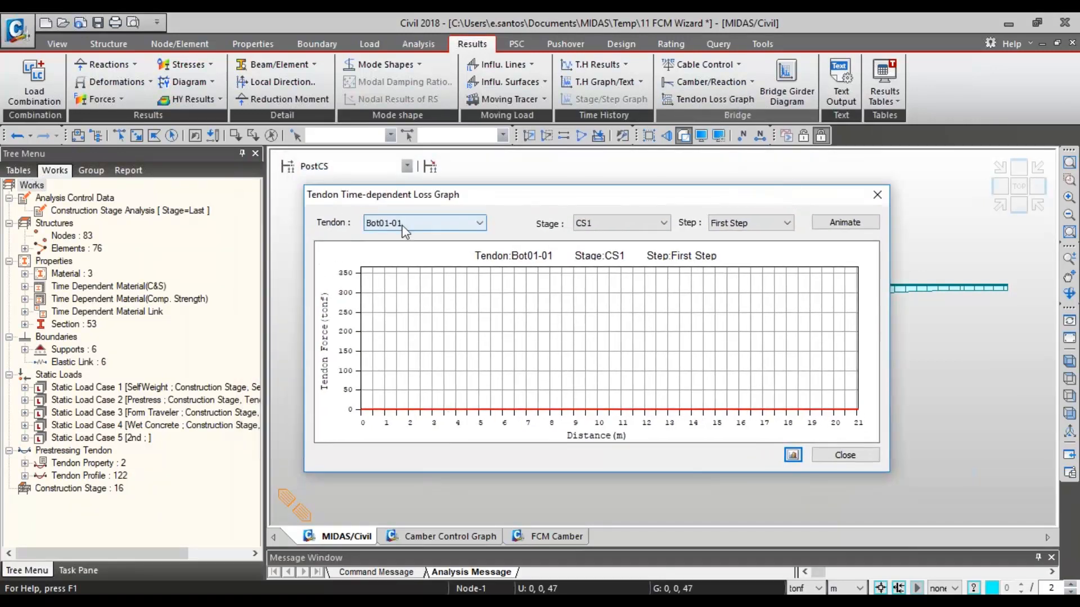
pyautogui.click(412, 267)
pyautogui.click(419, 223)
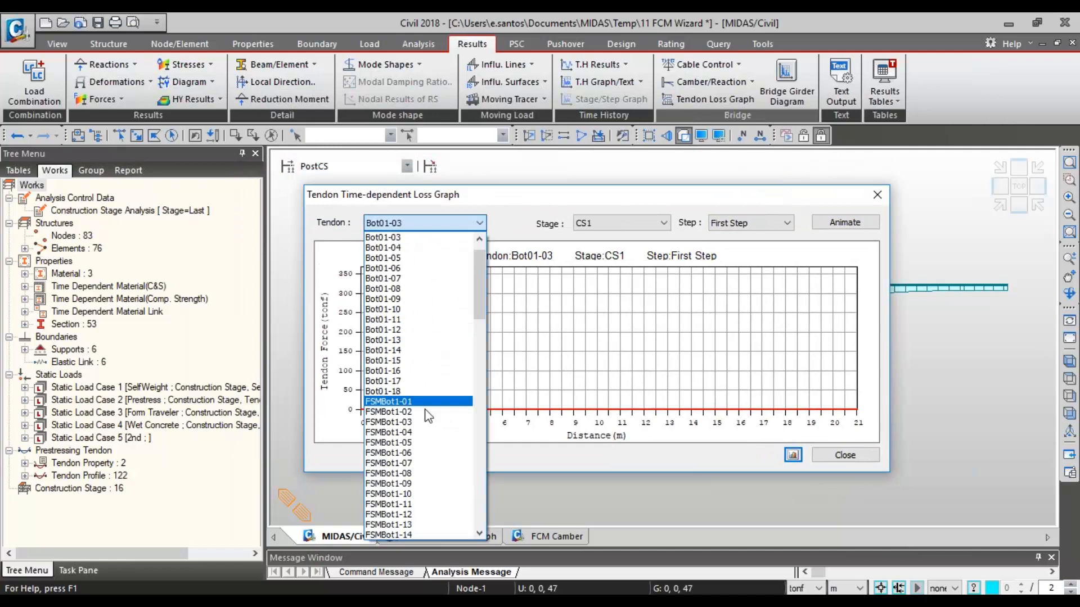
pyautogui.click(416, 434)
pyautogui.press('Down')
pyautogui.press('Down')
pyautogui.press('Down')
pyautogui.press('Down')
pyautogui.press('Down')
pyautogui.press('Down')
pyautogui.press('Down')
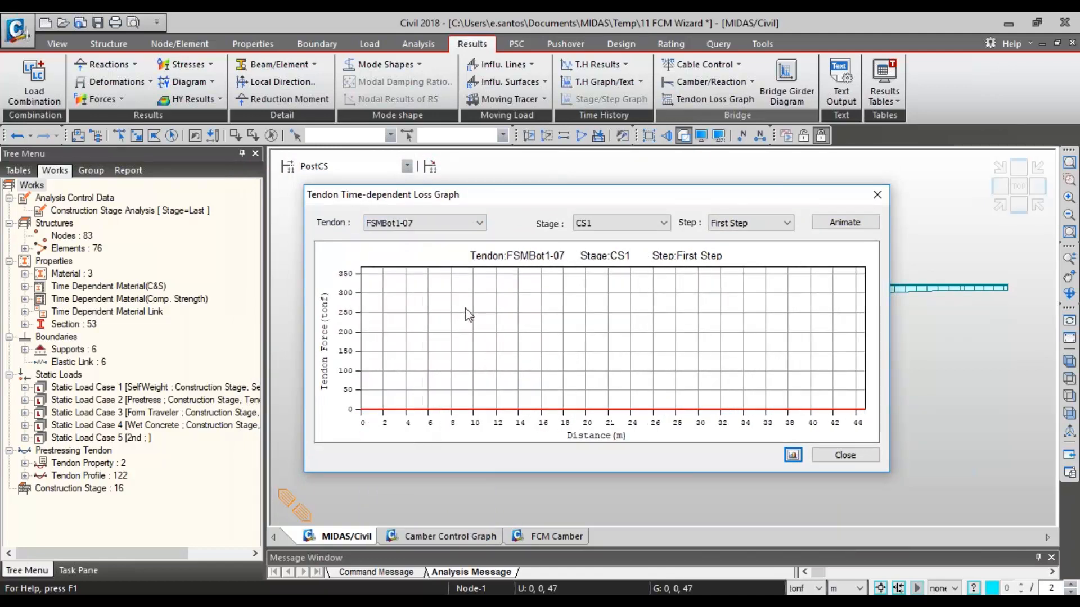
pyautogui.scroll(-20, 478, 228)
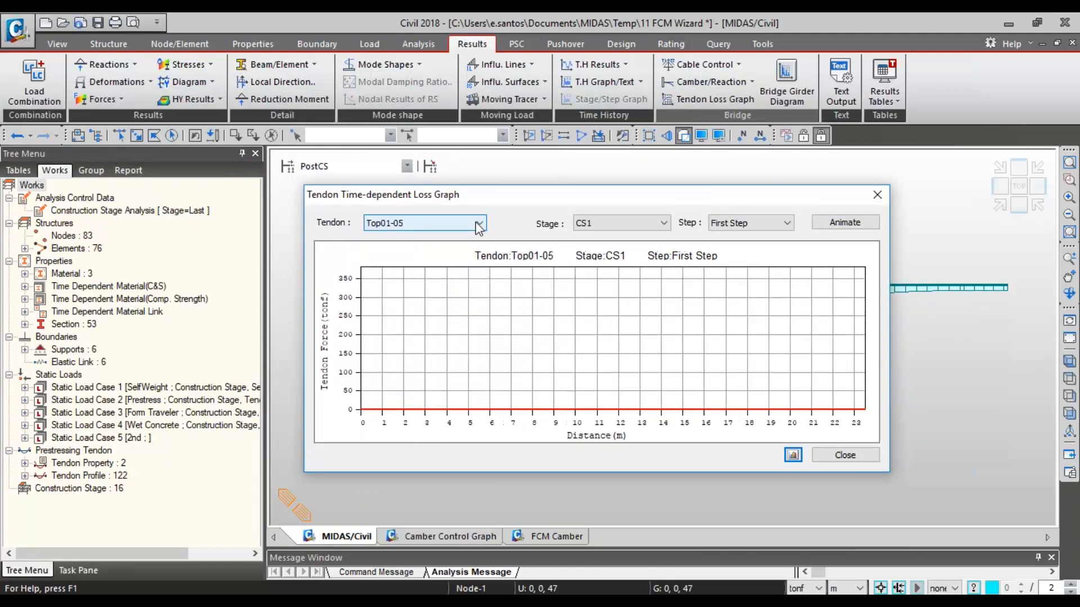
pyautogui.scroll(2, 478, 229)
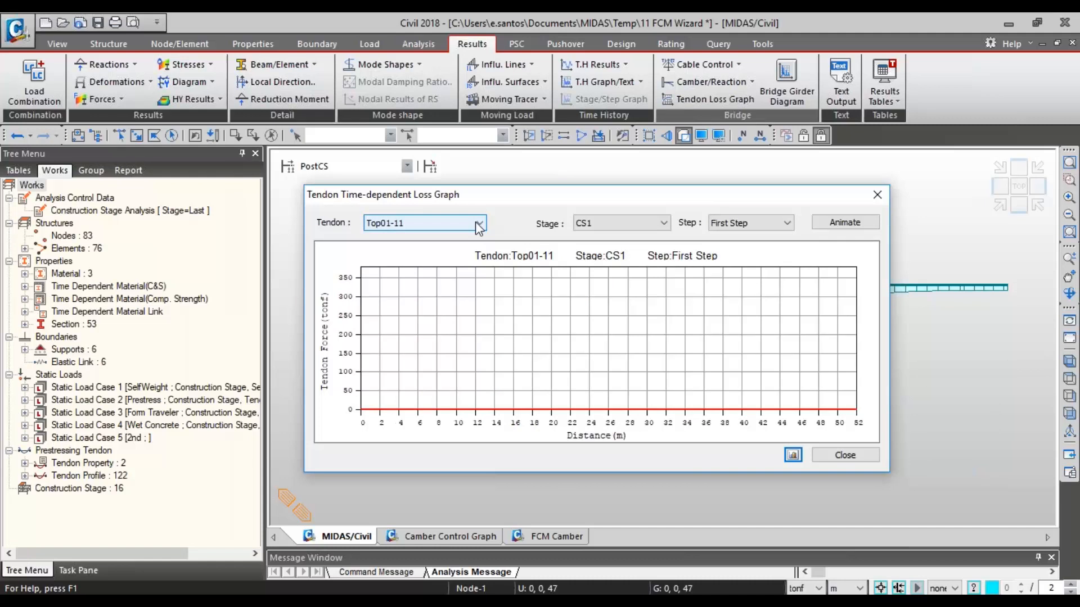
pyautogui.scroll(5, 478, 227)
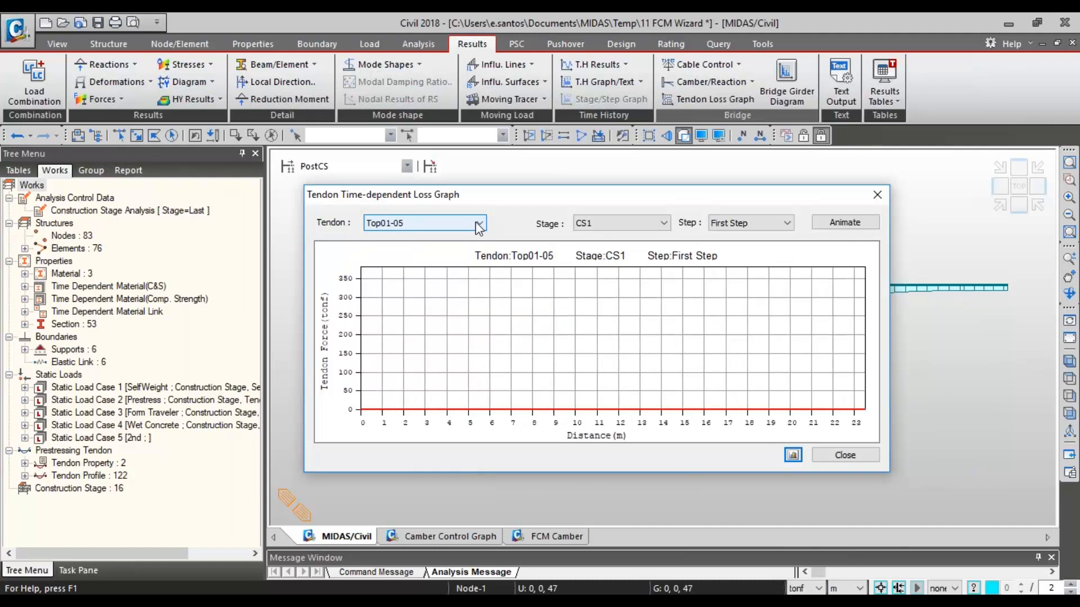
pyautogui.scroll(5, 478, 227)
pyautogui.scroll(-1, 478, 227)
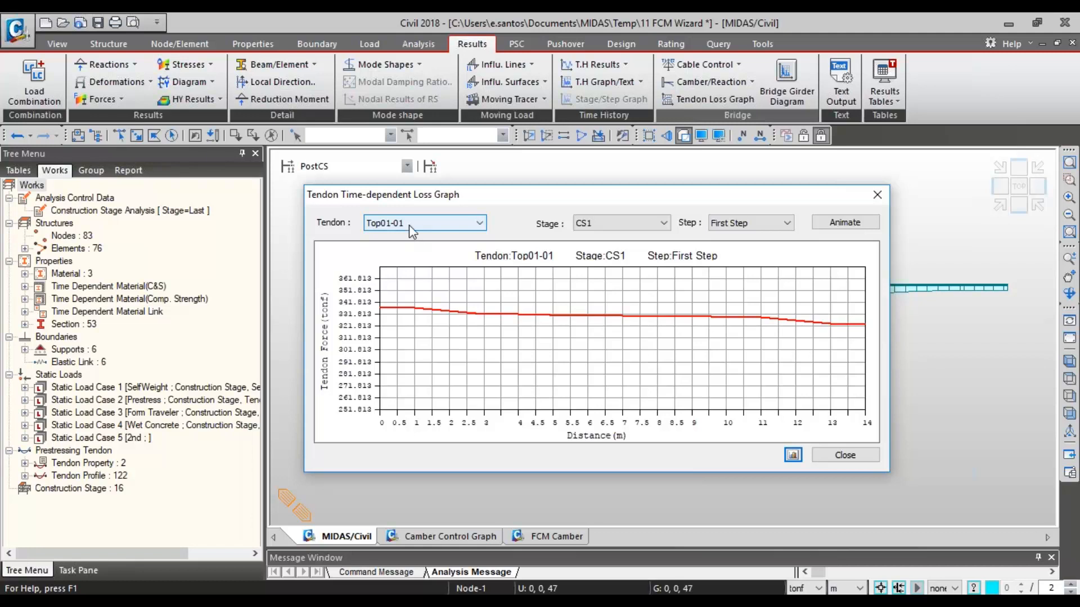
# - Plot the Top01-01 tendon force for the stages from CS6 through CS16, and close the loss graph
pyautogui.click(663, 223)
pyautogui.click(661, 294)
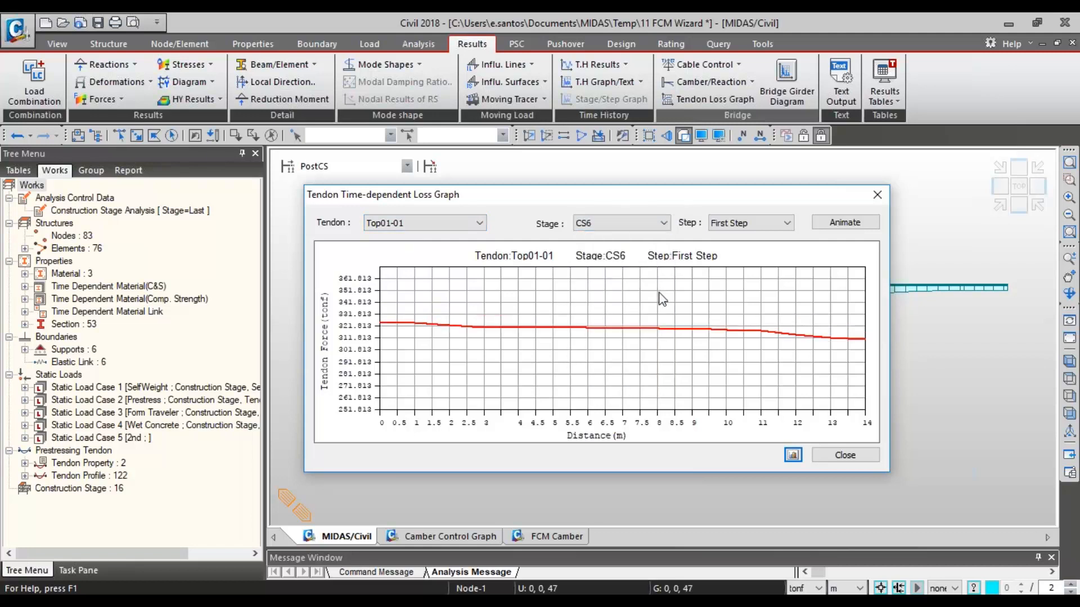
pyautogui.press('Down')
pyautogui.press('Down')
pyautogui.press('Down')
pyautogui.press('Down')
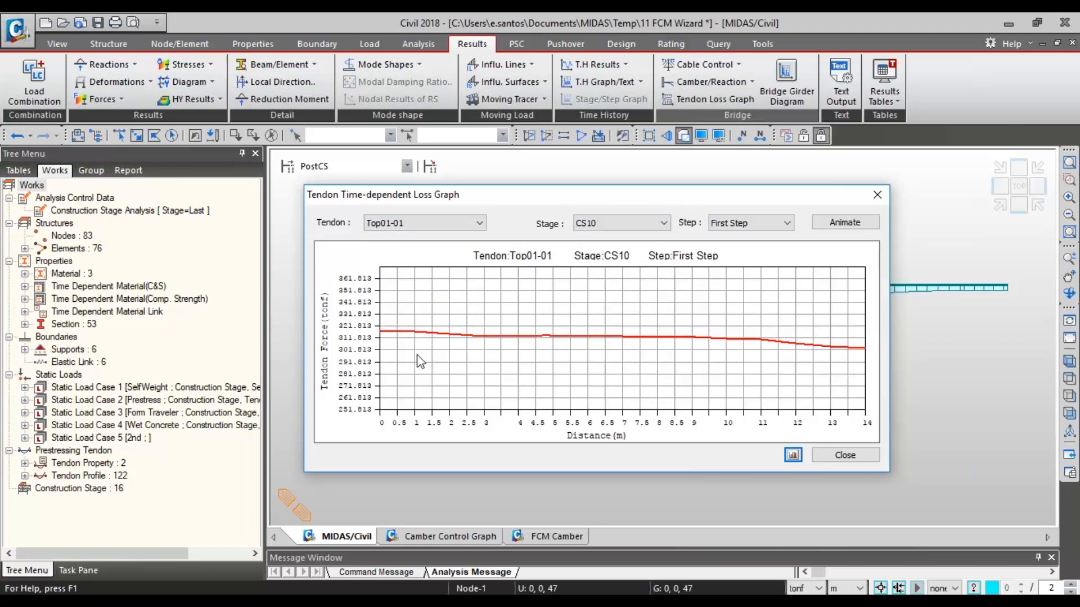
pyautogui.press('Down')
pyautogui.press('Down')
pyautogui.press('Down')
pyautogui.press('Down')
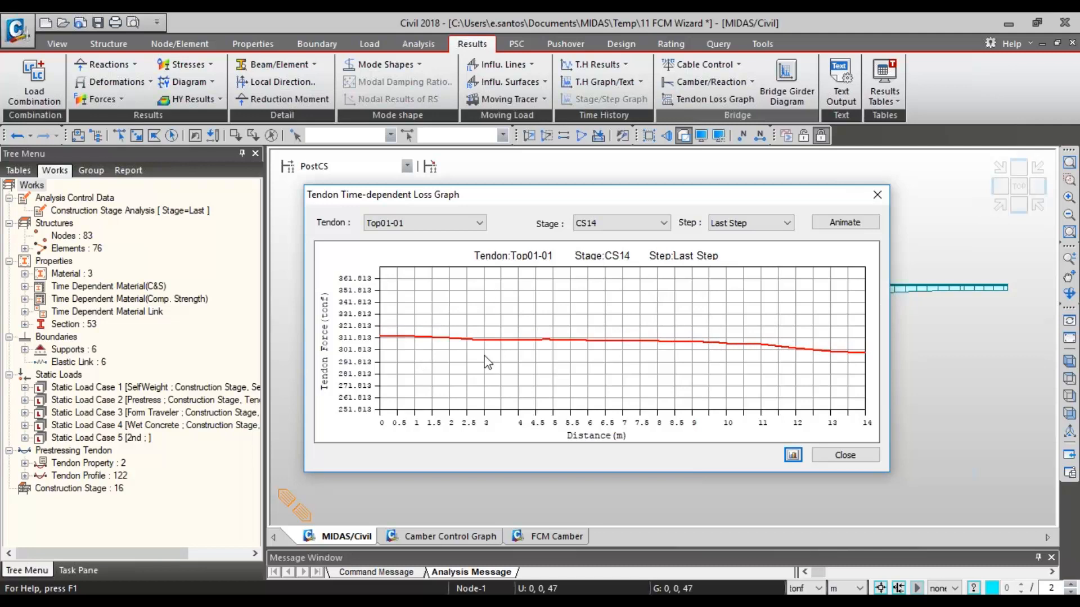
pyautogui.press('Down')
pyautogui.press('Down')
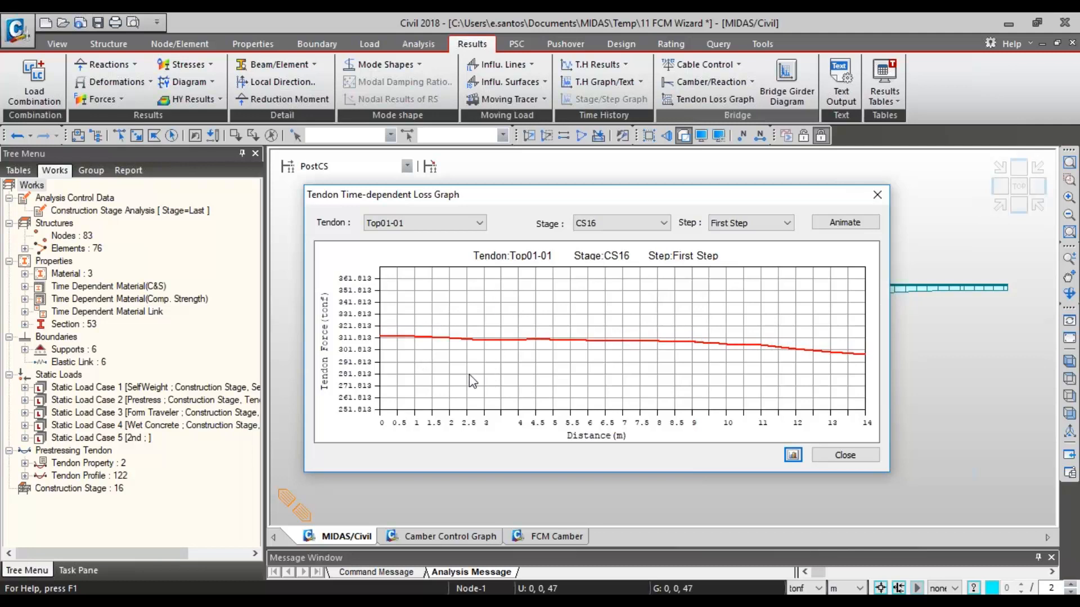
pyautogui.click(887, 194)
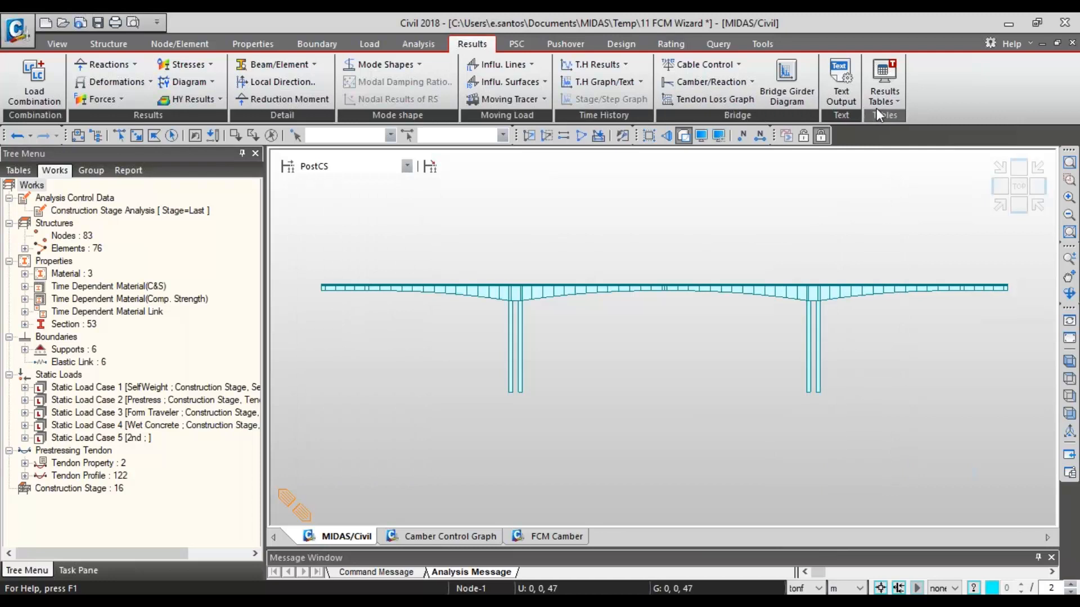
# - Open the Tendon Loss results table and list the losses of tendon group Top-P 1-1 at stage CS15
pyautogui.click(884, 92)
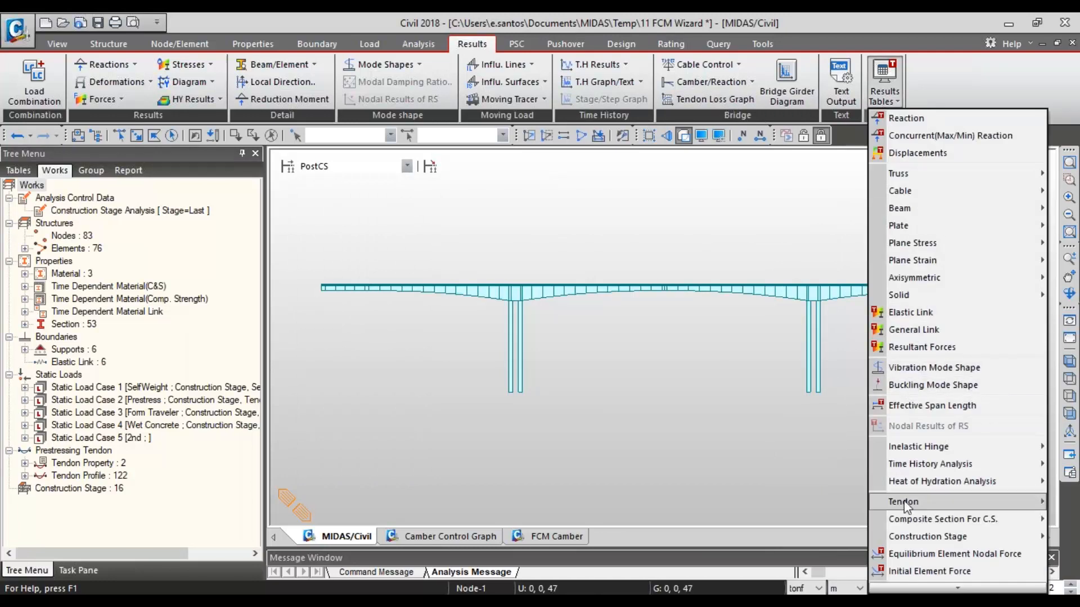
pyautogui.moveTo(907, 503)
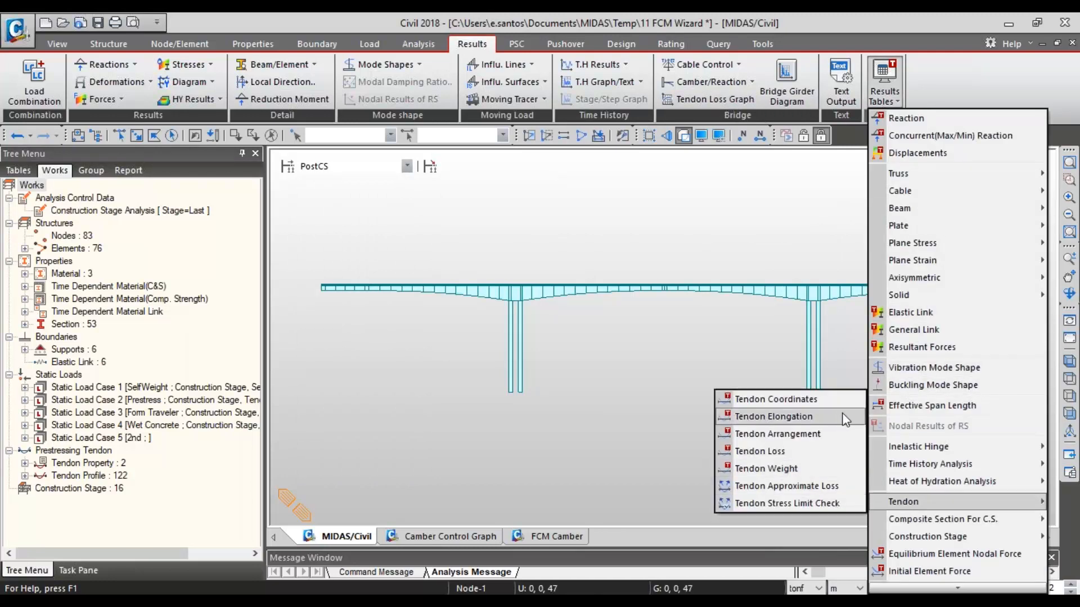
pyautogui.click(762, 451)
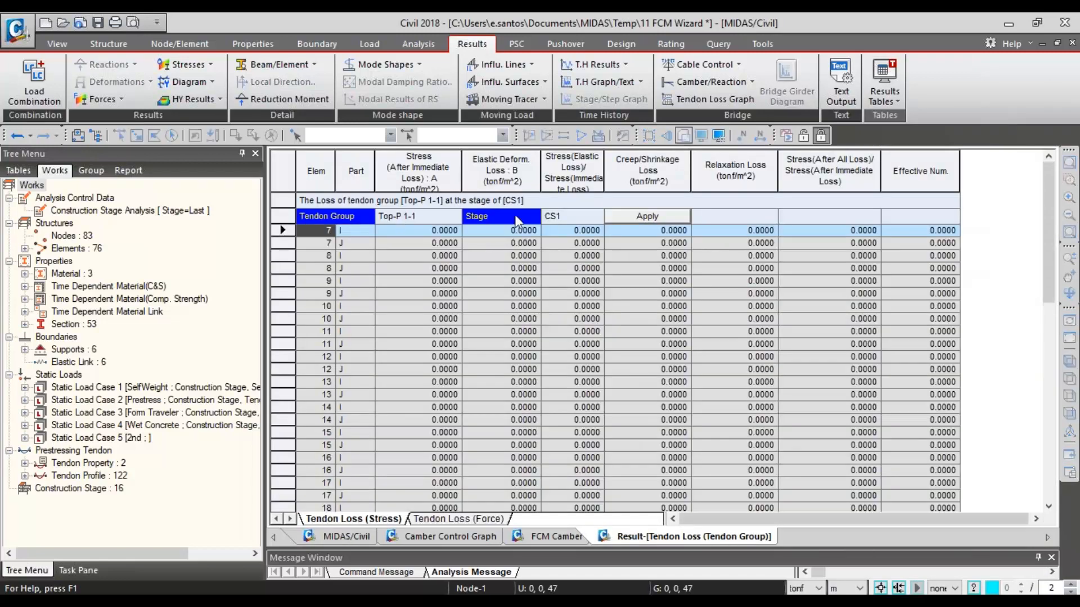
pyautogui.click(600, 217)
pyautogui.click(598, 216)
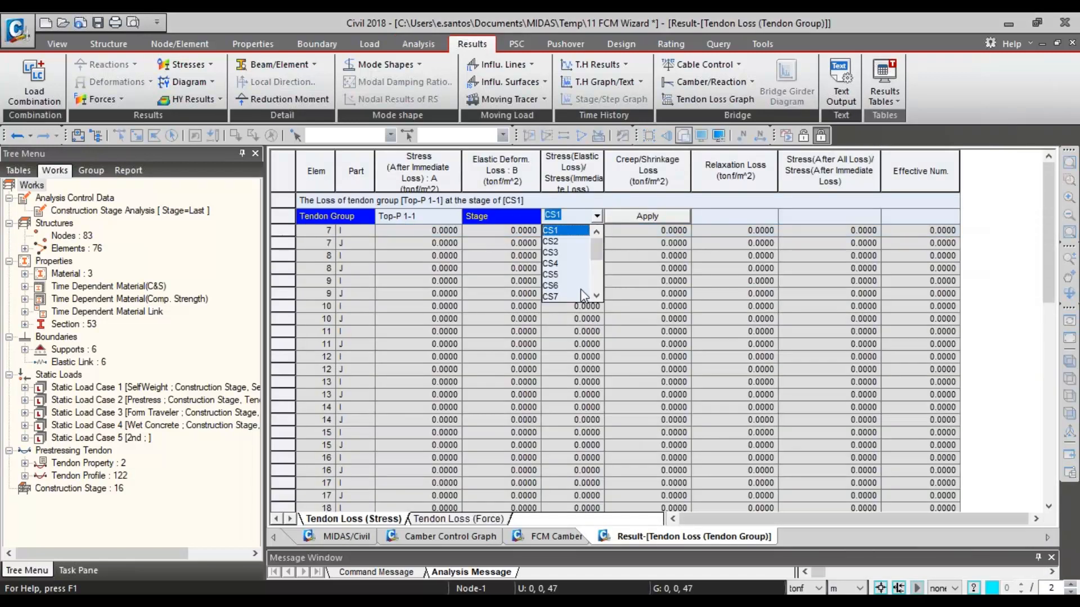
pyautogui.click(575, 286)
pyautogui.click(639, 217)
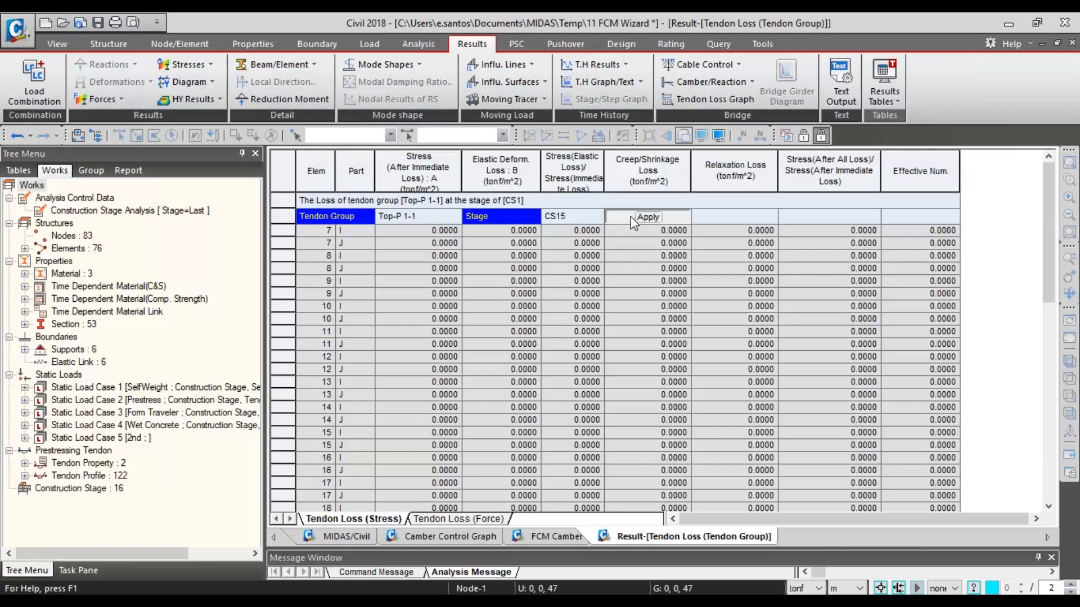
# - Switch the tendon loss table for group Top-P 1-1 to stage CS14
pyautogui.click(596, 216)
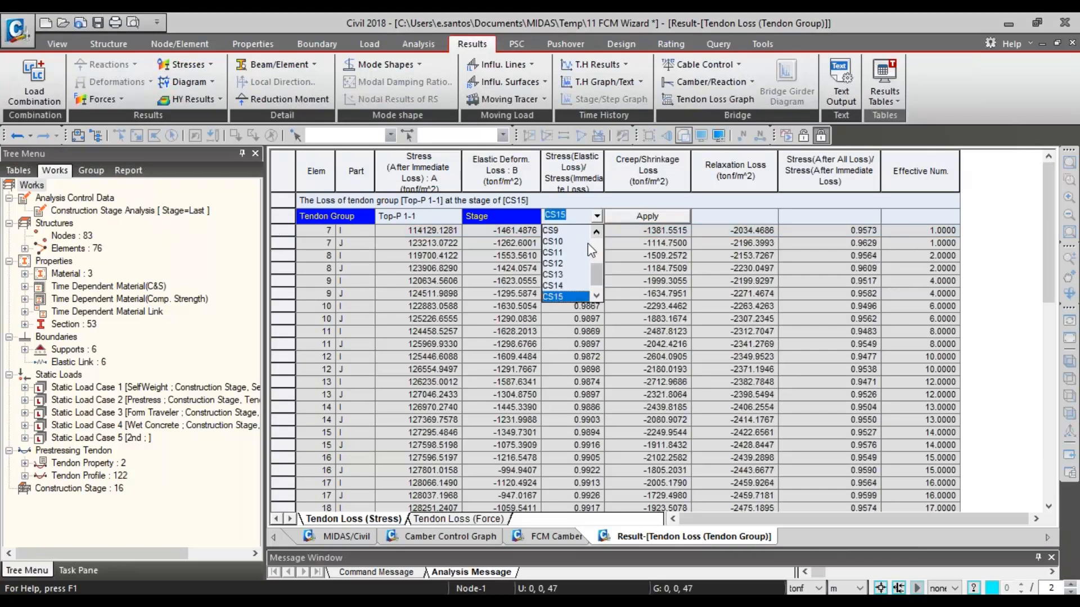
pyautogui.click(557, 286)
pyautogui.click(641, 215)
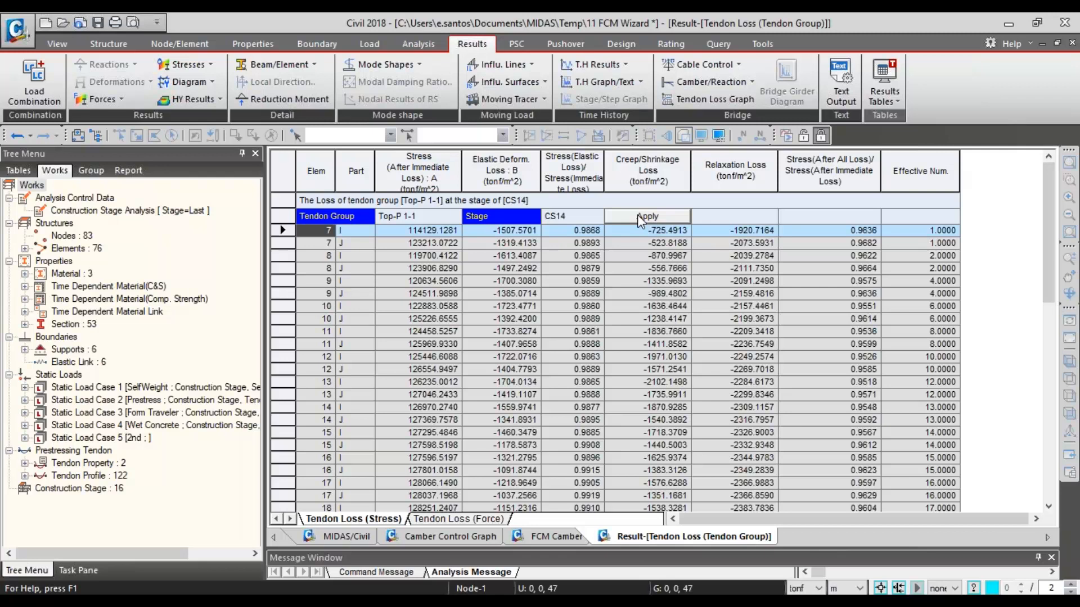
# - Review the elastic deformation loss, stress after immediate loss, creep/shrinkage loss and relaxation loss columns
pyautogui.click(511, 172)
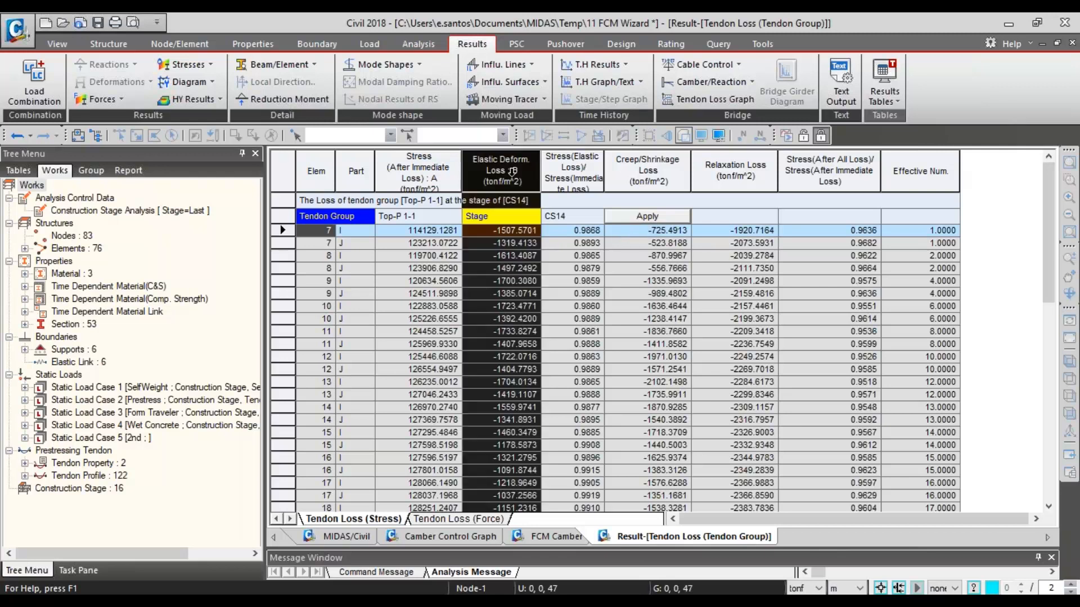
pyautogui.click(445, 174)
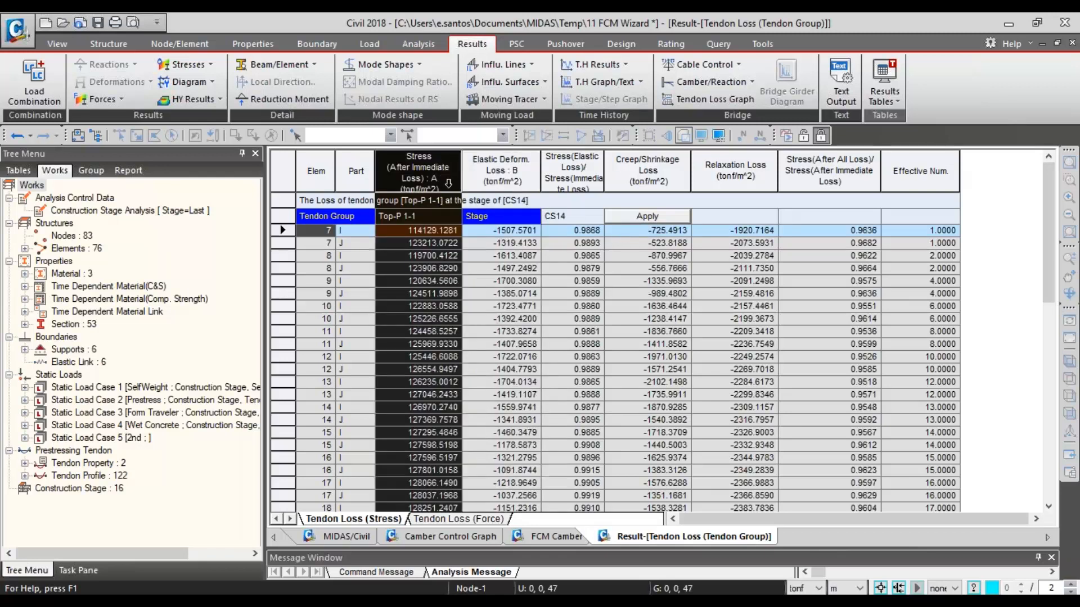
pyautogui.click(649, 174)
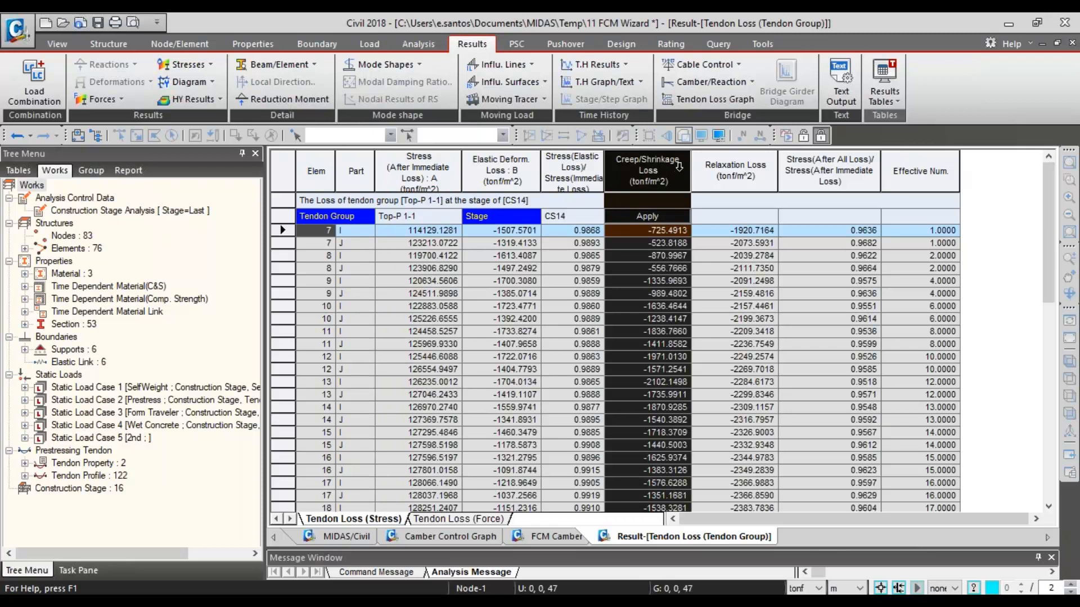
pyautogui.keyDown('shift'); pyautogui.click(700, 165); pyautogui.keyUp('shift')
pyautogui.click(756, 165)
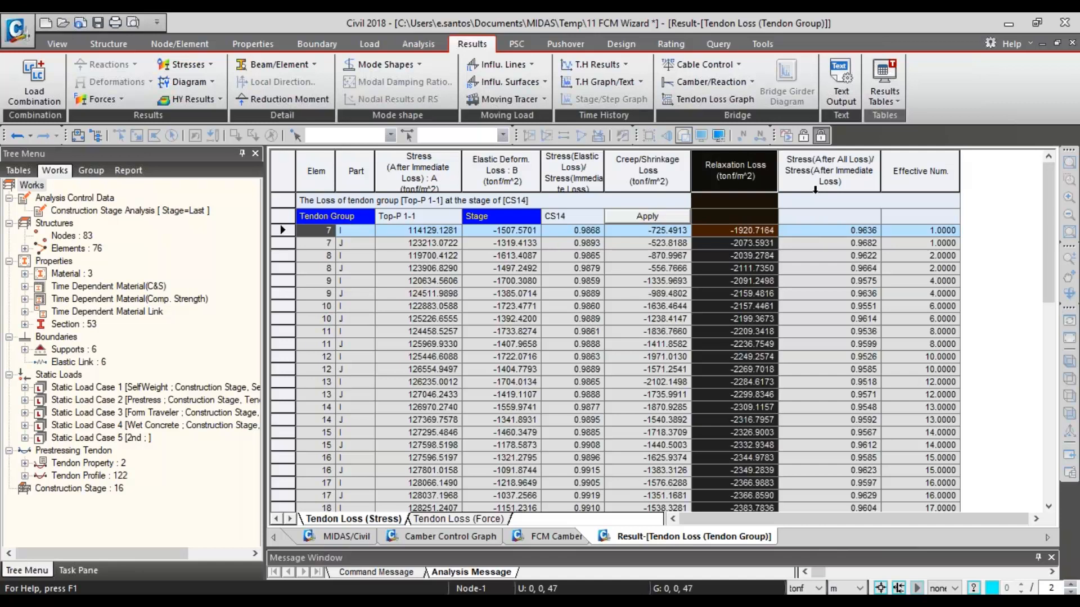
# - Open the Tendon Elongation results table and examine the summed begin elongations of the bottom and top tendons
pyautogui.click(886, 102)
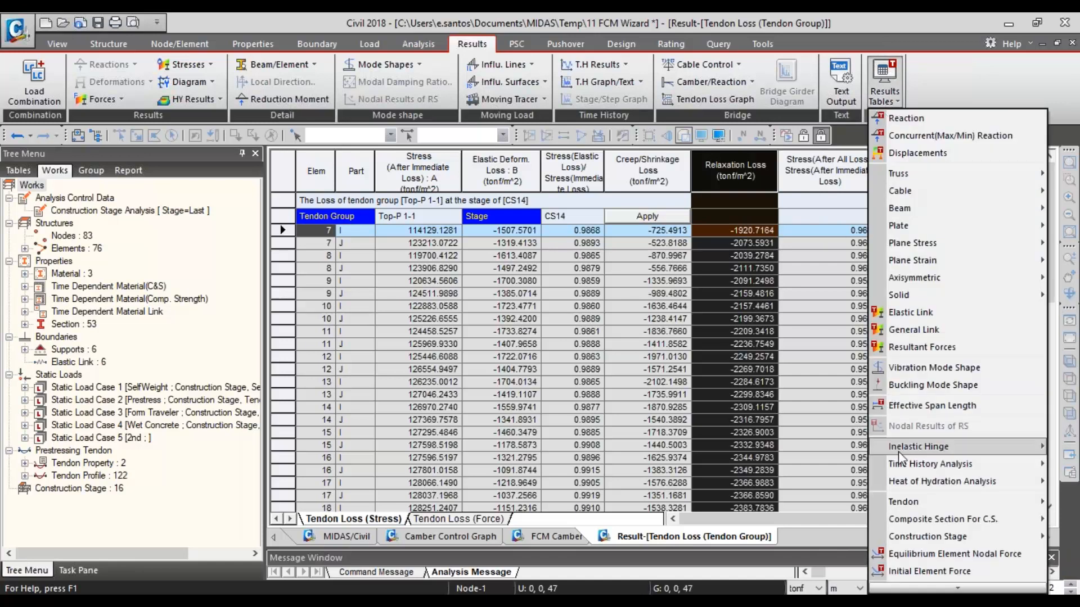
pyautogui.moveTo(903, 501)
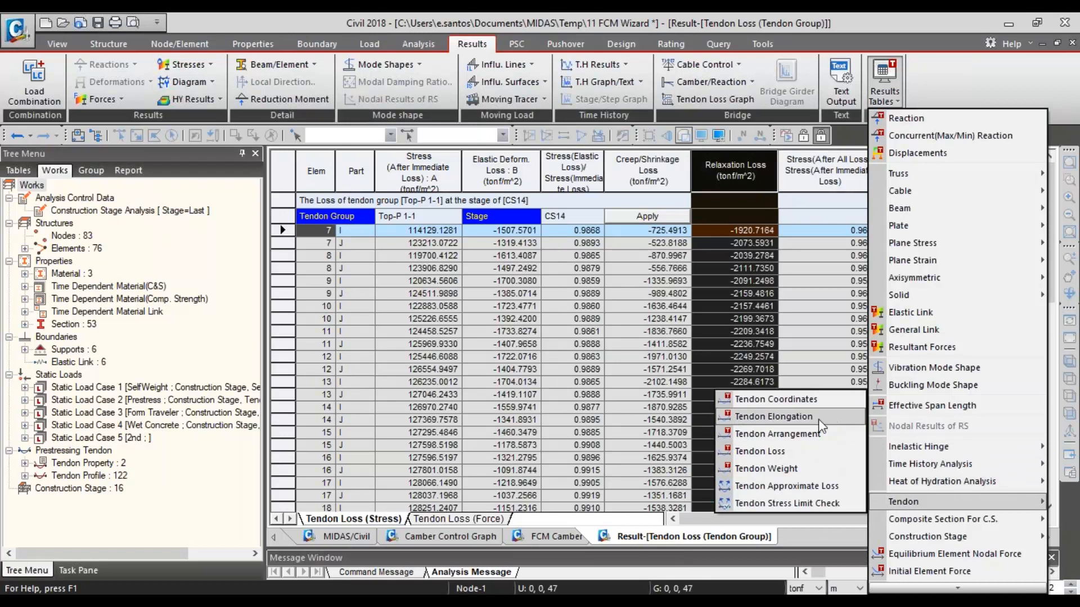
pyautogui.click(795, 417)
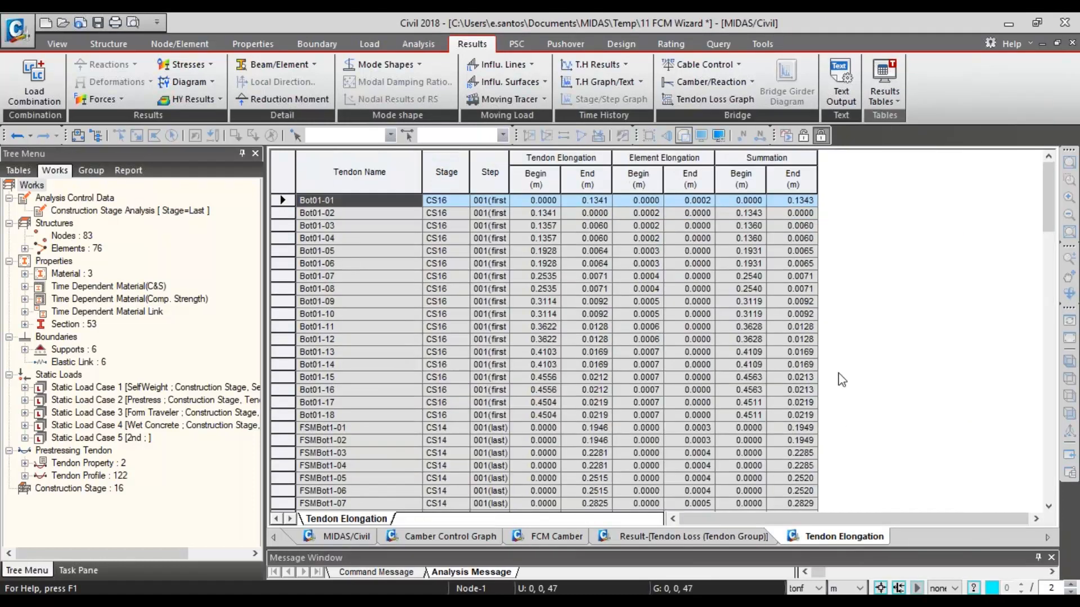
pyautogui.click(732, 163)
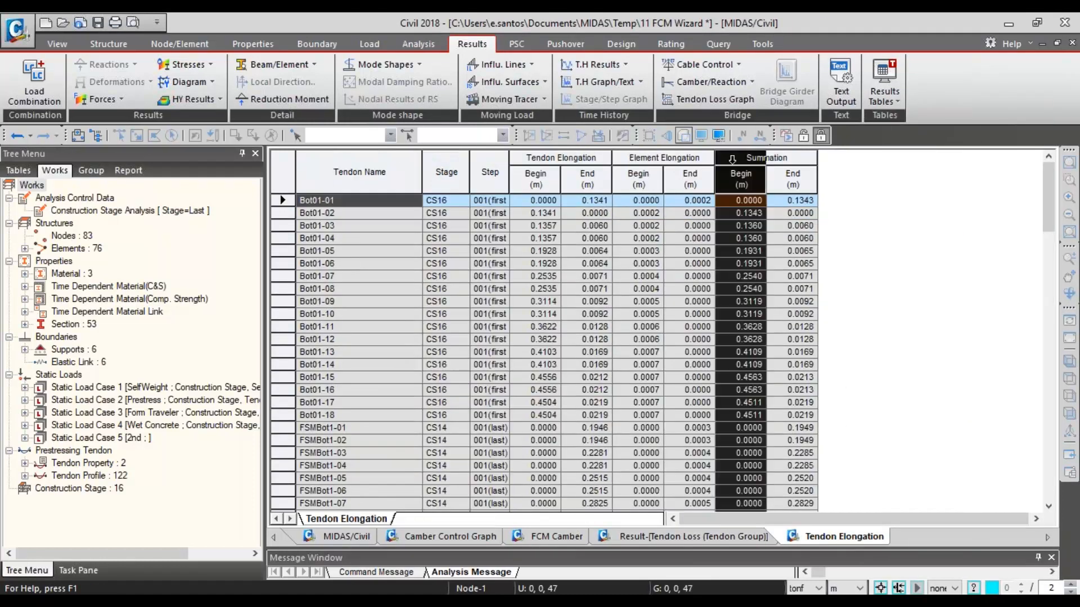
pyautogui.click(763, 159)
pyautogui.click(740, 181)
pyautogui.moveTo(740, 182)
pyautogui.mouseDown()
pyautogui.moveTo(770, 181)
pyautogui.moveTo(738, 183)
pyautogui.mouseUp()
pyautogui.scroll(-13, 735, 219)
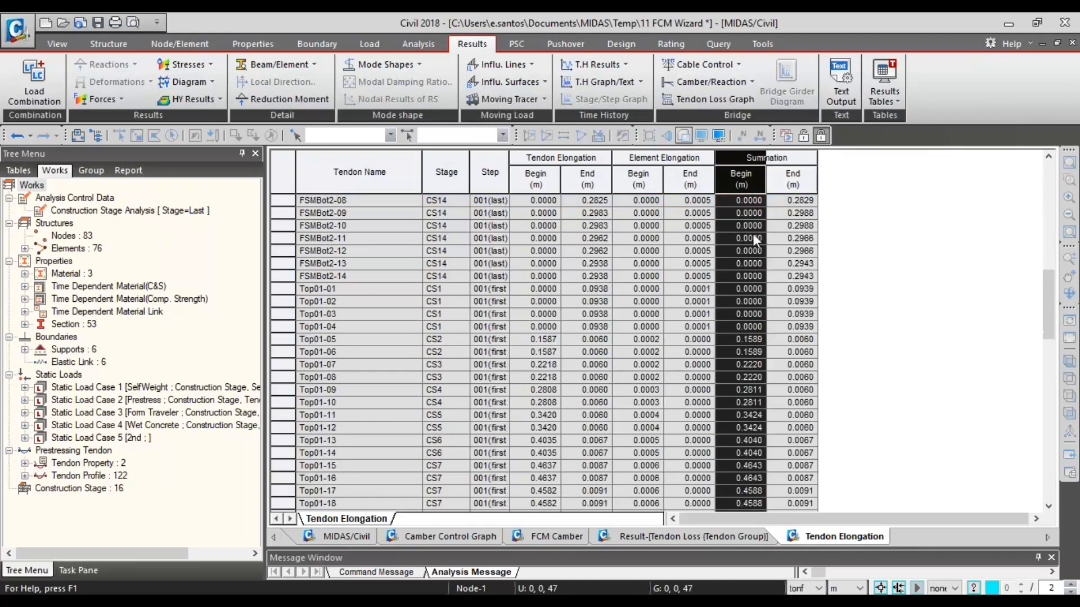
pyautogui.scroll(-5, 752, 242)
pyautogui.click(752, 250)
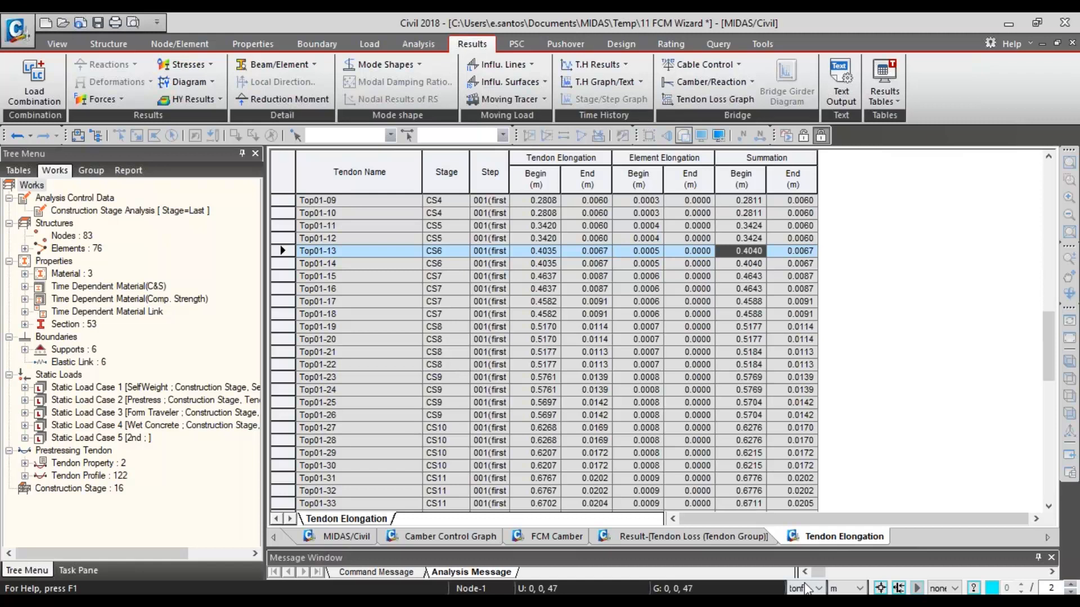
# - Set the display units to inches for length and kips for force
pyautogui.click(857, 589)
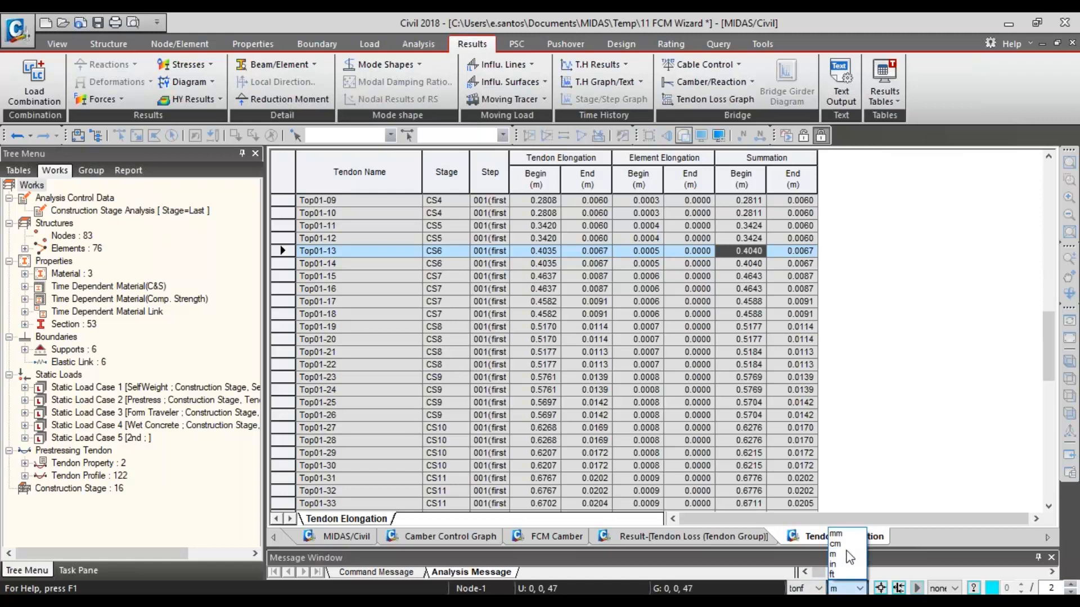
pyautogui.click(838, 564)
pyautogui.click(817, 588)
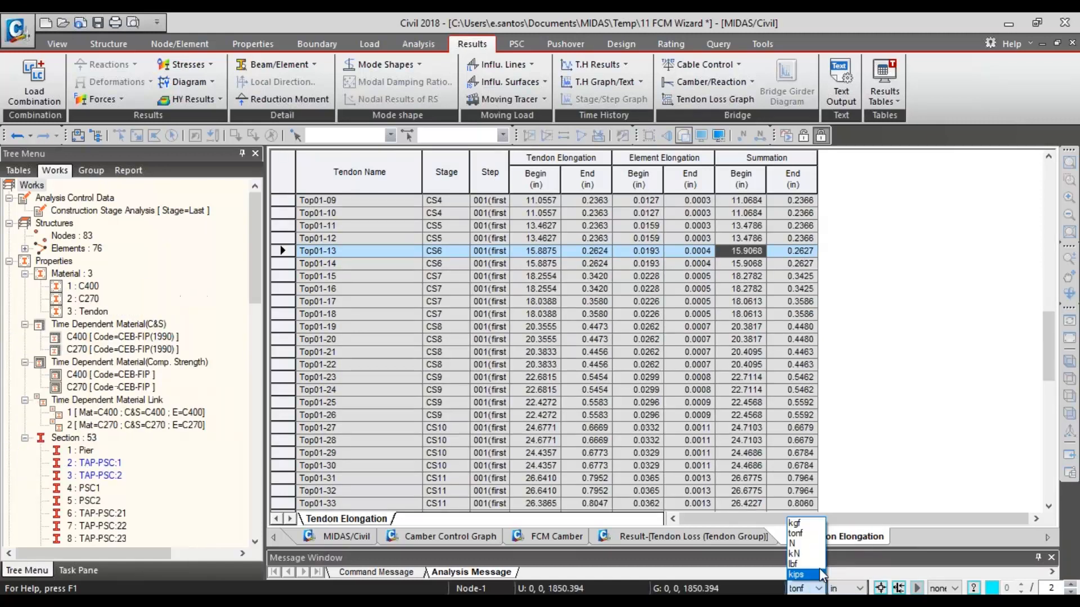
pyautogui.click(821, 575)
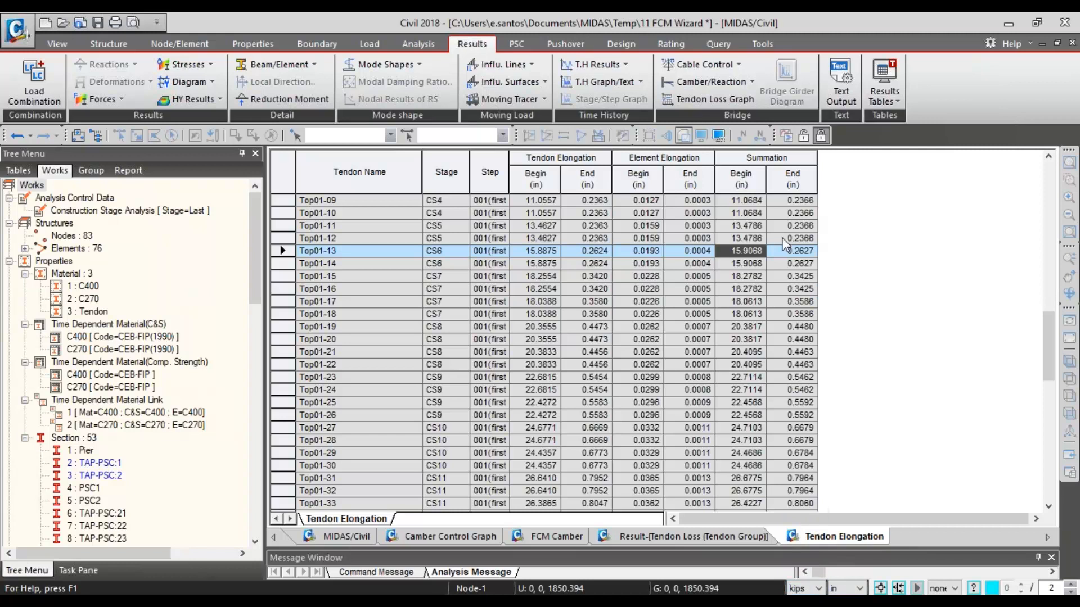
# - Review the begin and end values of the tendon, element and summed elongations across the tendon list
pyautogui.scroll(5, 747, 203)
pyautogui.scroll(-5, 748, 203)
pyautogui.scroll(-7, 747, 178)
pyautogui.click(748, 174)
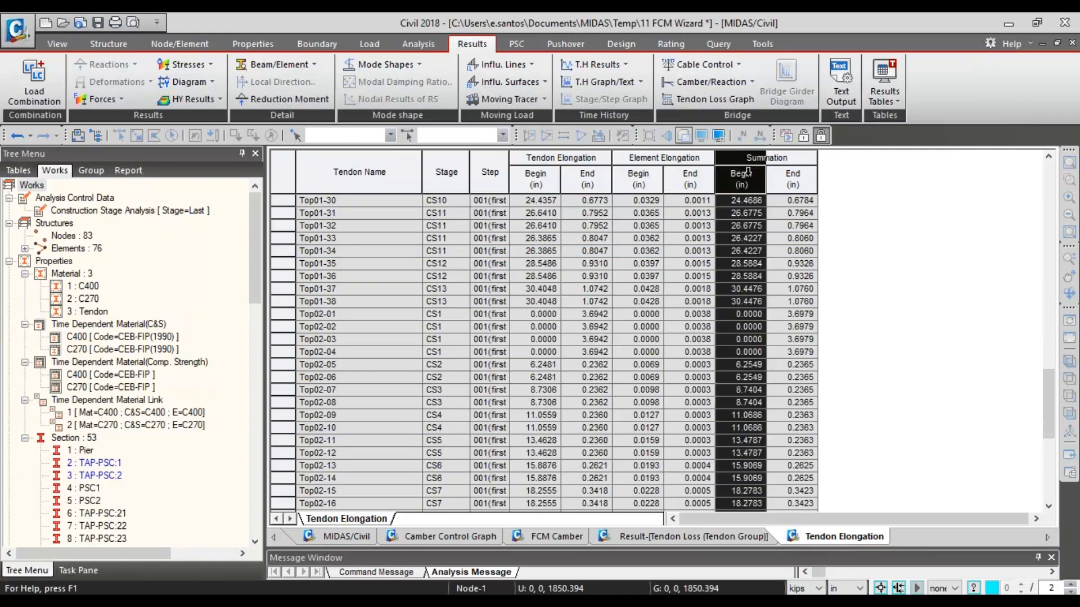
pyautogui.scroll(-7, 755, 204)
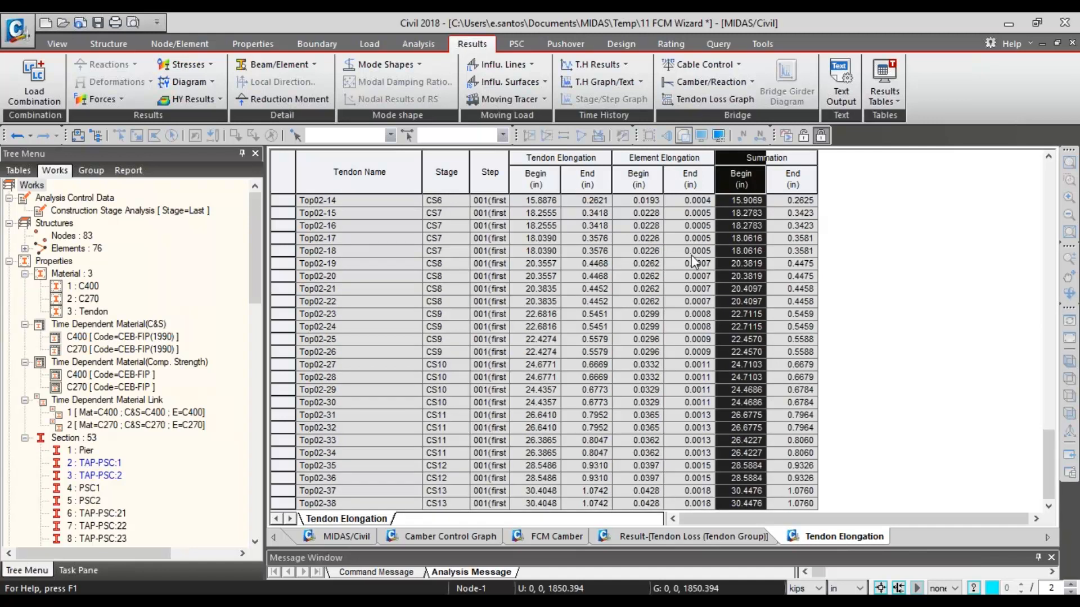
pyautogui.keyDown('shift'); pyautogui.click(768, 174); pyautogui.keyUp('shift')
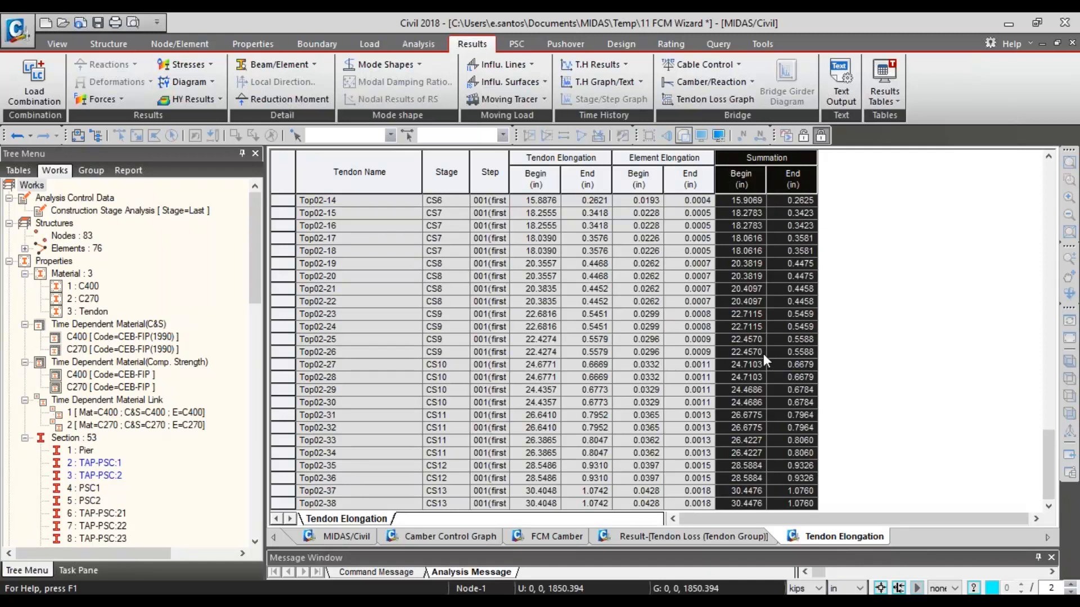
pyautogui.scroll(15, 757, 320)
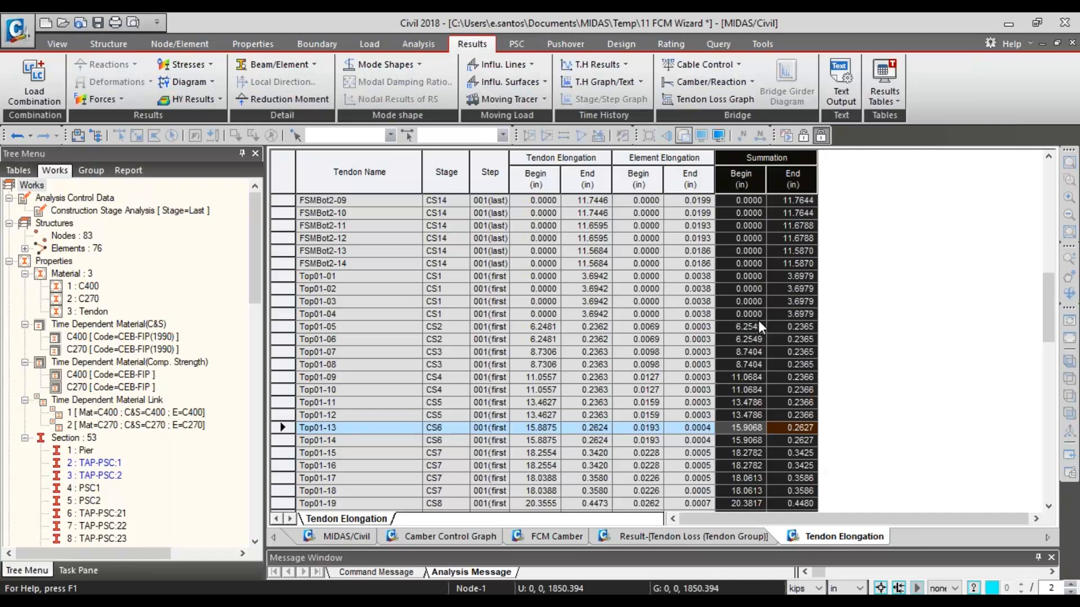
pyautogui.moveTo(535, 157); pyautogui.dragTo(793, 160)
pyautogui.click(487, 202)
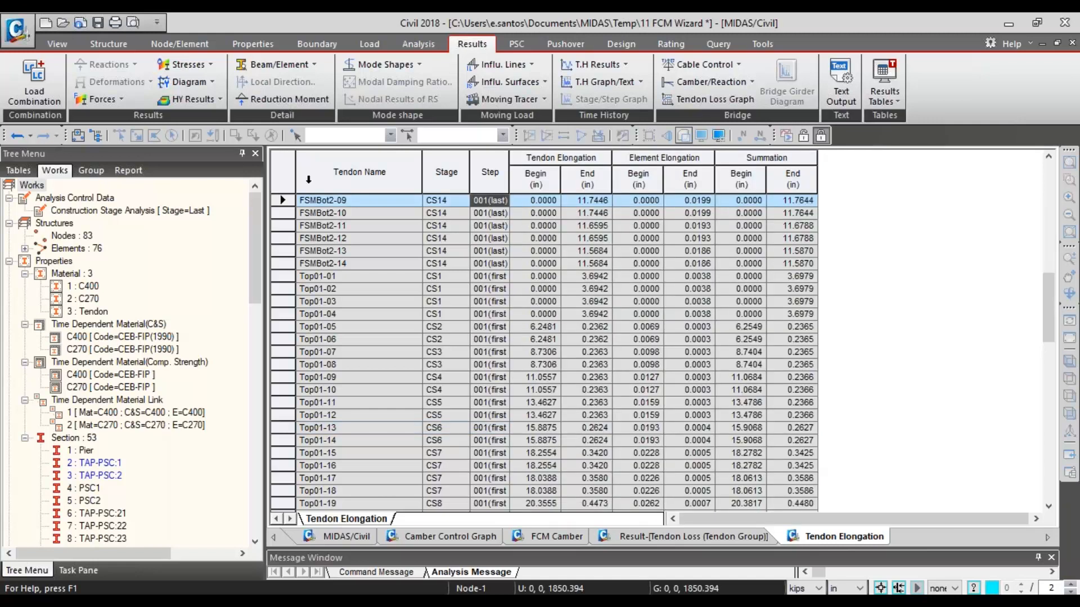
# - Return to the MIDAS/Civil model view and show the whole bridge in front elevation
pyautogui.click(339, 532)
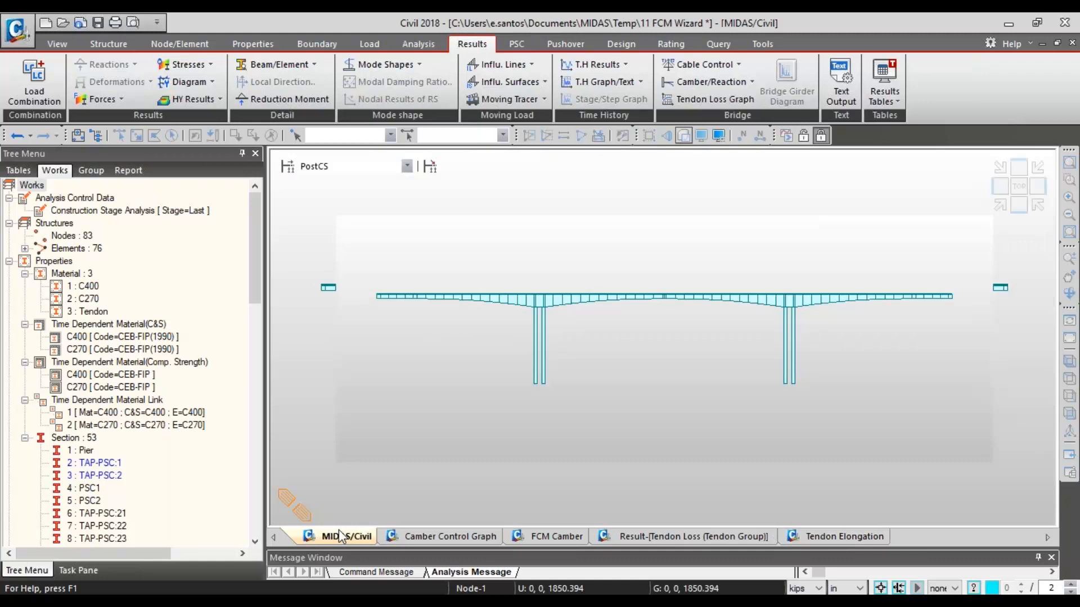
pyautogui.click(1018, 205)
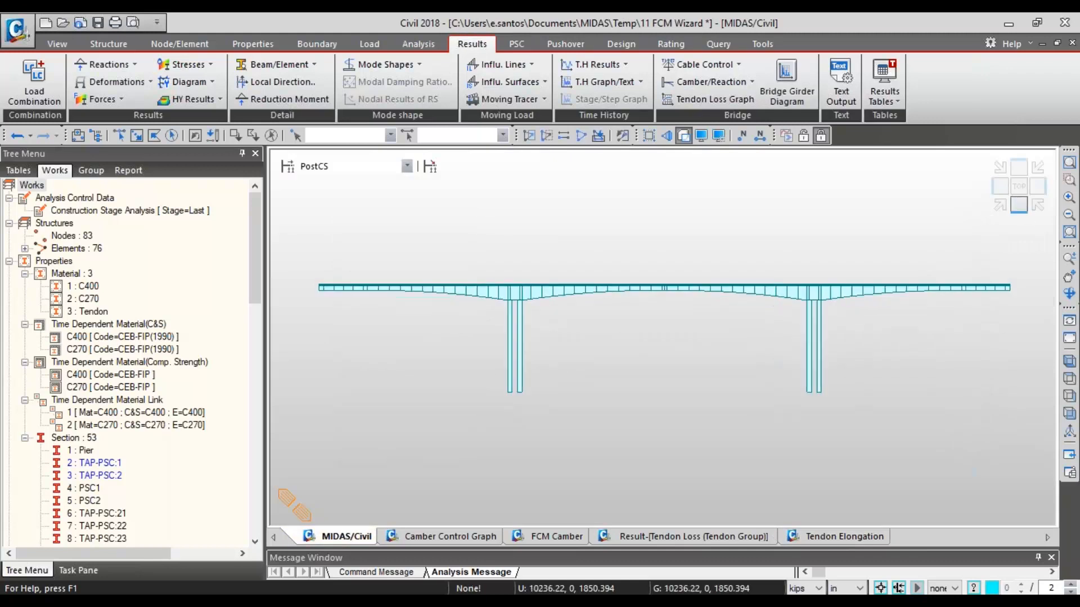
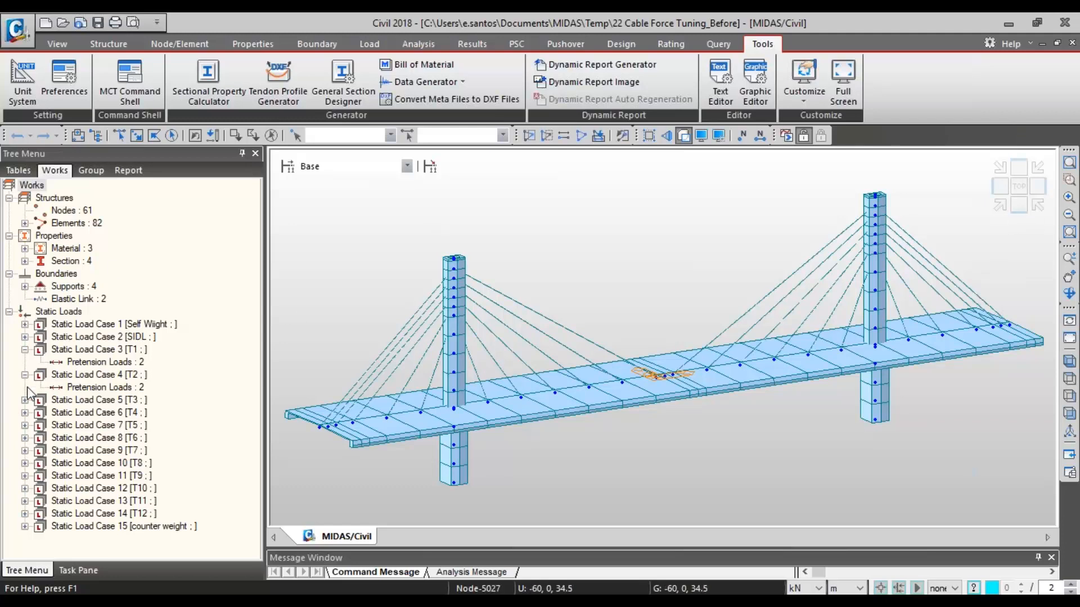
# - Show the bridge as a wireframe in isometric view and highlight all truss elements to identify the cables
pyautogui.click(1018, 206)
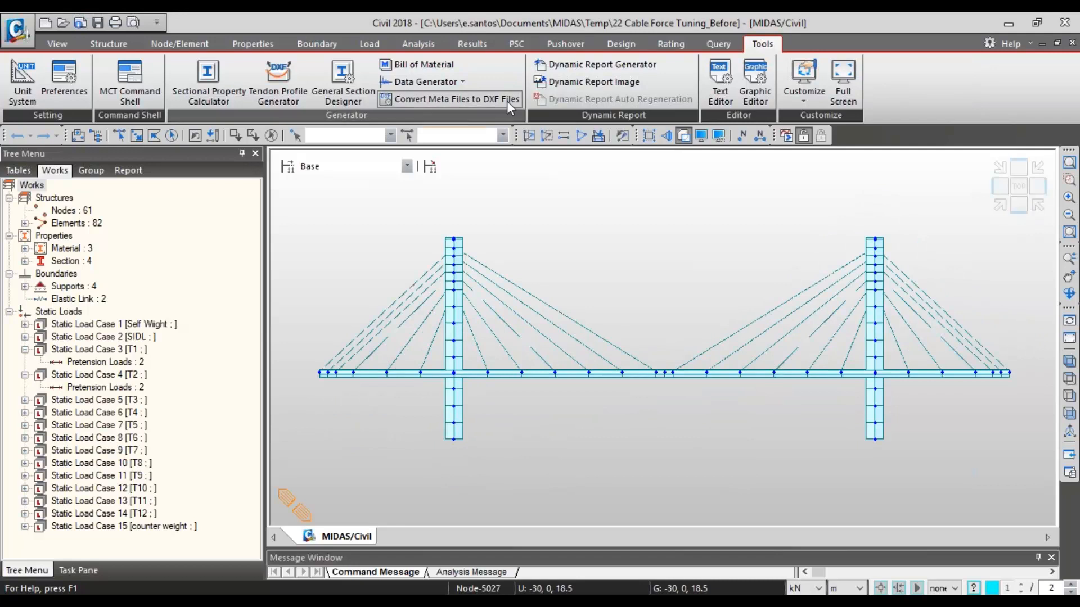
pyautogui.click(684, 136)
pyautogui.click(1000, 206)
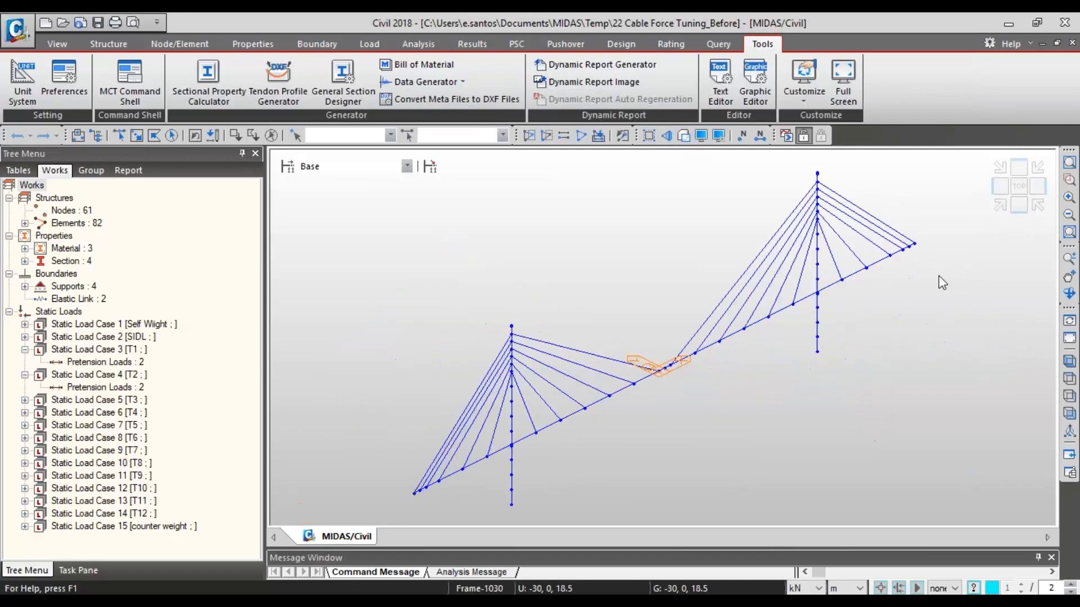
pyautogui.click(25, 224)
pyautogui.click(84, 236)
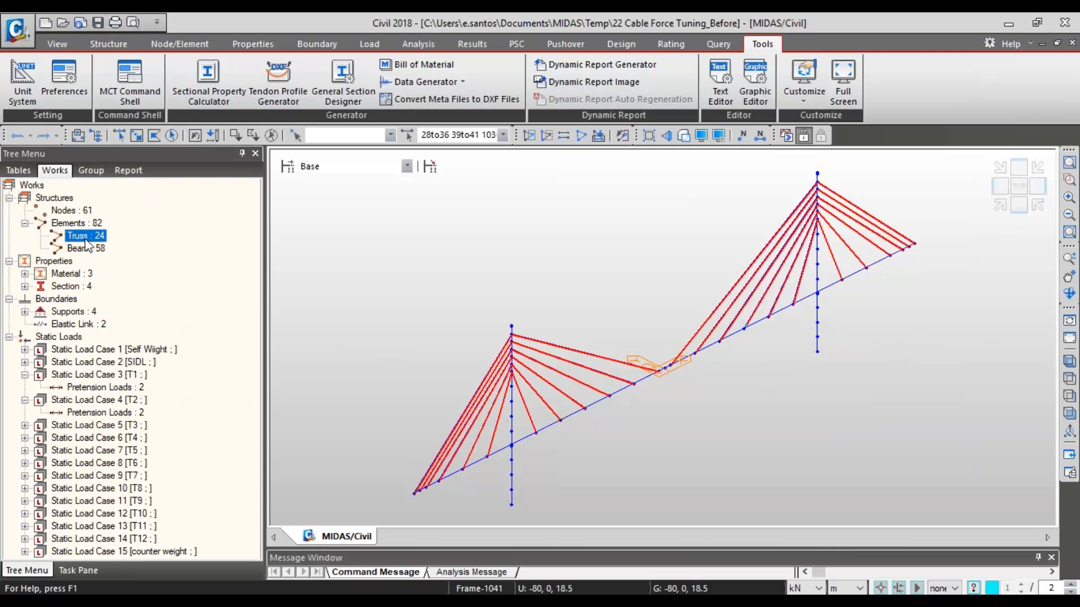
pyautogui.click(272, 135)
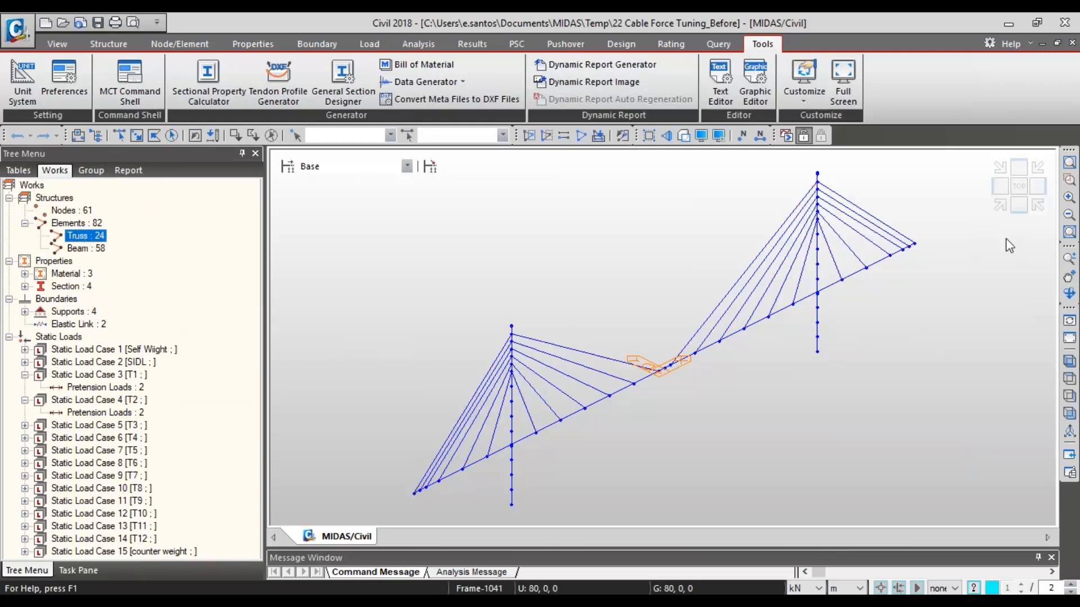
# - Return to the rendered front elevation and display the pretension loads of static load case T1 on the model
pyautogui.click(1019, 204)
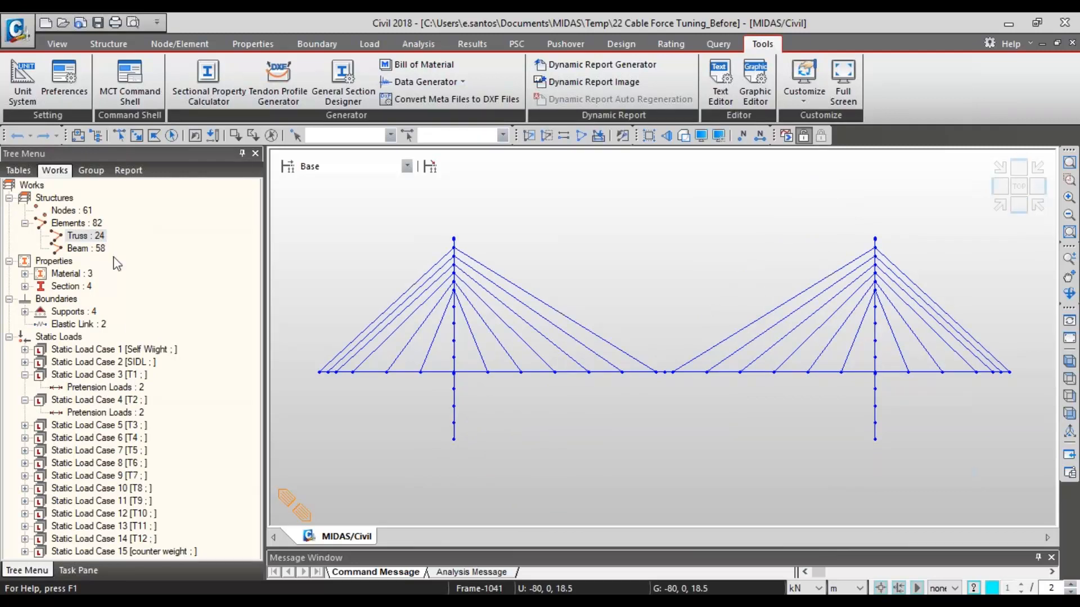
pyautogui.click(683, 135)
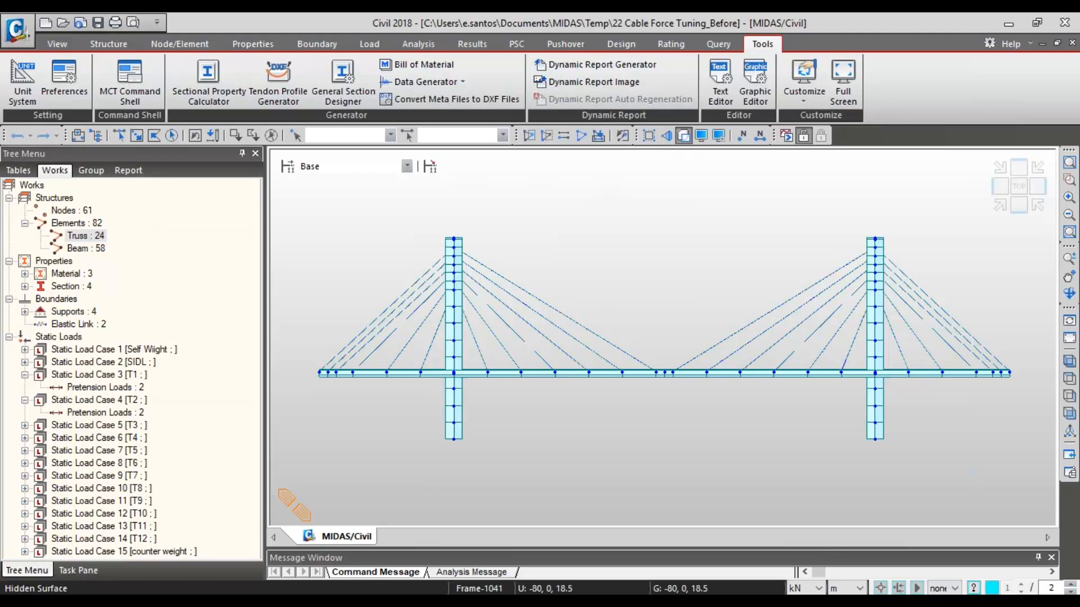
pyautogui.rightClick(116, 389)
pyautogui.click(148, 419)
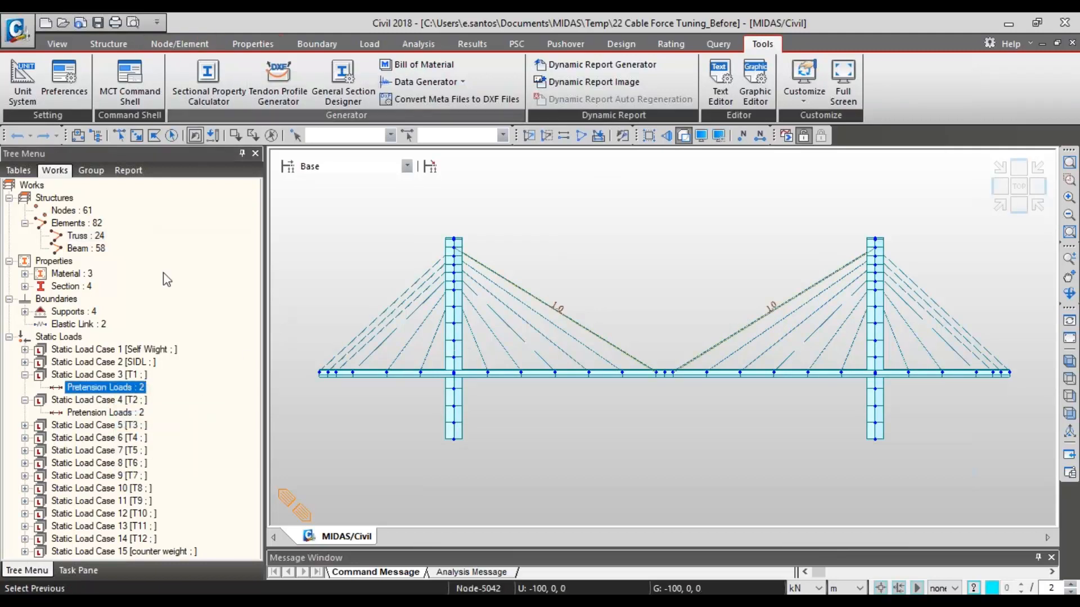
# - Open the table of pretension loads and the Pretension Loads definition form
pyautogui.click(370, 45)
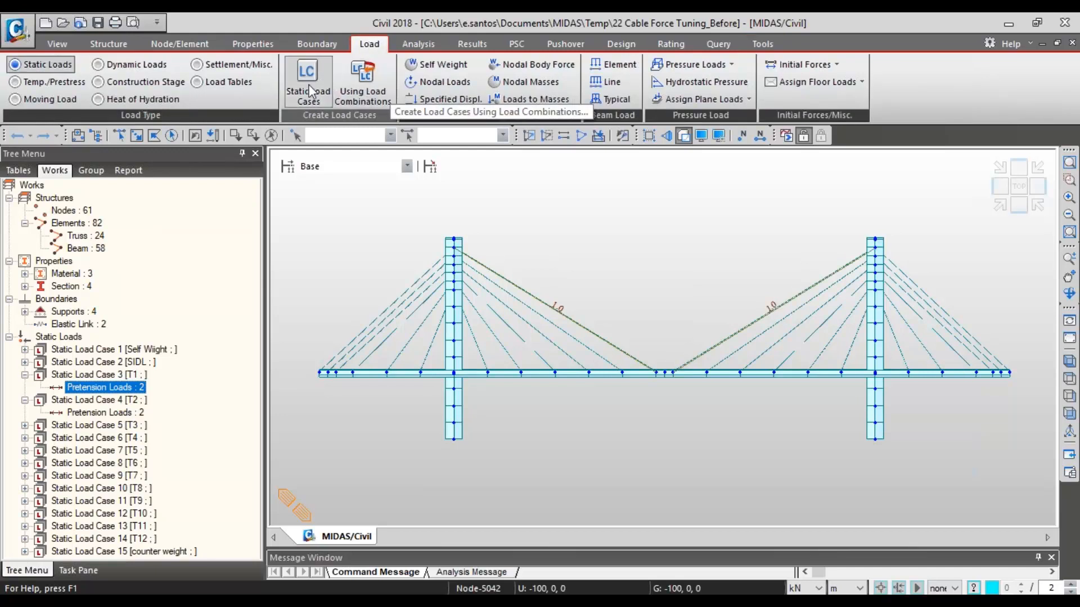
pyautogui.rightClick(126, 389)
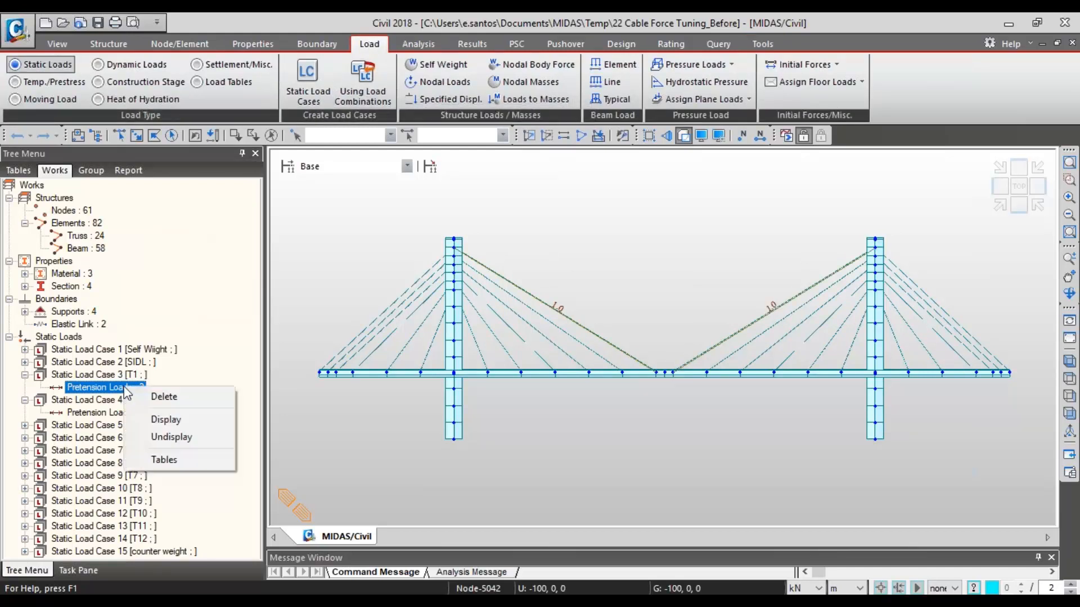
pyautogui.click(163, 463)
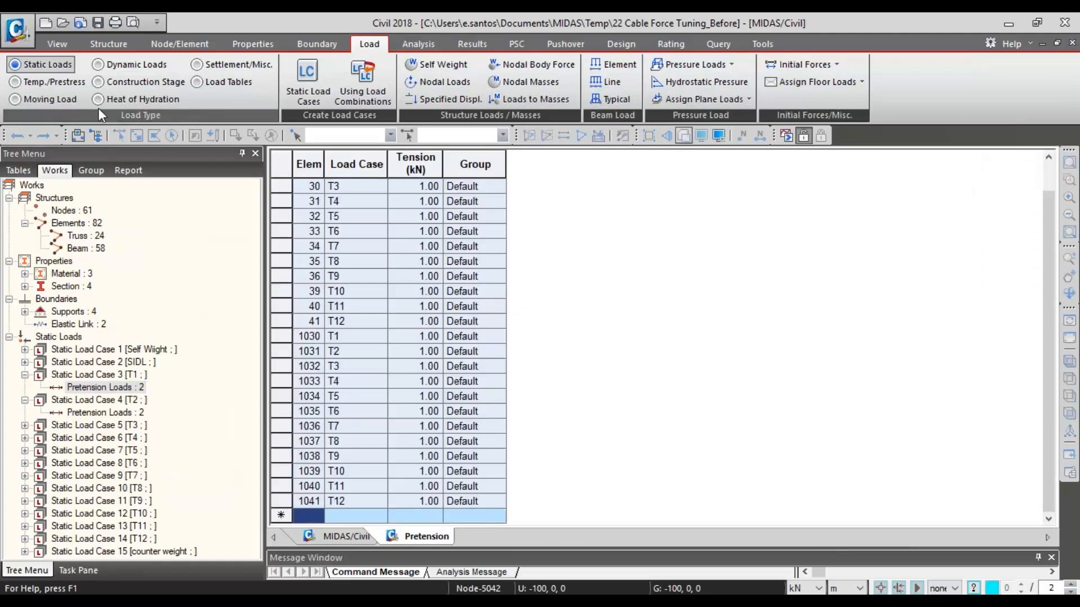
pyautogui.click(52, 82)
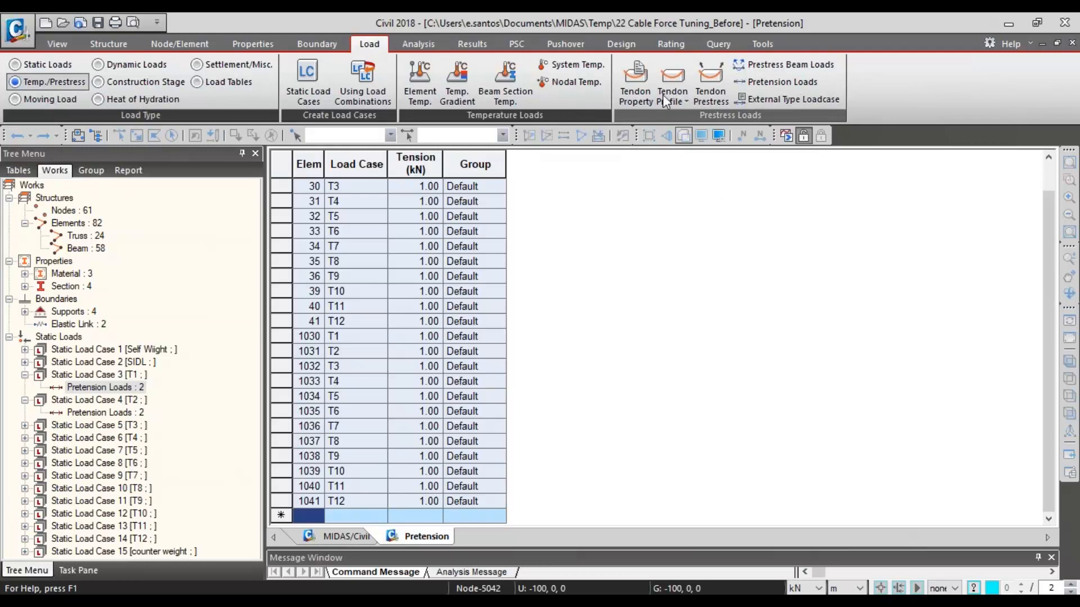
pyautogui.click(761, 85)
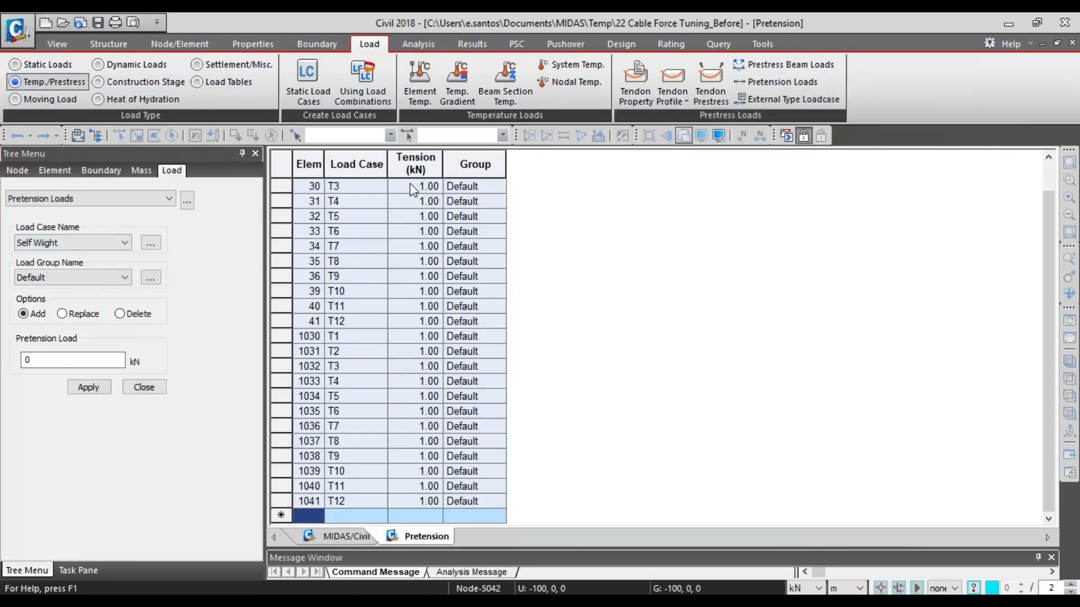
# - Check the tension and load case assigned to each cable element in the pretension table, and return to the model view
pyautogui.moveTo(413, 190); pyautogui.dragTo(409, 67)
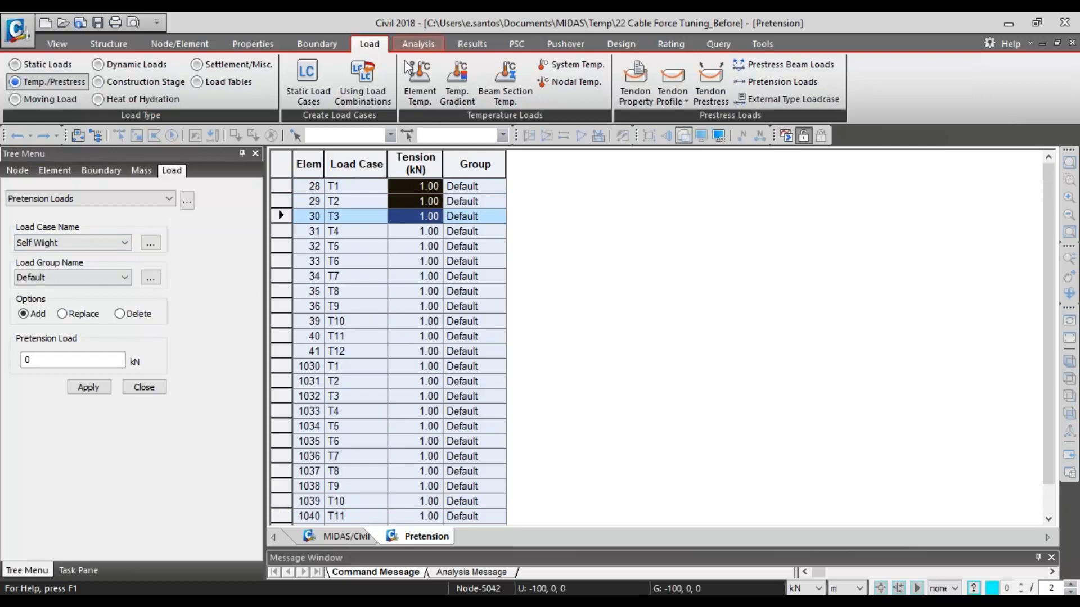
pyautogui.click(382, 214)
pyautogui.click(381, 215)
pyautogui.click(367, 190)
pyautogui.click(360, 188)
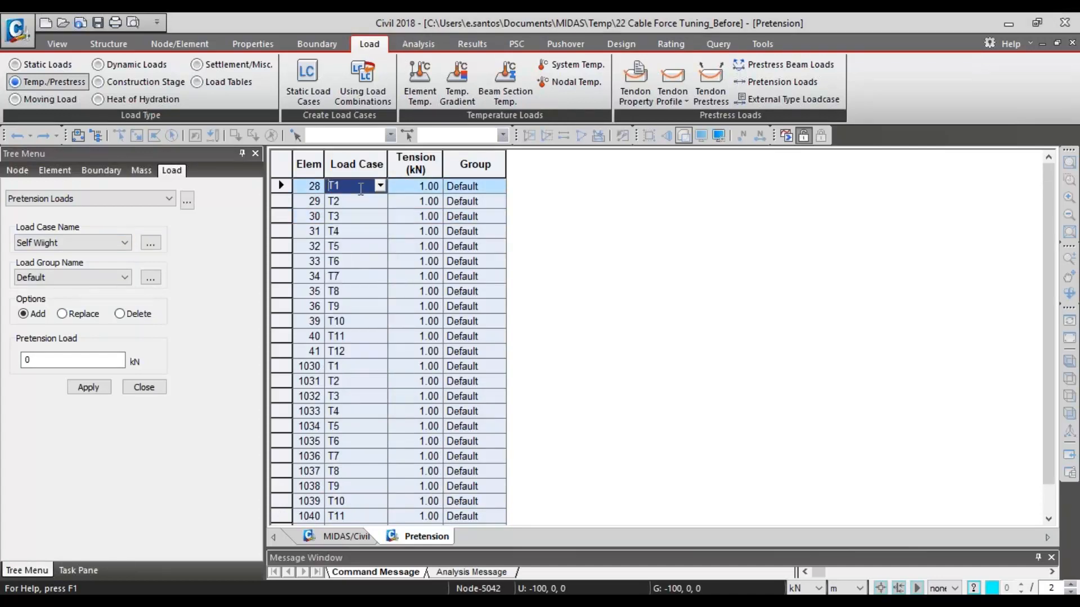
pyautogui.click(336, 536)
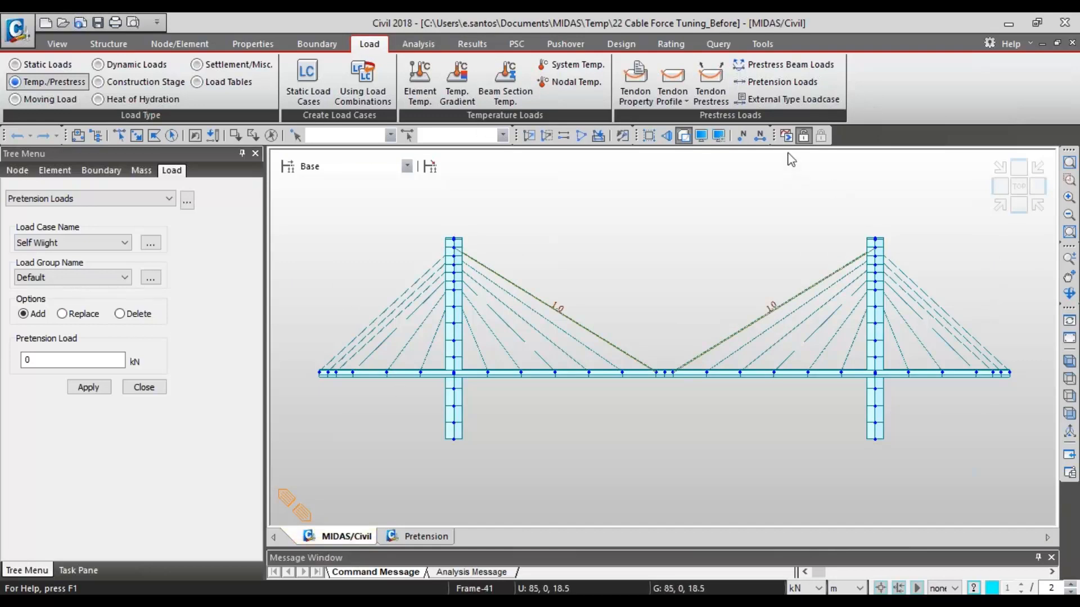
# - Run the static analysis and open the Unknown Load Factor group "unknown" for modification
pyautogui.click(786, 135)
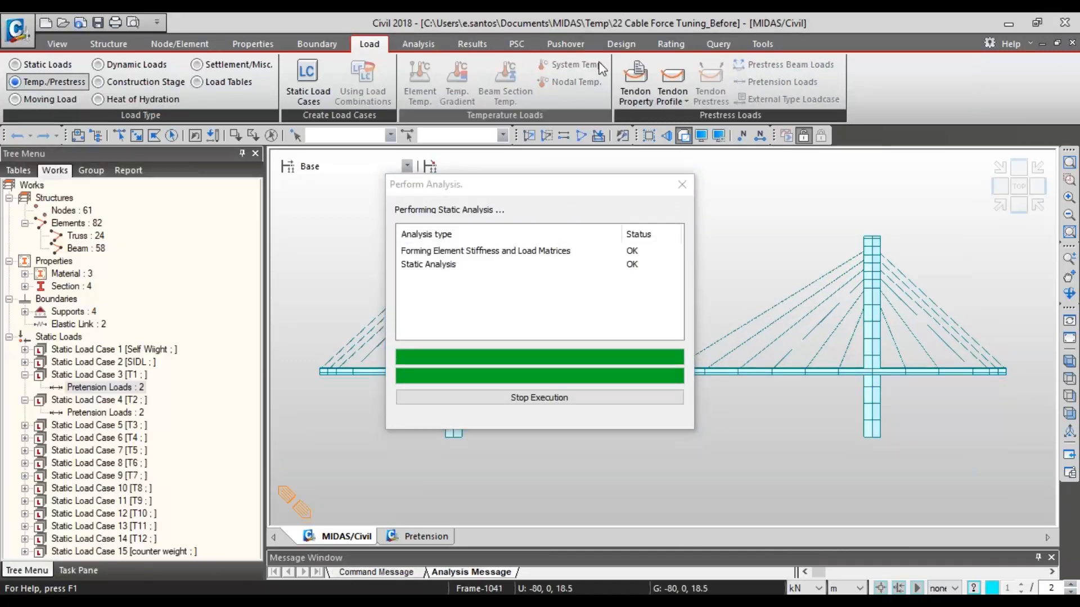
pyautogui.click(473, 44)
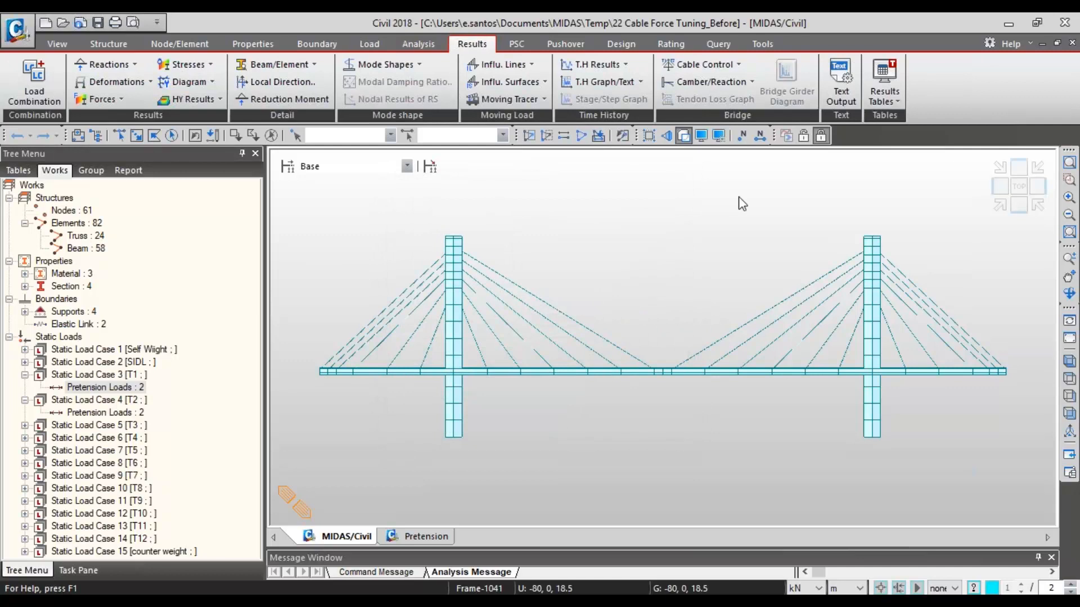
pyautogui.click(713, 65)
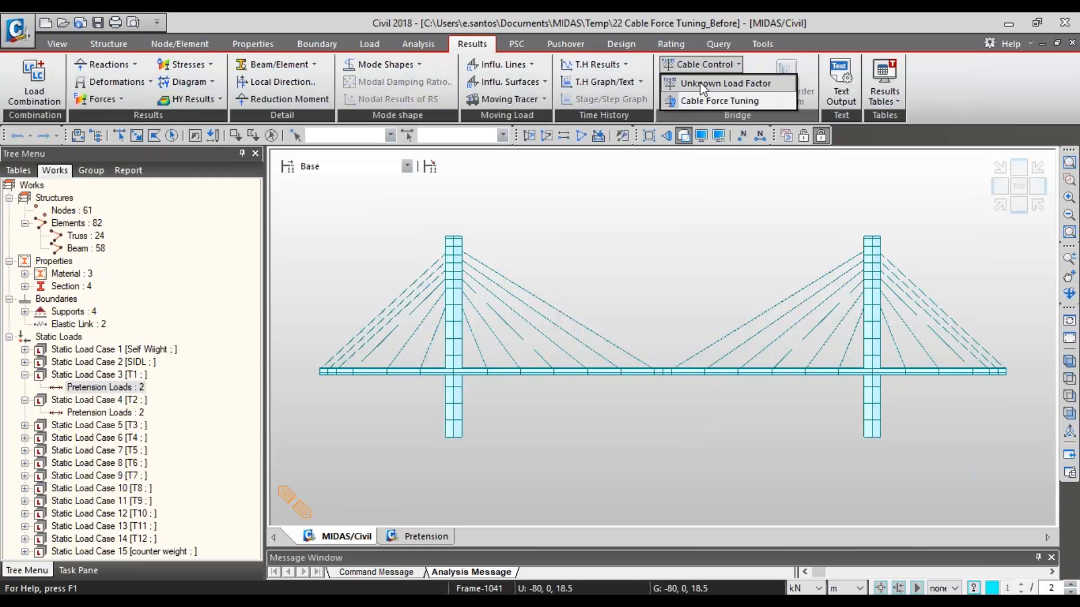
pyautogui.click(702, 84)
pyautogui.click(579, 281)
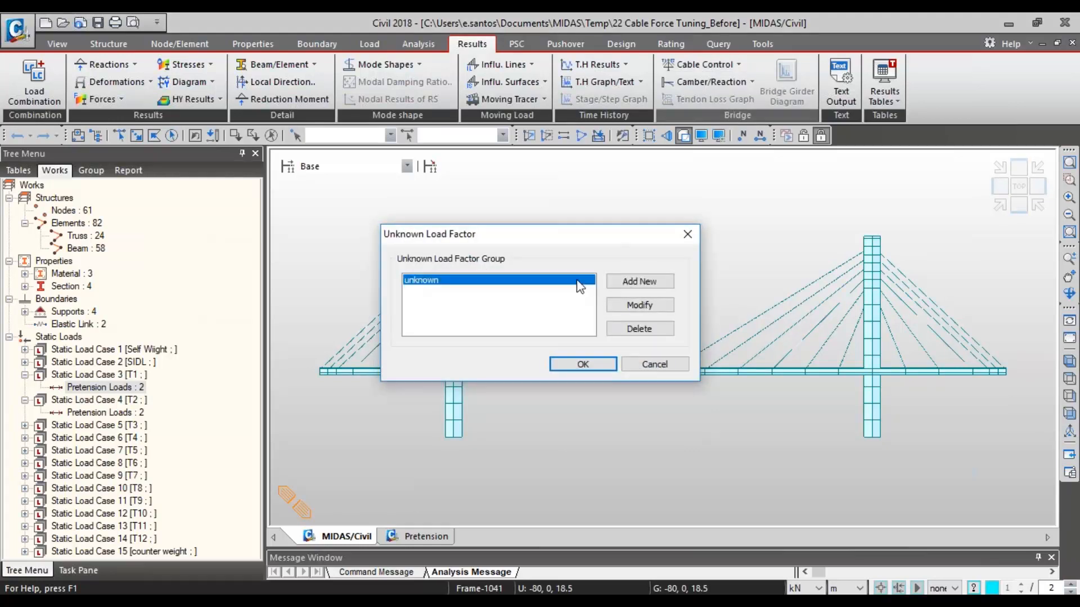
pyautogui.click(643, 308)
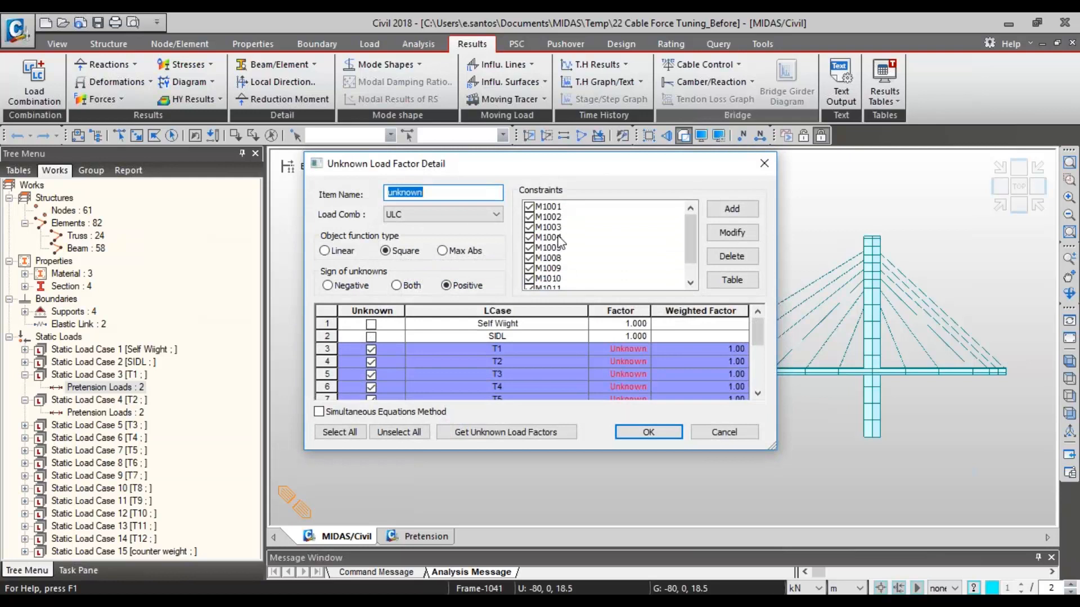
# - Inspect the element, component and bound settings of beam force constraint M1001, leaving them unmodified
pyautogui.click(558, 208)
pyautogui.click(729, 234)
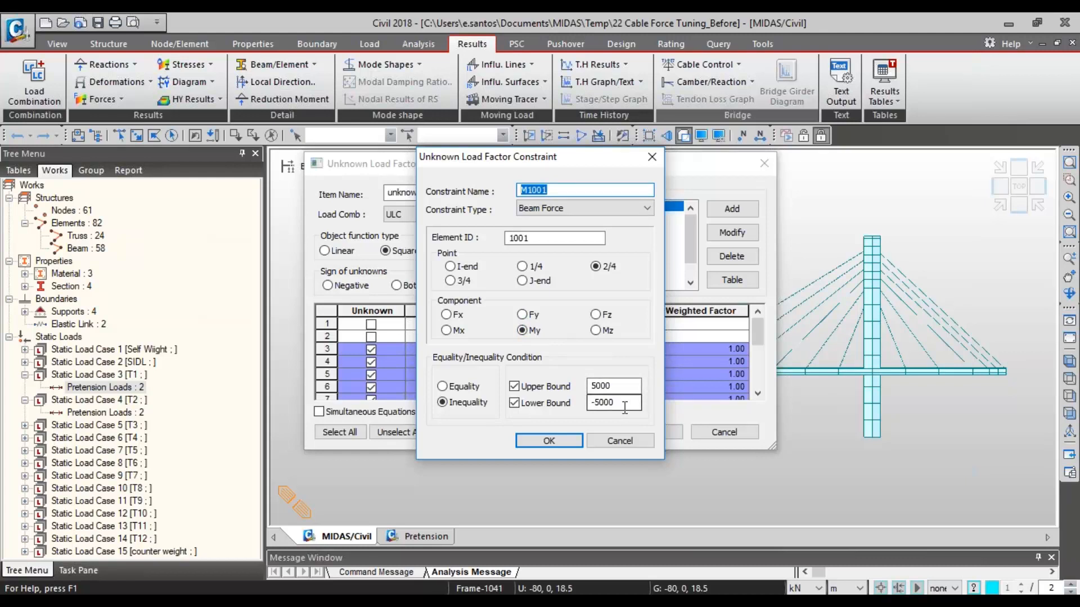
pyautogui.click(614, 442)
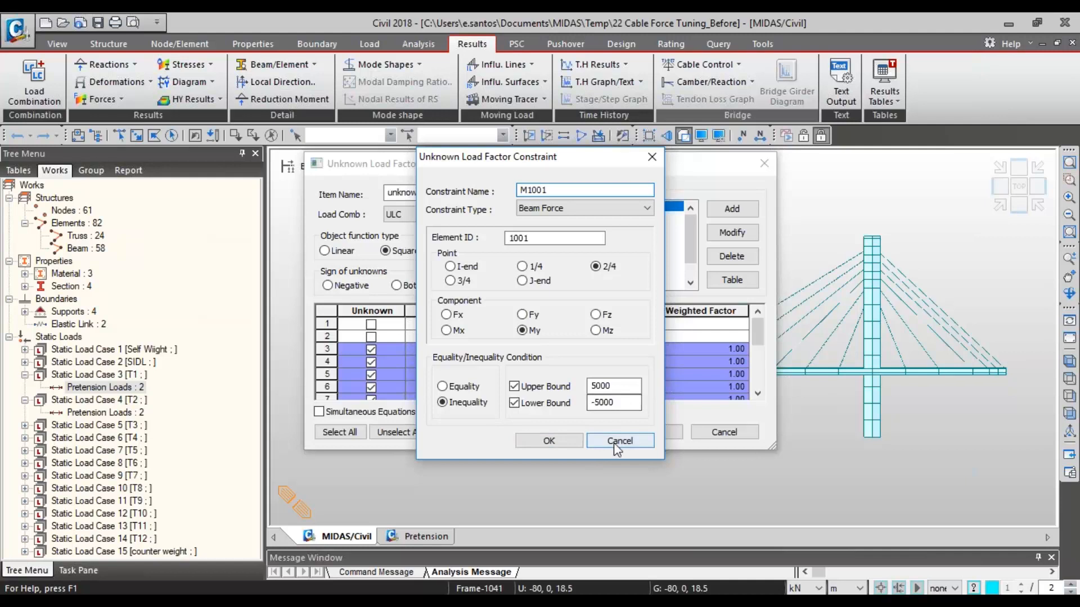
# - Look through the list of moment constraints from M1001 to M1012 in the unknown load factor group
pyautogui.click(588, 248)
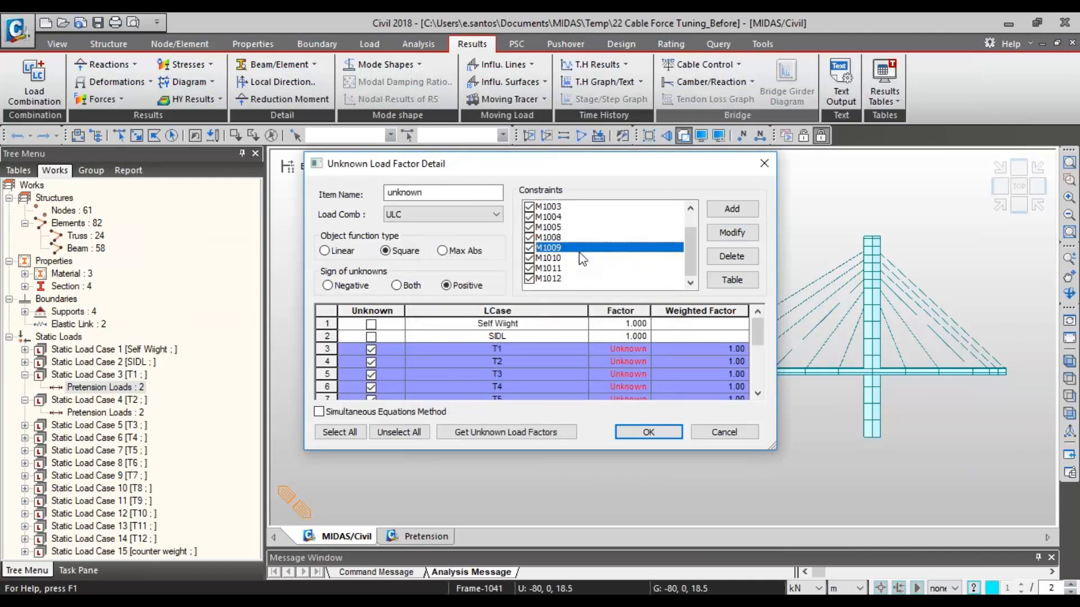
pyautogui.click(557, 240)
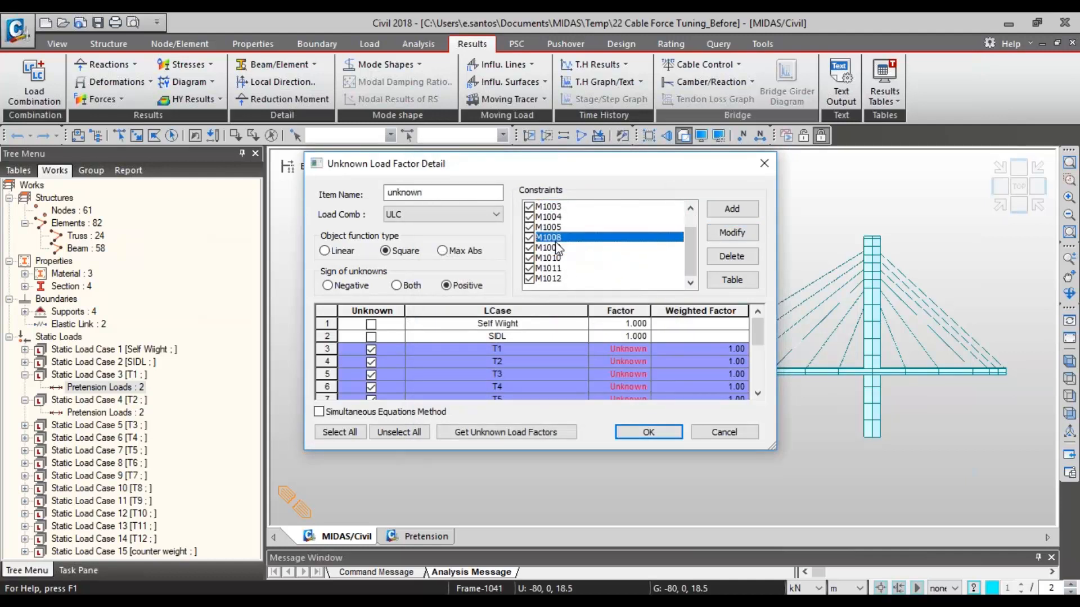
pyautogui.scroll(1, 556, 234)
pyautogui.click(556, 208)
pyautogui.click(556, 219)
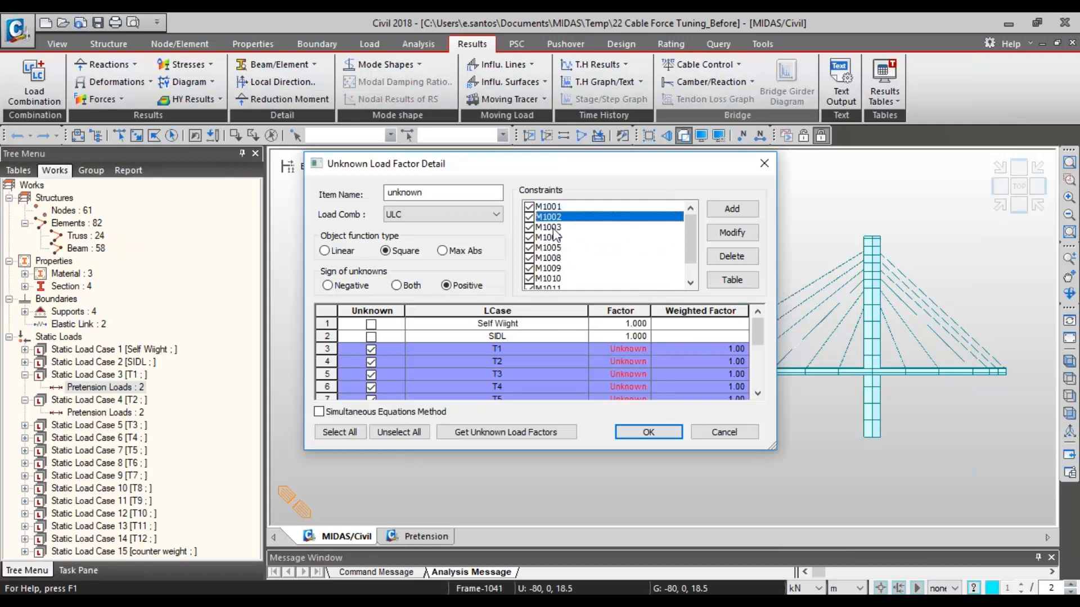
pyautogui.click(556, 228)
pyautogui.click(549, 246)
pyautogui.click(548, 259)
pyautogui.click(544, 269)
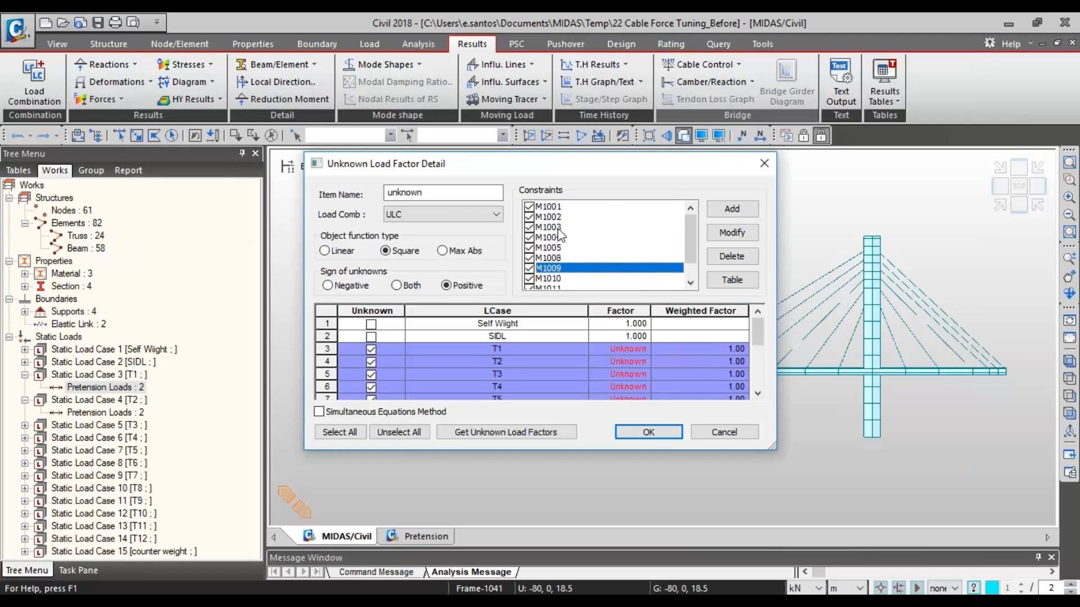
pyautogui.scroll(-1, 560, 235)
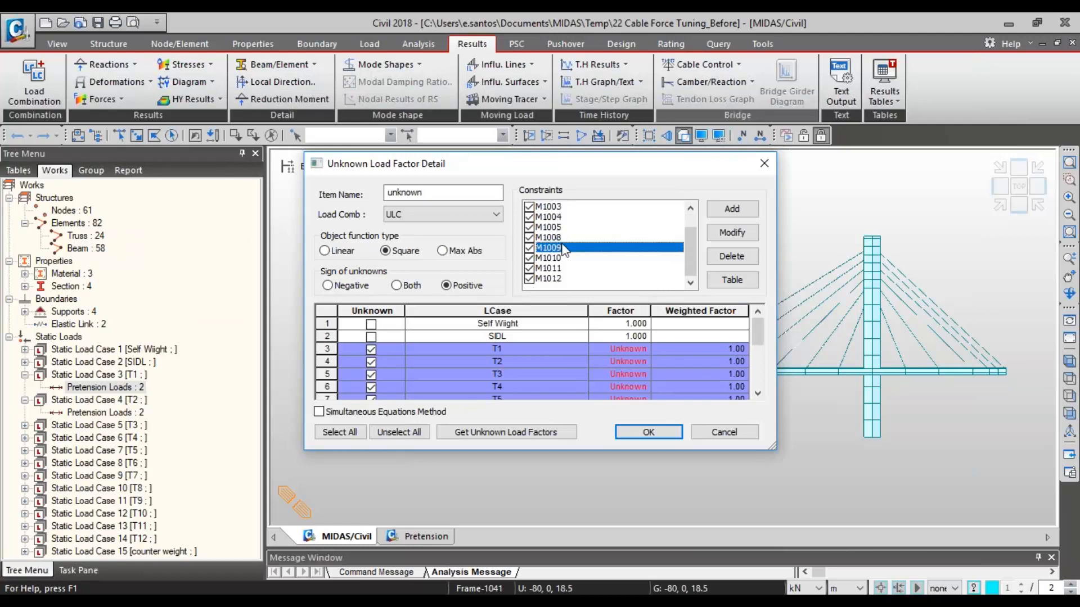
pyautogui.click(554, 207)
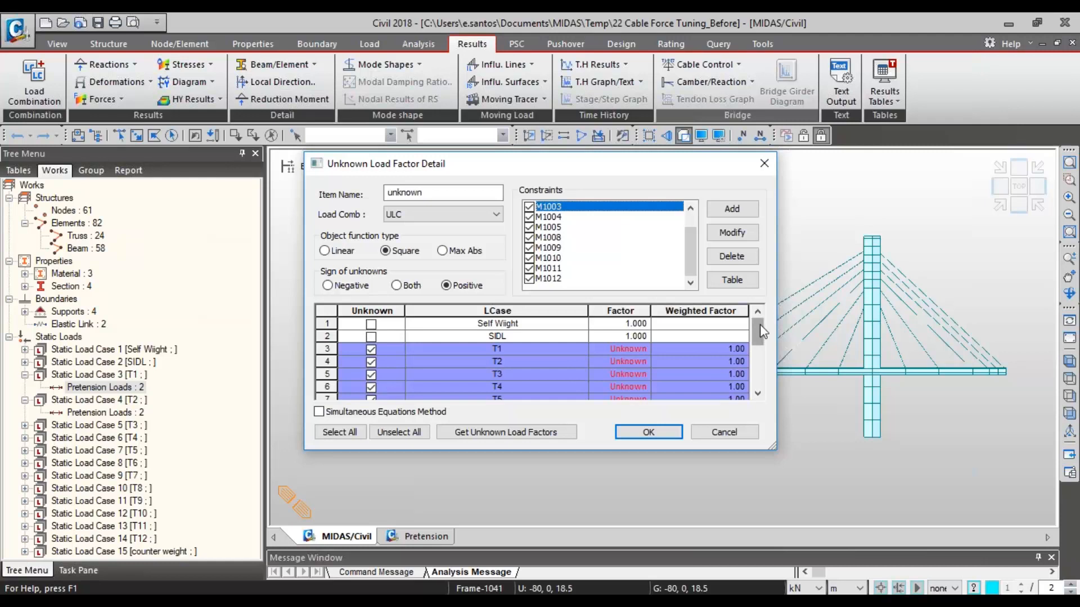
# - Examine which load cases have fixed factors and which cable load cases are set as unknown
pyautogui.moveTo(762, 332)
pyautogui.mouseDown()
pyautogui.moveTo(763, 371)
pyautogui.moveTo(760, 311)
pyautogui.mouseUp()
pyautogui.click(612, 328)
pyautogui.click(626, 328)
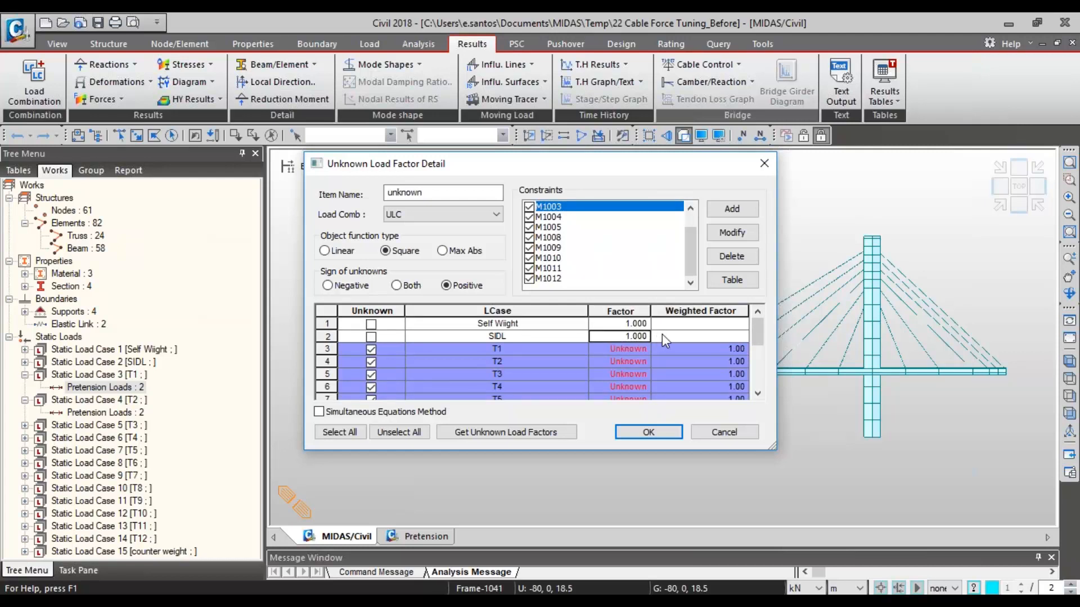
pyautogui.moveTo(757, 333)
pyautogui.mouseDown()
pyautogui.moveTo(766, 350)
pyautogui.moveTo(765, 337)
pyautogui.mouseUp()
pyautogui.click(620, 361)
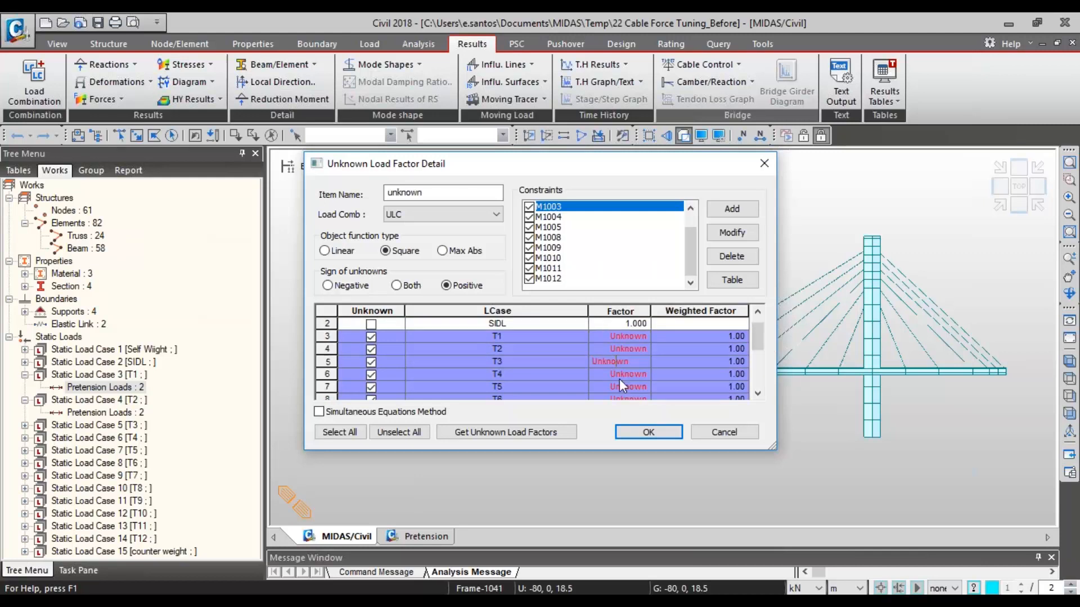
pyautogui.click(646, 349)
# - Calculate the unknown load factors and review the factor row across all load cases up to the counter weight
pyautogui.click(480, 436)
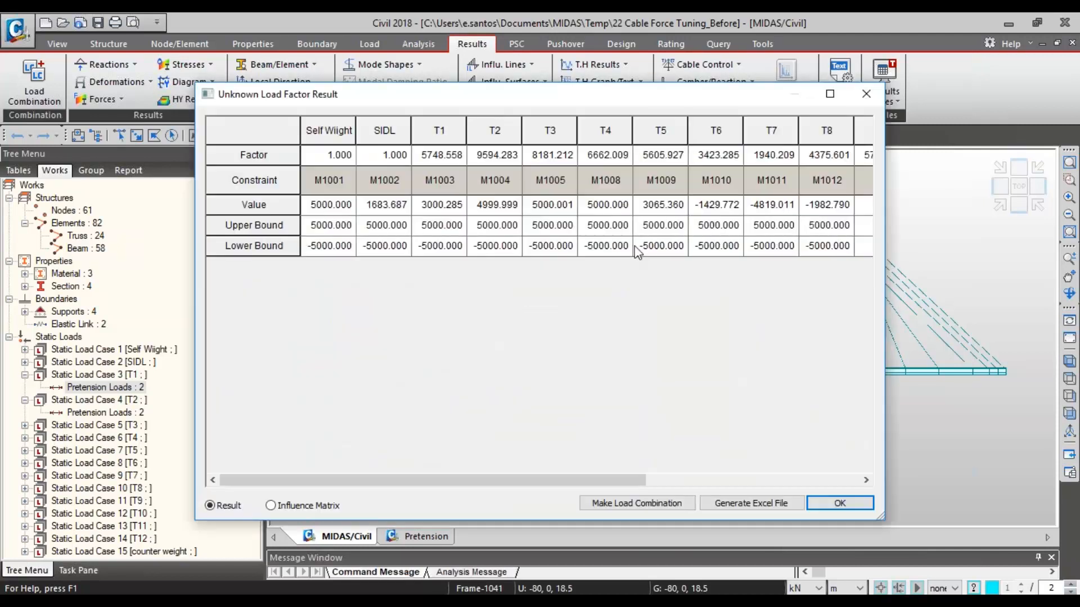
pyautogui.moveTo(509, 94); pyautogui.dragTo(882, 107)
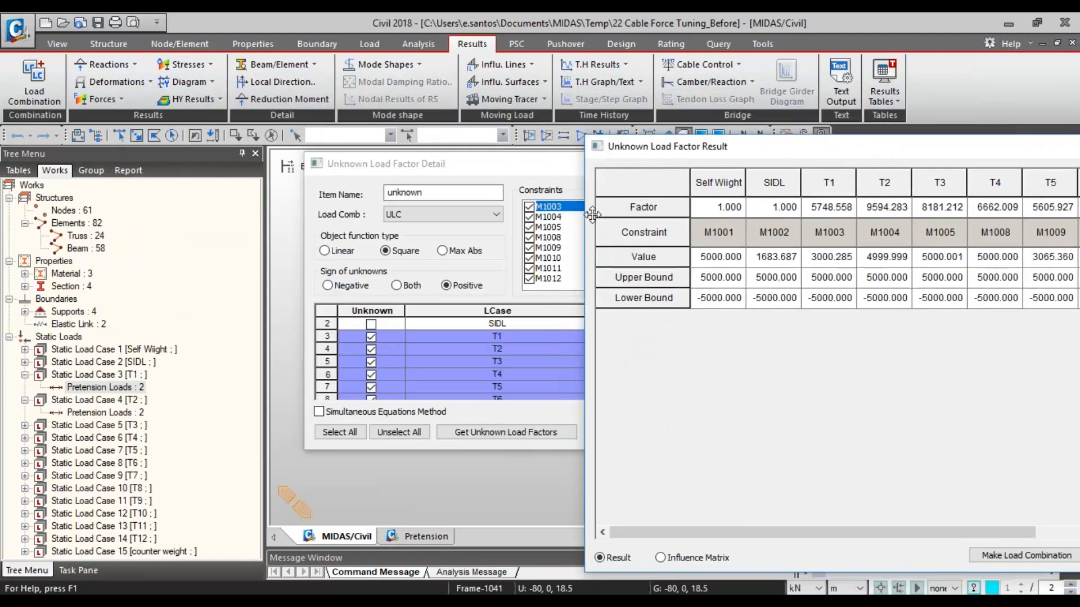
pyautogui.moveTo(706, 147); pyautogui.dragTo(270, 65)
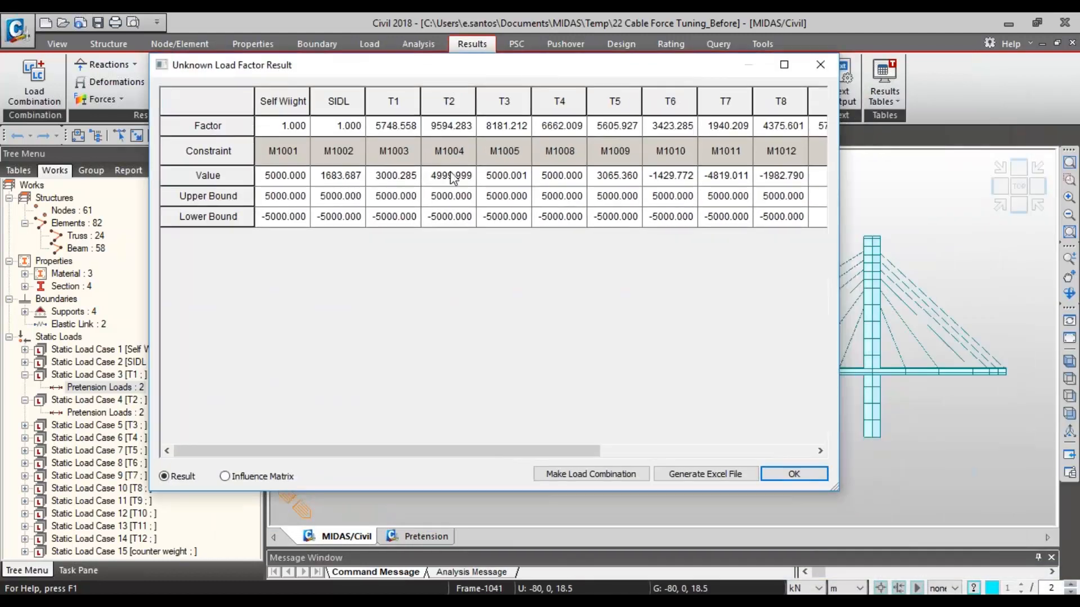
pyautogui.moveTo(382, 130); pyautogui.dragTo(846, 123)
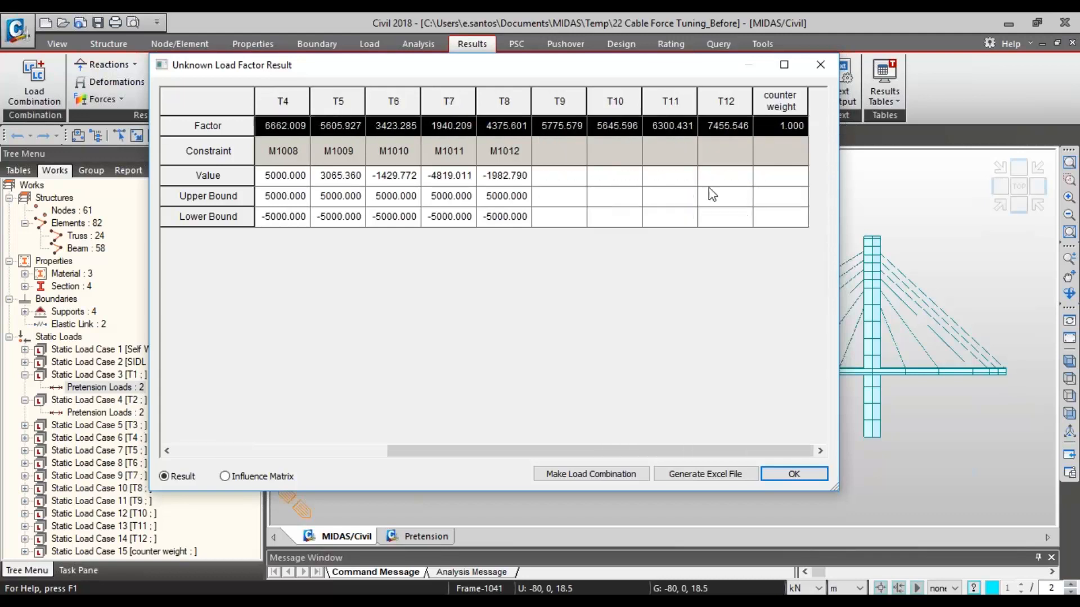
# - Make a load combination named Load Factor from the calculated factors and close the Unknown Load Factor dialogs
pyautogui.moveTo(615, 452); pyautogui.dragTo(422, 458)
pyautogui.click(573, 475)
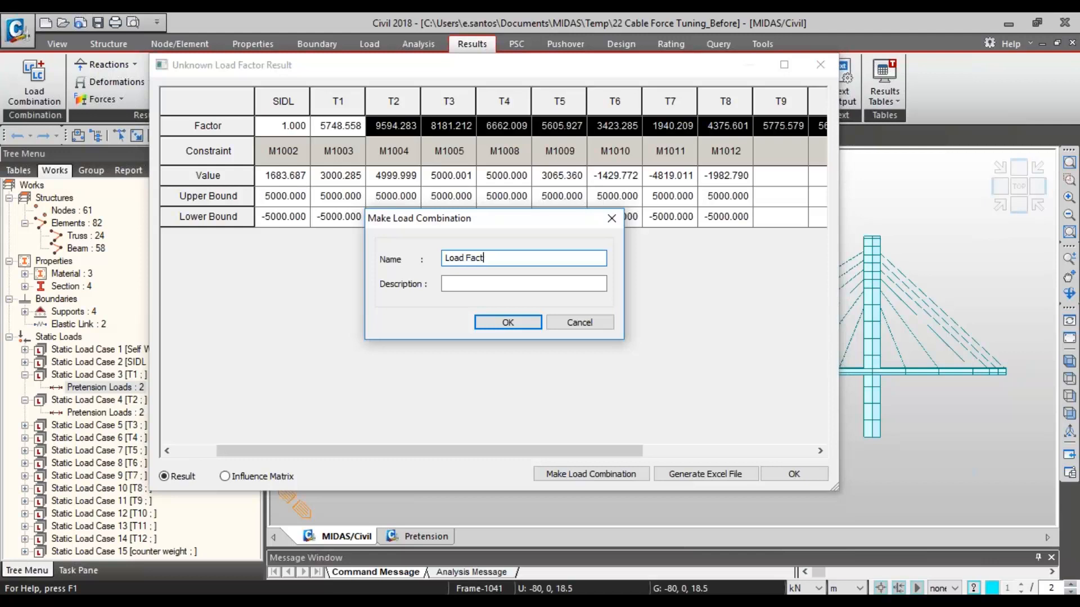
pyautogui.click(506, 323)
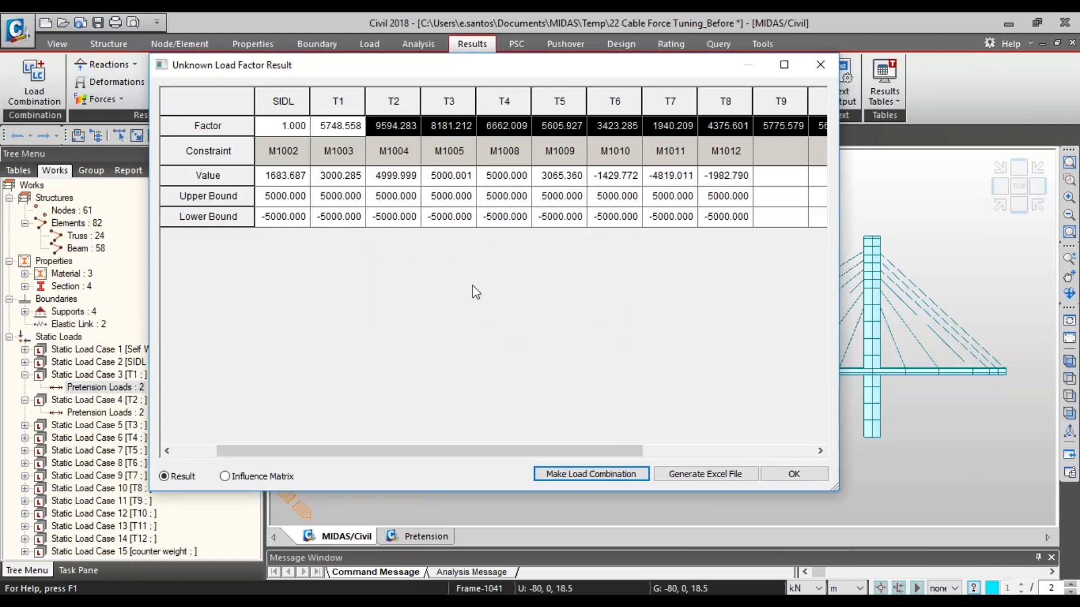
pyautogui.click(793, 474)
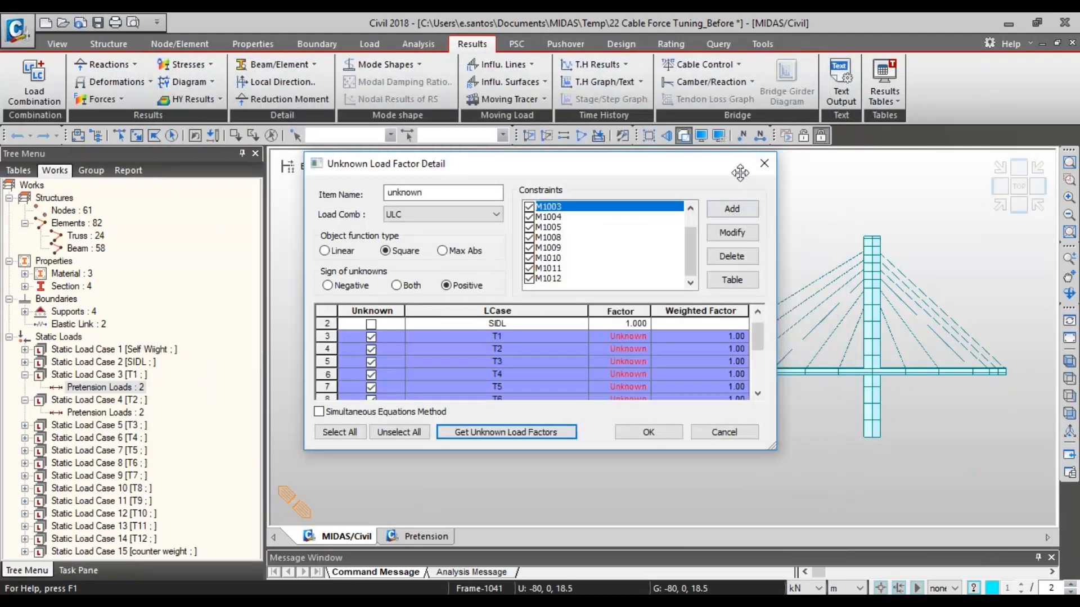
pyautogui.click(764, 163)
pyautogui.click(687, 235)
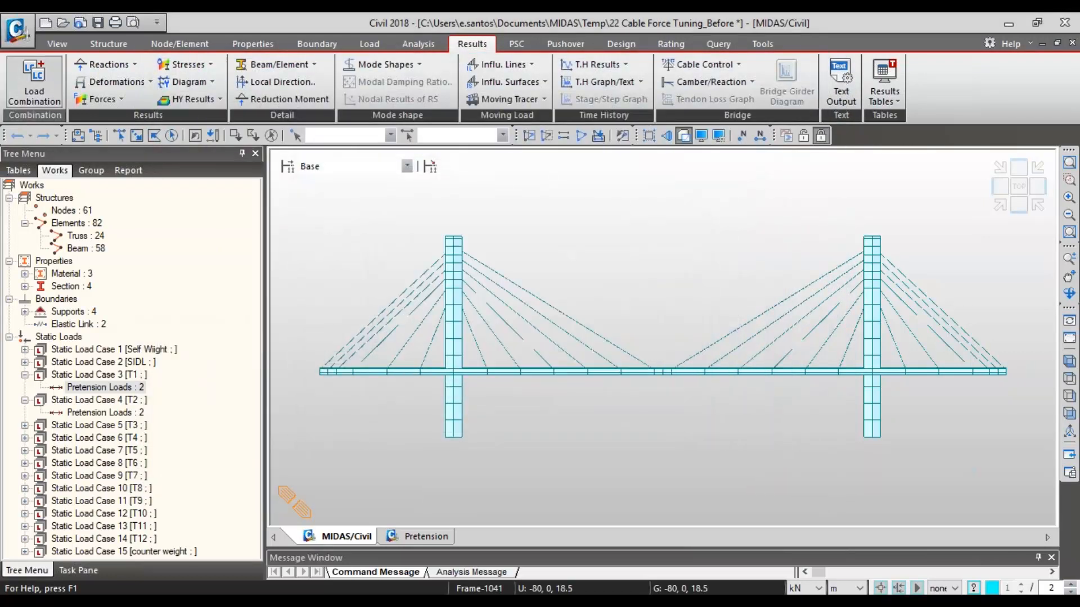
# - Review the load case factors of the Load Factor combination in the Load Combinations list, leaving them unmodified
pyautogui.click(34, 82)
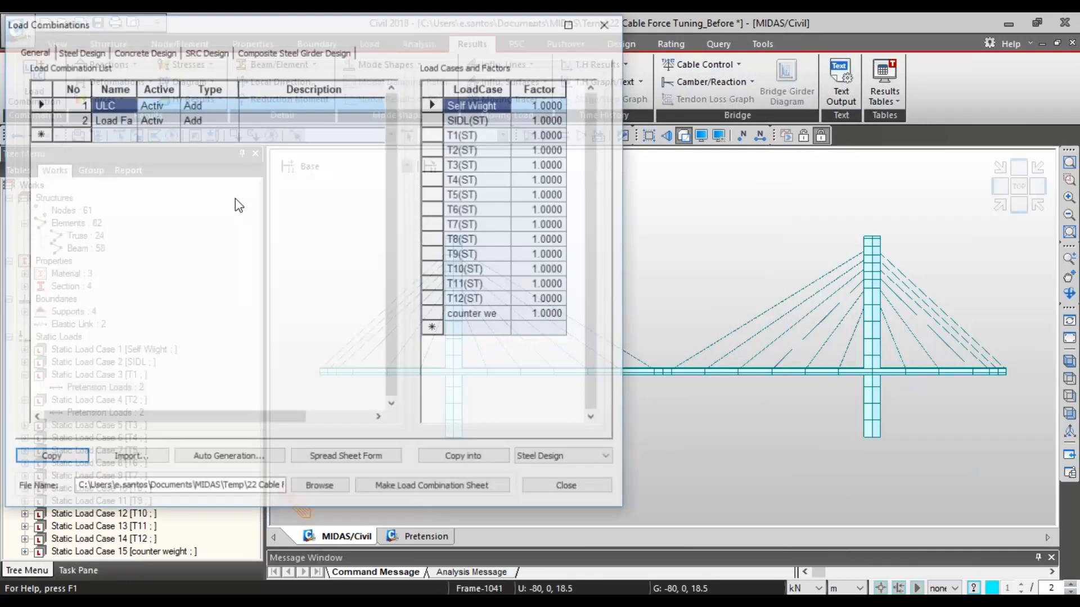
pyautogui.click(108, 121)
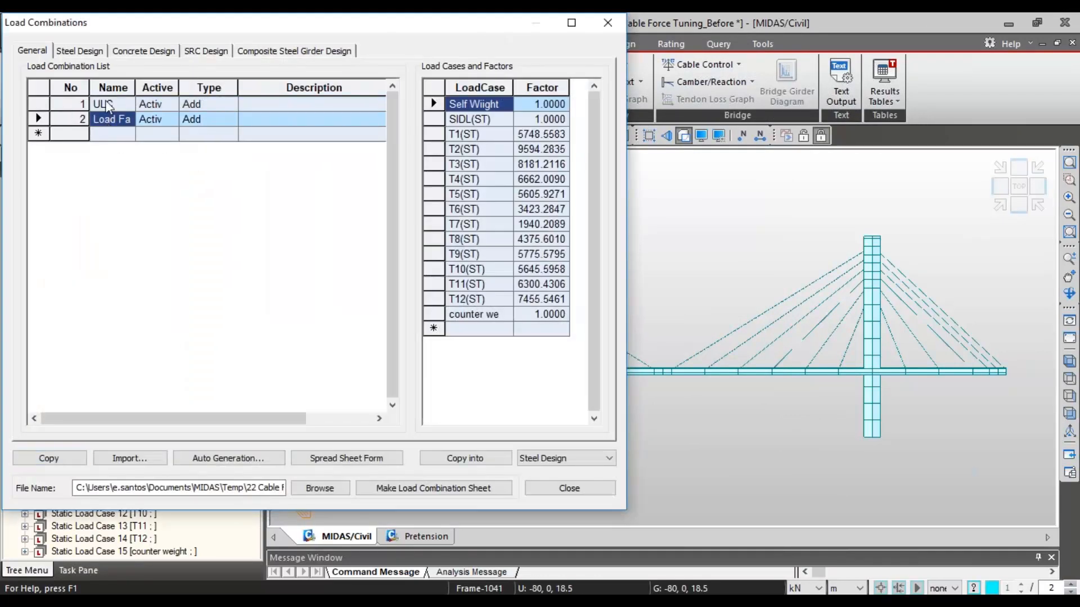
pyautogui.click(608, 22)
# - Display the My beam diagram for load combination ULC with contour and legend
pyautogui.rightClick(349, 265)
pyautogui.moveTo(401, 58)
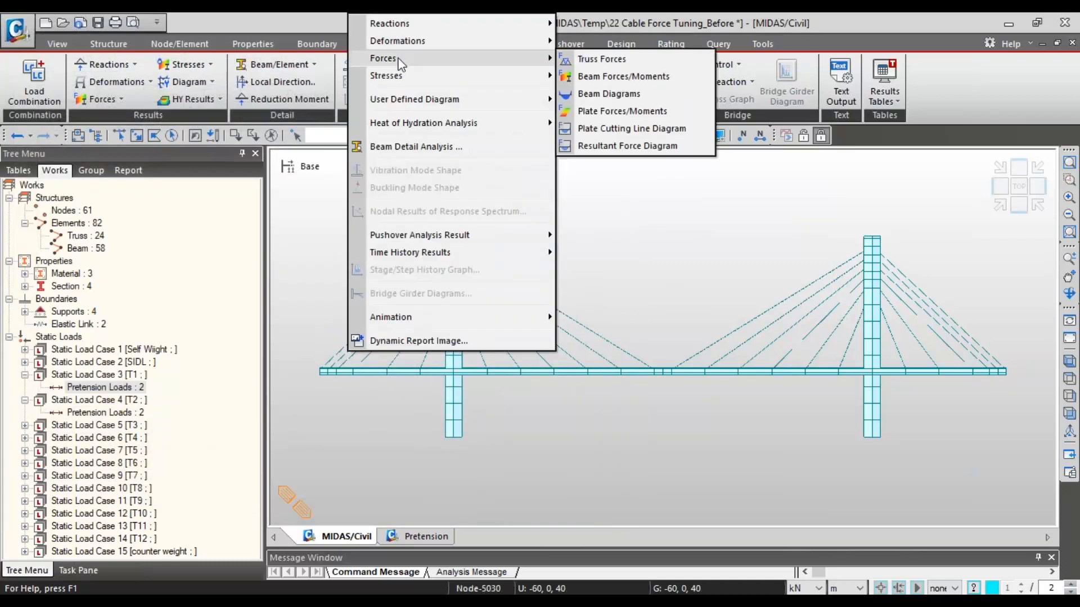
pyautogui.click(611, 95)
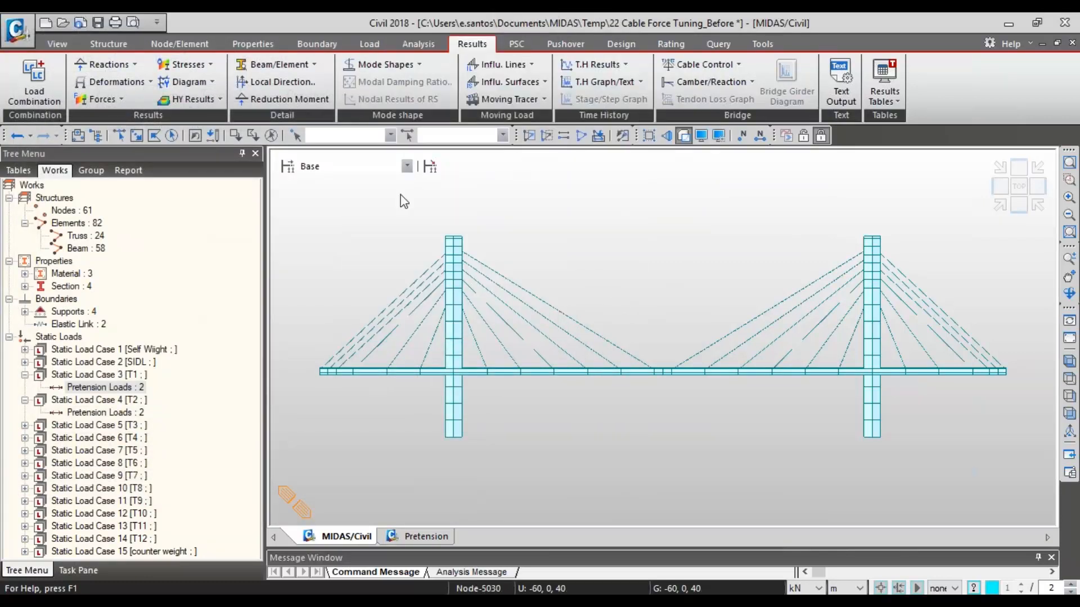
pyautogui.click(133, 243)
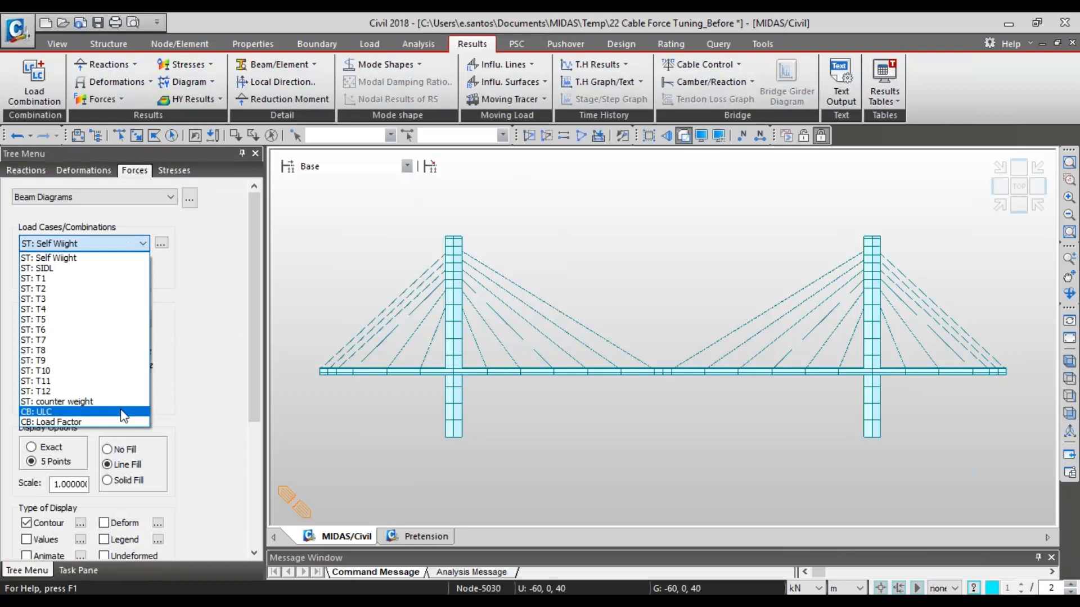
pyautogui.click(56, 412)
pyautogui.scroll(-5, 255, 337)
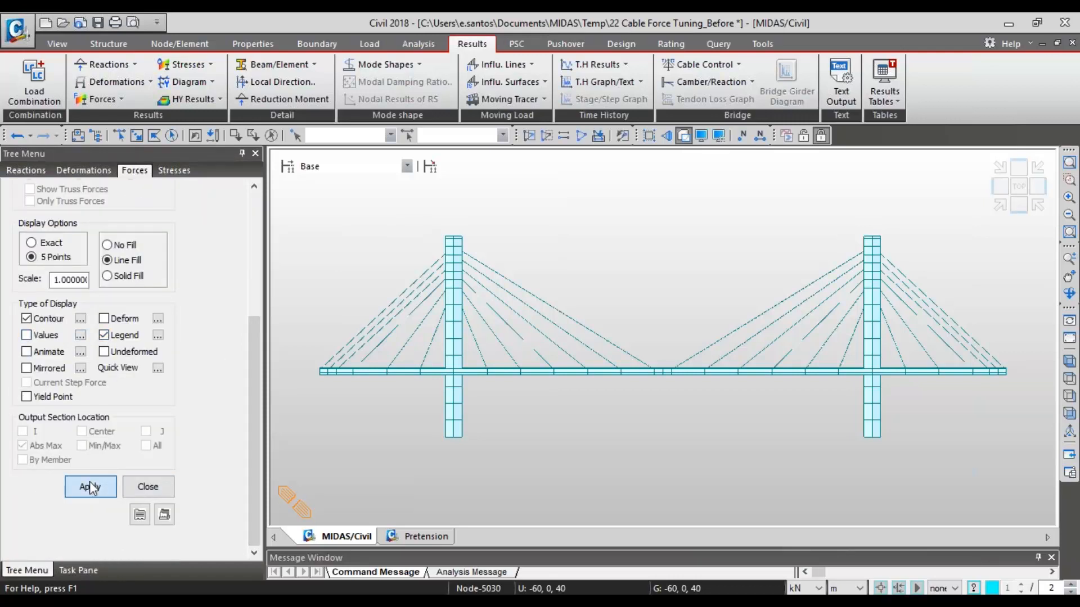
pyautogui.click(91, 487)
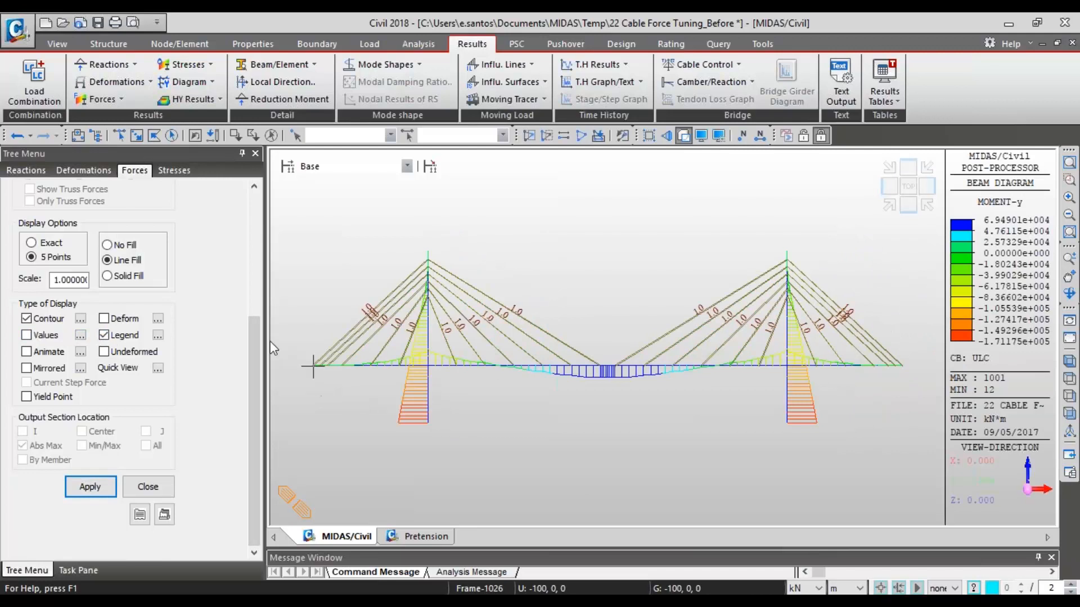
# - Set the units to kips and ft and show the legend values as fixed numbers with 2 decimals
pyautogui.click(846, 588)
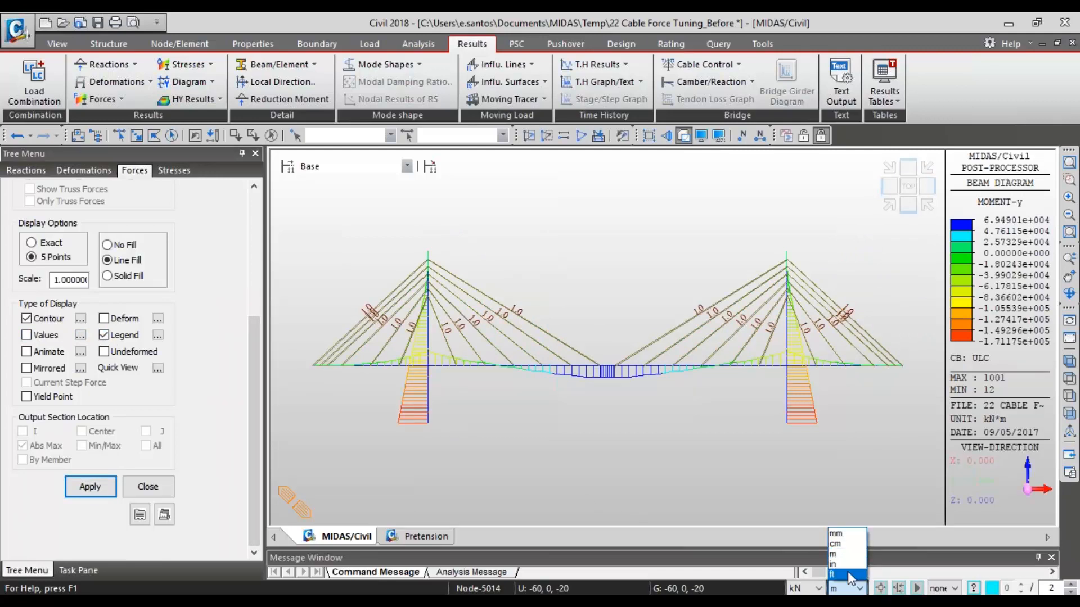
pyautogui.click(844, 561)
pyautogui.click(810, 588)
pyautogui.click(817, 574)
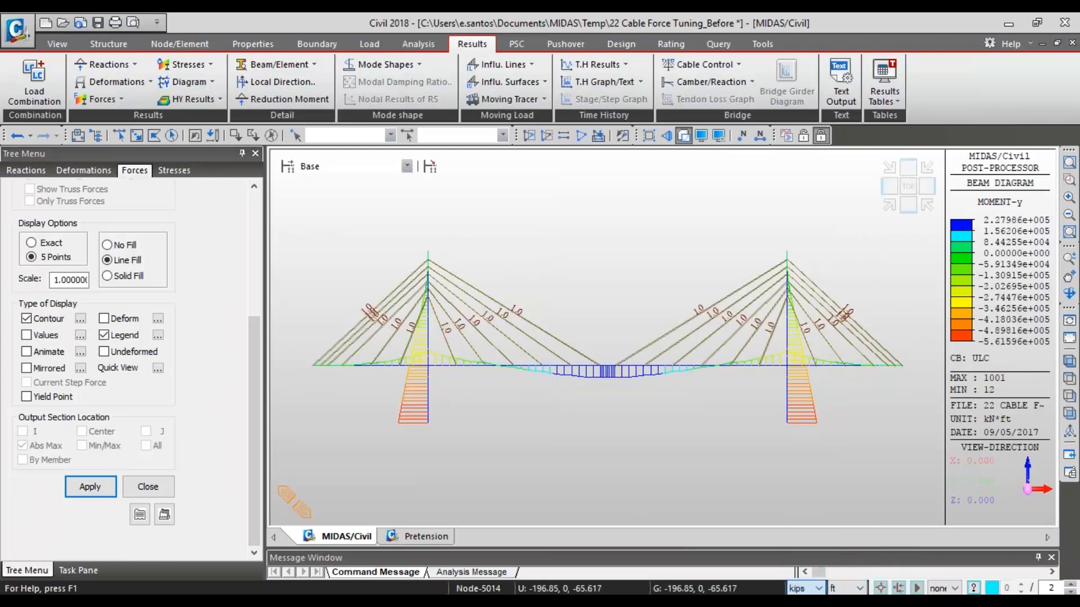
pyautogui.click(158, 335)
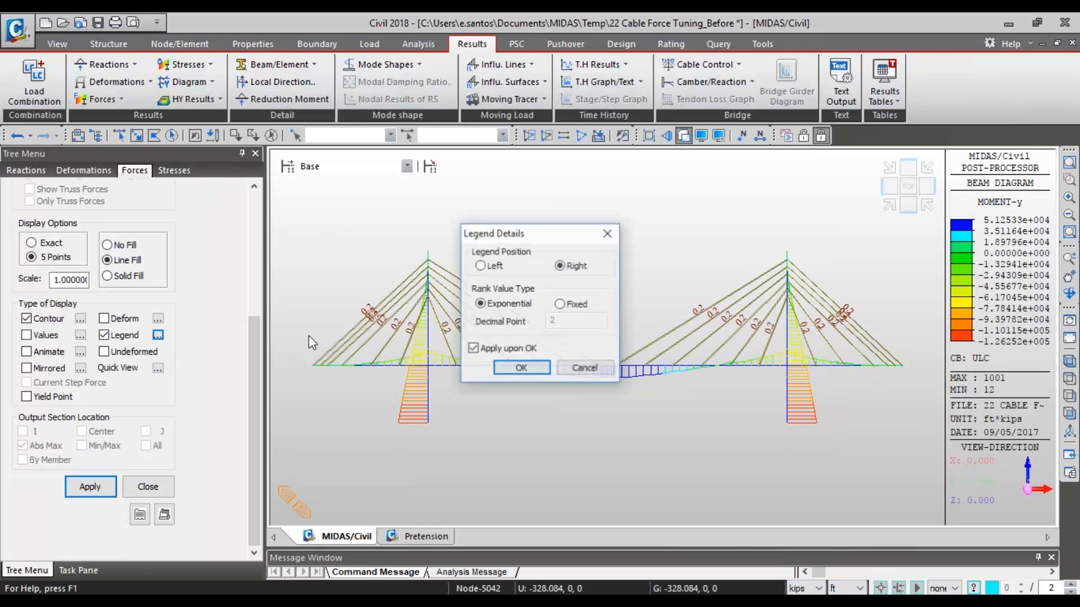
pyautogui.press('Return')
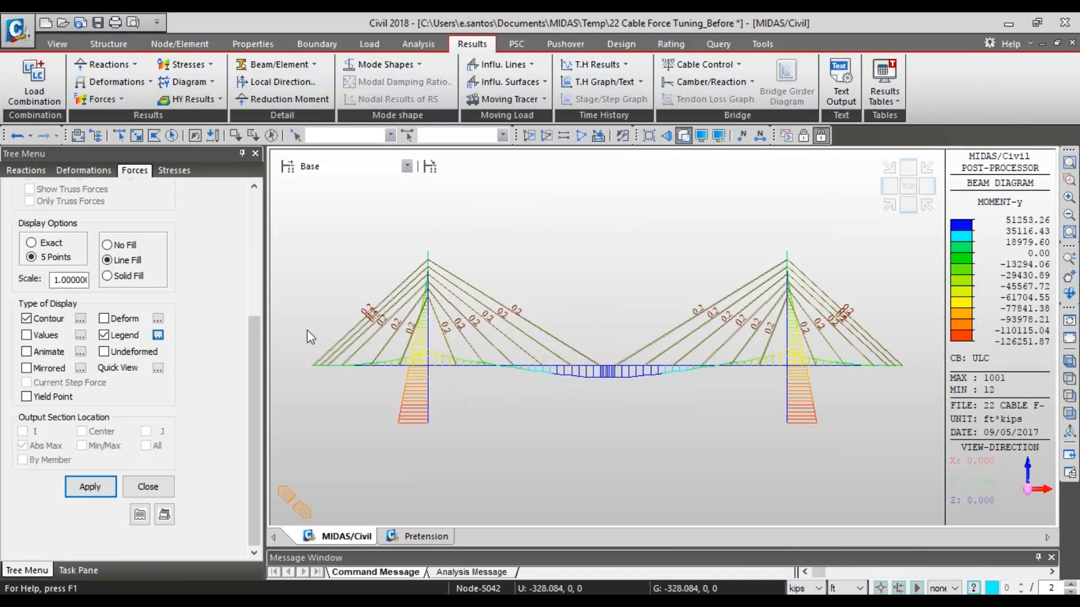
# - Display the My beam diagram for load combination Load Factor
pyautogui.moveTo(265, 385); pyautogui.dragTo(255, 271)
pyautogui.moveTo(245, 349); pyautogui.dragTo(235, 204)
pyautogui.click(142, 243)
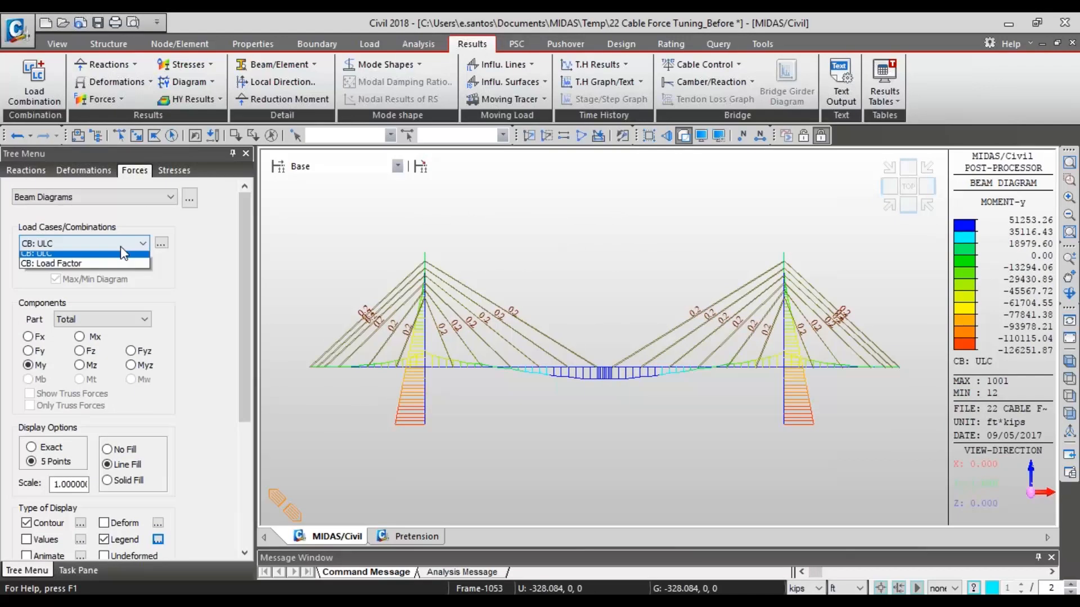
pyautogui.click(79, 422)
pyautogui.moveTo(244, 314); pyautogui.dragTo(247, 427)
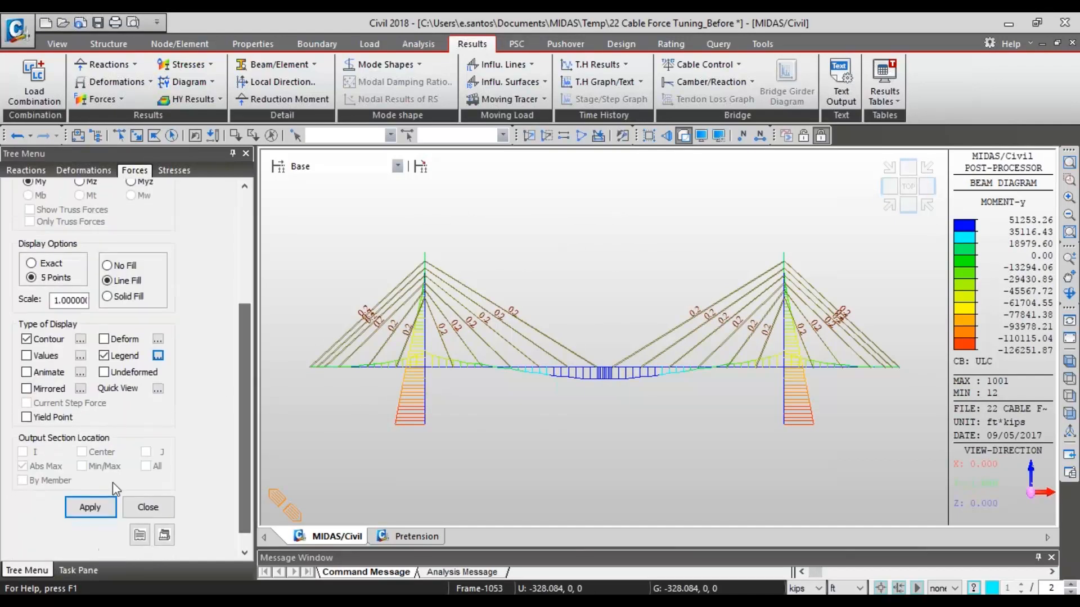
pyautogui.click(82, 514)
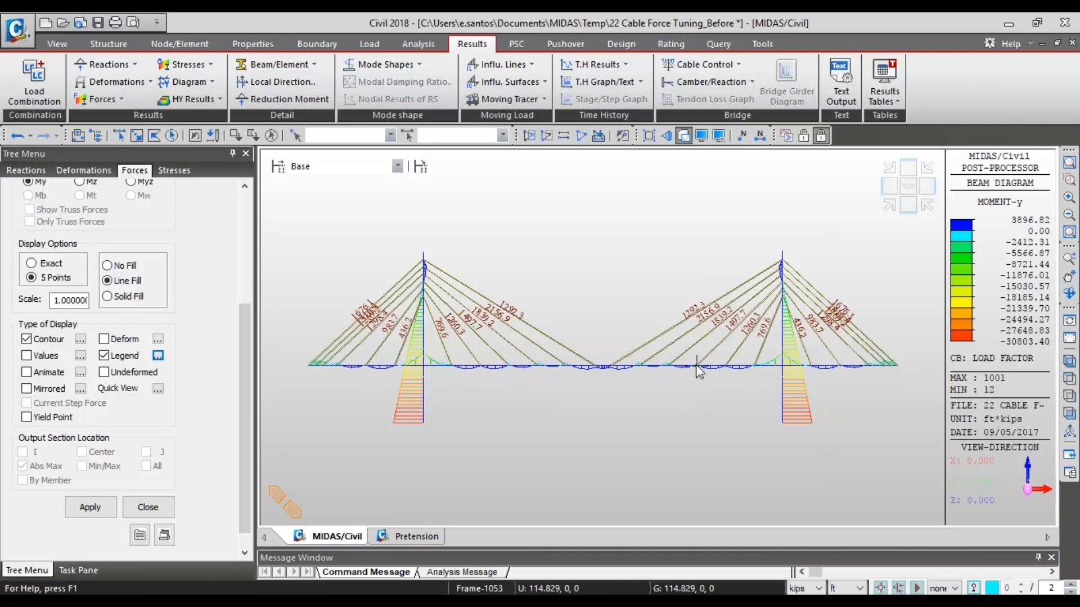
# - Switch the beam moment diagram back to load combination ULC for comparison
pyautogui.scroll(5, 174, 268)
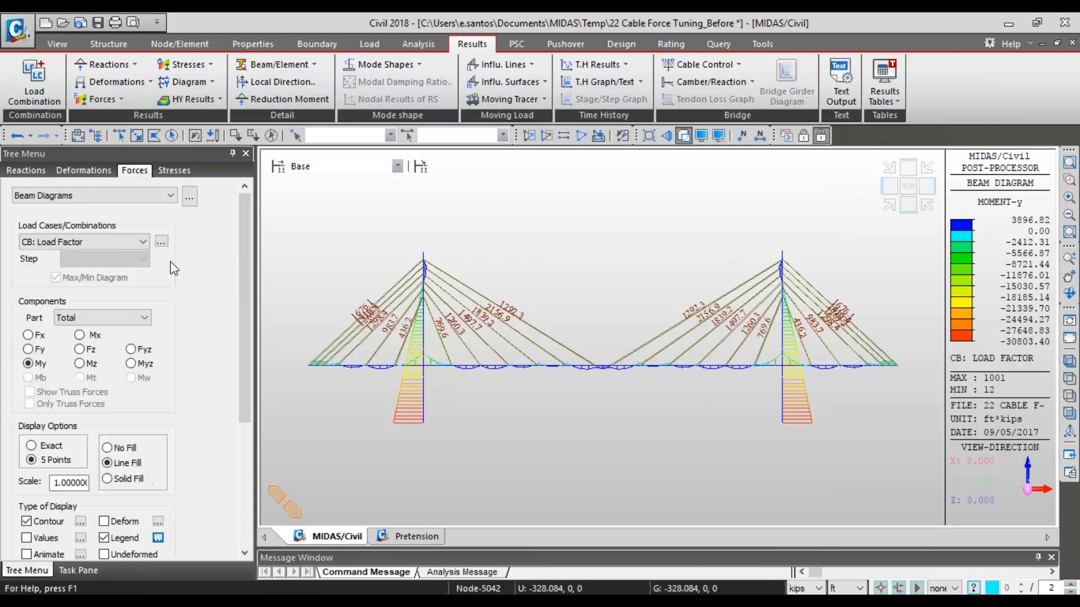
pyautogui.click(85, 242)
pyautogui.click(62, 410)
pyautogui.scroll(-3, 218, 398)
pyautogui.click(87, 491)
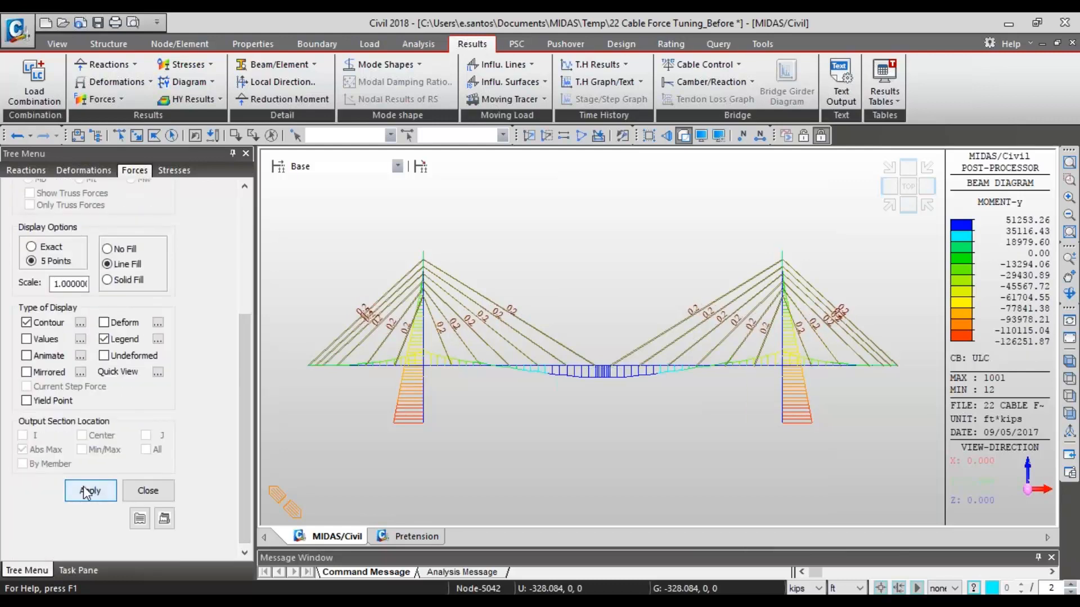
# - Redisplay the beam moment diagram for the Load Factor combination and examine the moments along the deck
pyautogui.scroll(3, 174, 250)
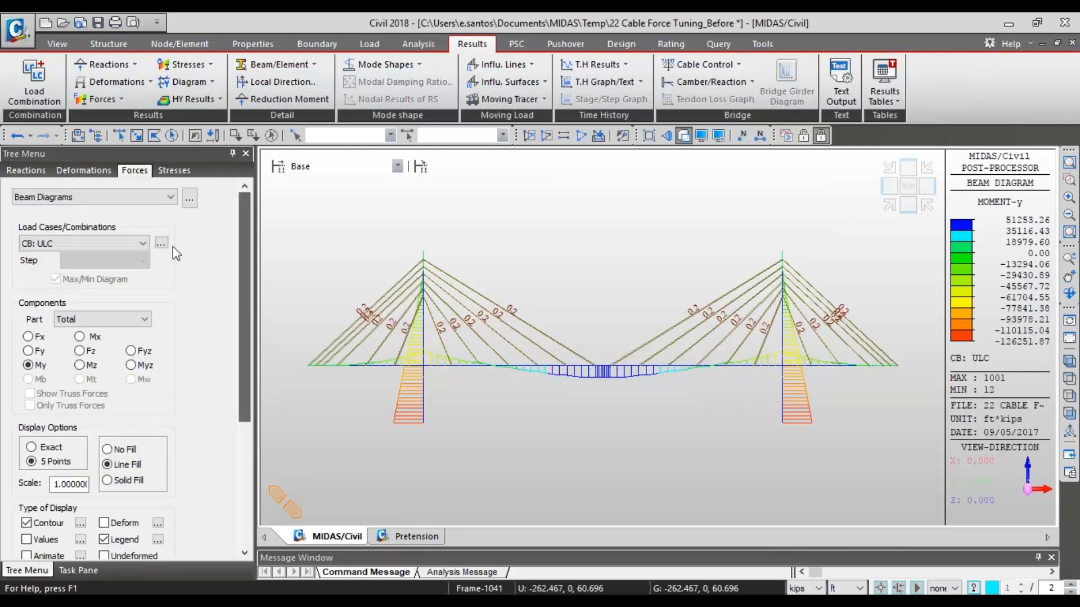
pyautogui.click(142, 243)
pyautogui.click(101, 426)
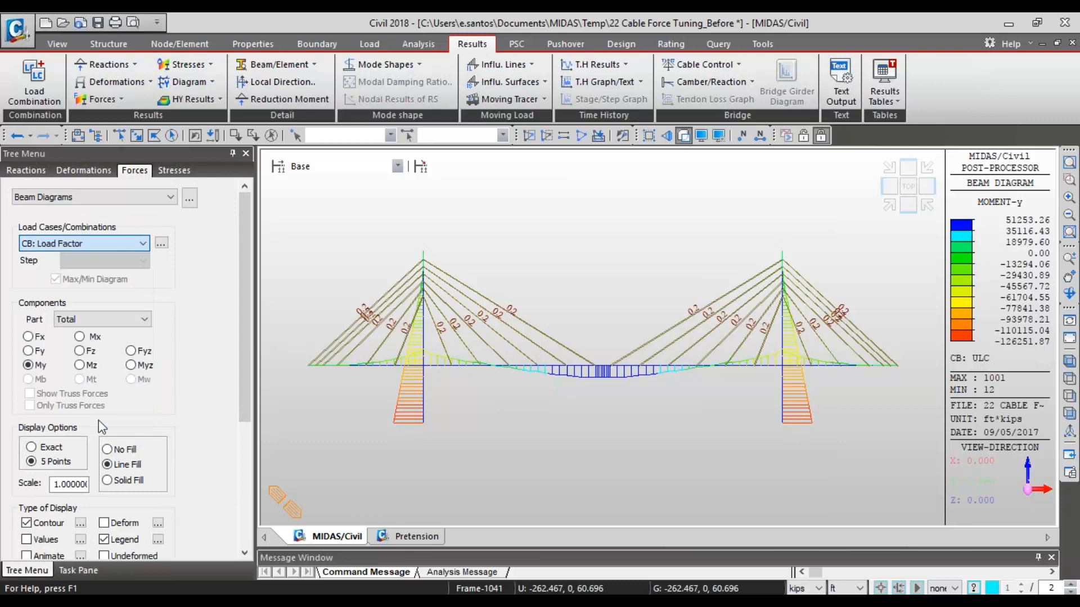
pyautogui.moveTo(243, 353); pyautogui.dragTo(243, 474)
pyautogui.click(90, 492)
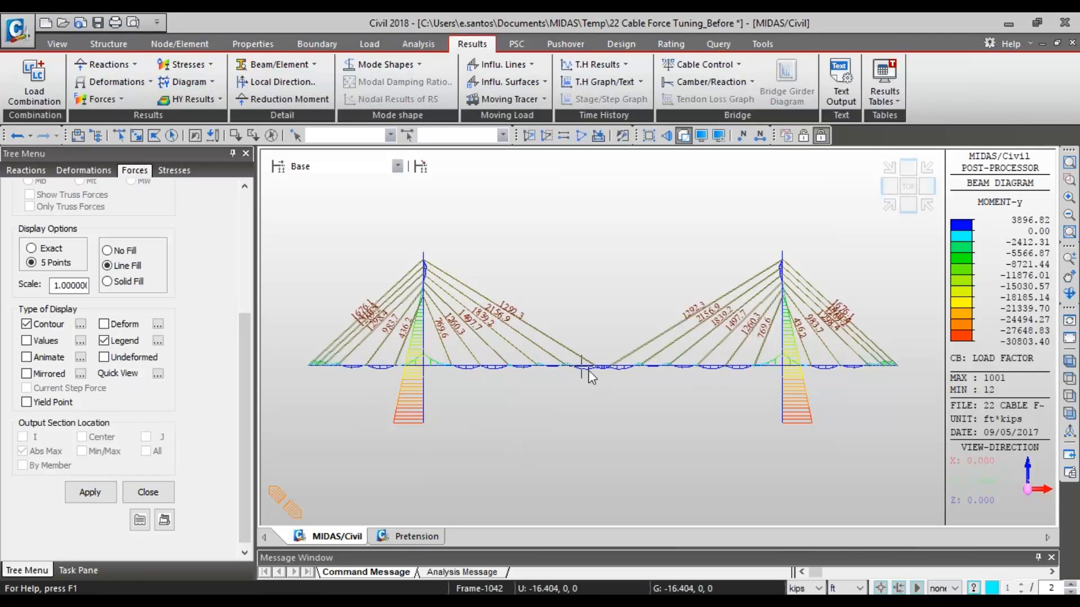
pyautogui.moveTo(590, 377)
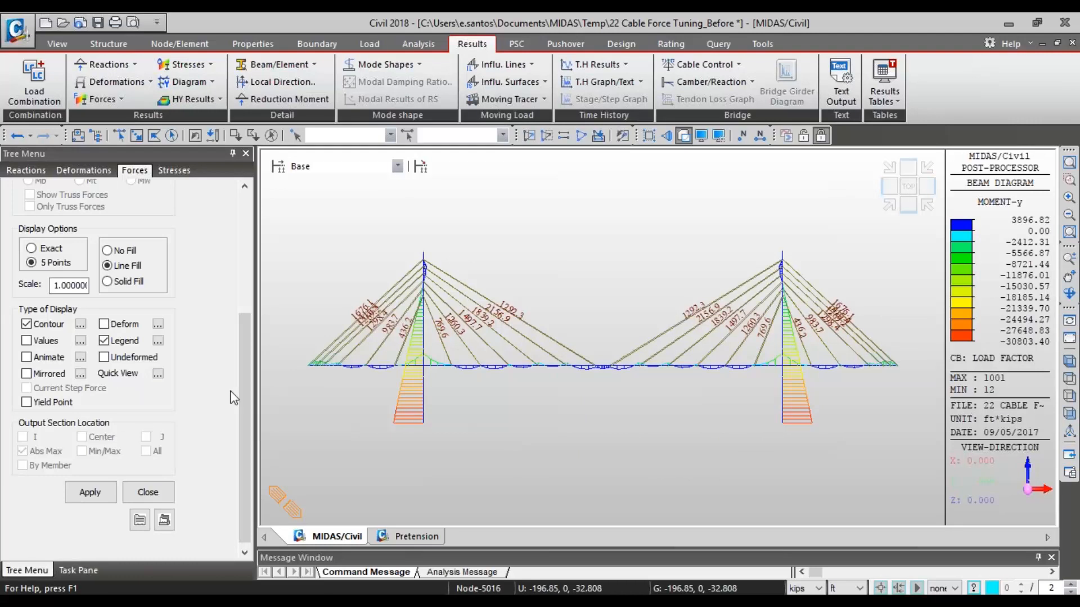
pyautogui.moveTo(241, 393); pyautogui.dragTo(164, 464)
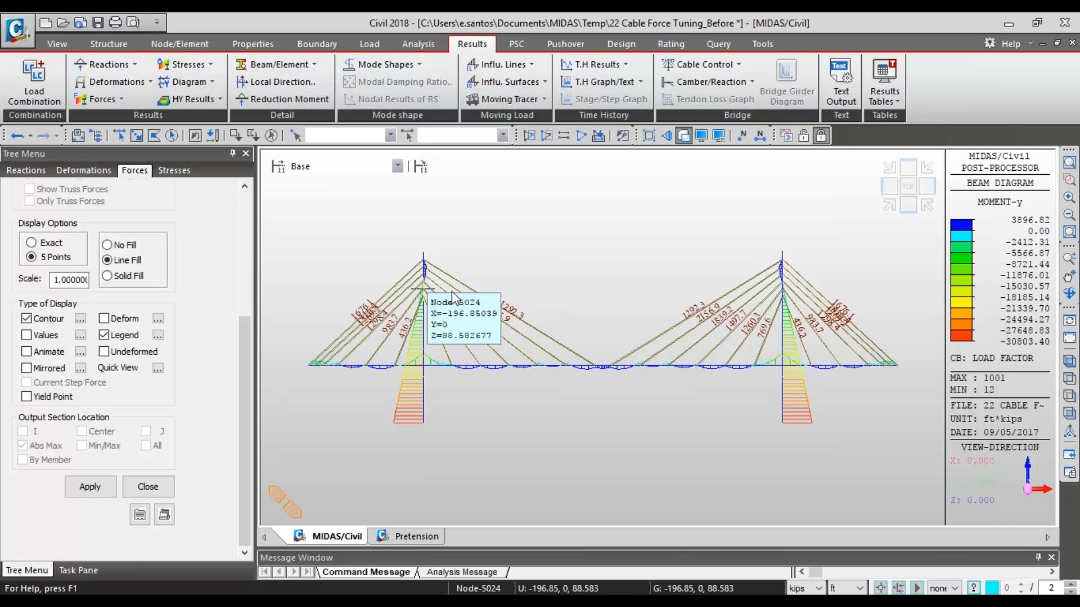
# - Open Cable Force Tuning and switch to the window containing the model 22 Cable Force Tuning_After
pyautogui.click(708, 65)
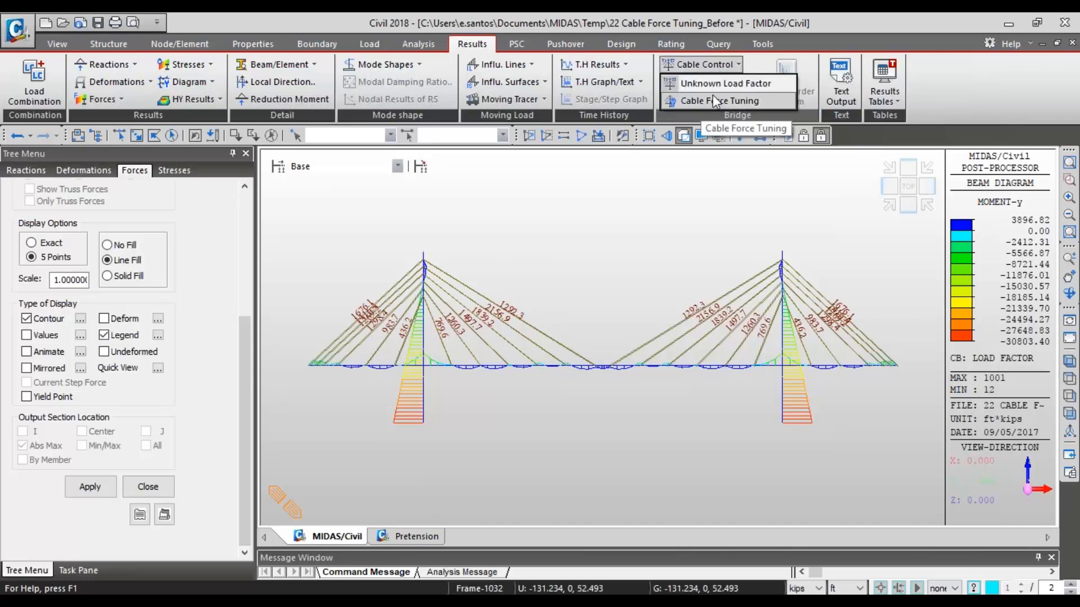
pyautogui.click(751, 100)
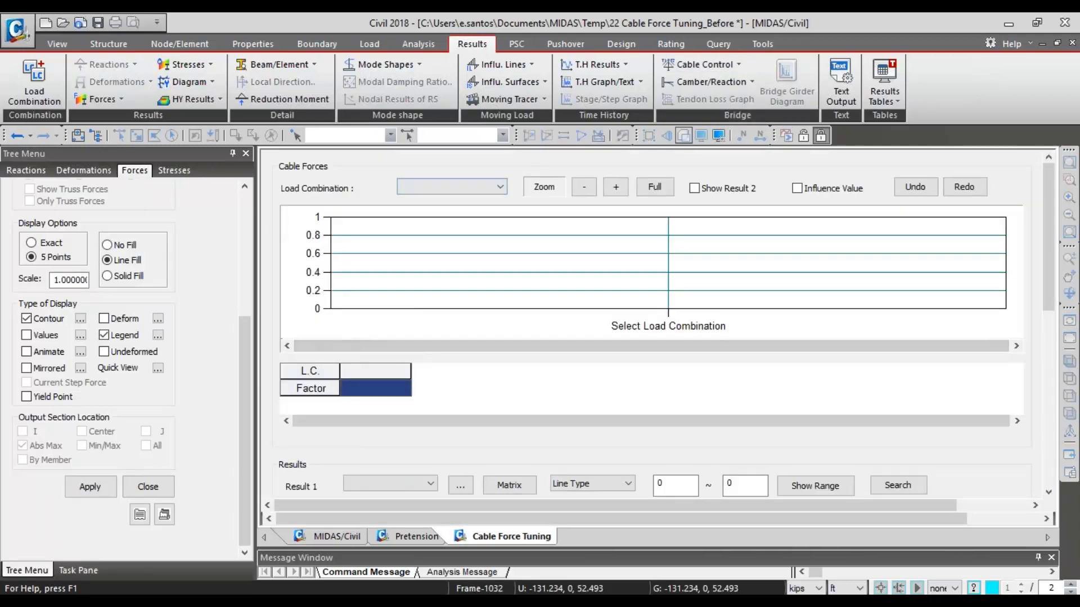
pyautogui.click(108, 602)
pyautogui.click(108, 576)
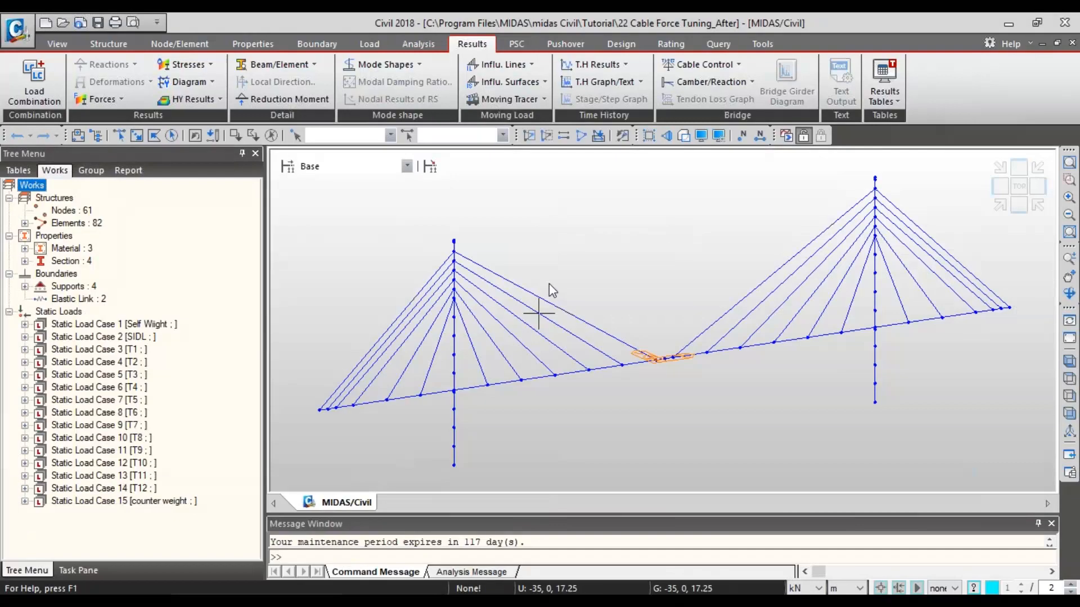
# - Show the bridge in front view with its section shapes and try to run the analysis
pyautogui.click(1019, 205)
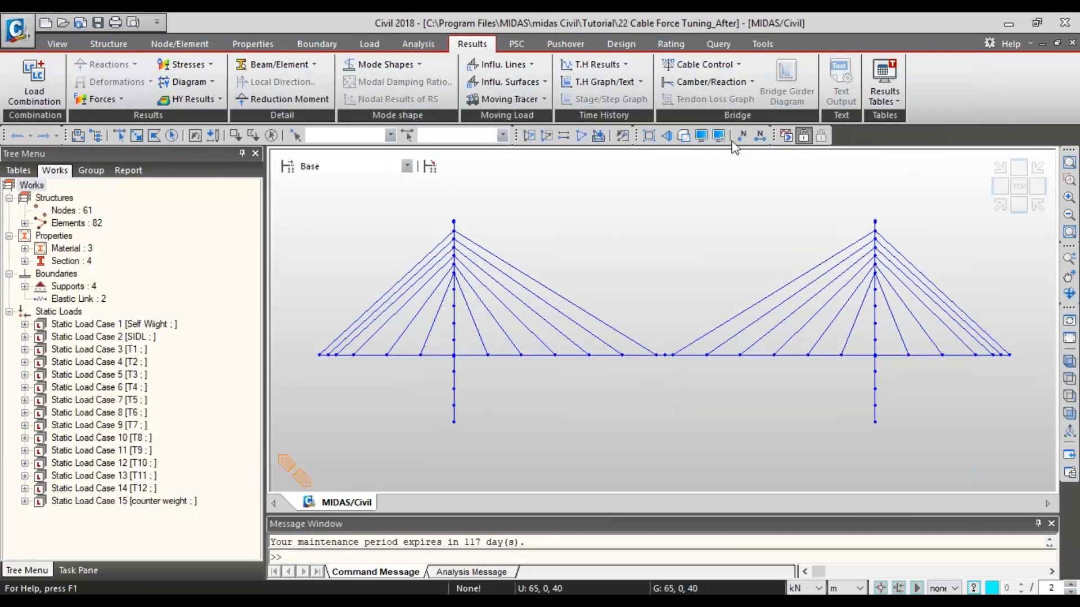
pyautogui.click(684, 135)
pyautogui.click(786, 135)
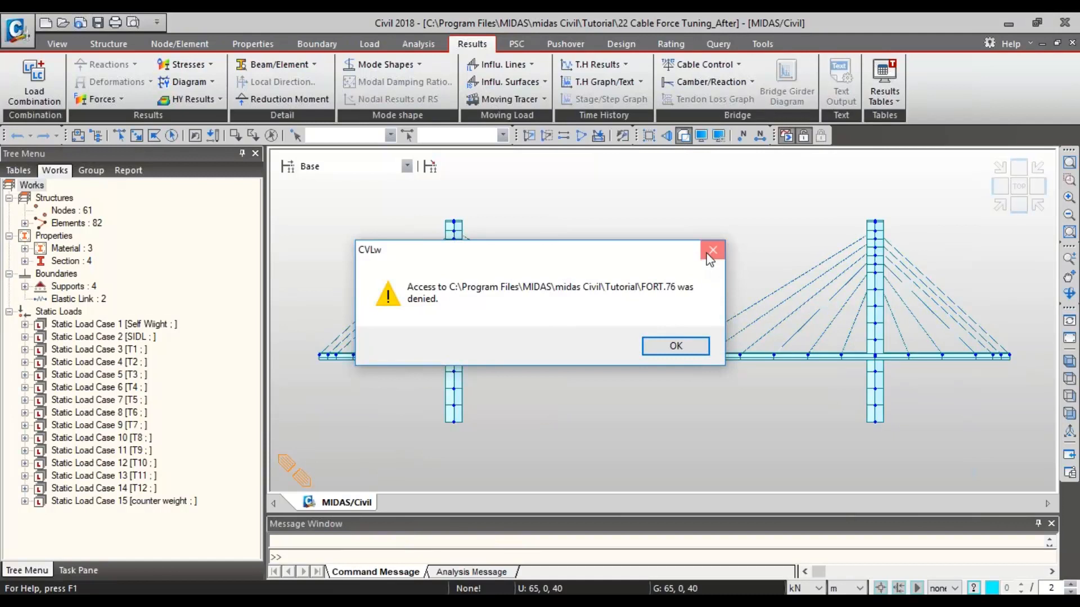
pyautogui.click(675, 346)
# - Save the model as 22 Cable Force Tuning_After in the Downloads folder and run the analysis
pyautogui.click(15, 31)
pyautogui.click(41, 152)
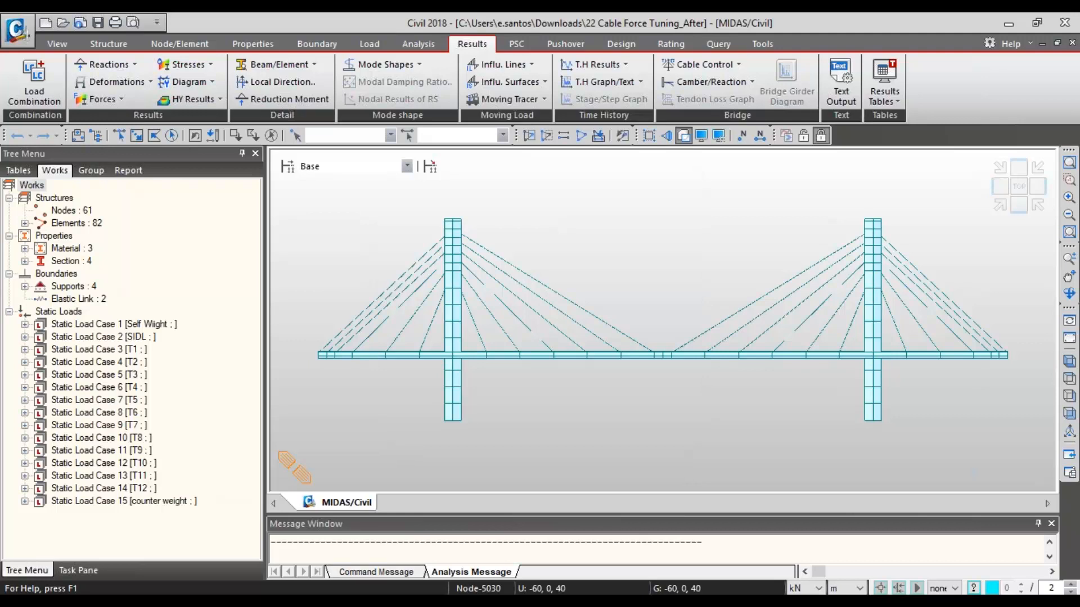
# - Expand static load case T2 and load combination ULC into Cable Force Tuning
pyautogui.click(24, 362)
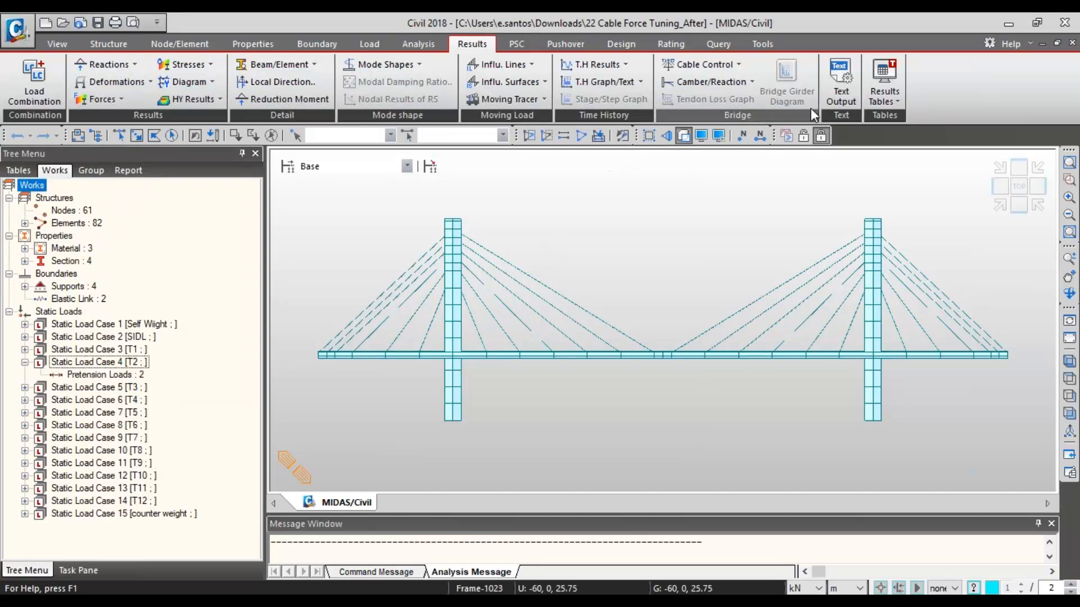
pyautogui.click(706, 64)
pyautogui.click(732, 99)
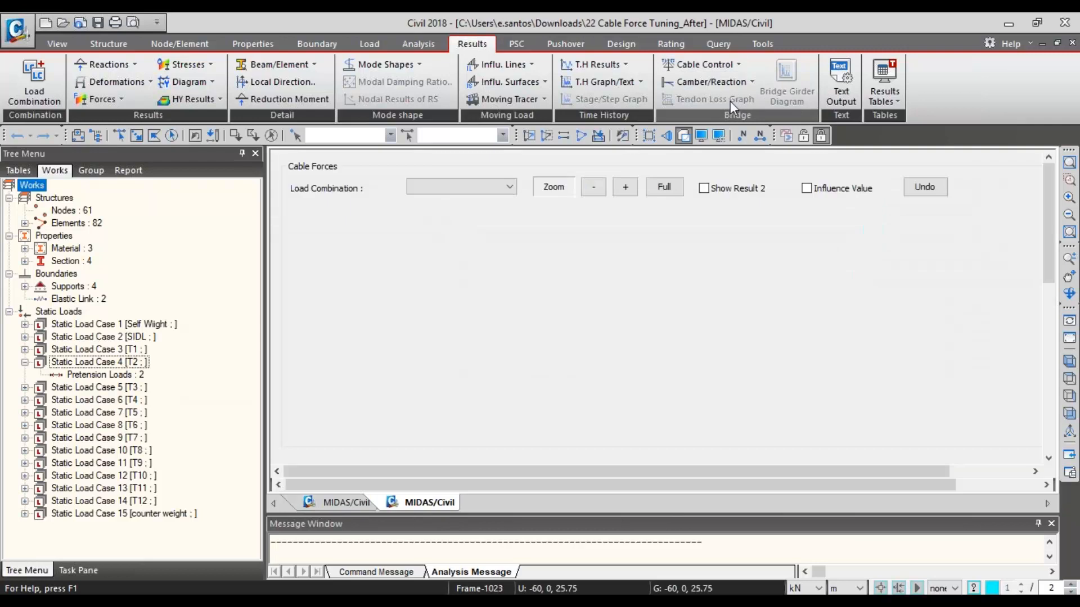
pyautogui.click(483, 187)
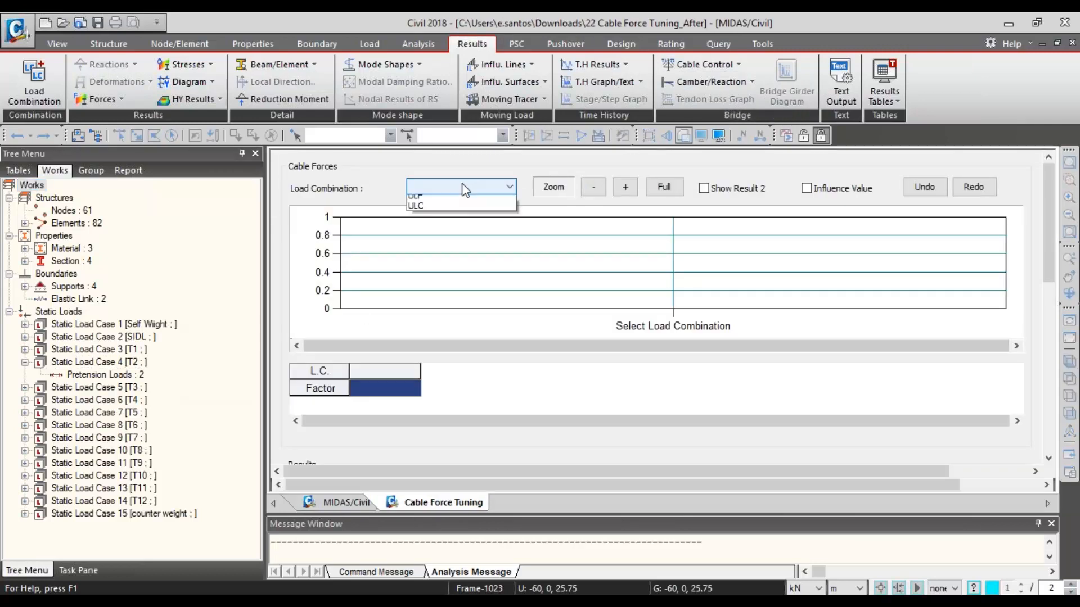
pyautogui.click(440, 211)
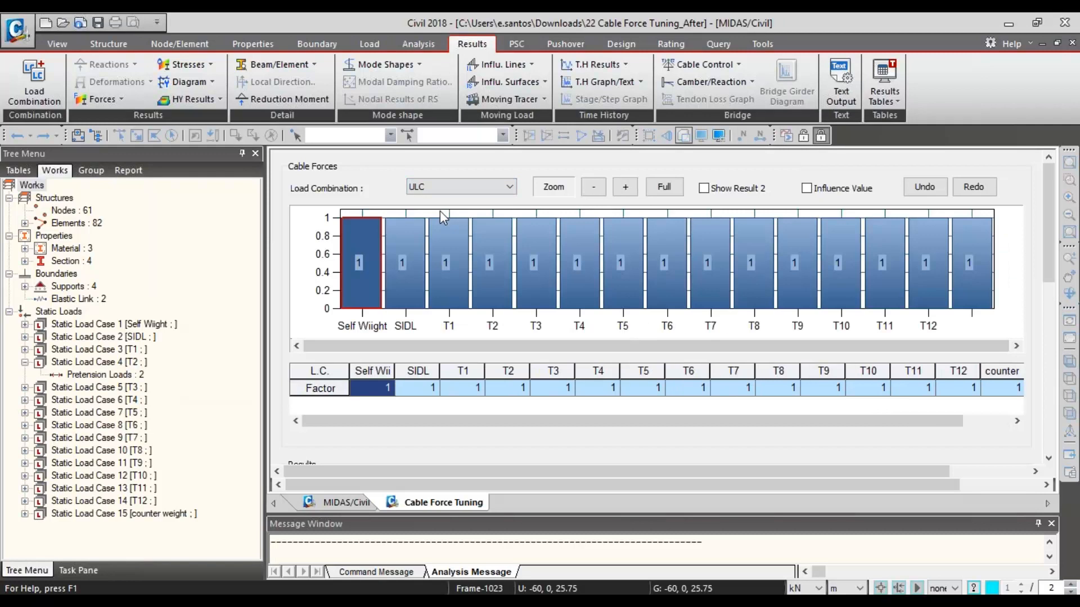
pyautogui.click(451, 191)
pyautogui.click(450, 203)
pyautogui.click(449, 191)
pyautogui.click(430, 214)
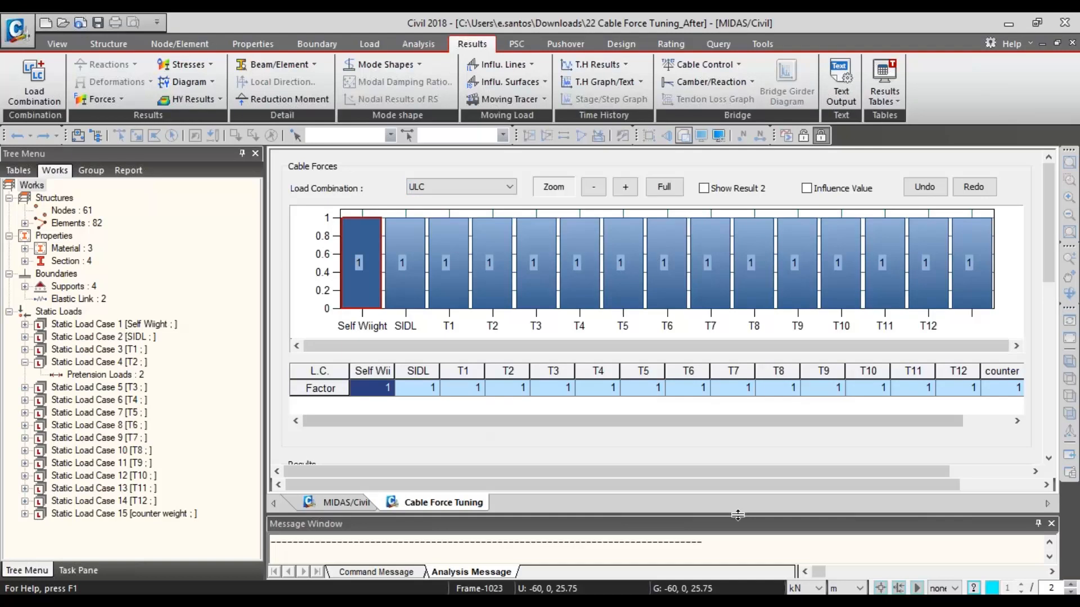
# - Enlarge the Cable Force Tuning pane and set Result 1 to Pylon Displacement for the ULC combination
pyautogui.moveTo(747, 513); pyautogui.dragTo(747, 549)
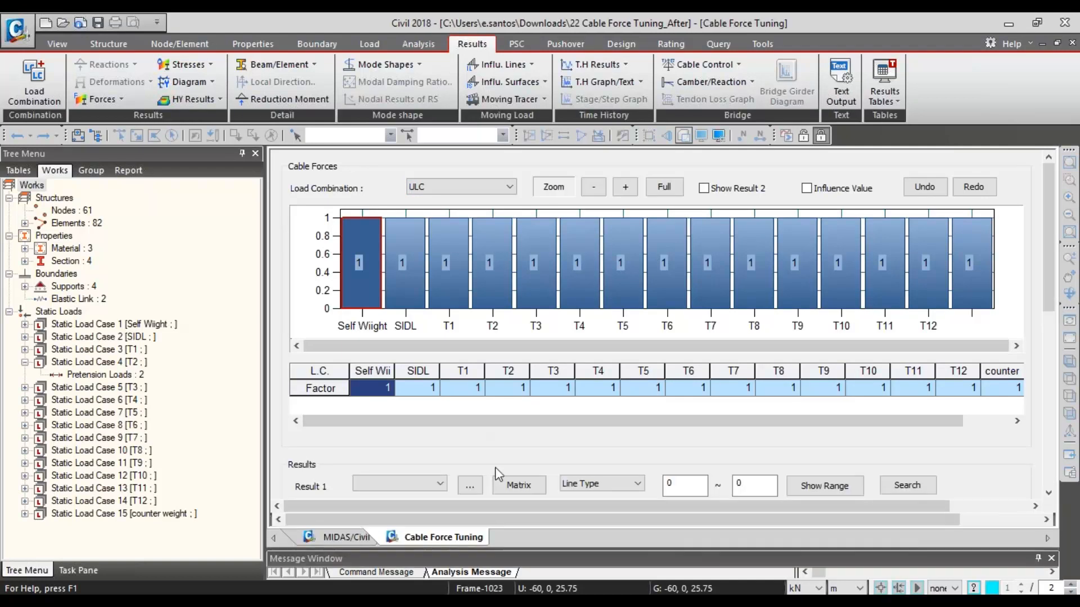
pyautogui.click(415, 487)
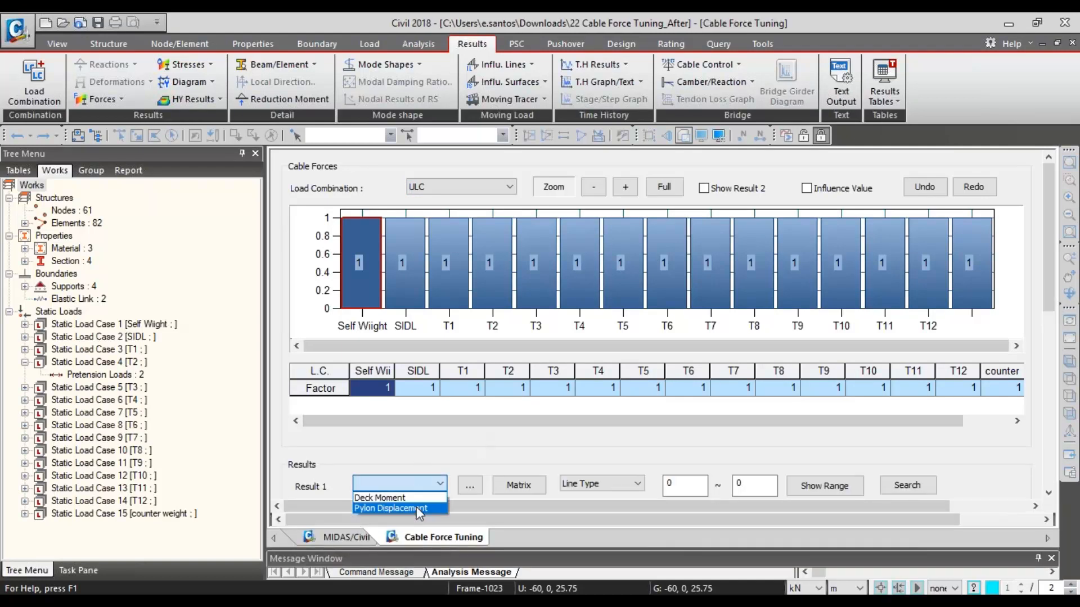
pyautogui.click(372, 508)
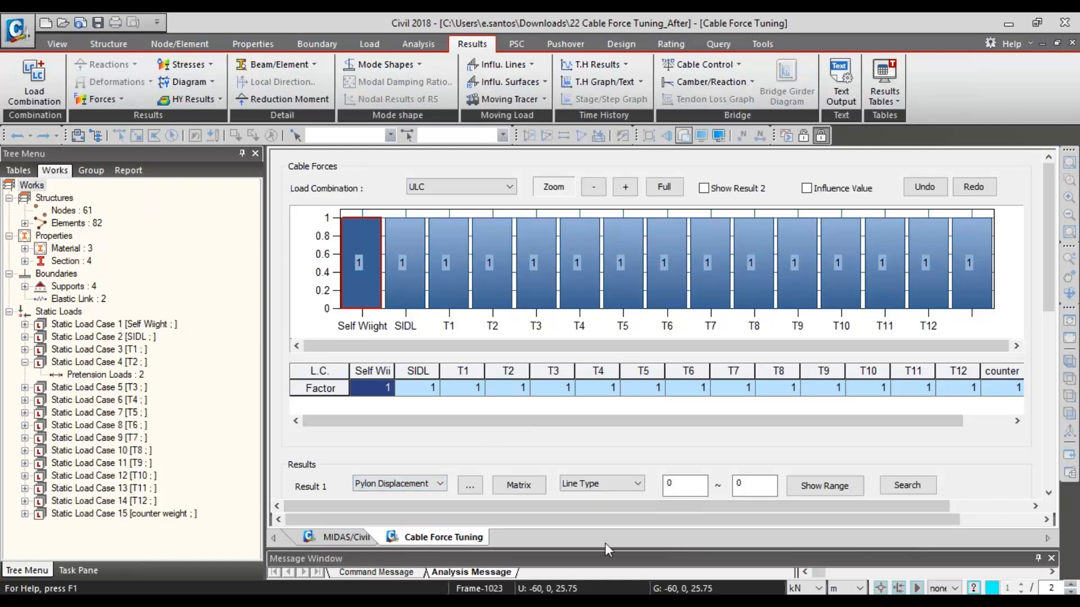
pyautogui.moveTo(606, 548); pyautogui.dragTo(606, 559)
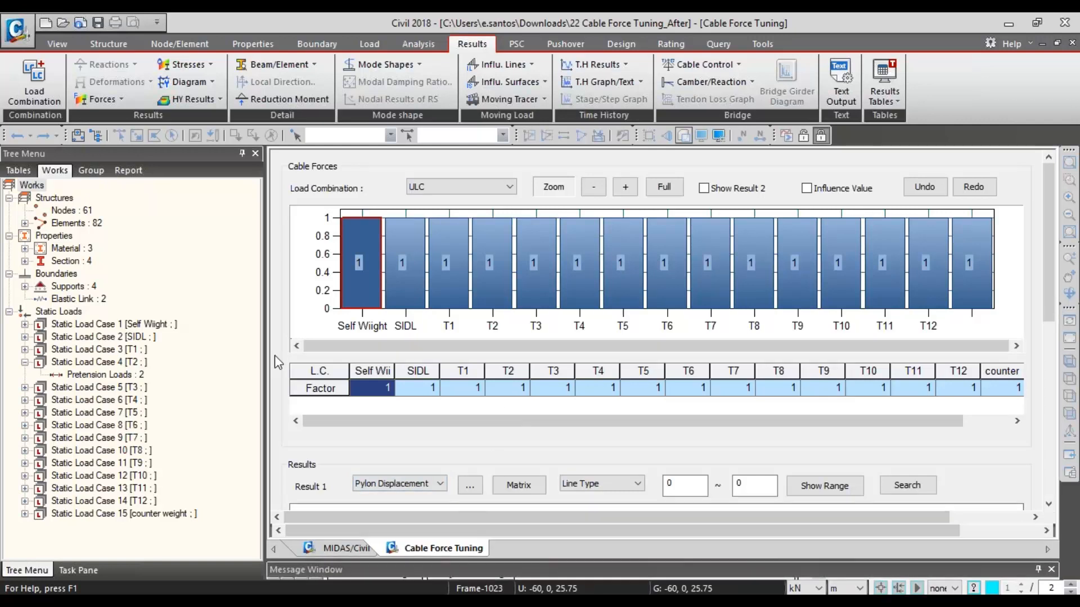
pyautogui.moveTo(271, 354); pyautogui.dragTo(156, 355)
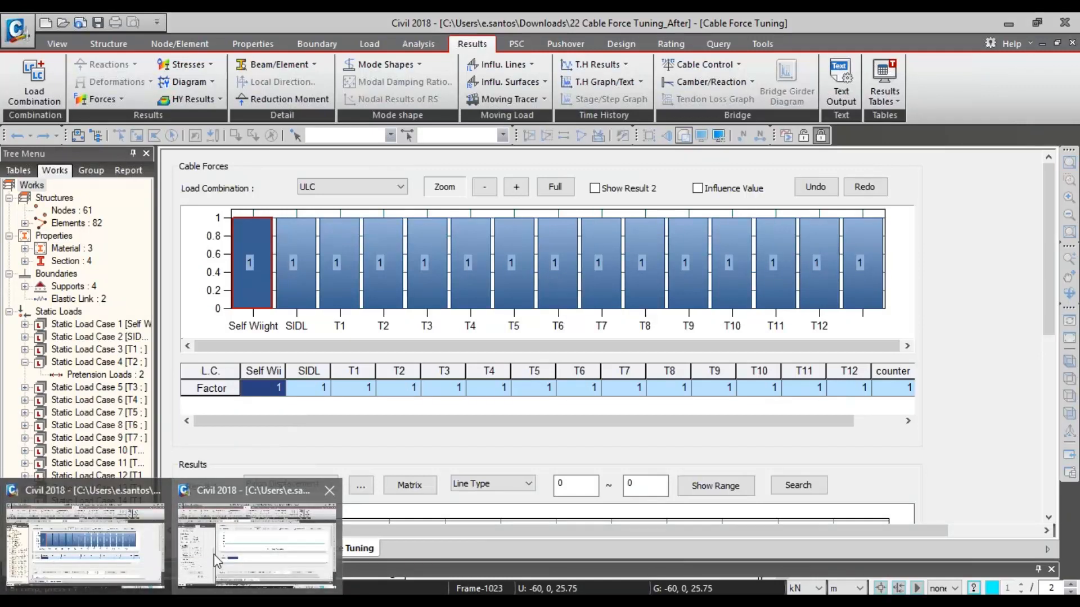
# - Switch to the 22 Cable Force Tuning_Before window and plot Pylon Displacement as Result 1 for the Load Factor combination
pyautogui.click(214, 554)
pyautogui.click(455, 187)
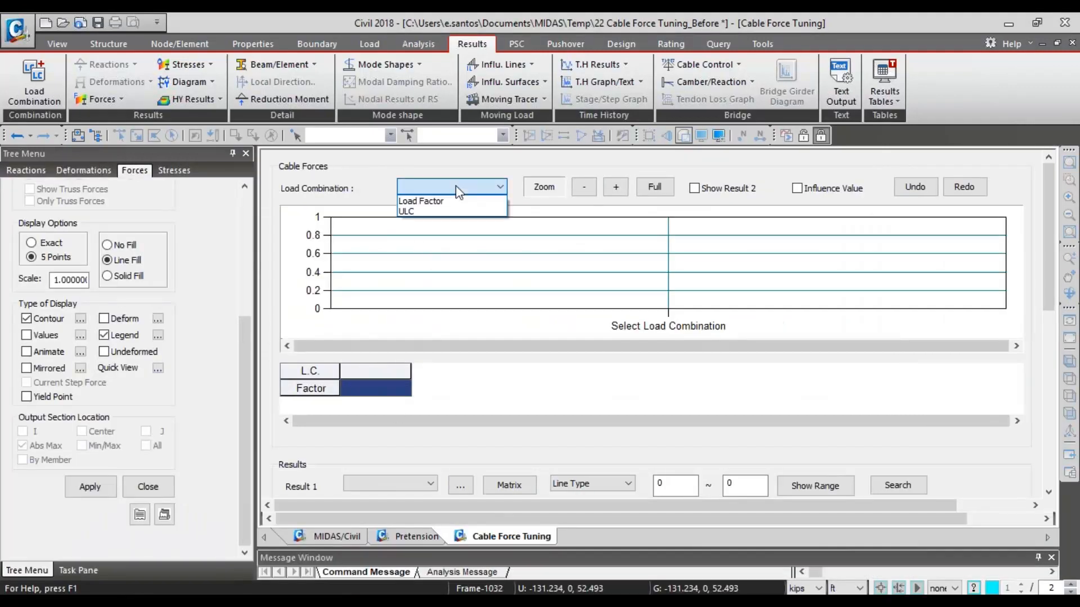
pyautogui.click(457, 202)
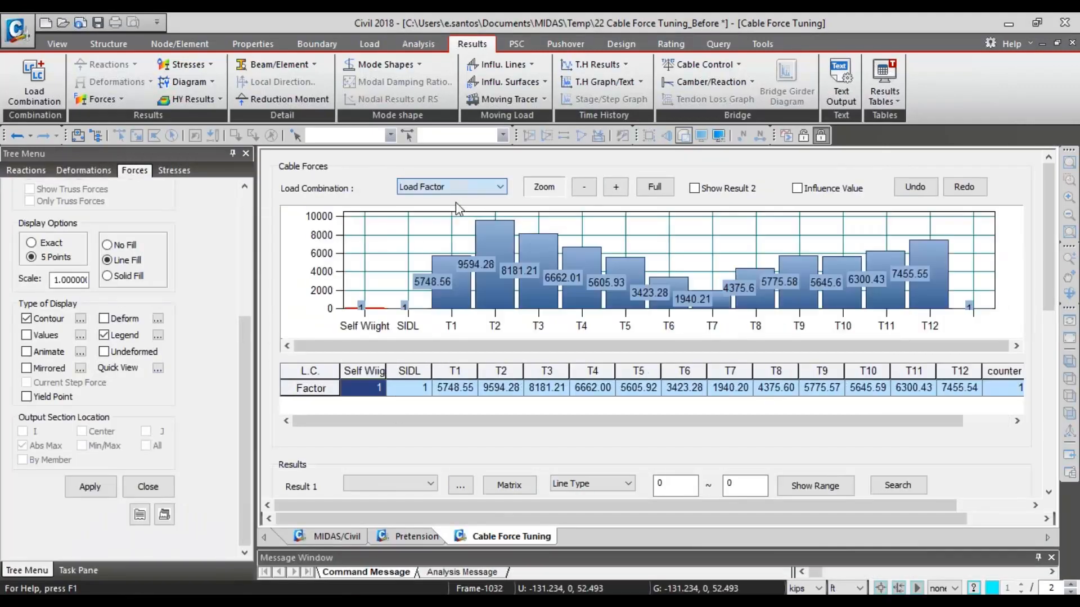
pyautogui.click(406, 479)
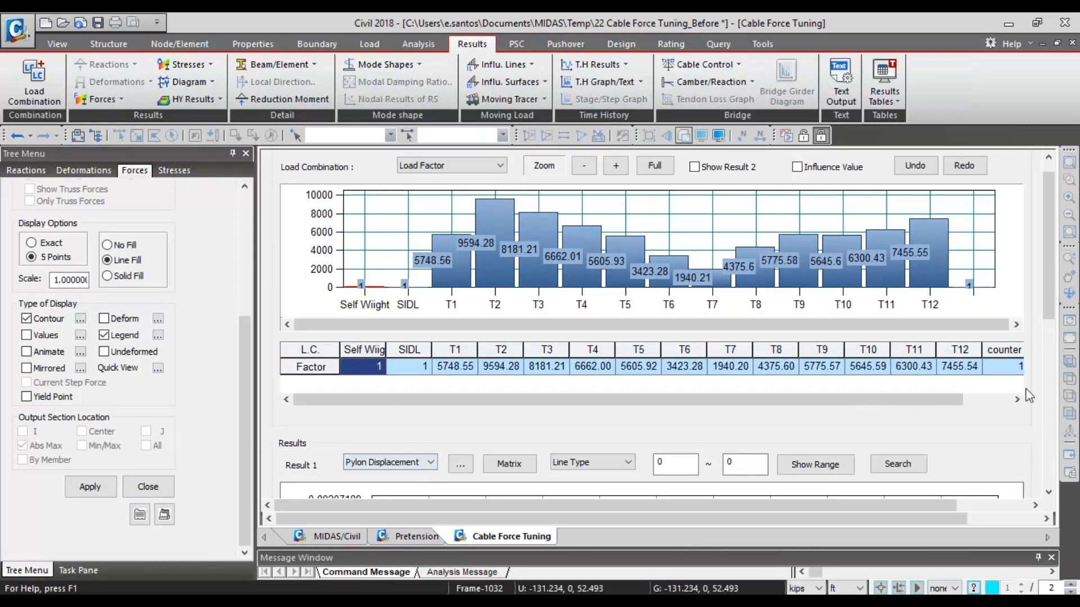
# - Lower the T1 cable factor to about 4633 in the bar chart and inspect the pylon displacement graph
pyautogui.moveTo(1051, 309); pyautogui.dragTo(1076, 314)
pyautogui.moveTo(456, 235); pyautogui.dragTo(456, 246)
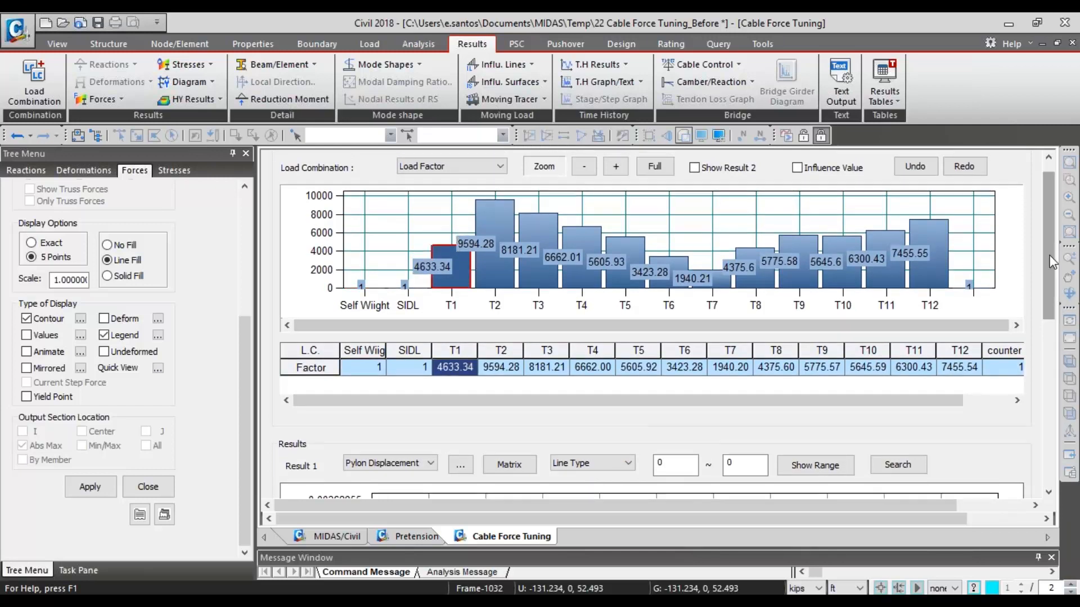
pyautogui.moveTo(1049, 262); pyautogui.dragTo(1058, 324)
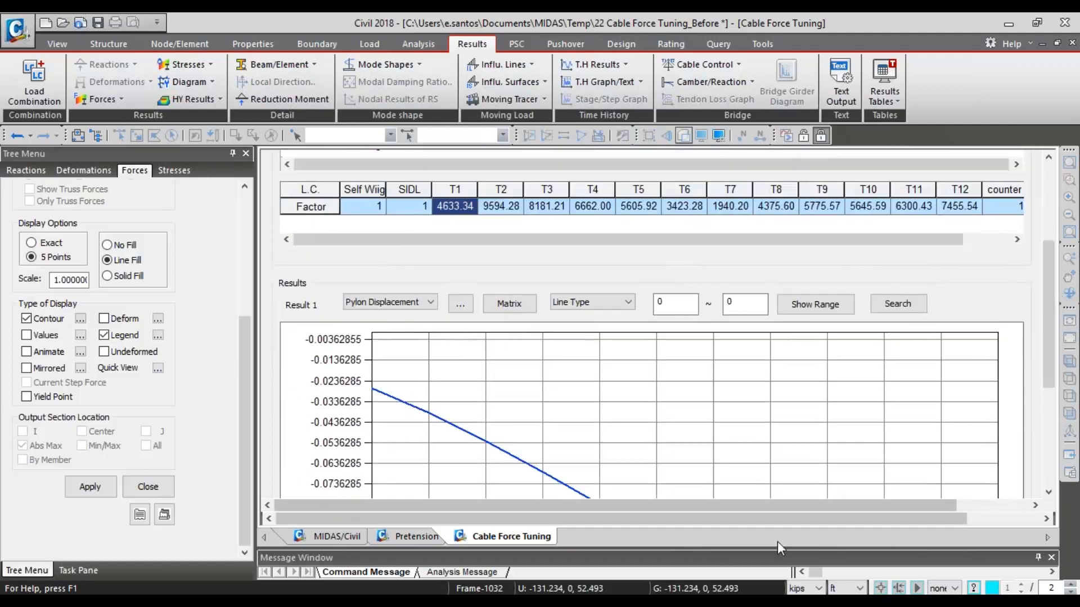
pyautogui.moveTo(791, 550); pyautogui.dragTo(791, 569)
pyautogui.moveTo(1048, 302); pyautogui.dragTo(1046, 279)
# - Set Result 1 to Deck Moment, raise the T6 cable factor to about 8065 and inspect the moment graph
pyautogui.click(390, 352)
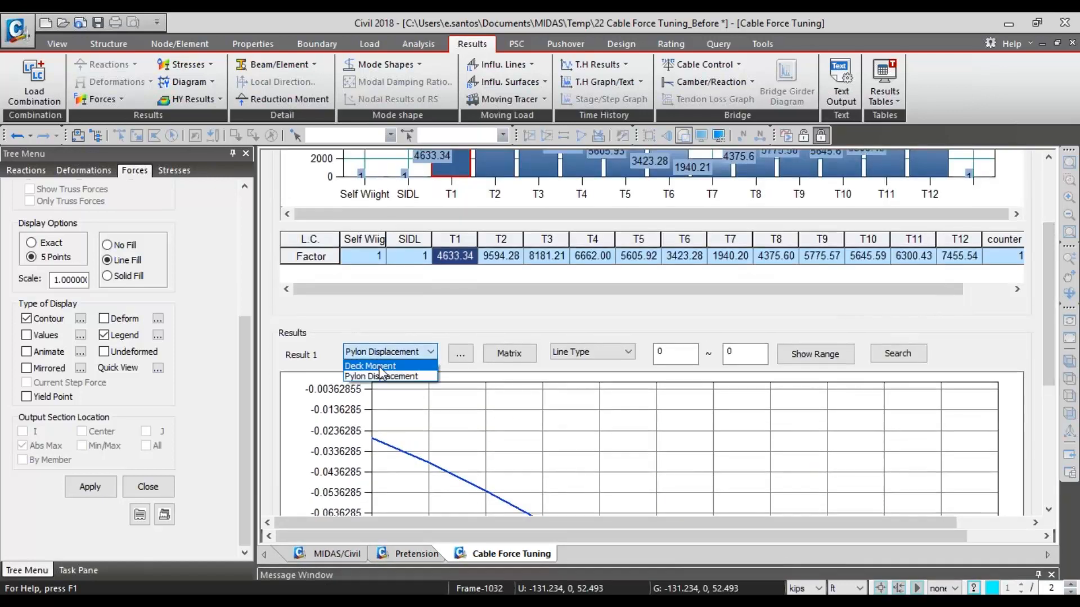
pyautogui.click(379, 366)
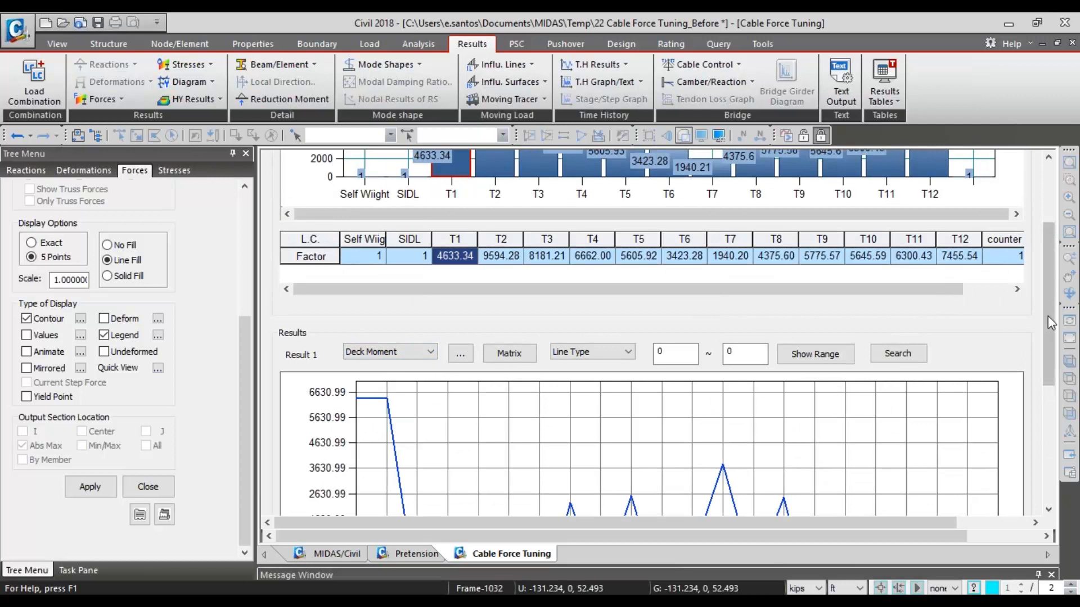
pyautogui.moveTo(1049, 314); pyautogui.dragTo(1075, 286)
pyautogui.moveTo(675, 226); pyautogui.dragTo(669, 183)
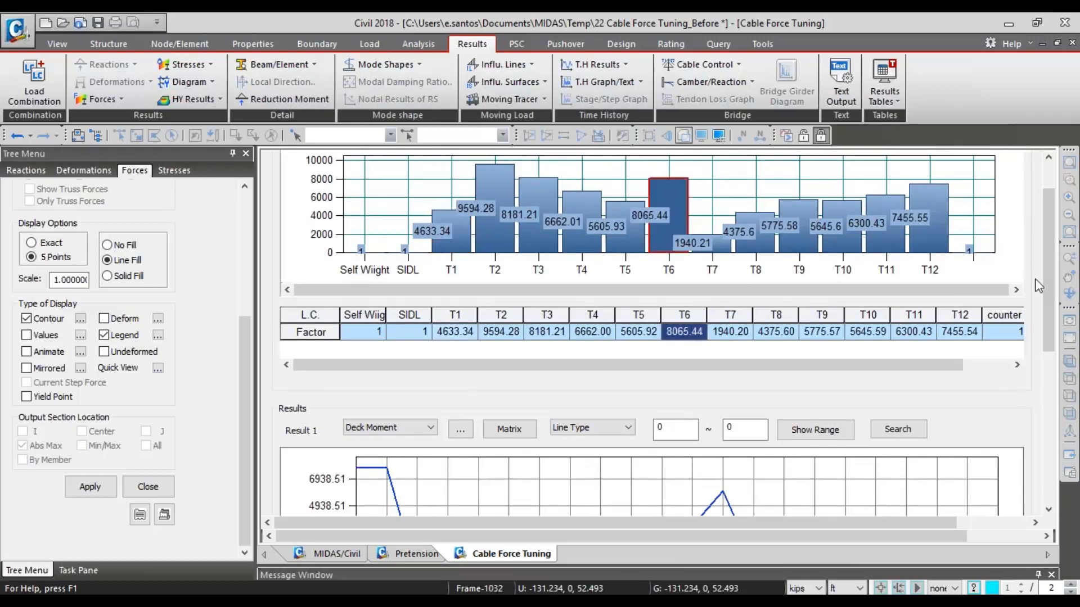
pyautogui.moveTo(1047, 277); pyautogui.dragTo(1044, 403)
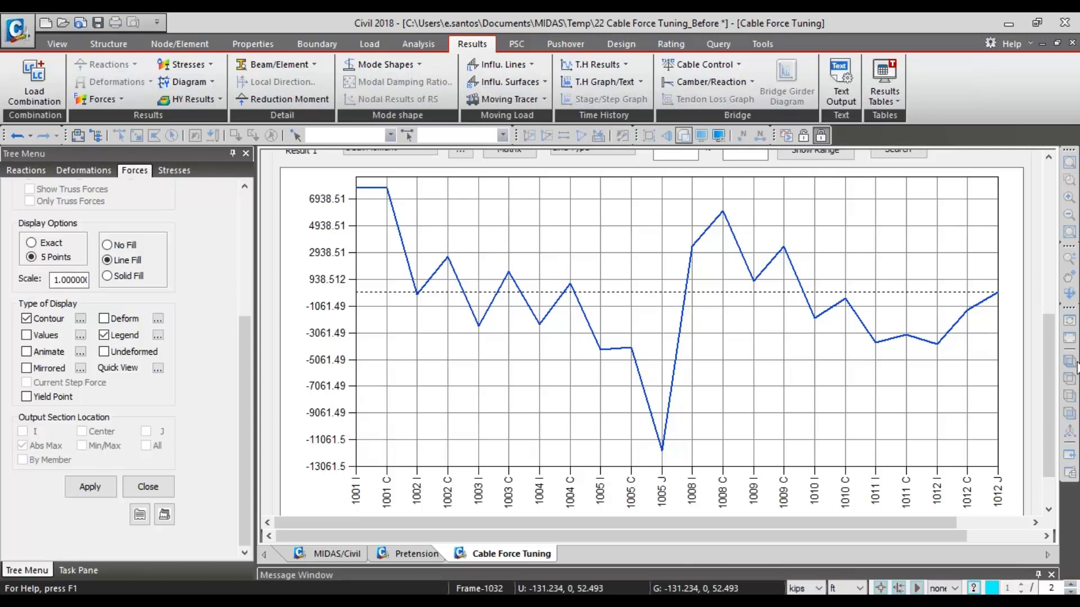
# - Lower the T6 cable factor to about 3175 in the bar chart
pyautogui.moveTo(1047, 381); pyautogui.dragTo(980, 227)
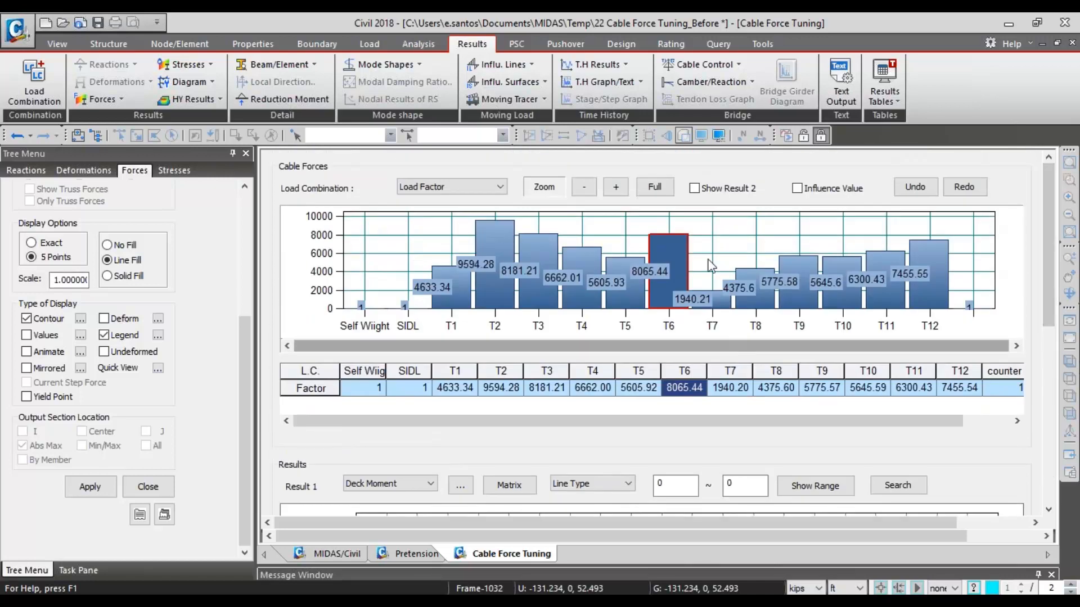
pyautogui.moveTo(664, 234); pyautogui.dragTo(667, 279)
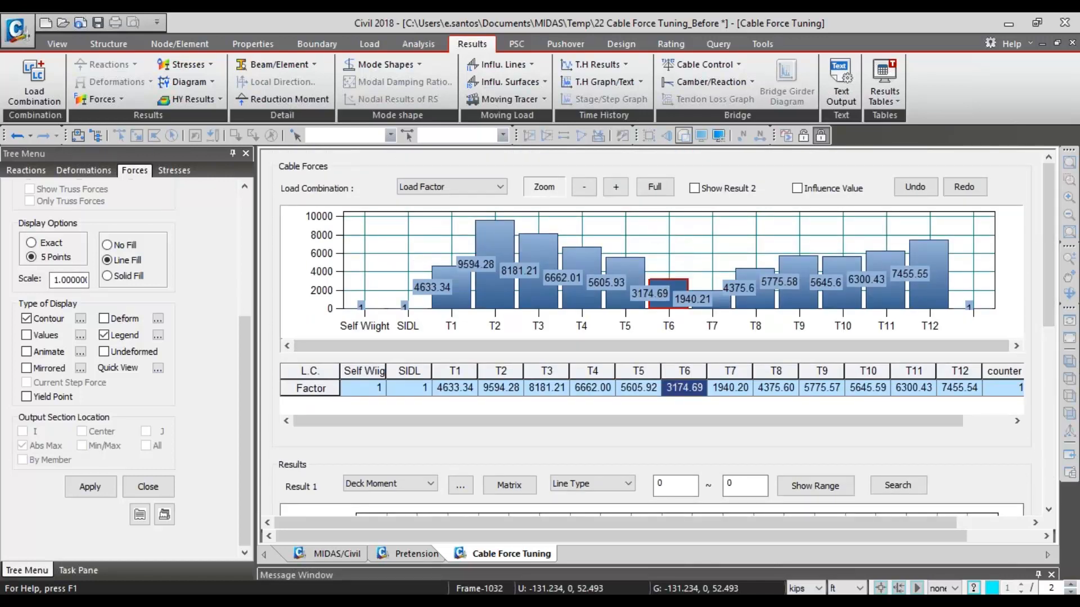
pyautogui.moveTo(1048, 259)
pyautogui.mouseDown()
pyautogui.moveTo(1032, 437)
pyautogui.moveTo(1034, 251)
pyautogui.mouseUp()
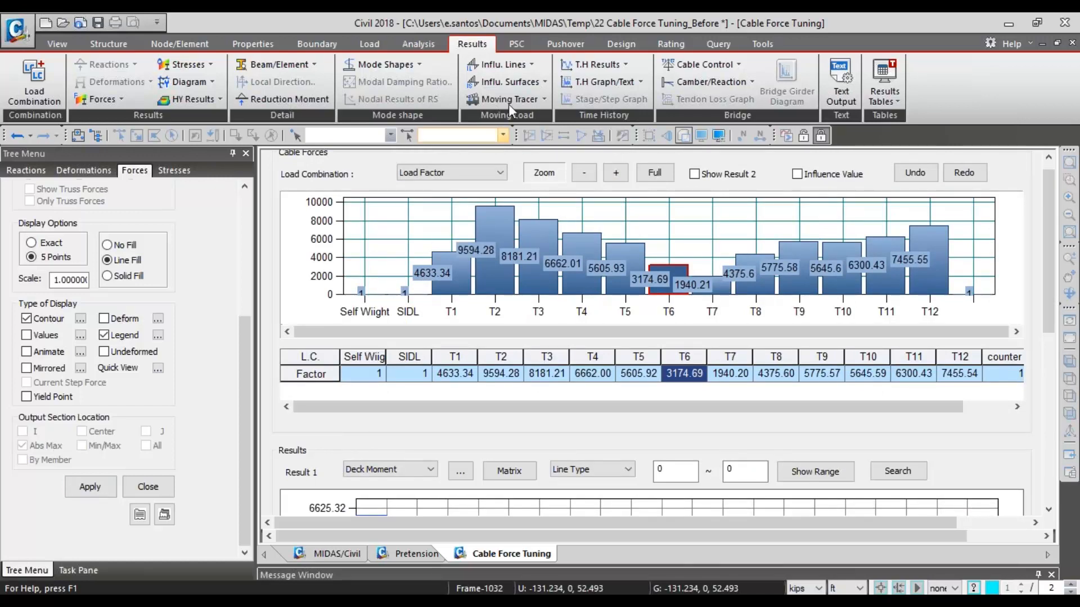
# - Look over the cable control commands and return to the model view with the beam moment diagram
pyautogui.click(715, 66)
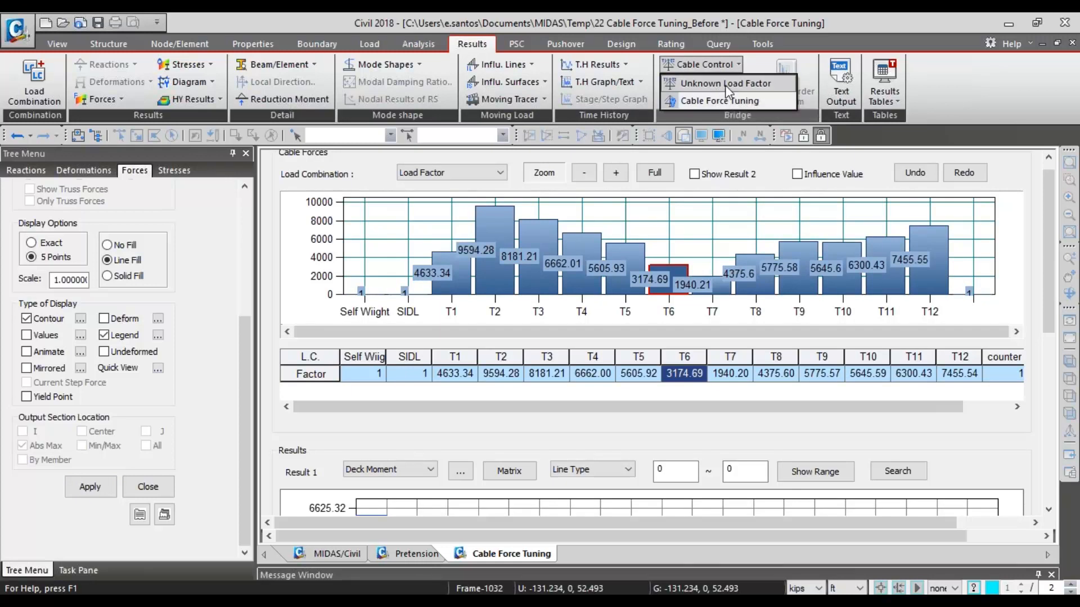
pyautogui.click(735, 66)
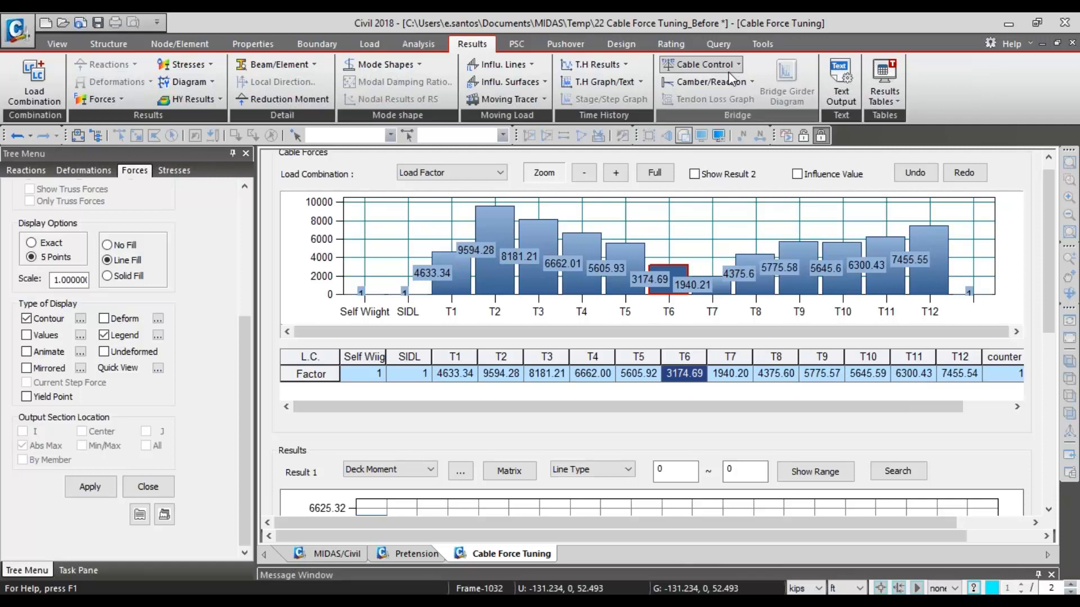
pyautogui.click(331, 553)
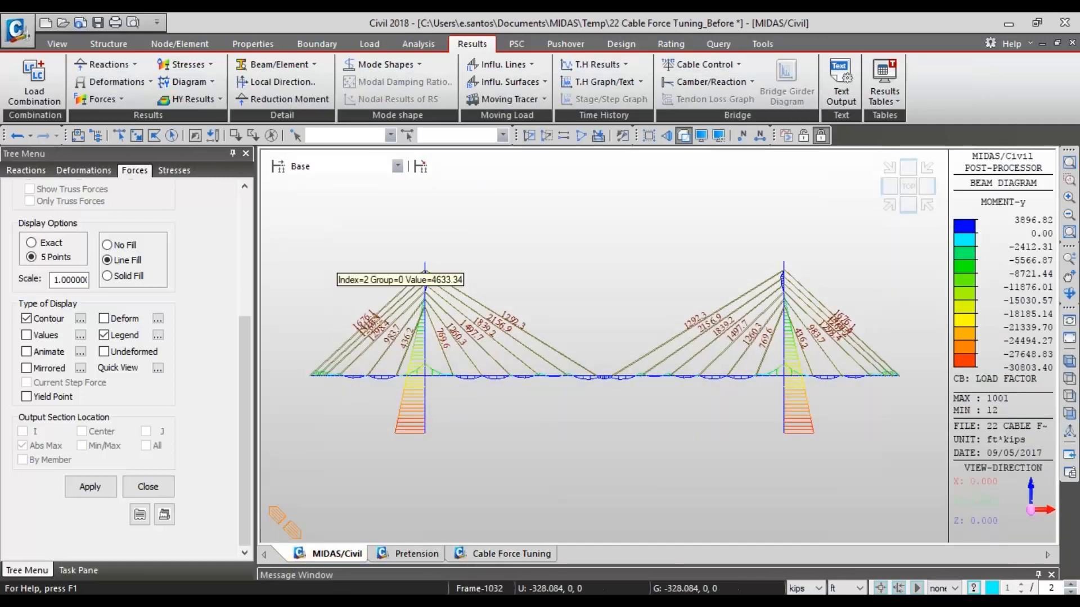
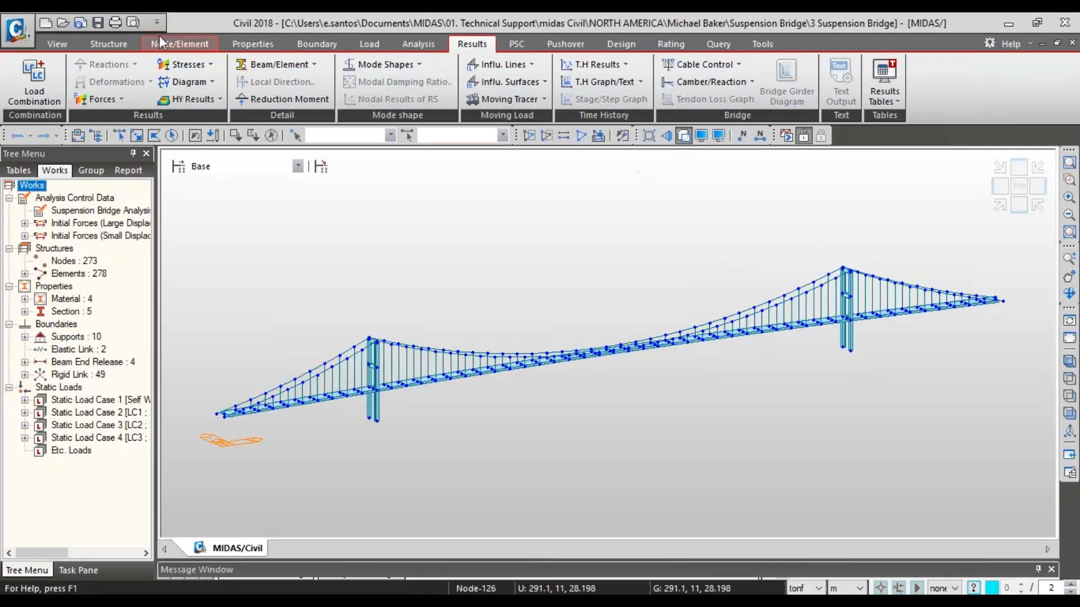
# - Open the Suspension Bridge Wizard, review its geometry and property inputs, try the Drawing preview, restore the Bitmap preview and close it
pyautogui.click(129, 47)
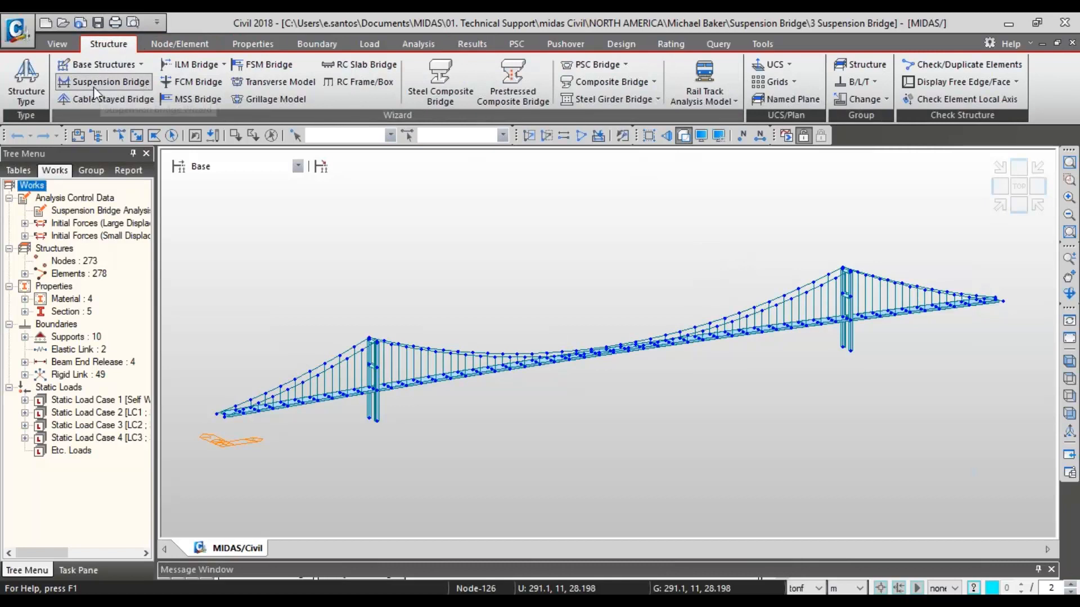
pyautogui.click(136, 83)
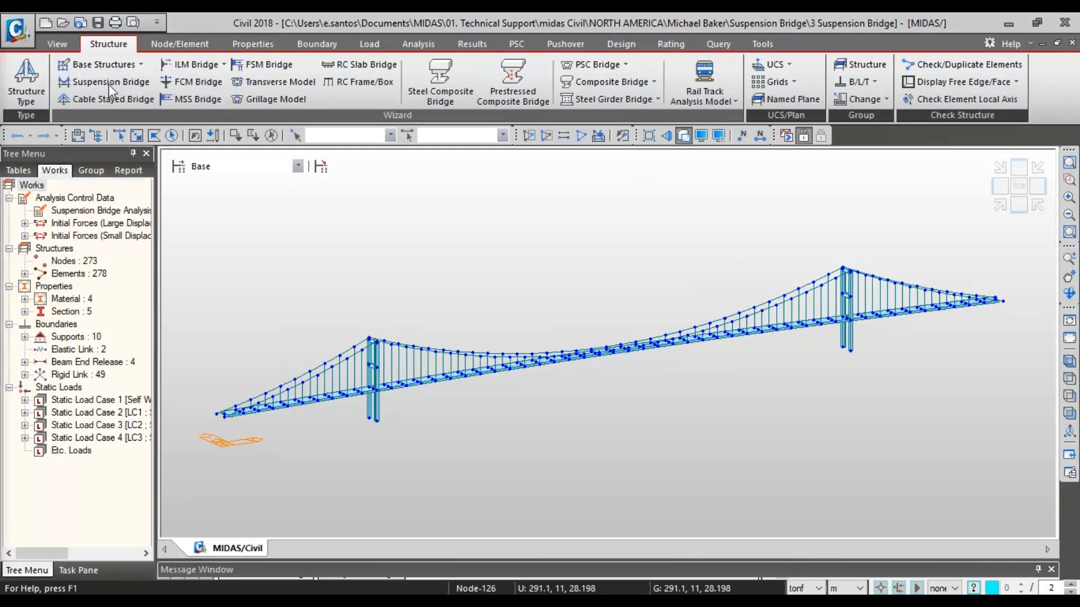
pyautogui.moveTo(0, 71); pyautogui.dragTo(487, 51)
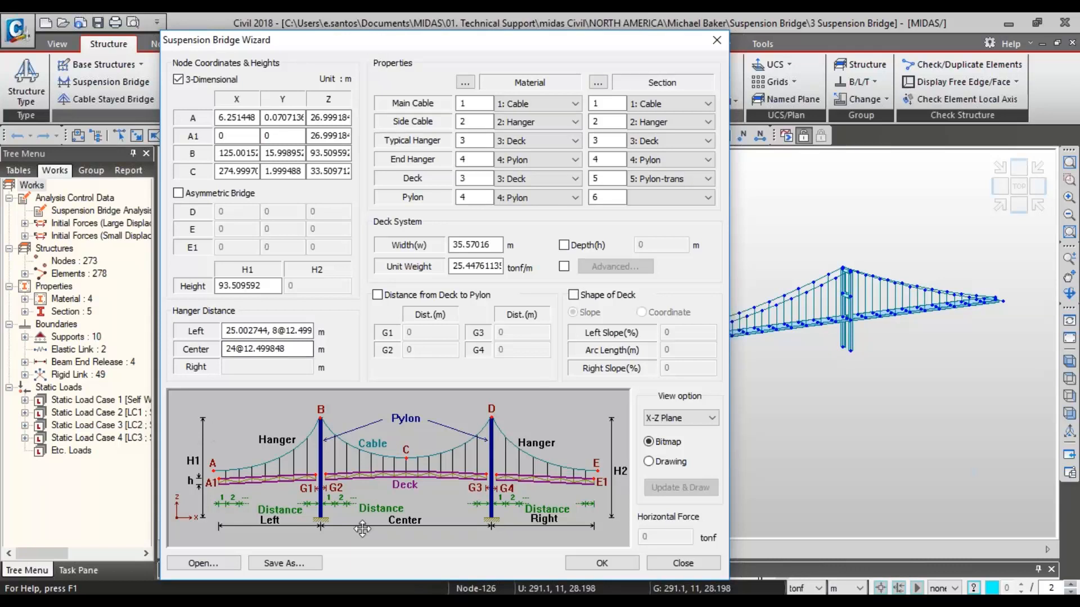
pyautogui.click(652, 461)
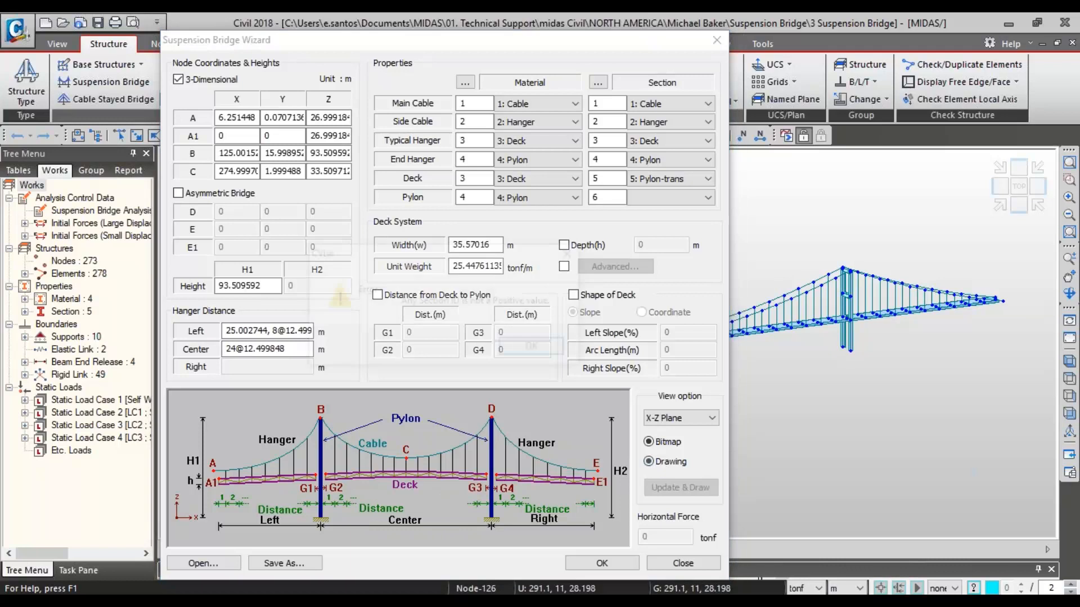
pyautogui.click(533, 349)
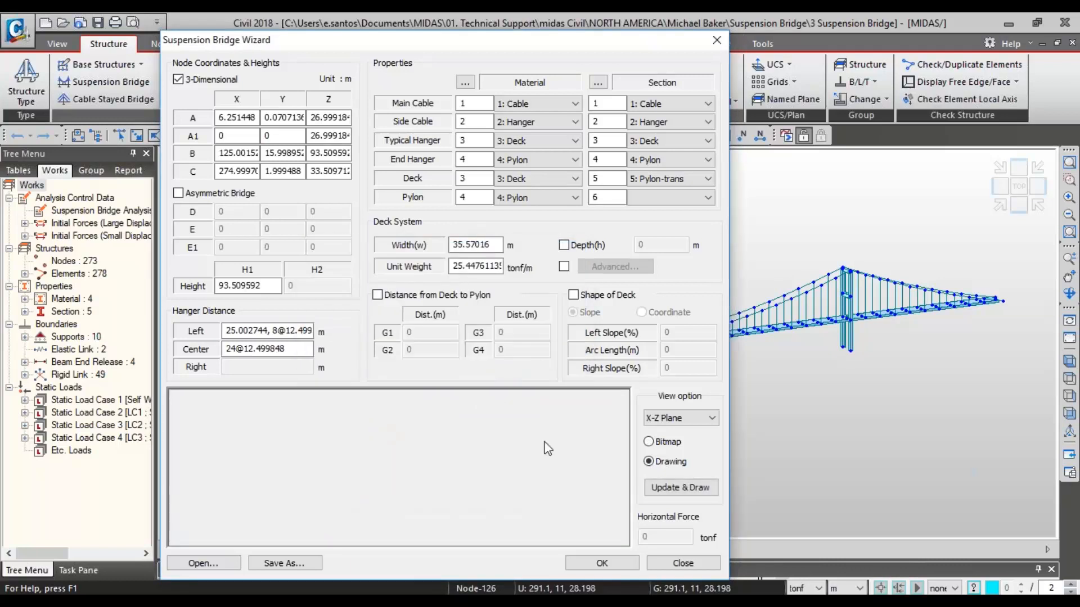
pyautogui.click(648, 442)
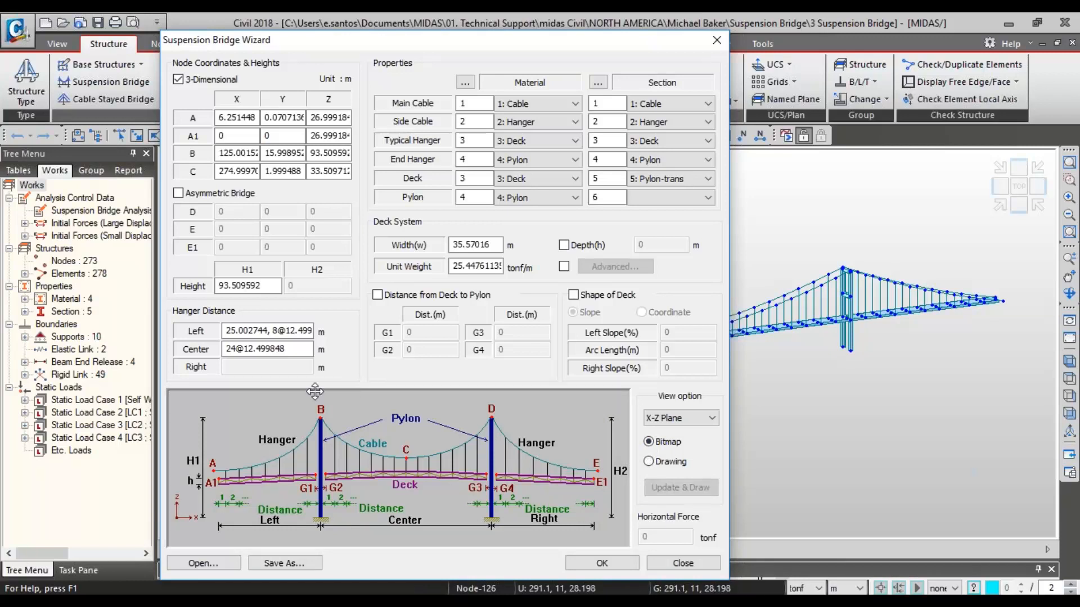
pyautogui.click(716, 41)
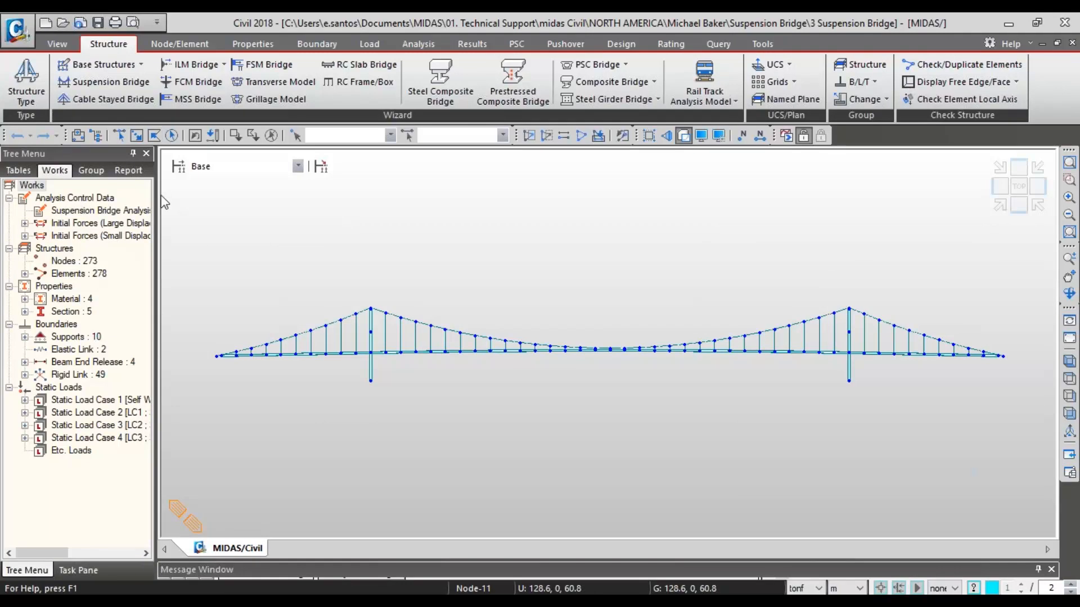
# - Widen the works tree and examine the properties of the Suspension Bridge Analysis Data without changing them
pyautogui.moveTo(158, 203); pyautogui.dragTo(222, 203)
pyautogui.rightClick(108, 211)
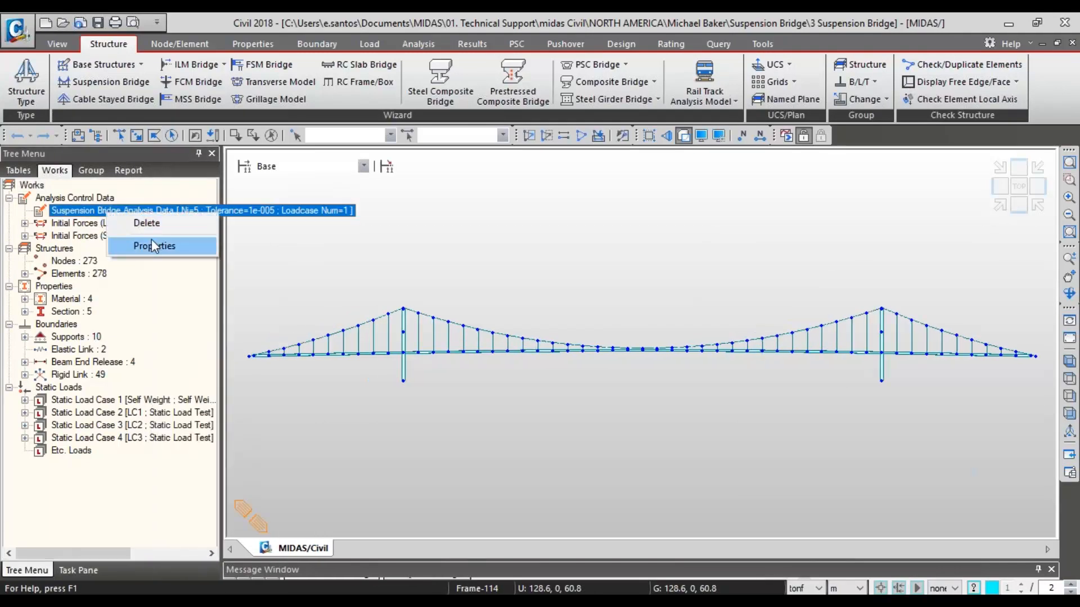
pyautogui.click(151, 246)
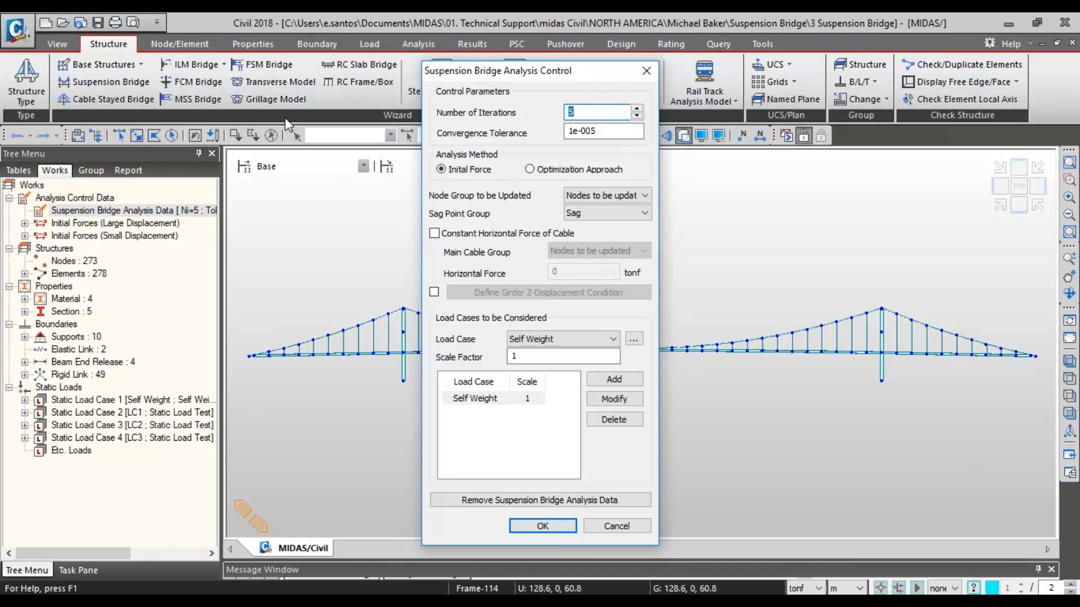
pyautogui.click(646, 70)
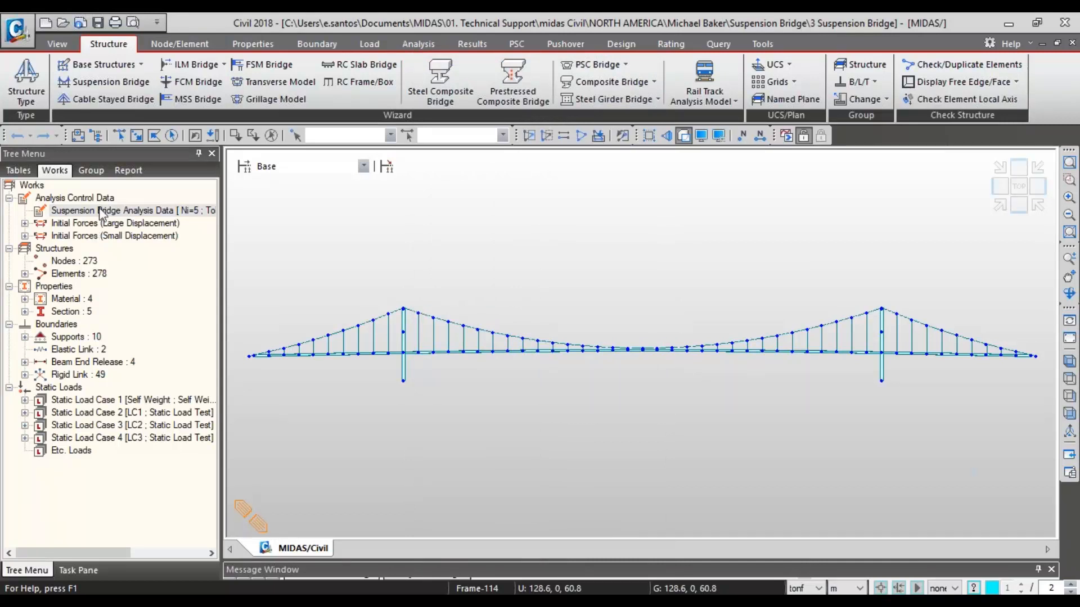
# - Expand the large and small displacement initial forces and inspect the Initial Forces for Geometric Stiffness table
pyautogui.click(25, 223)
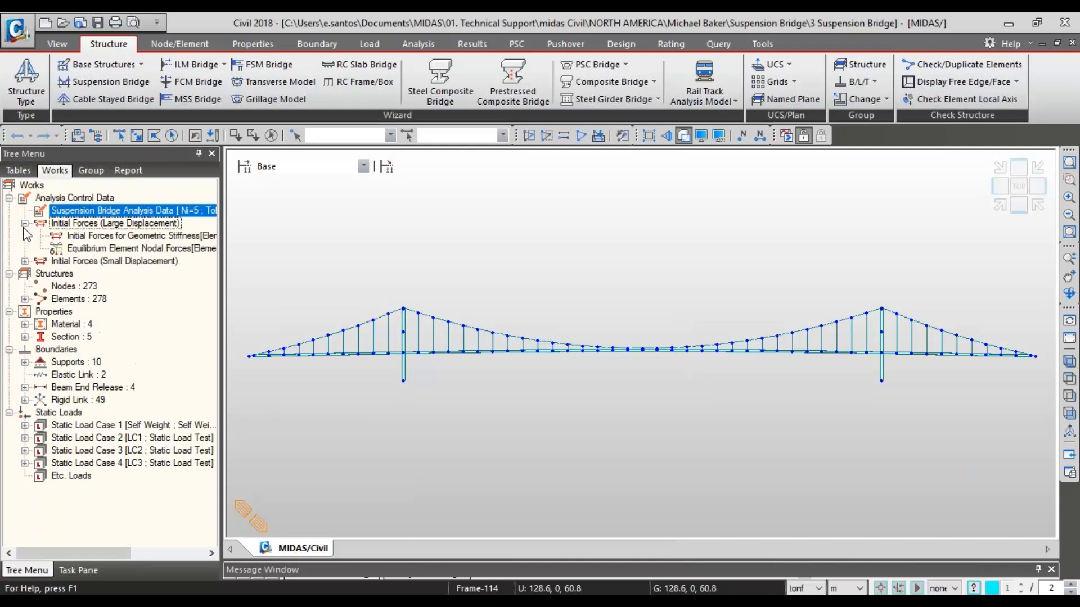
pyautogui.click(25, 261)
pyautogui.click(96, 226)
pyautogui.click(98, 235)
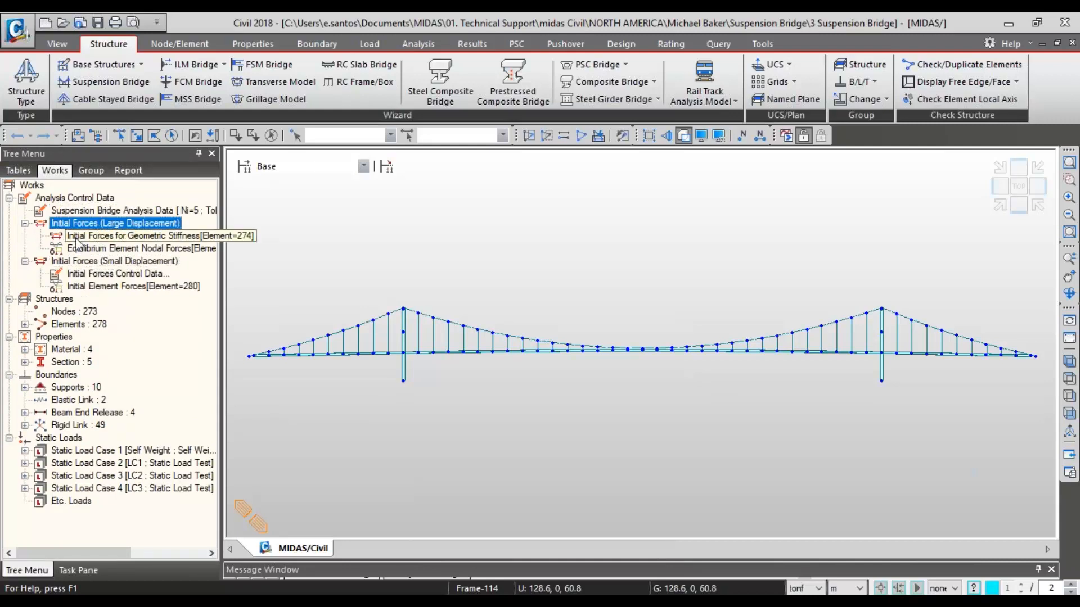
pyautogui.rightClick(76, 239)
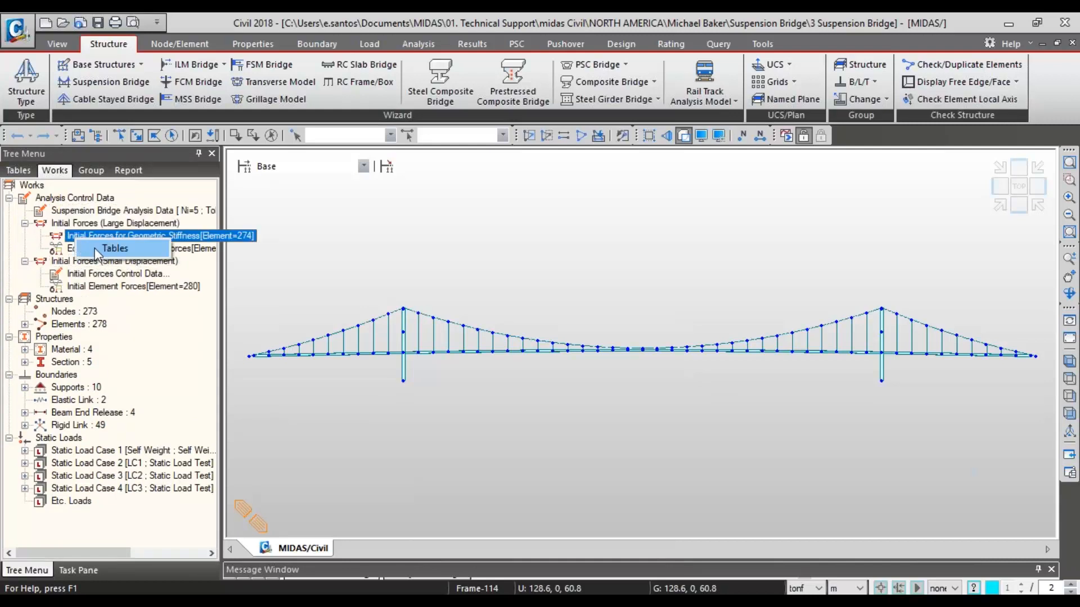
pyautogui.click(97, 251)
pyautogui.click(422, 206)
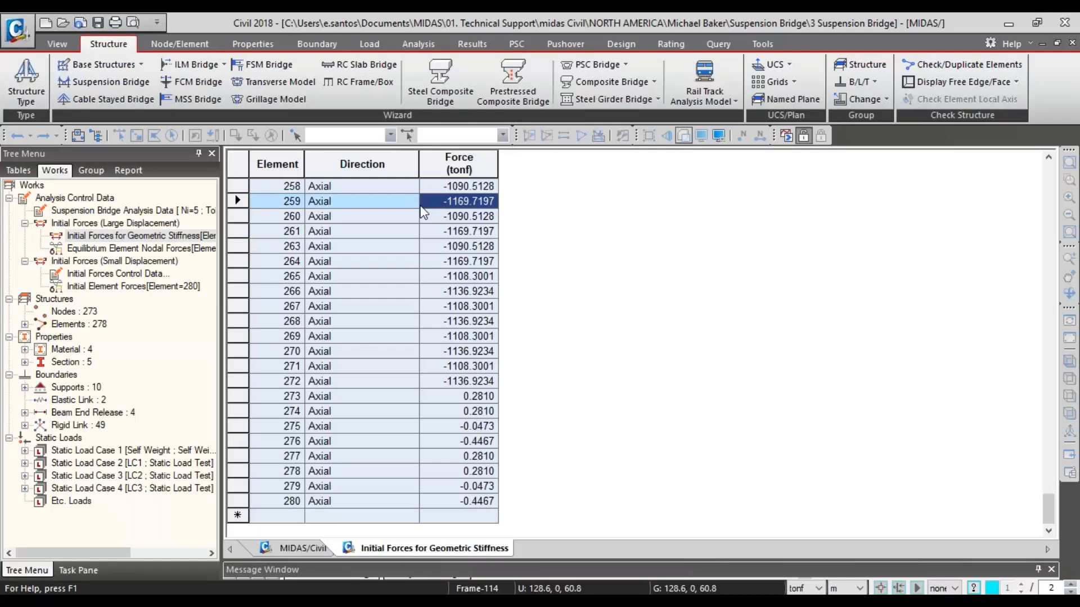
pyautogui.scroll(20, 328, 293)
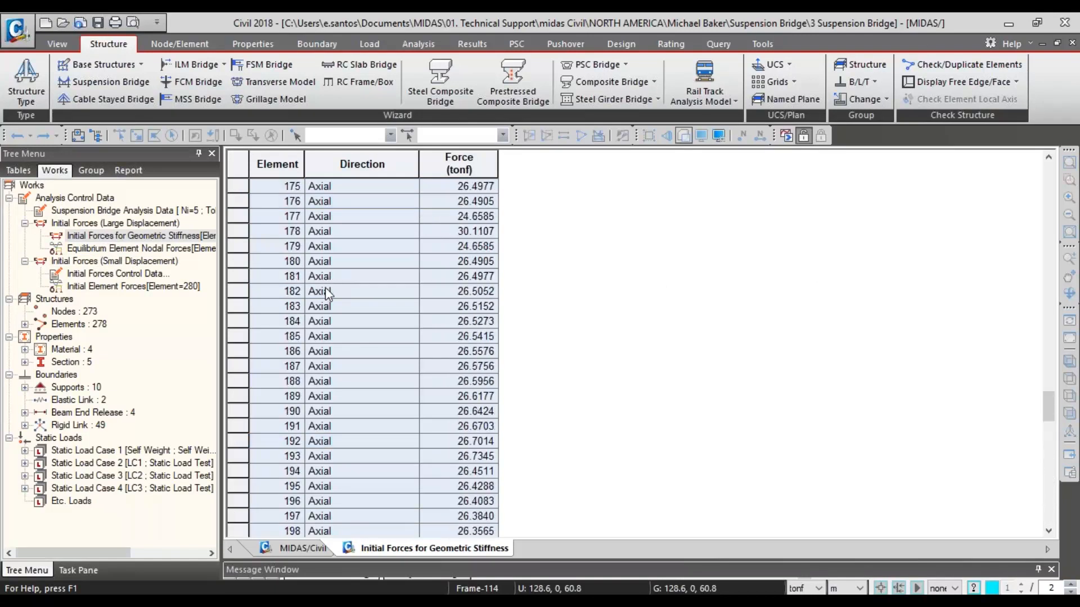
pyautogui.scroll(20, 328, 293)
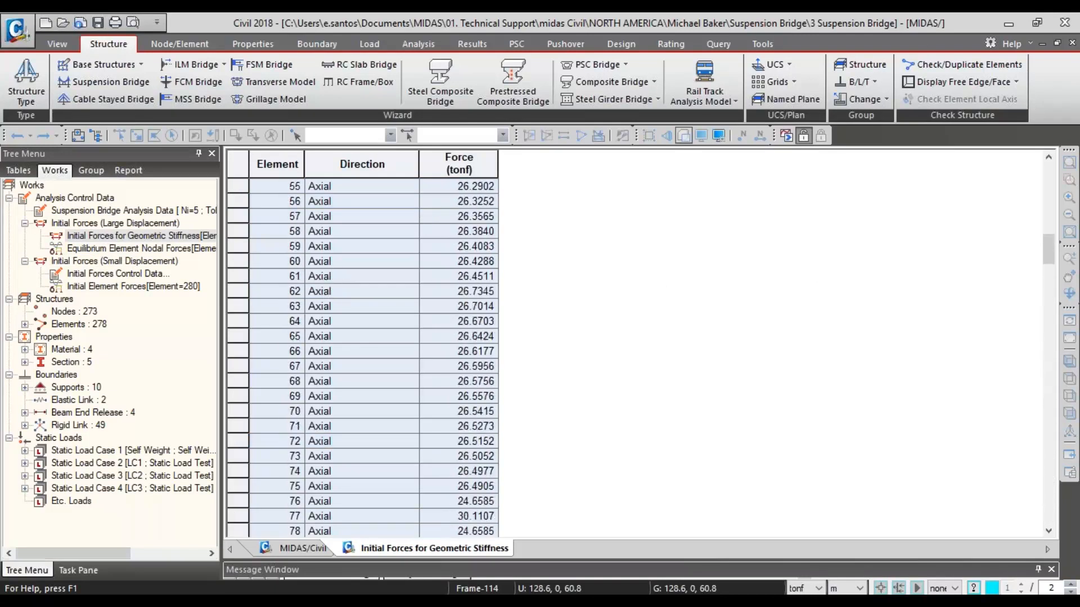
# - Review the Initial Force Control Data settings and look at the first elements in the geometric stiffness force table
pyautogui.click(160, 249)
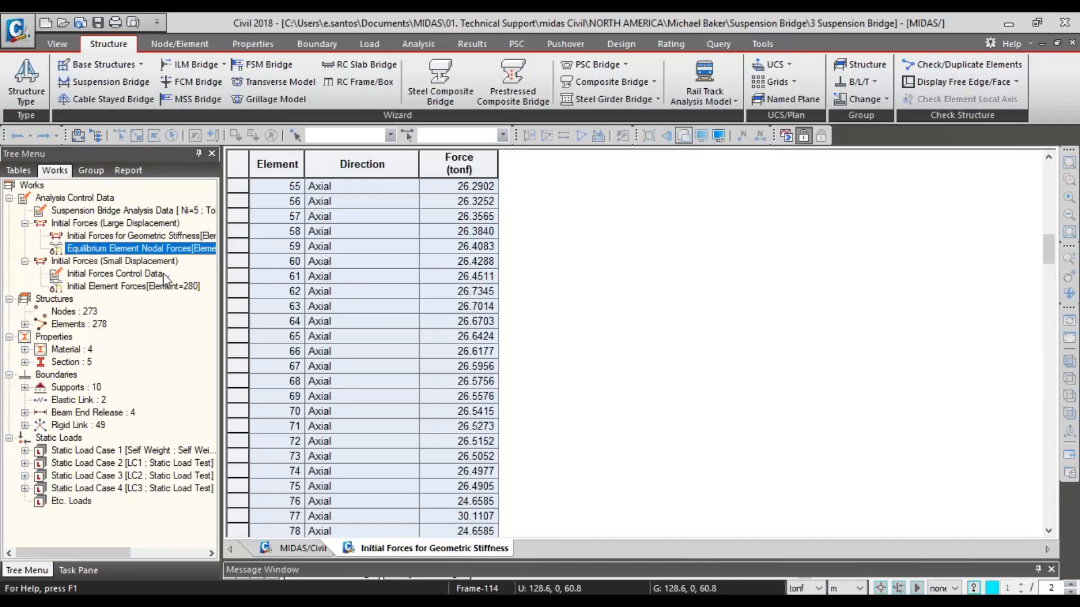
pyautogui.rightClick(90, 275)
pyautogui.click(107, 303)
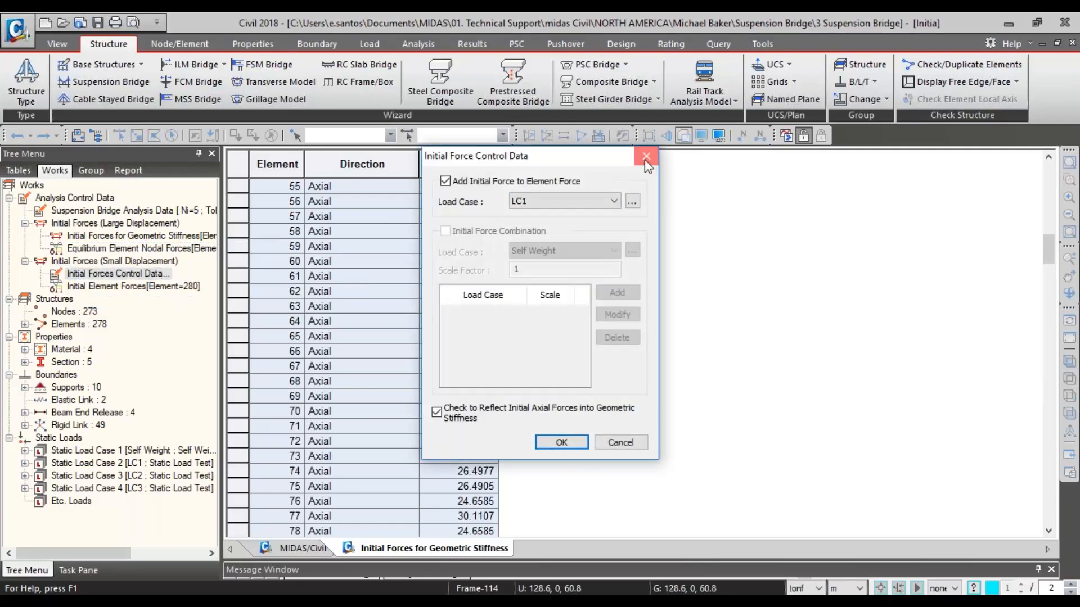
pyautogui.click(647, 156)
pyautogui.scroll(18, 319, 248)
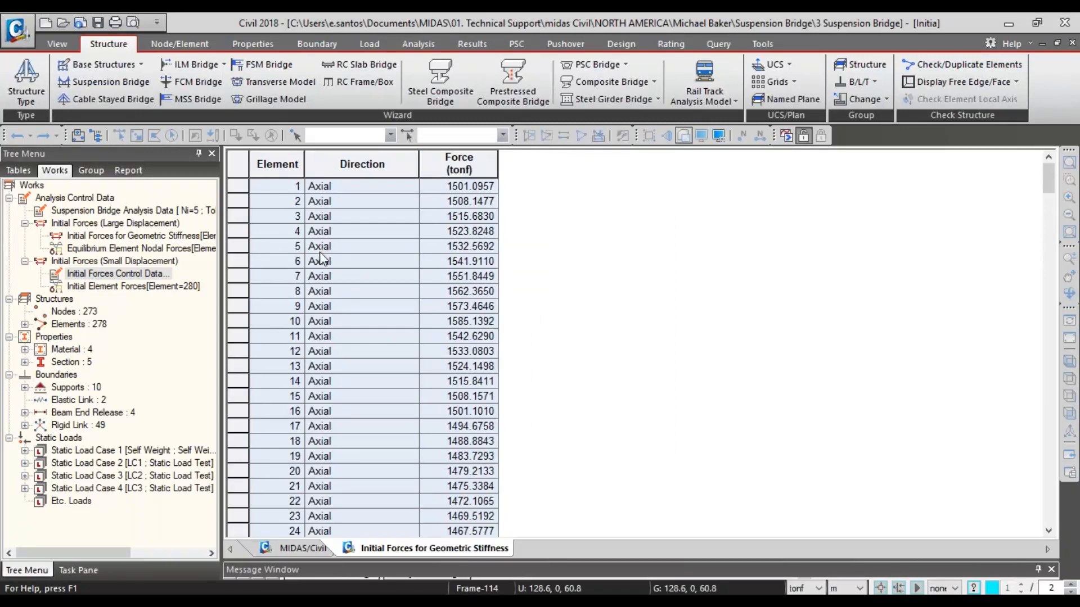
# - Expand the element types to check the Tension Only elements and return to the model view
pyautogui.click(25, 324)
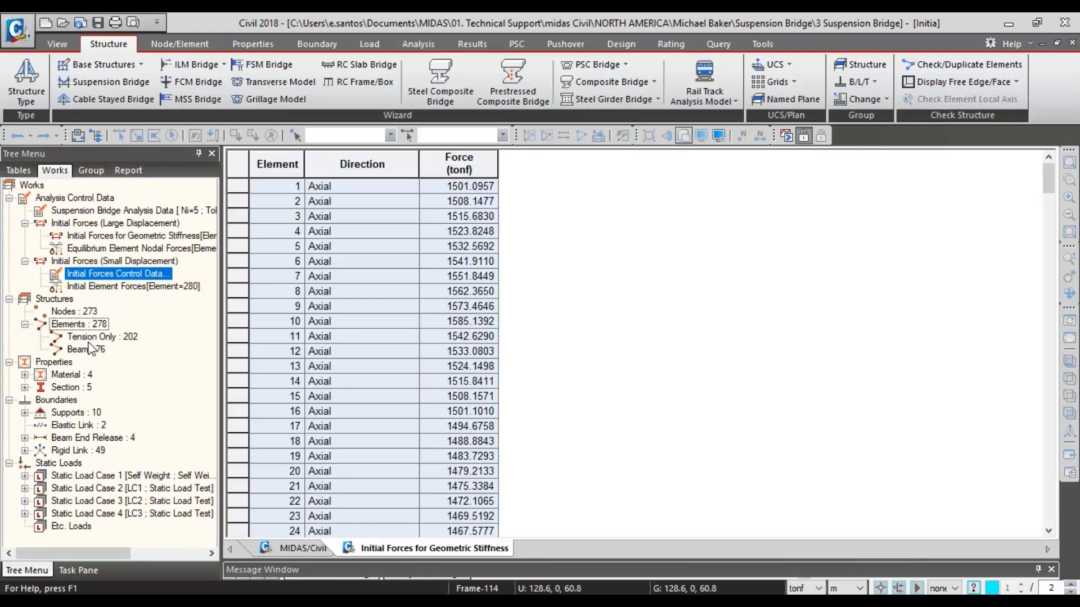
pyautogui.click(94, 338)
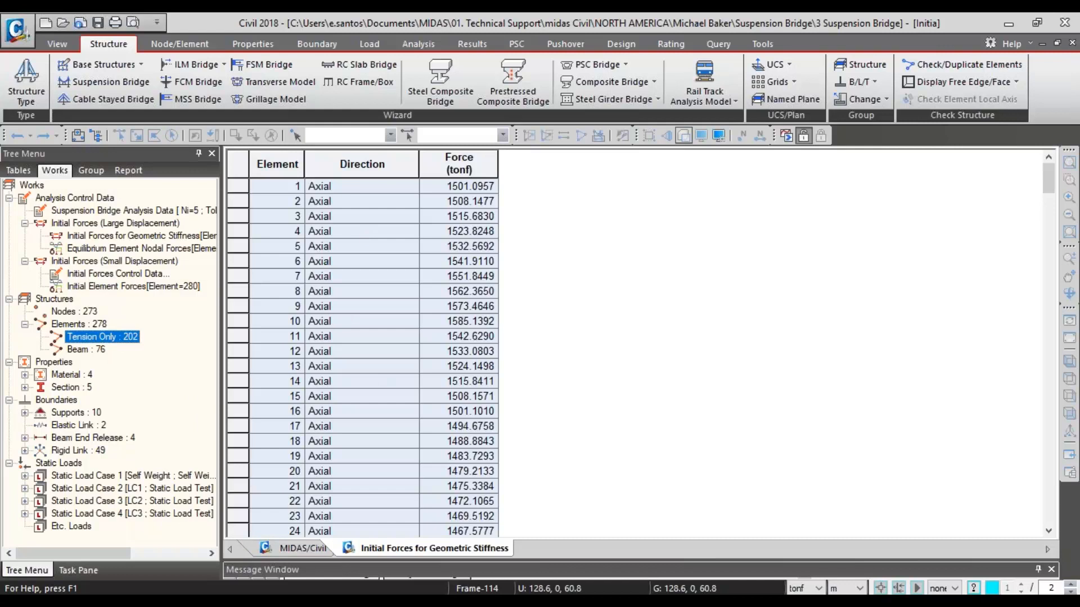
pyautogui.click(281, 550)
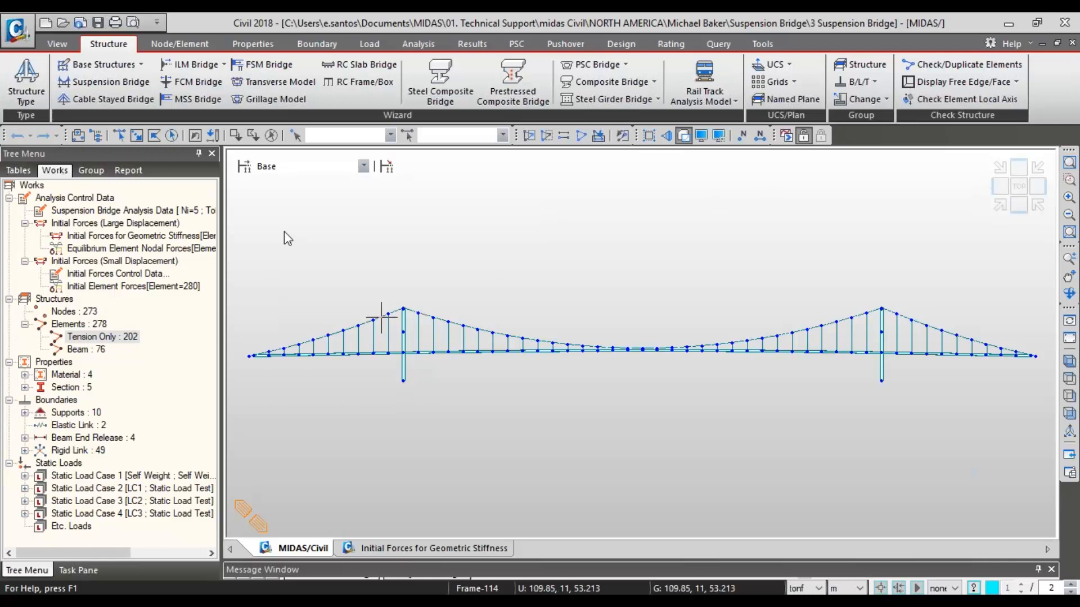
# - Open the Suspension Bridge Analysis Control, review the choices for the node group to be updated and the sag point group, and close it
pyautogui.click(404, 44)
pyautogui.click(430, 90)
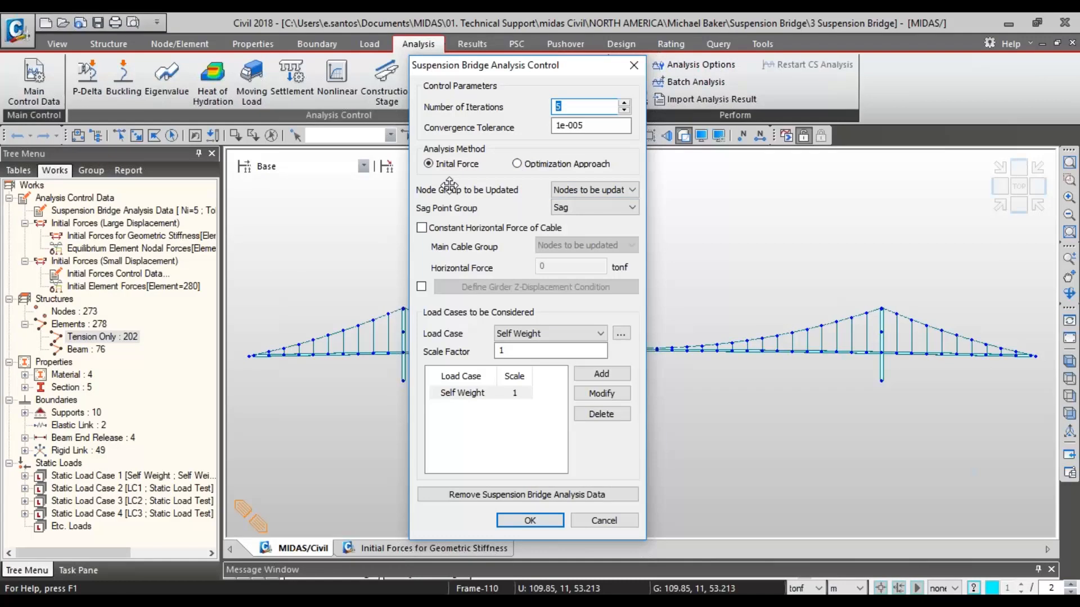
pyautogui.click(593, 191)
pyautogui.click(592, 191)
pyautogui.moveTo(596, 224); pyautogui.dragTo(599, 223)
pyautogui.click(610, 210)
pyautogui.click(609, 209)
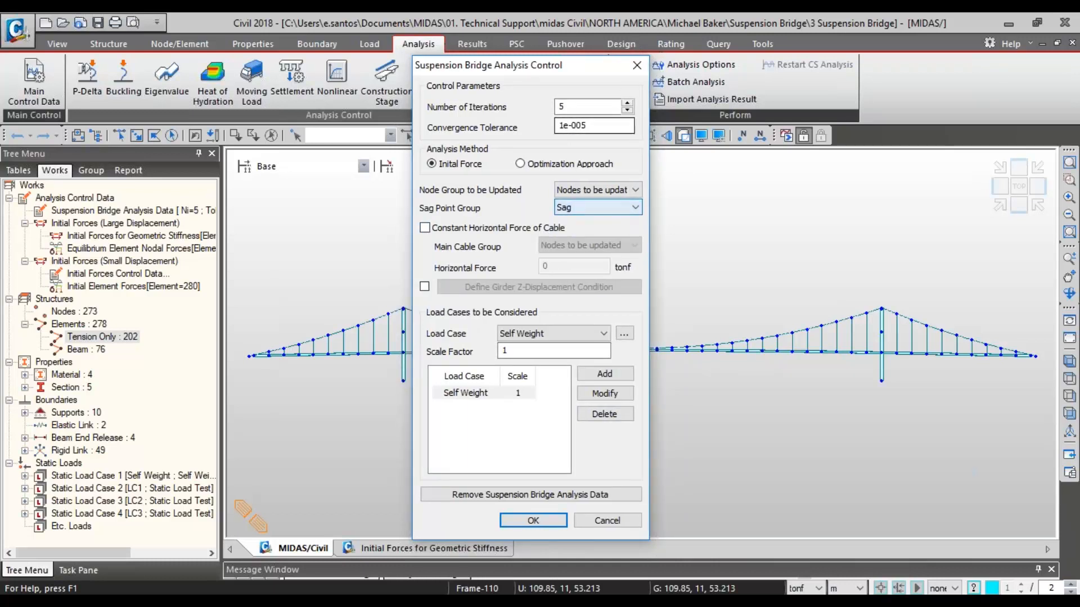
pyautogui.click(638, 65)
# - Select the Nodes to be updated group and the Sag group in turn to inspect their nodes in the model
pyautogui.click(90, 170)
pyautogui.doubleClick(79, 210)
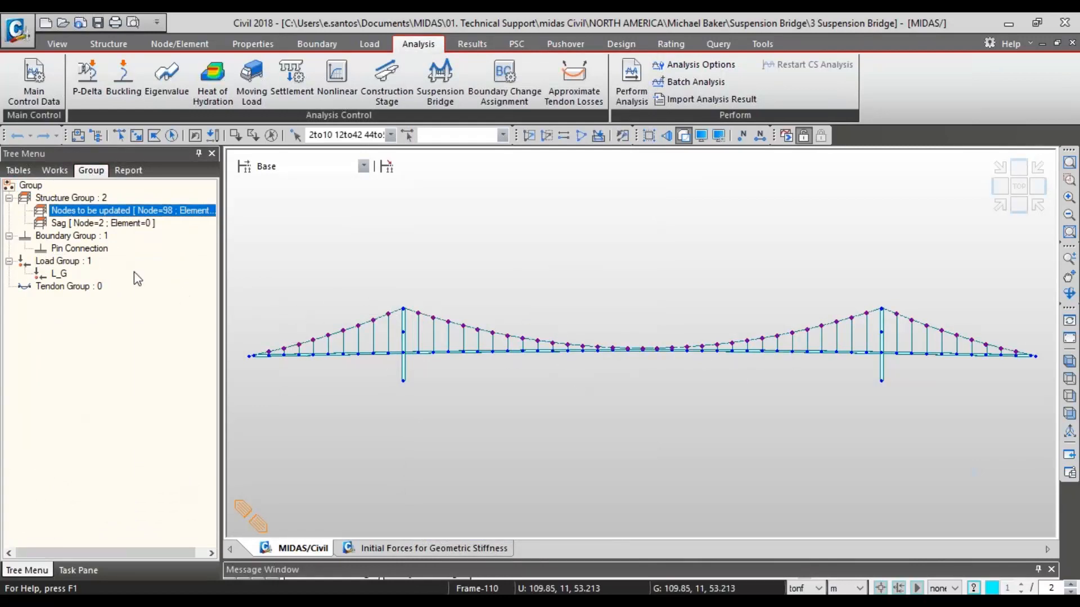
pyautogui.doubleClick(99, 223)
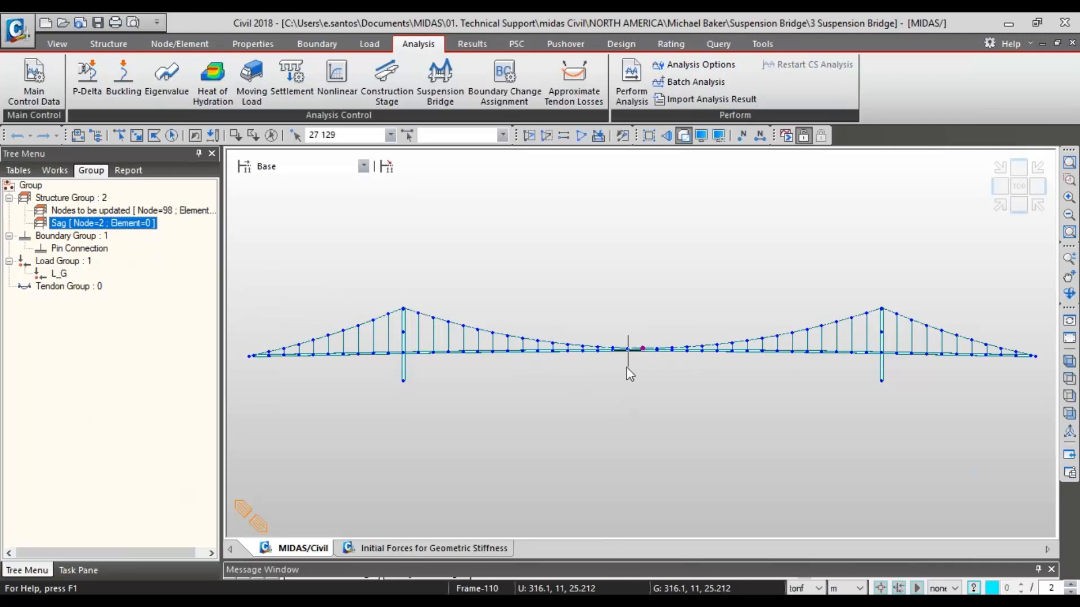
pyautogui.scroll(3, 641, 351)
pyautogui.scroll(3, 646, 331)
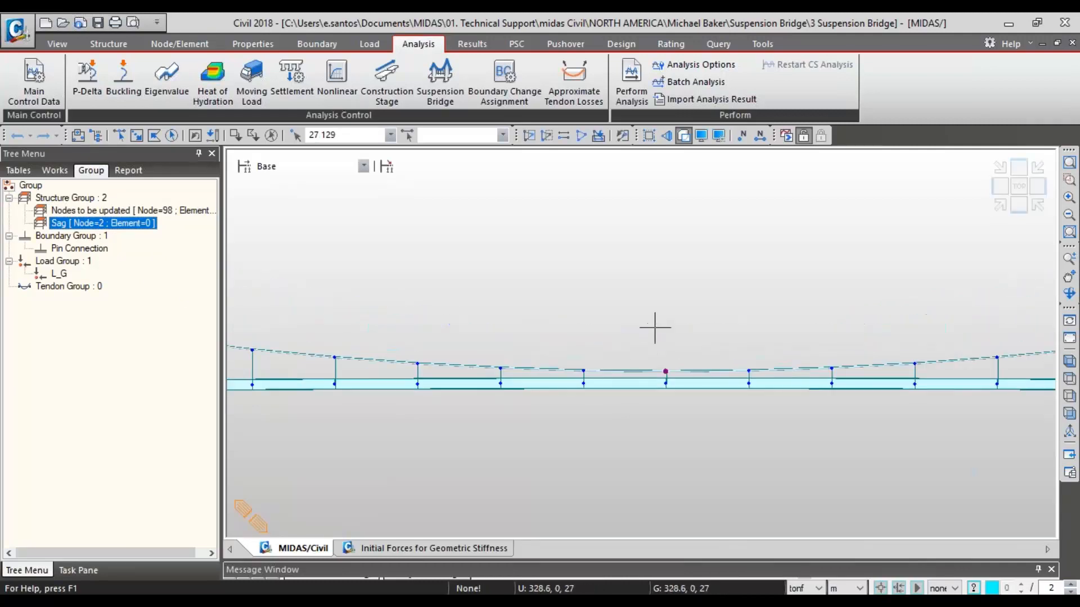
pyautogui.click(1069, 163)
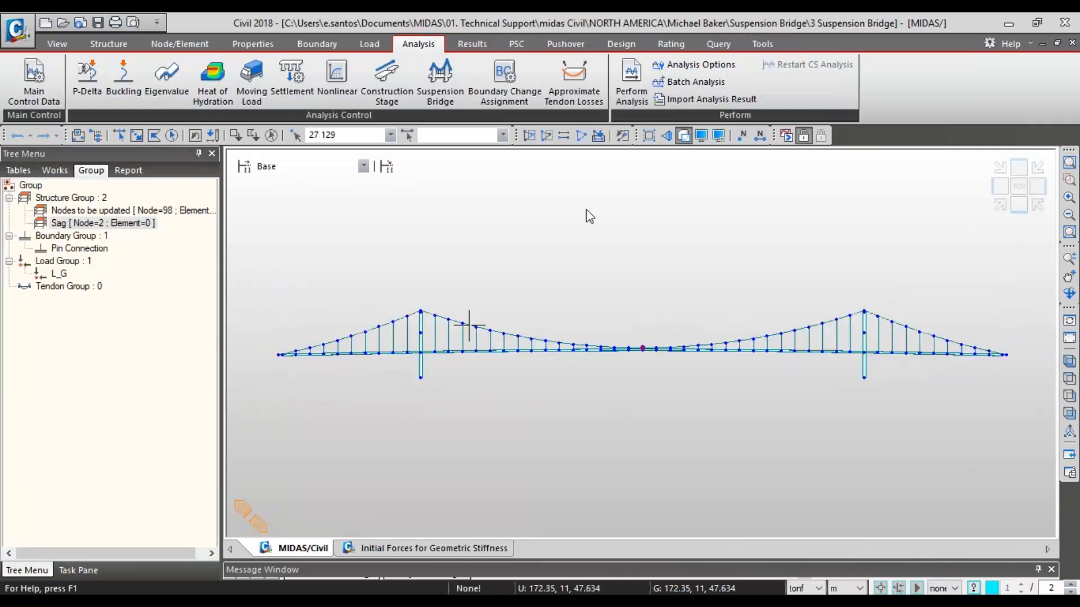
# - Perform the suspension bridge analysis and check the forces in the Initial Forces for Geometric Stiffness table
pyautogui.click(786, 137)
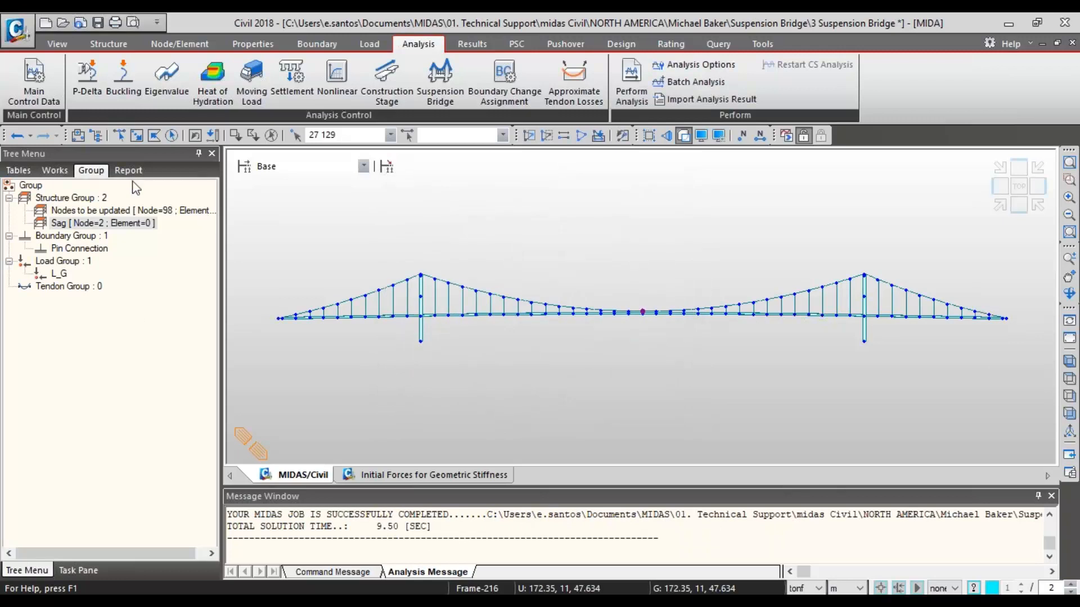
pyautogui.click(18, 170)
pyautogui.click(62, 172)
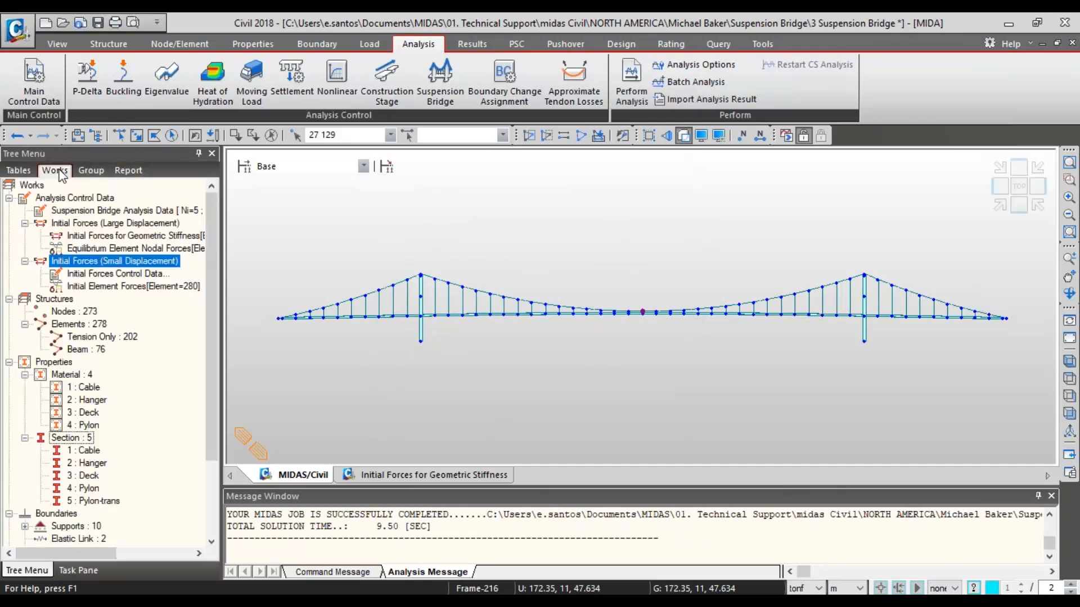
pyautogui.rightClick(115, 239)
pyautogui.click(152, 249)
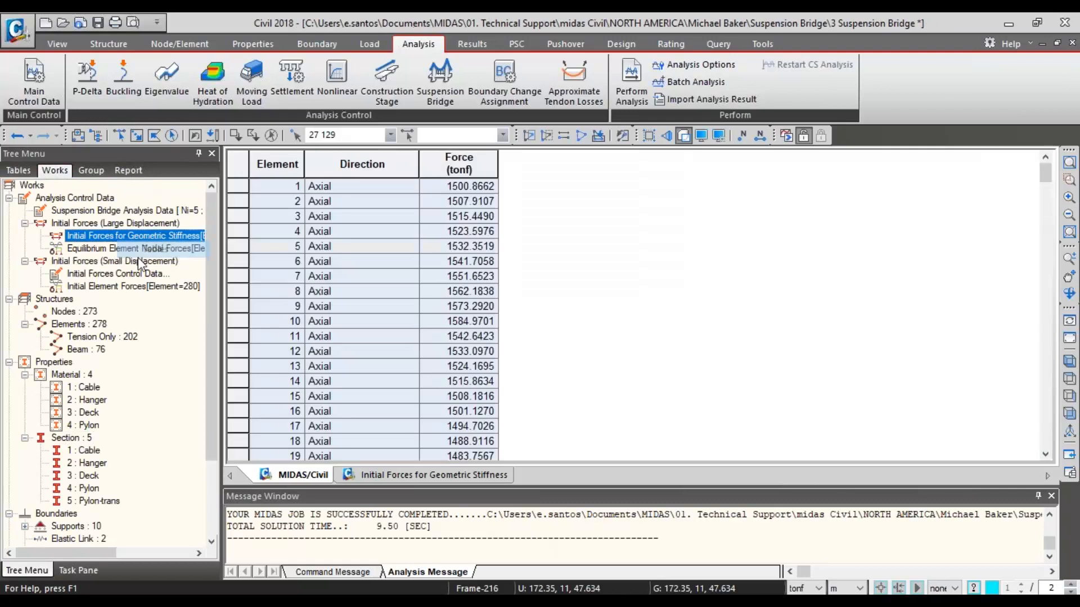
pyautogui.scroll(-12, 462, 339)
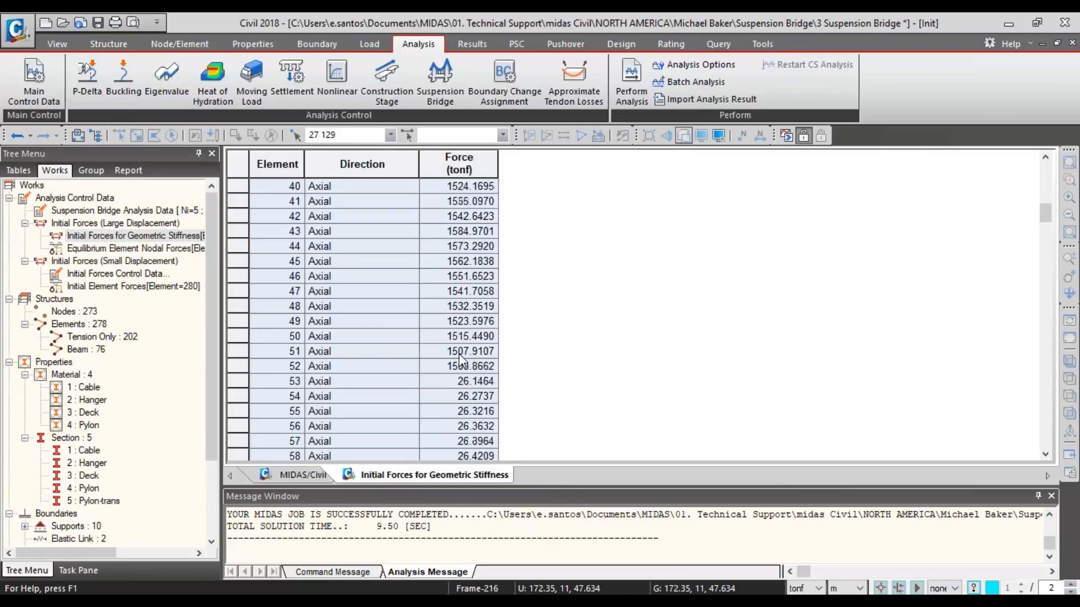
pyautogui.scroll(18, 440, 236)
pyautogui.scroll(1, 453, 290)
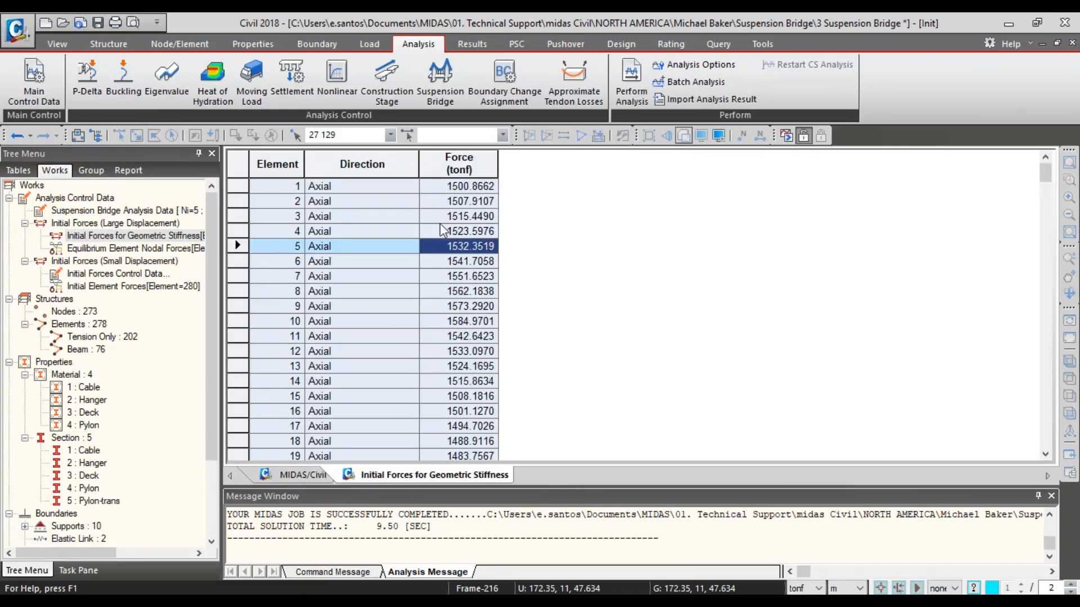
# - Return to the model view and delete the Suspension Bridge Analysis Data from the analysis control data
pyautogui.click(302, 474)
pyautogui.click(135, 211)
pyautogui.rightClick(137, 212)
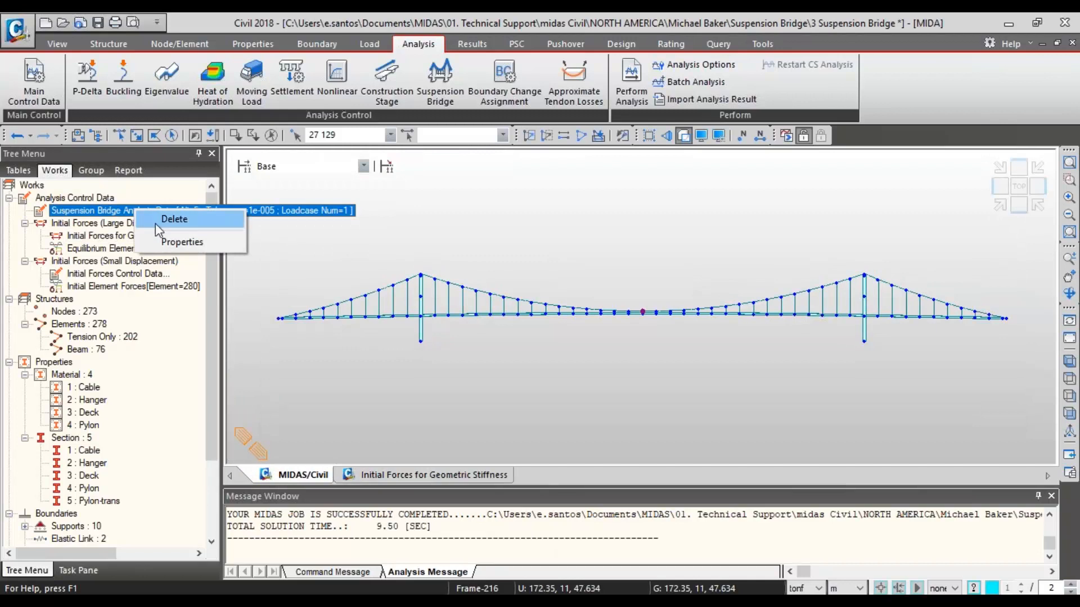
pyautogui.click(179, 223)
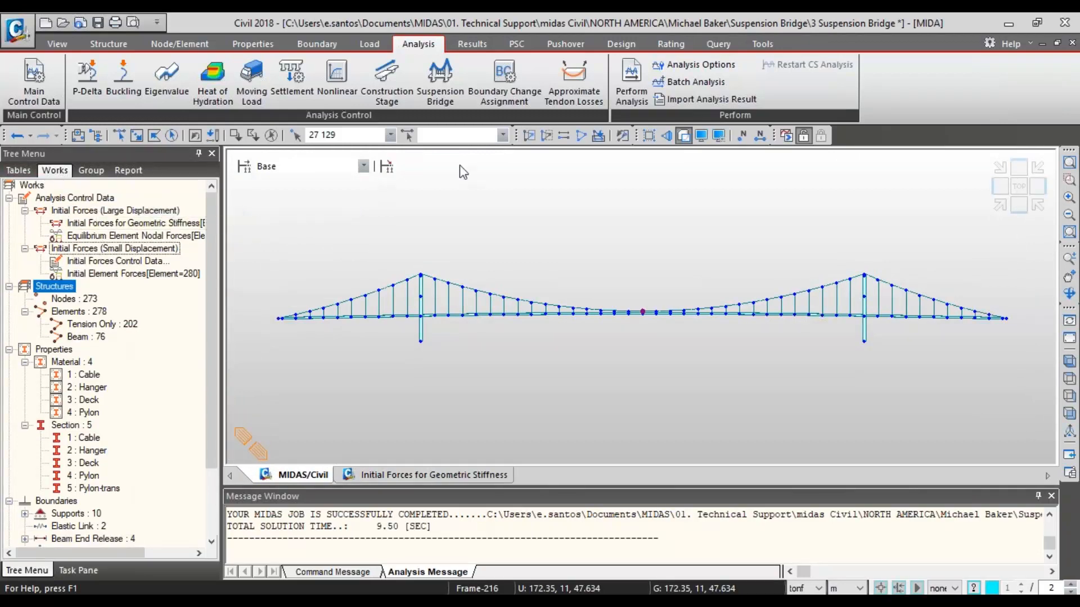
# - Perform the analysis and display the My beam diagram for Self Weight with contour and legend, enlarging the model view
pyautogui.click(786, 135)
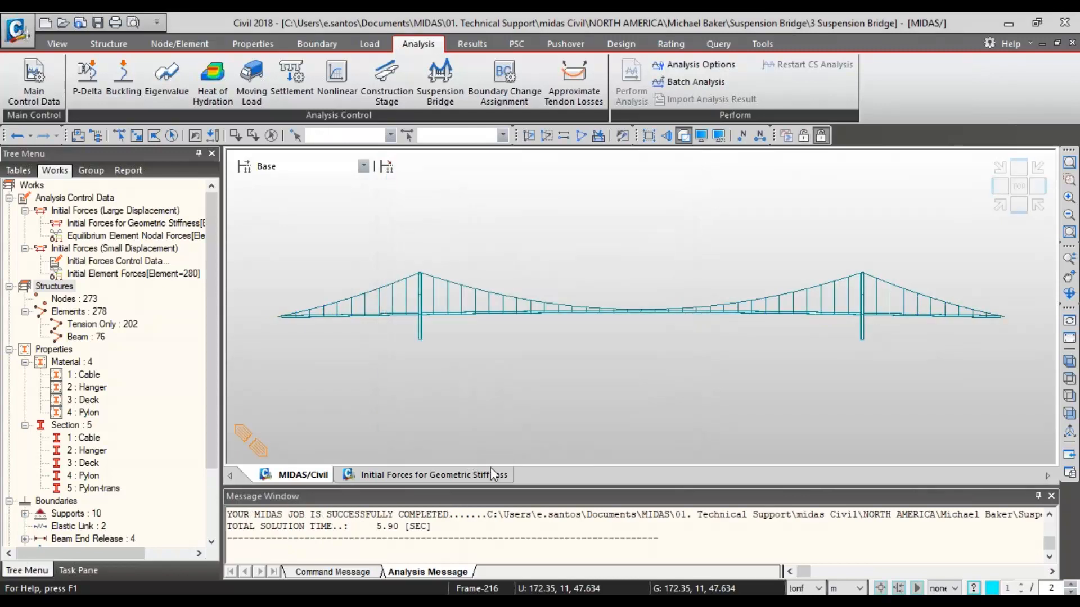
pyautogui.rightClick(510, 298)
pyautogui.moveTo(545, 58)
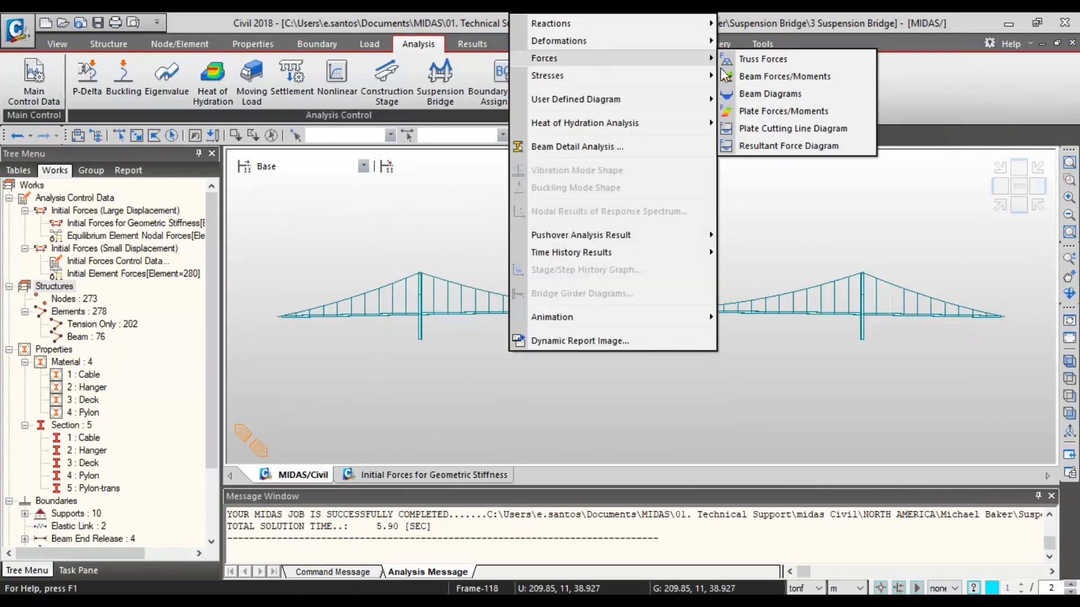
pyautogui.click(753, 95)
pyautogui.click(110, 244)
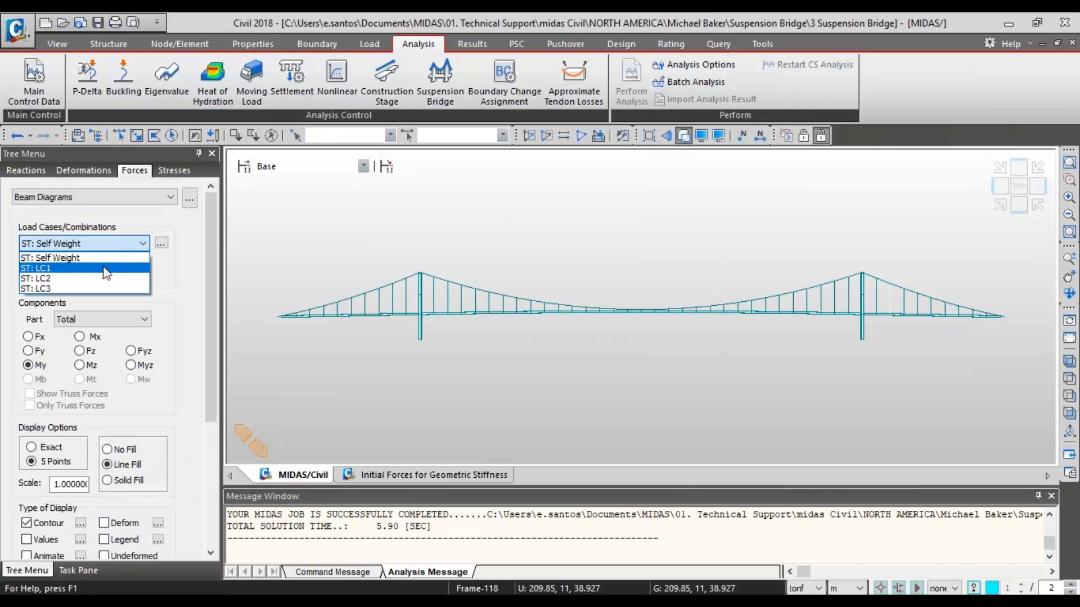
pyautogui.click(238, 263)
pyautogui.moveTo(206, 255); pyautogui.dragTo(197, 366)
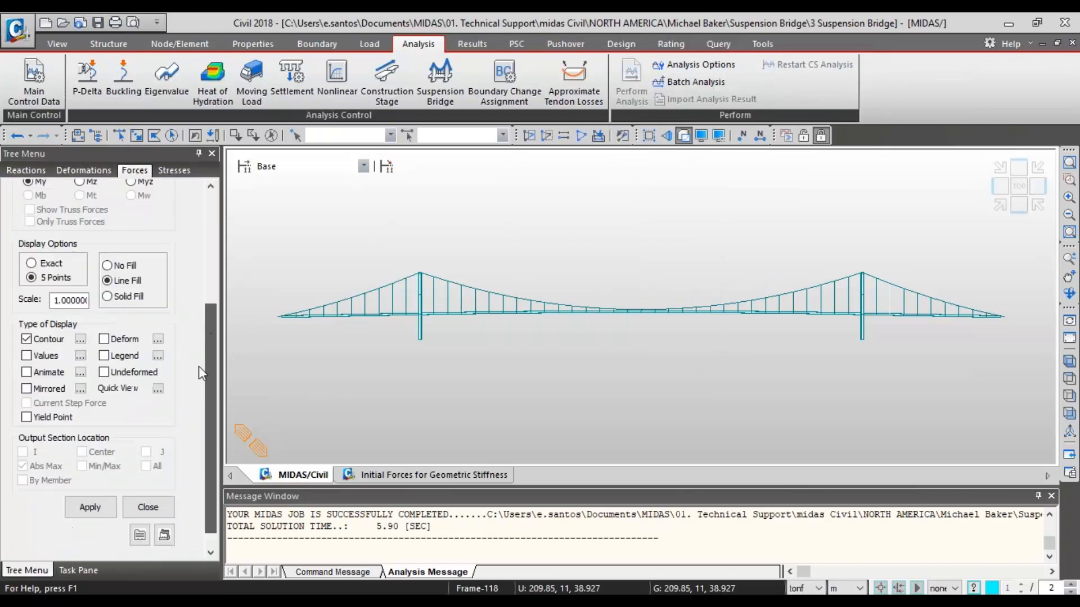
pyautogui.click(90, 507)
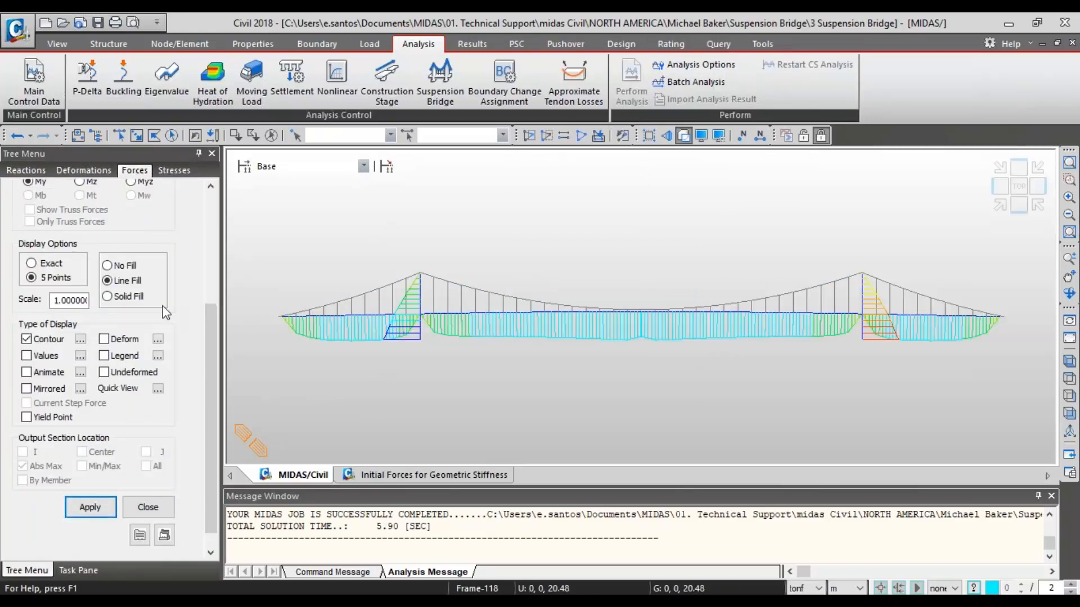
pyautogui.click(90, 507)
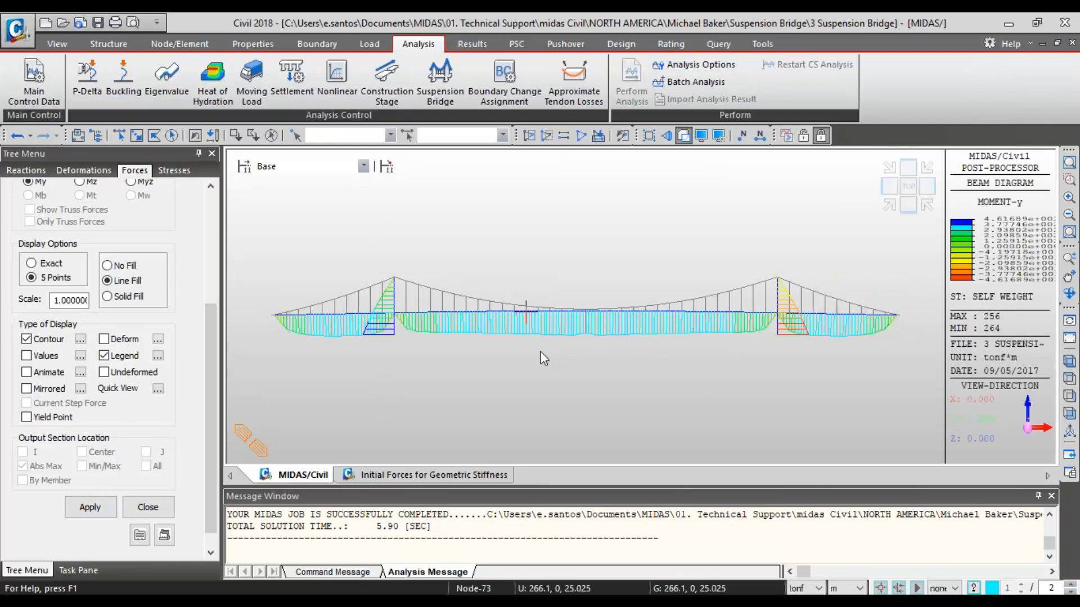
pyautogui.moveTo(533, 487); pyautogui.dragTo(533, 527)
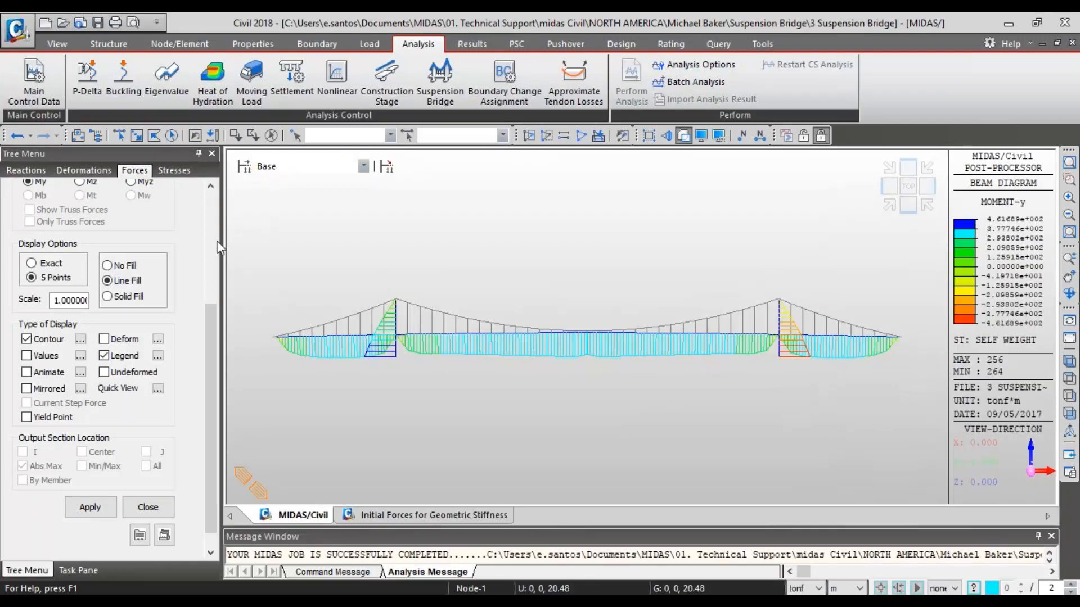
# - Switch to the deformed shape results and choose static load case LC2
pyautogui.scroll(5, 210, 241)
pyautogui.click(85, 170)
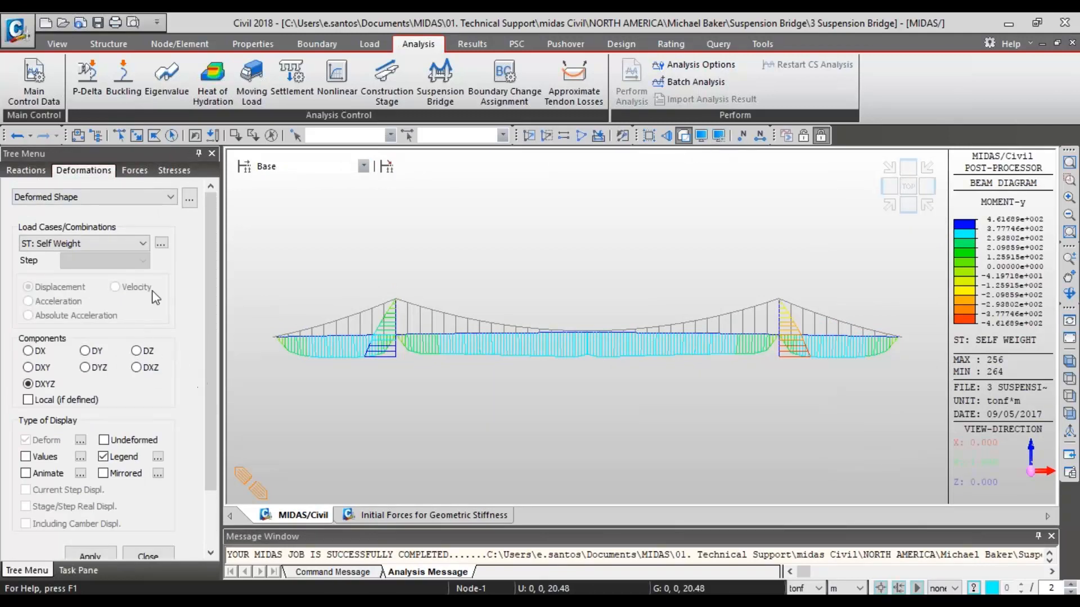
pyautogui.click(130, 241)
pyautogui.click(109, 275)
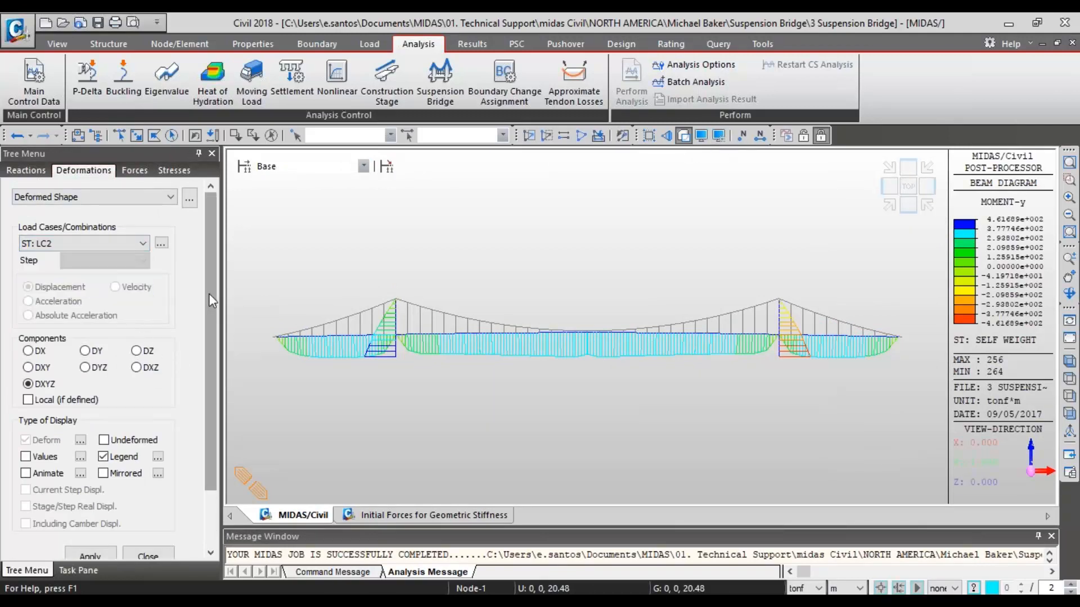
# - Open the Load Combinations dialog, check the design combination lists for existing entries, and close it
pyautogui.click(472, 43)
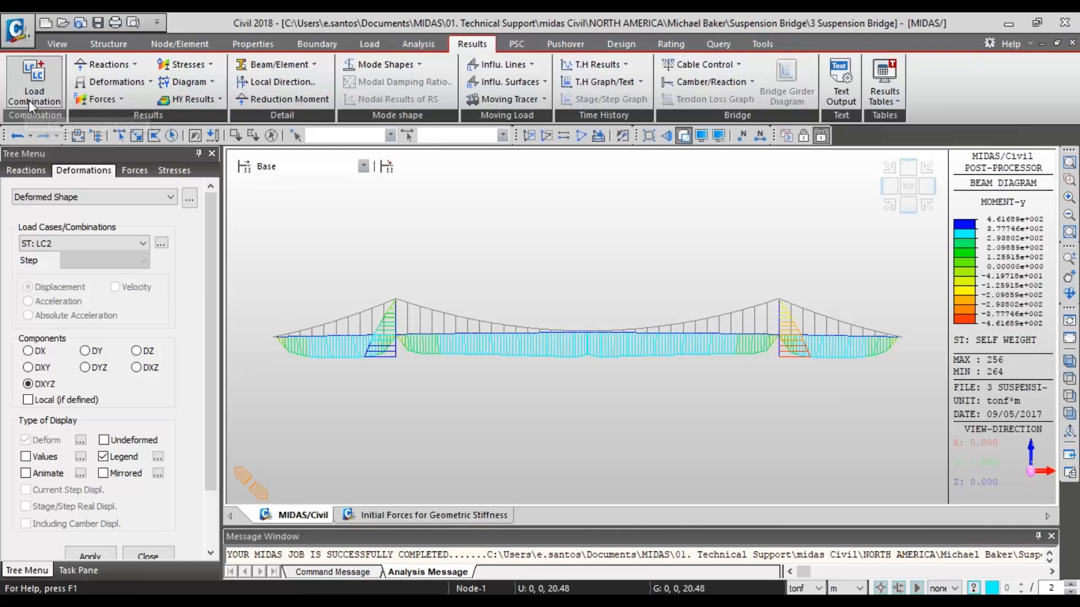
pyautogui.click(29, 100)
pyautogui.click(80, 50)
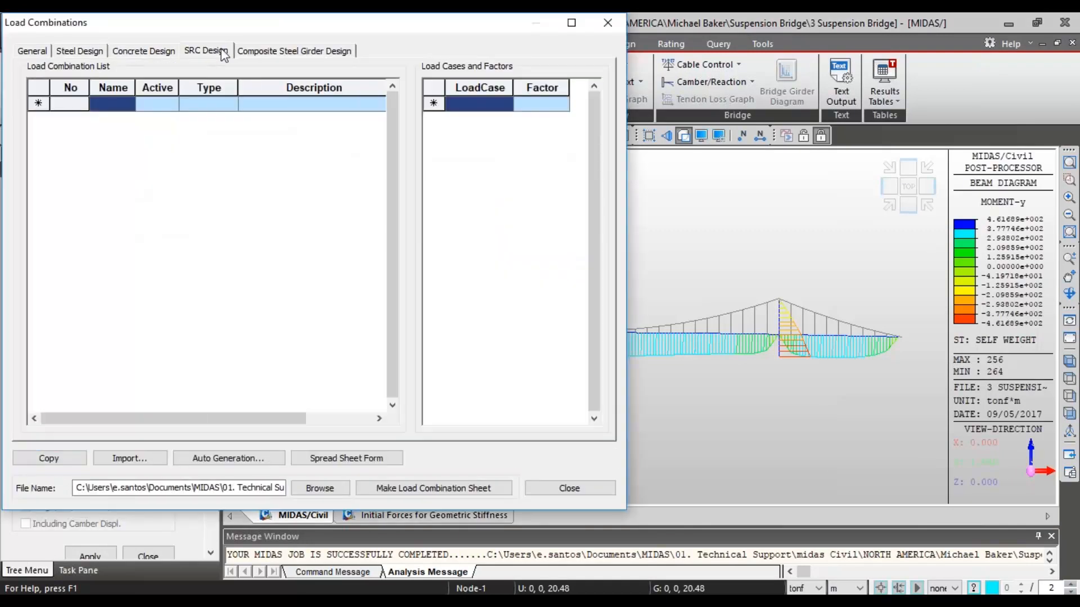
pyautogui.click(273, 52)
pyautogui.click(607, 23)
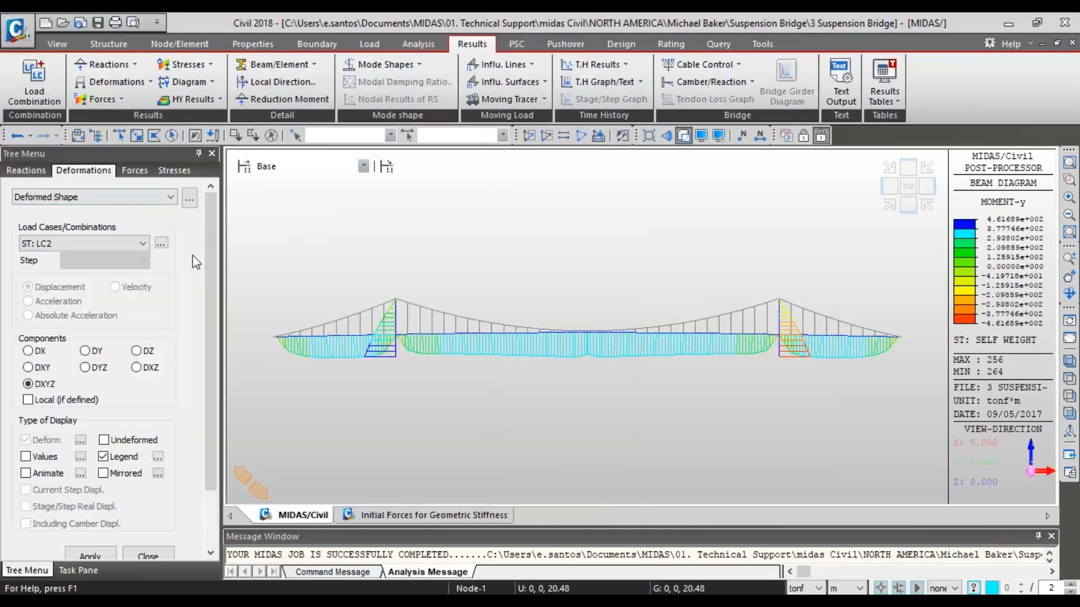
# - Display the DXYZ deformed shape for LC2 and for Self Weight in turn, and close the deformation results
pyautogui.scroll(-3, 204, 257)
pyautogui.click(90, 486)
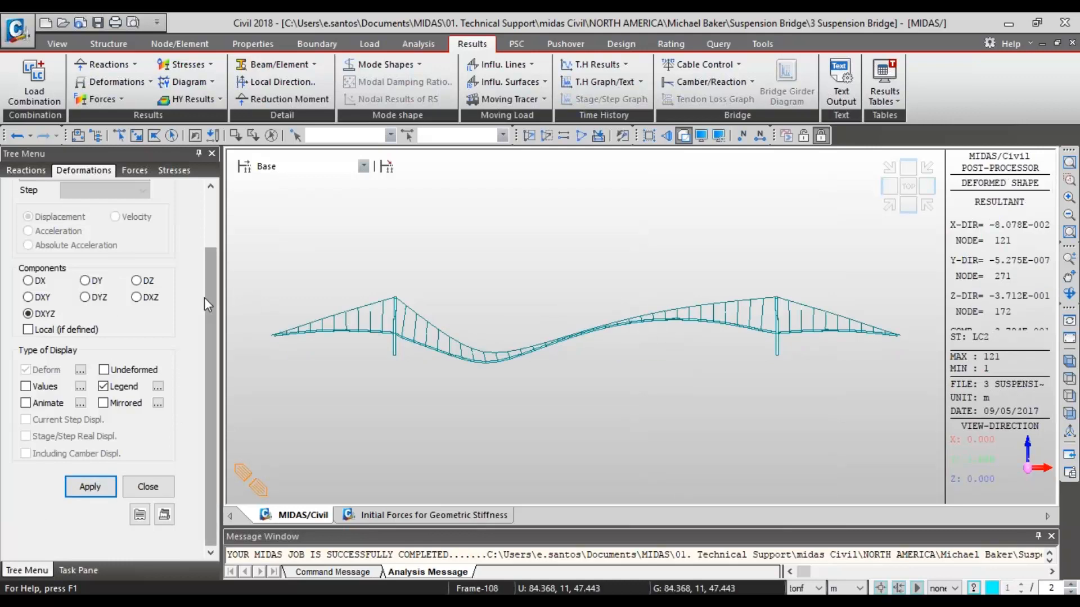
pyautogui.moveTo(208, 296); pyautogui.dragTo(191, 213)
pyautogui.click(124, 243)
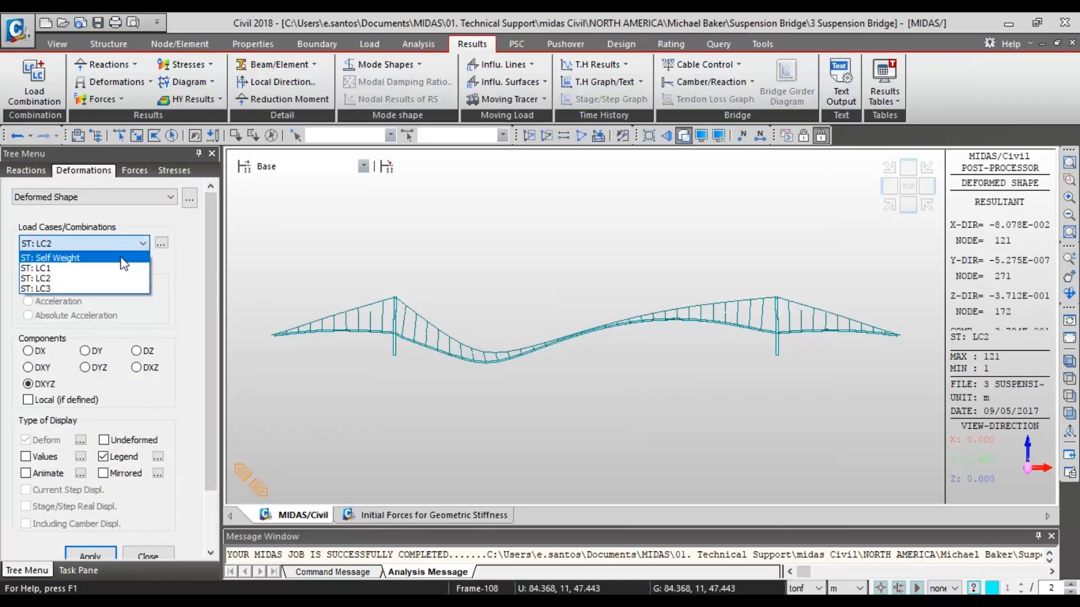
pyautogui.click(67, 252)
pyautogui.scroll(-3, 203, 269)
pyautogui.click(90, 488)
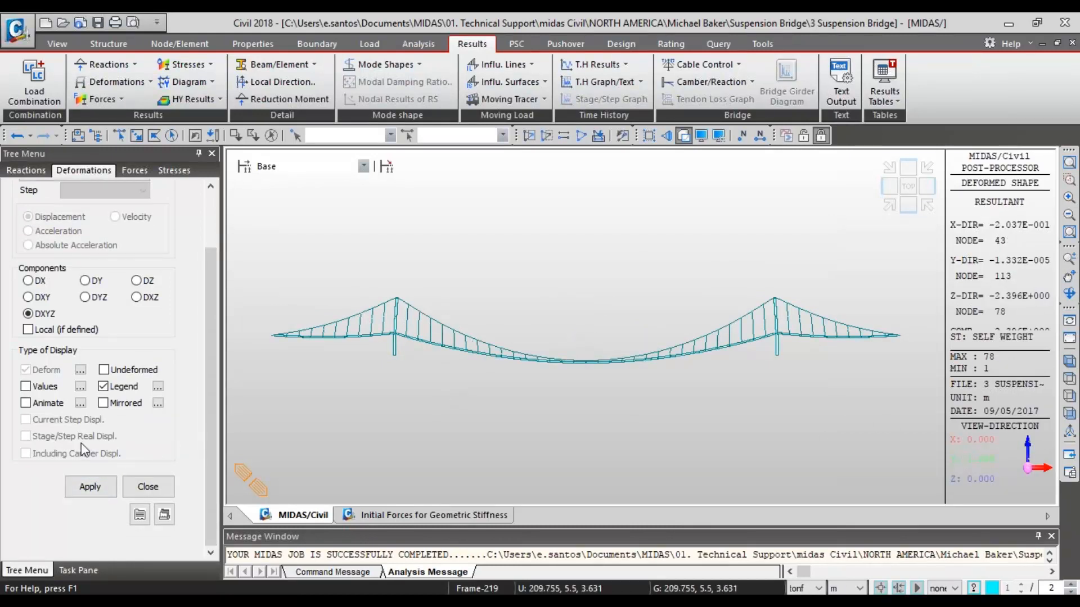
pyautogui.click(147, 489)
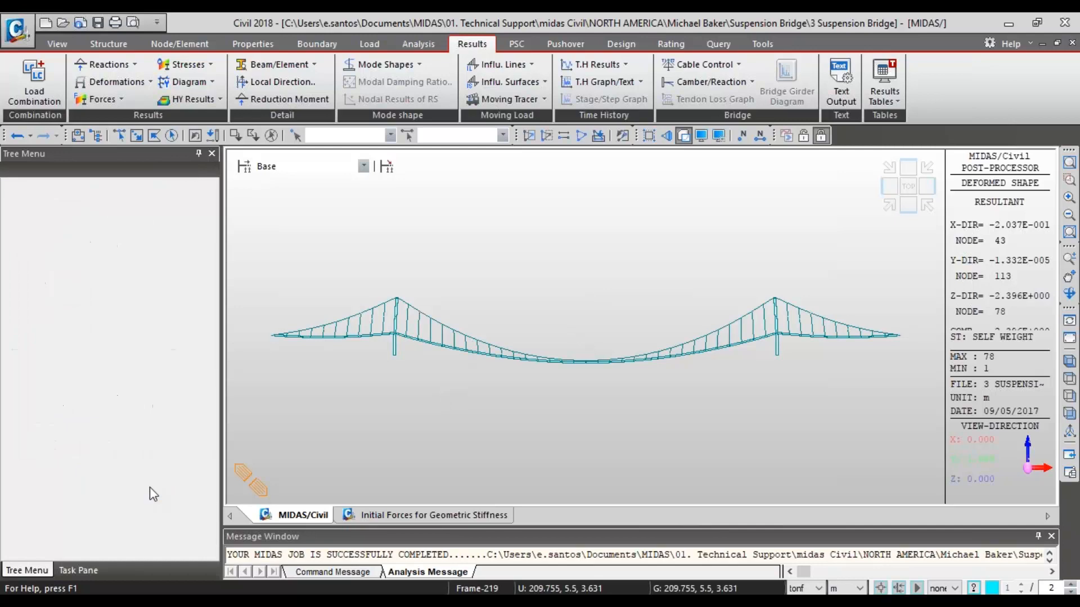
# - Open the small-displacement Initial Force Control Data, review its load case and geometric stiffness options, and close it
pyautogui.rightClick(111, 273)
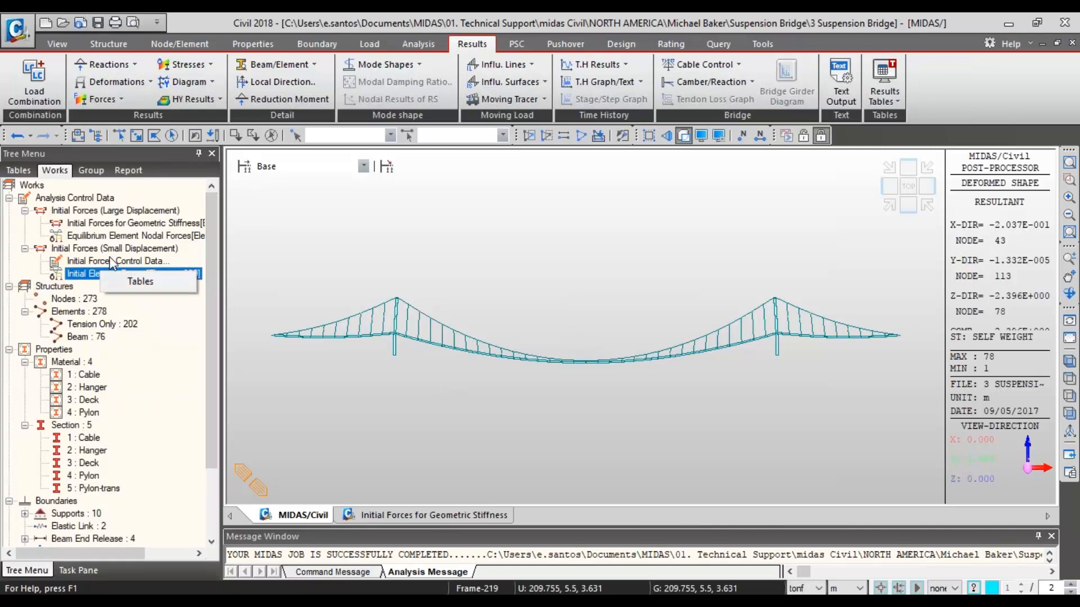
pyautogui.rightClick(112, 260)
pyautogui.click(149, 289)
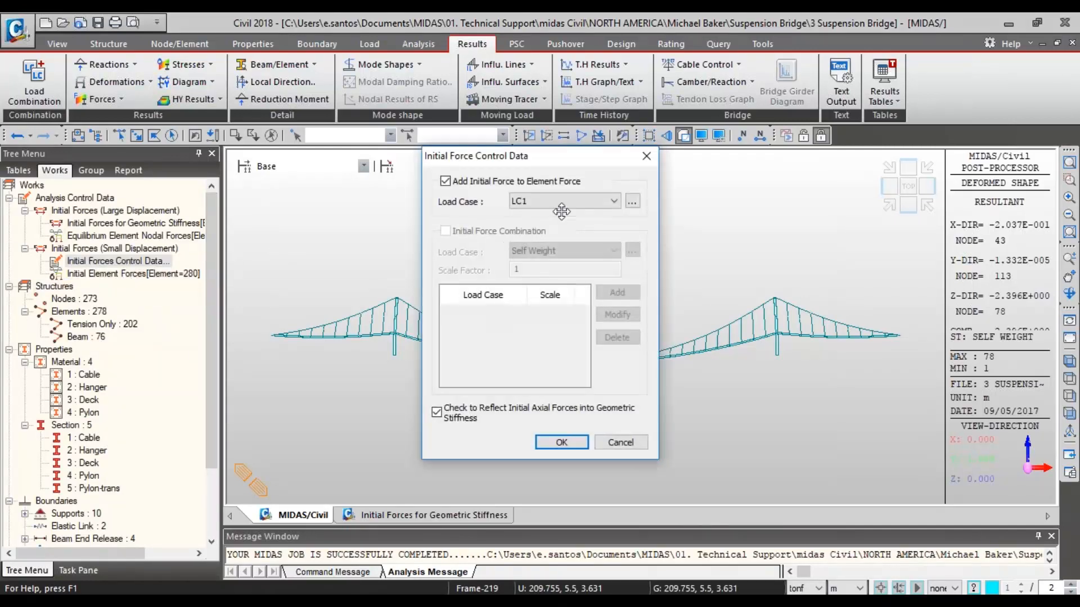
pyautogui.click(633, 158)
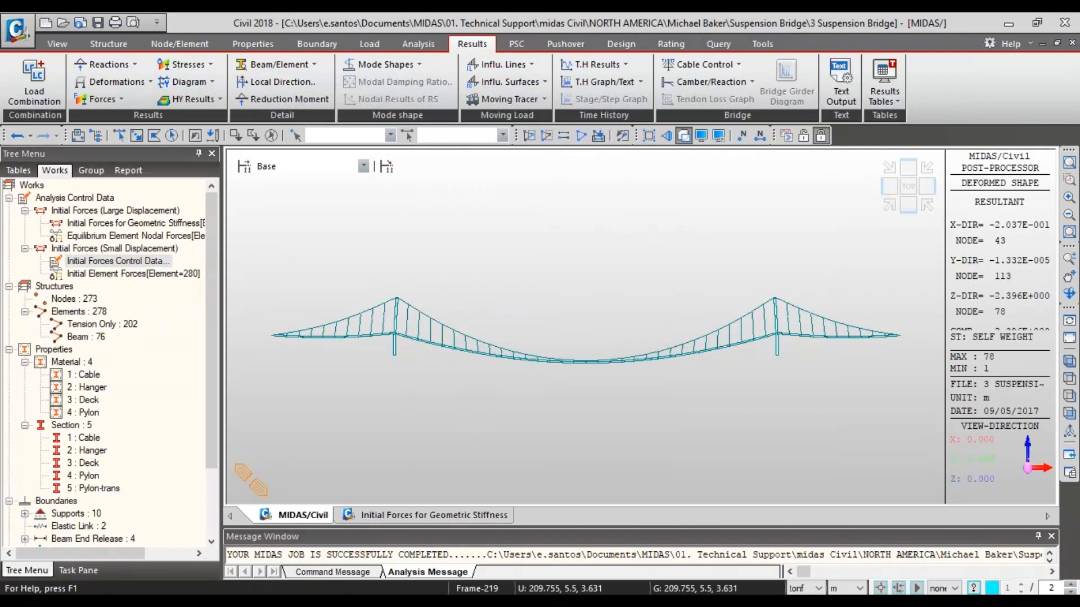